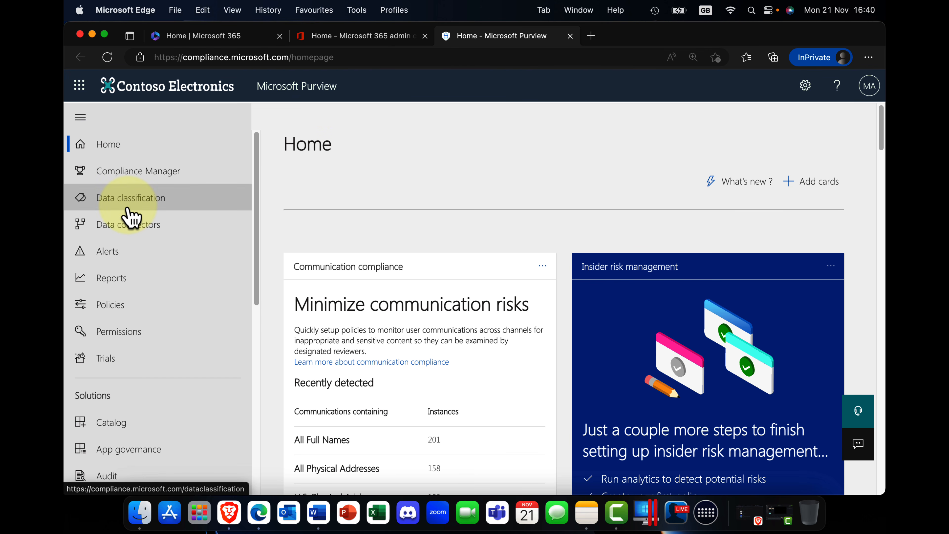
Look through the solutions and settings entries in the Microsoft Purview navigation.
scroll(132, 213, down, 10)
scroll(134, 217, down, 2)
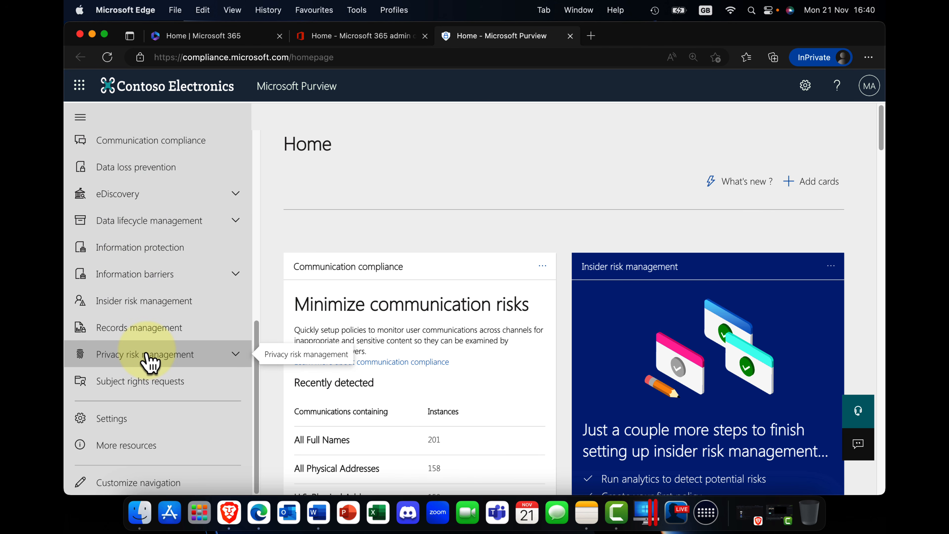
scroll(150, 363, up, 3)
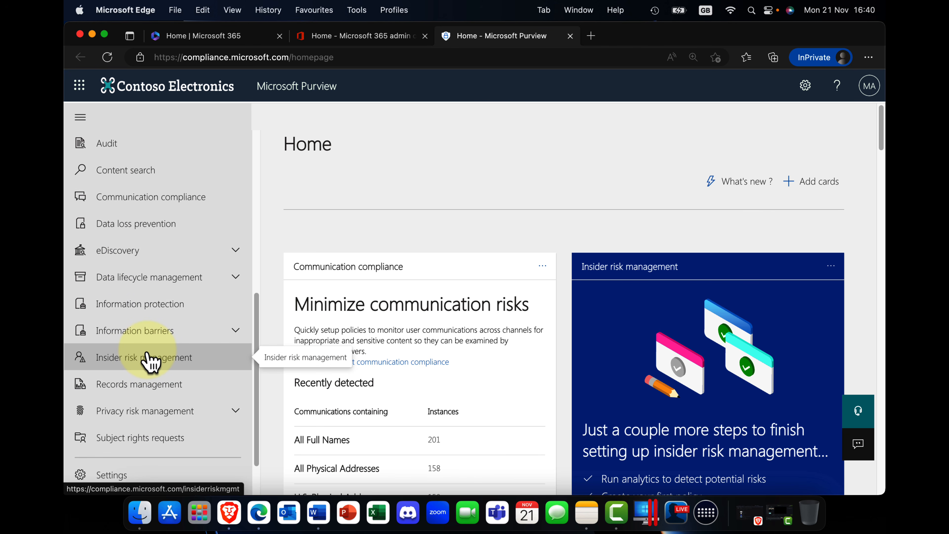
scroll(148, 359, up, 10)
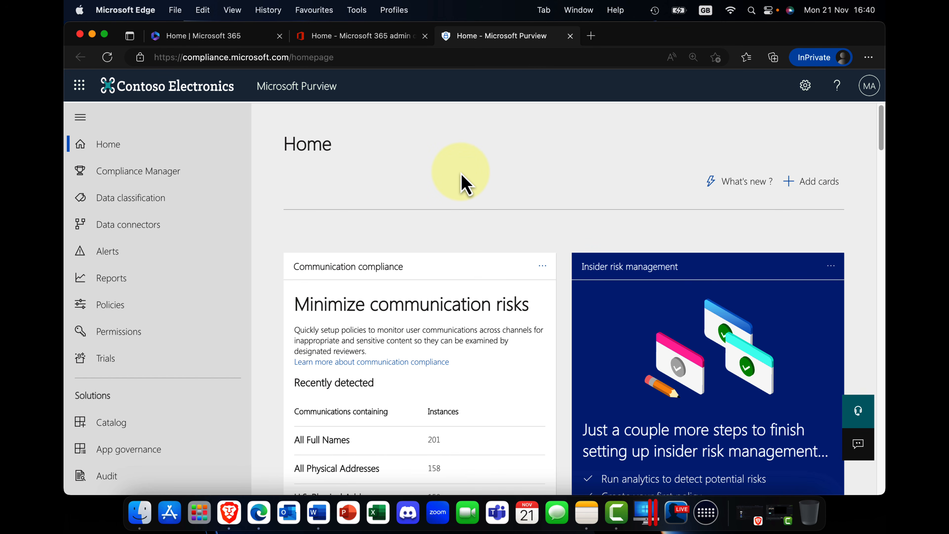
View the Azure Active Directory admin center from the Microsoft 365 admin center, close it, and return to Microsoft Purview.
click(359, 36)
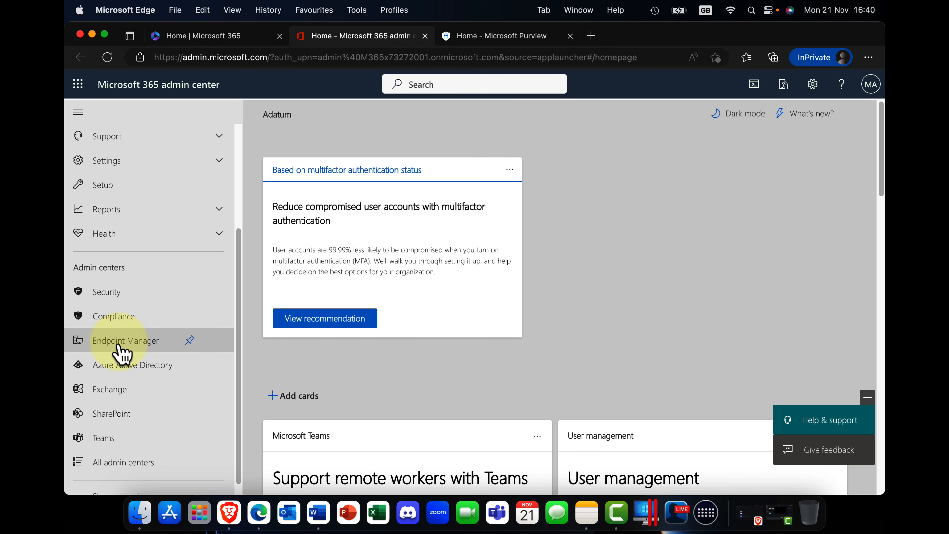
click(129, 364)
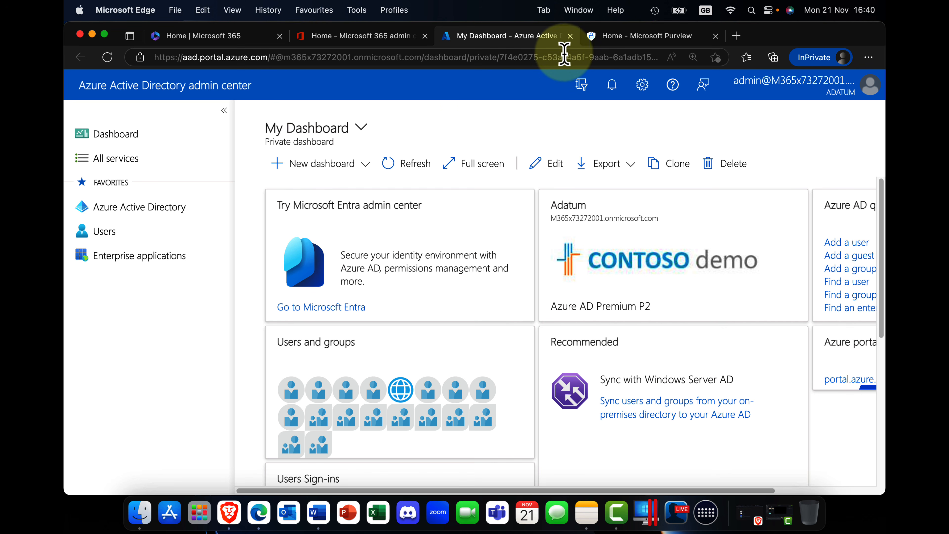
click(570, 35)
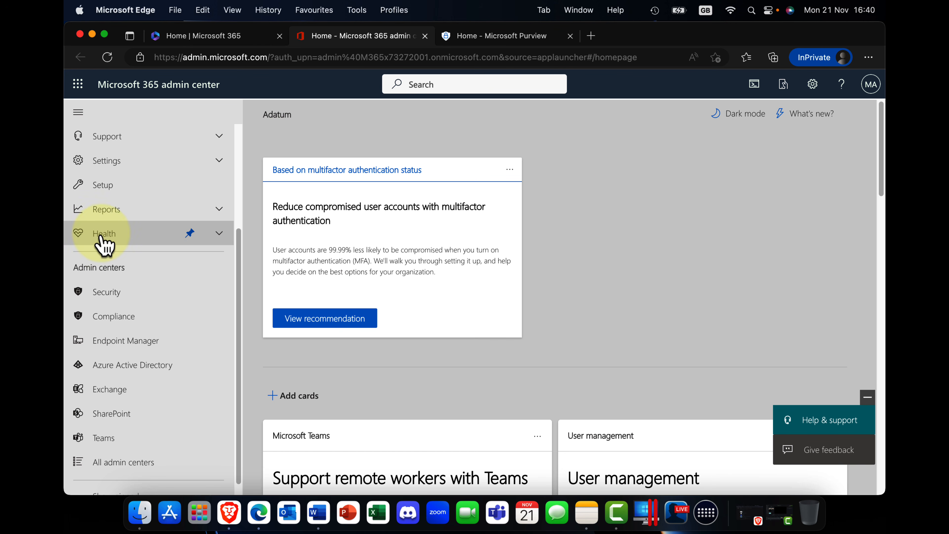
click(479, 36)
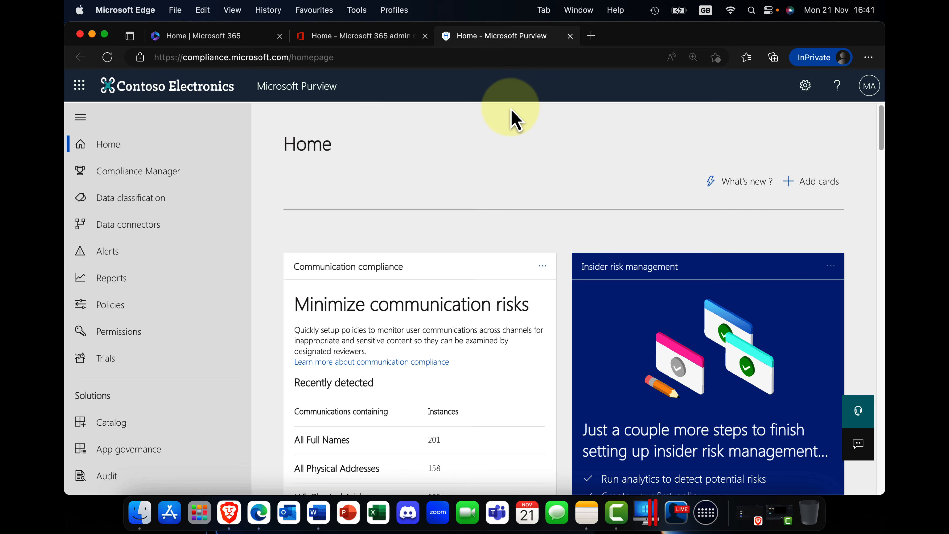
Examine the Purview home page cards, including active alerts, Compliance Manager score and cloud app compliance.
scroll(573, 295, down, 10)
scroll(575, 293, down, 10)
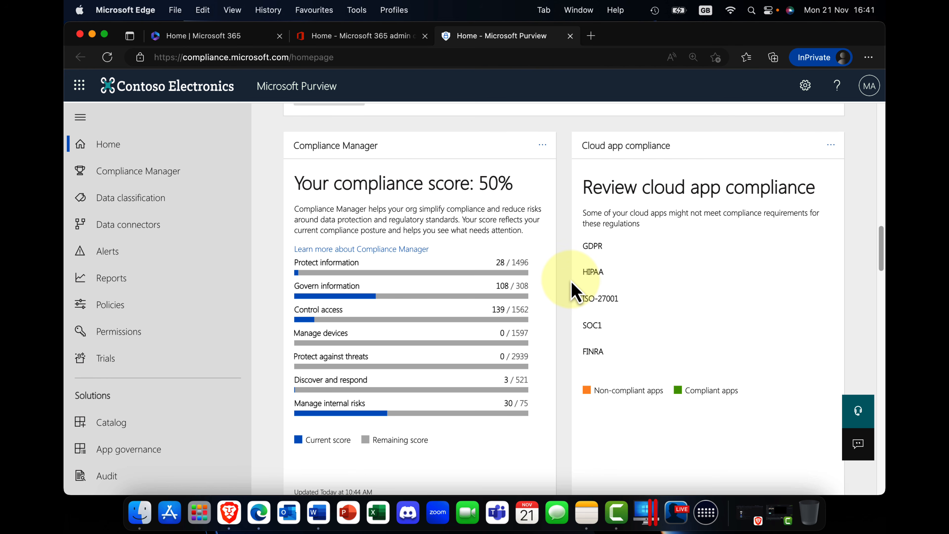
scroll(572, 288, up, 20)
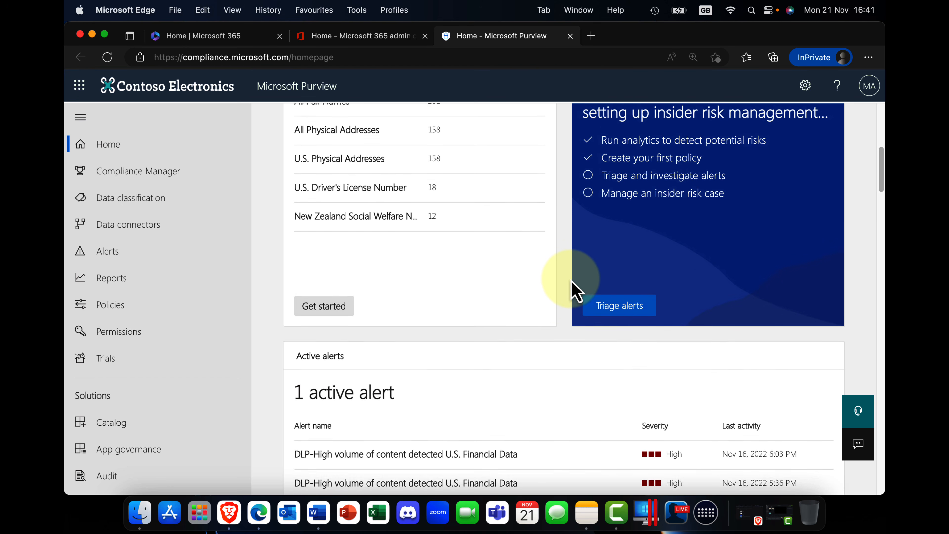
mouse_move(451, 256)
mouse_down()
mouse_move(446, 276)
mouse_move(665, 267)
mouse_move(445, 229)
mouse_move(469, 256)
mouse_up()
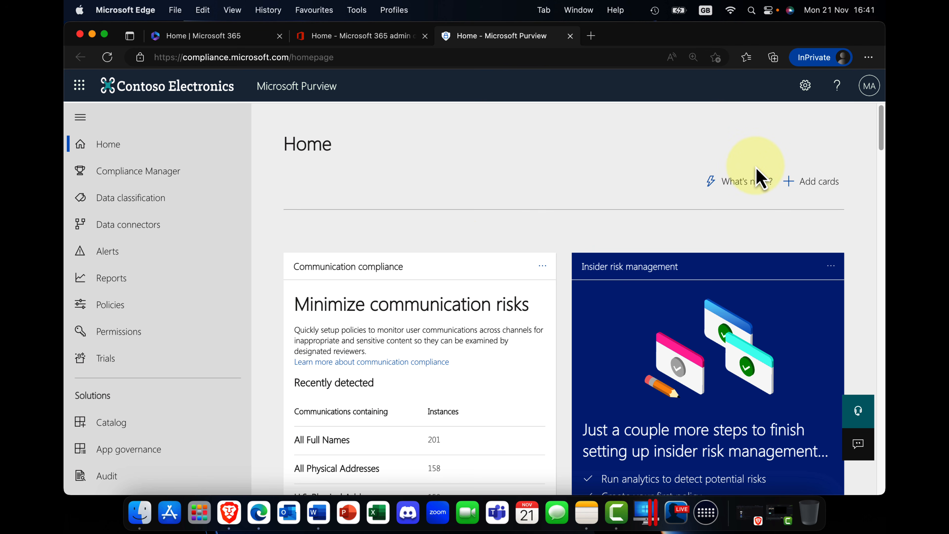
scroll(630, 252, down, 15)
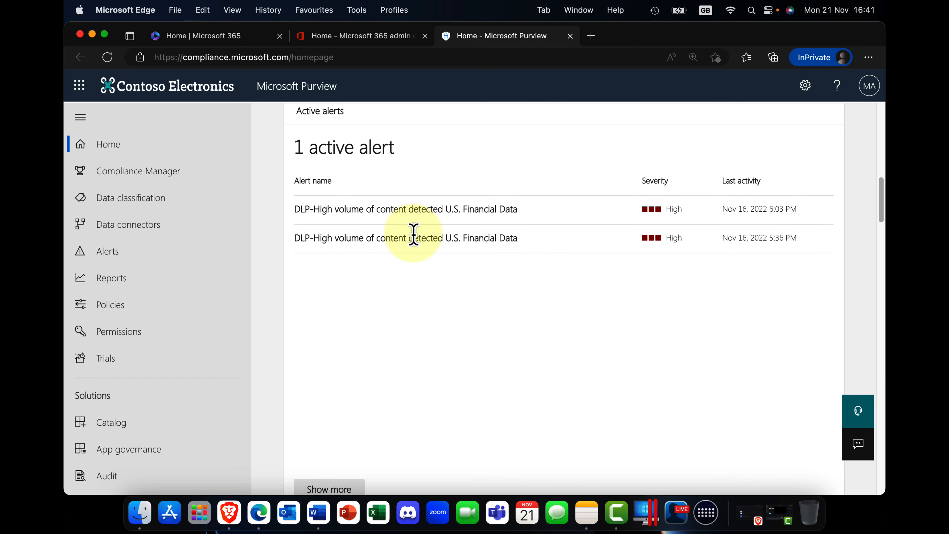
scroll(413, 232, down, 10)
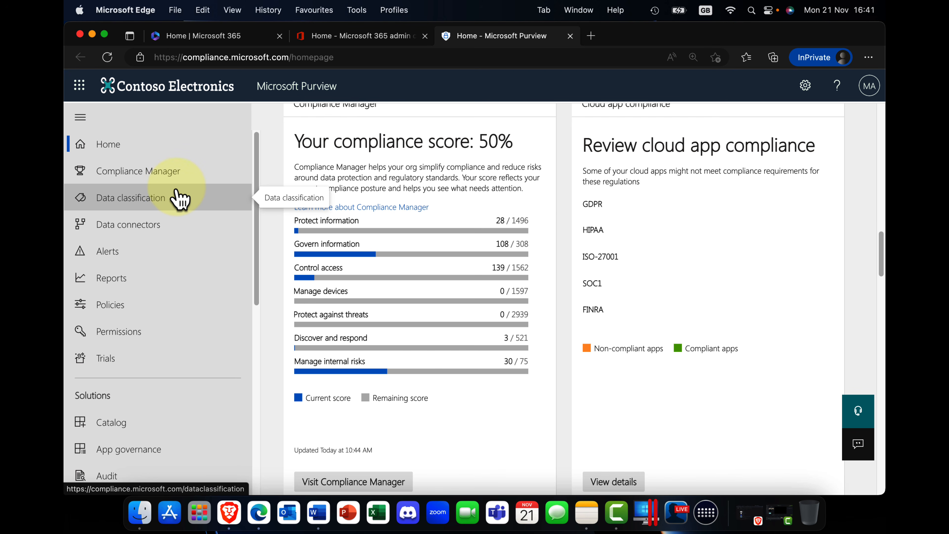
scroll(462, 194, up, 20)
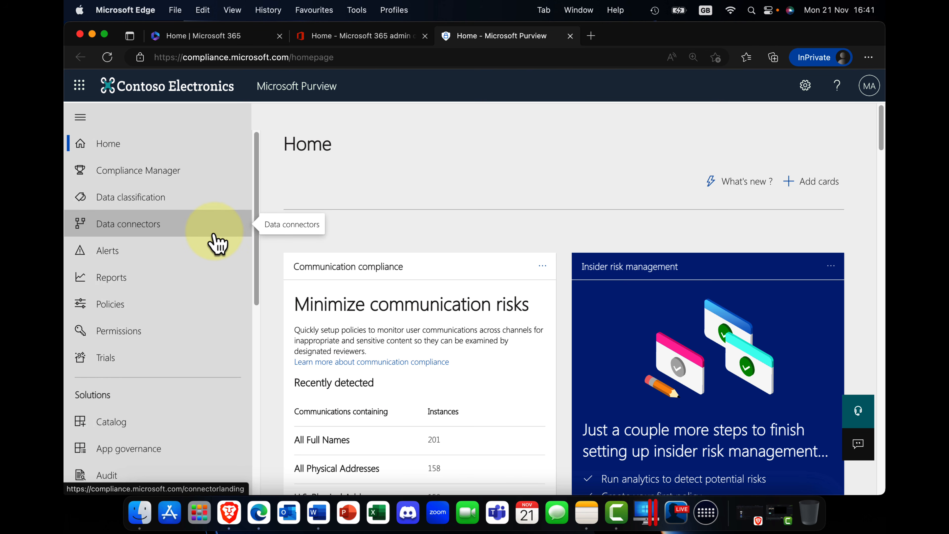
Open the Onboarding page of the Device onboarding settings in Purview.
scroll(214, 235, down, 10)
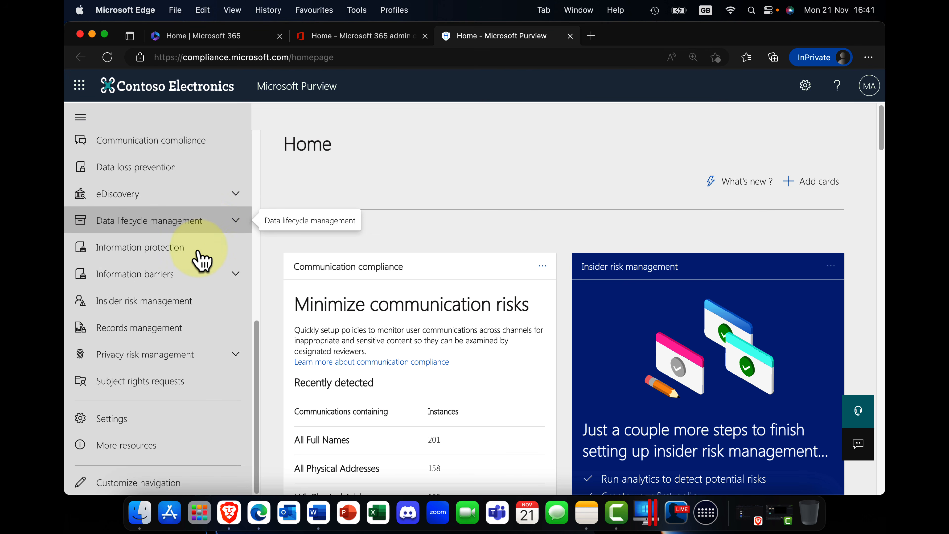
click(177, 421)
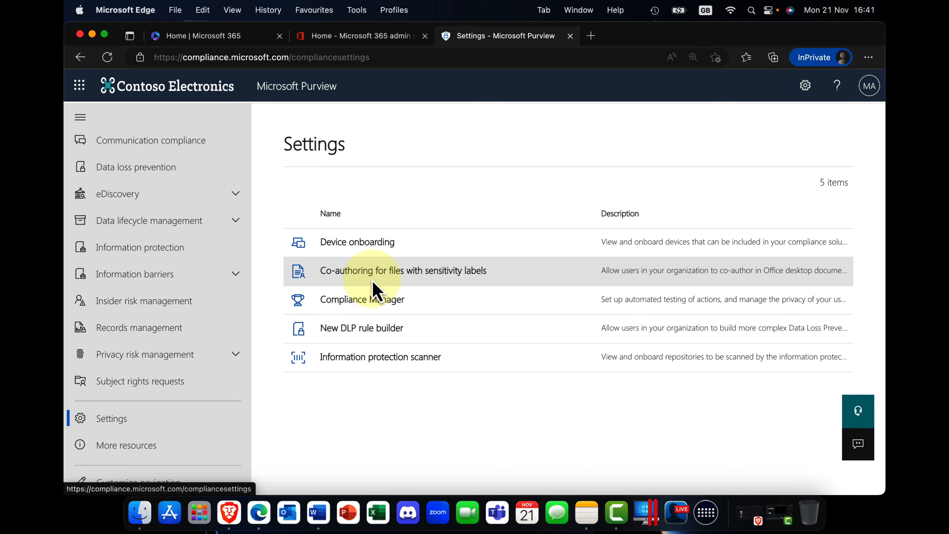
click(359, 245)
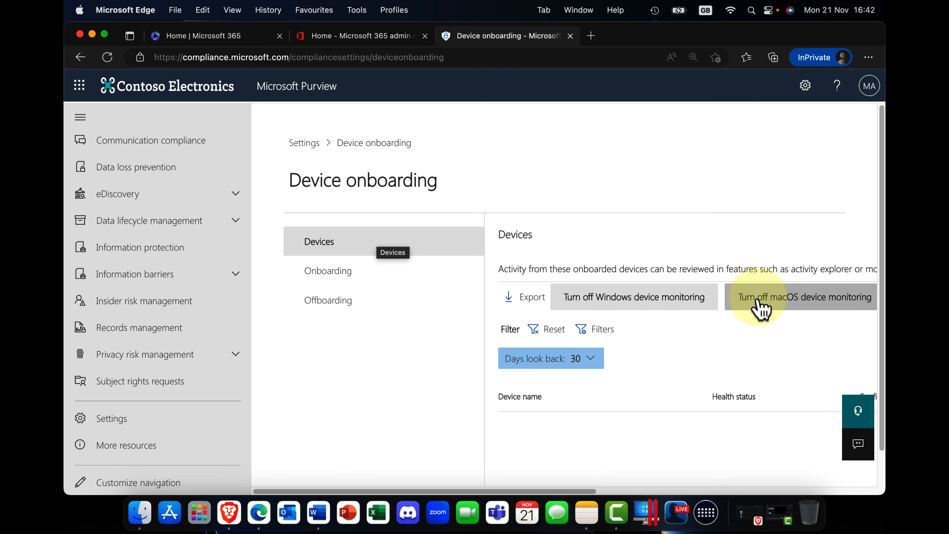
click(331, 278)
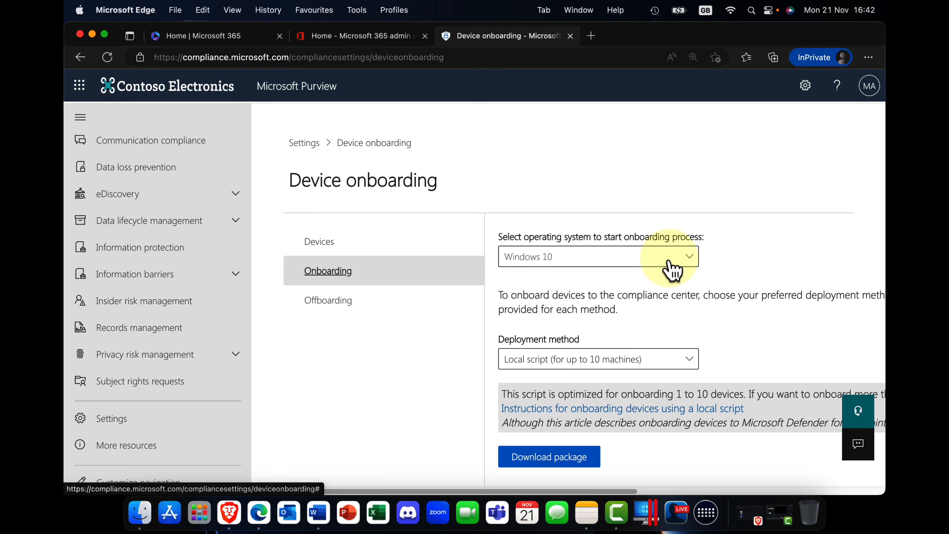
Review the operating system and deployment method choices for onboarding devices, and return to the Devices page.
click(687, 261)
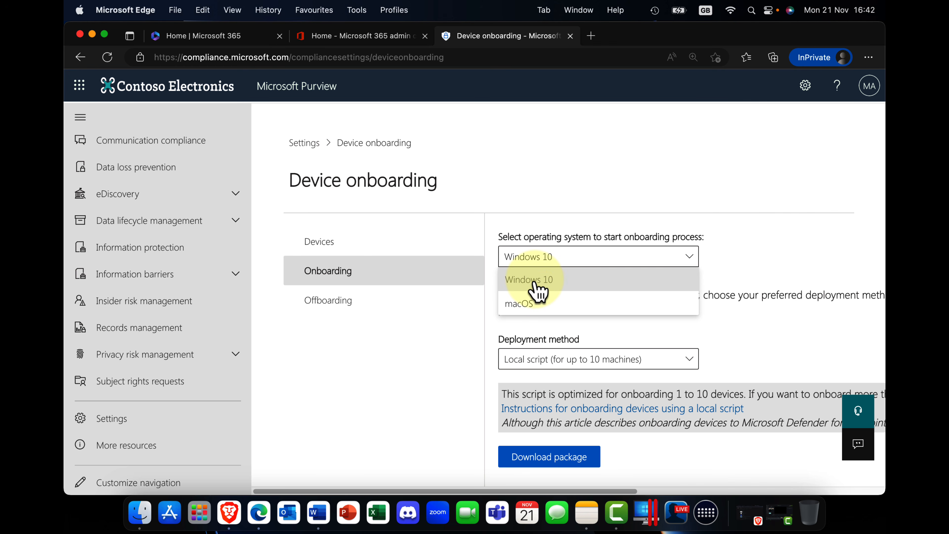
click(774, 251)
click(683, 364)
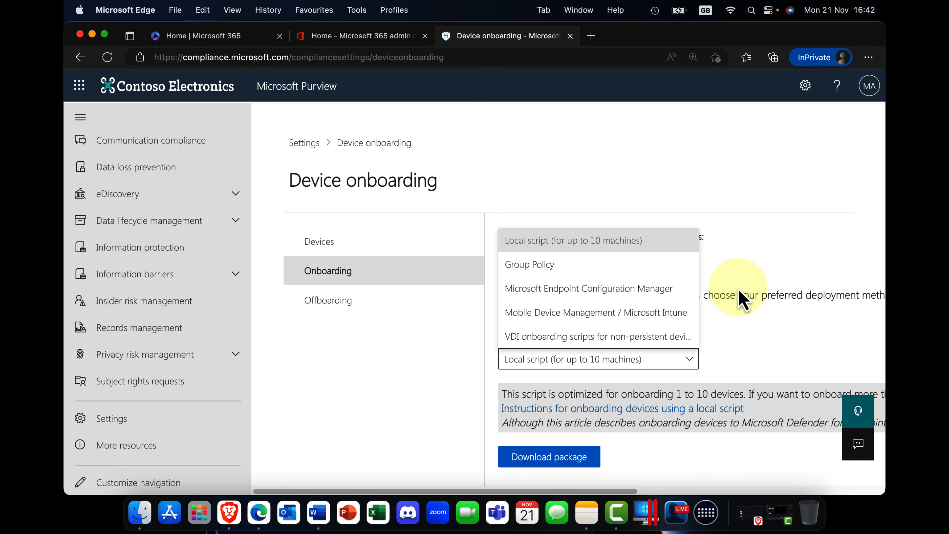
click(759, 284)
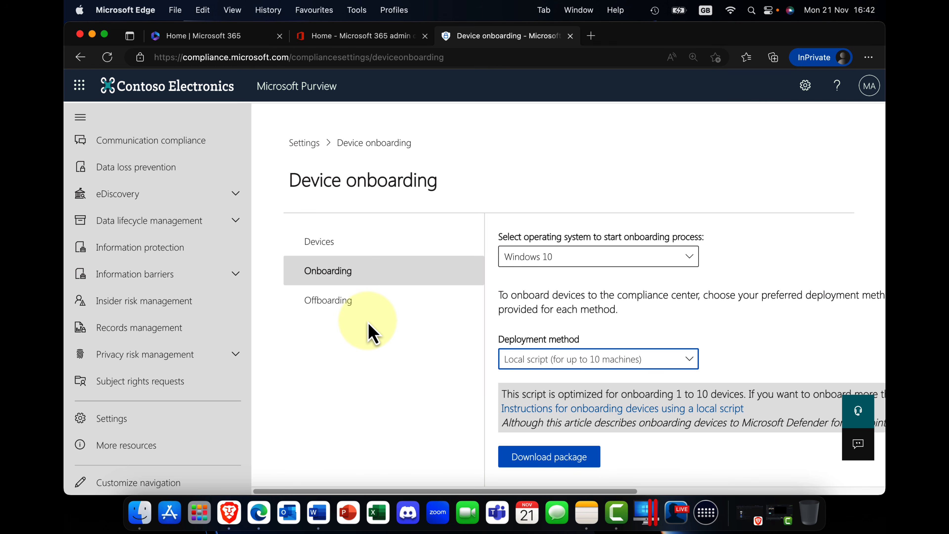
click(333, 248)
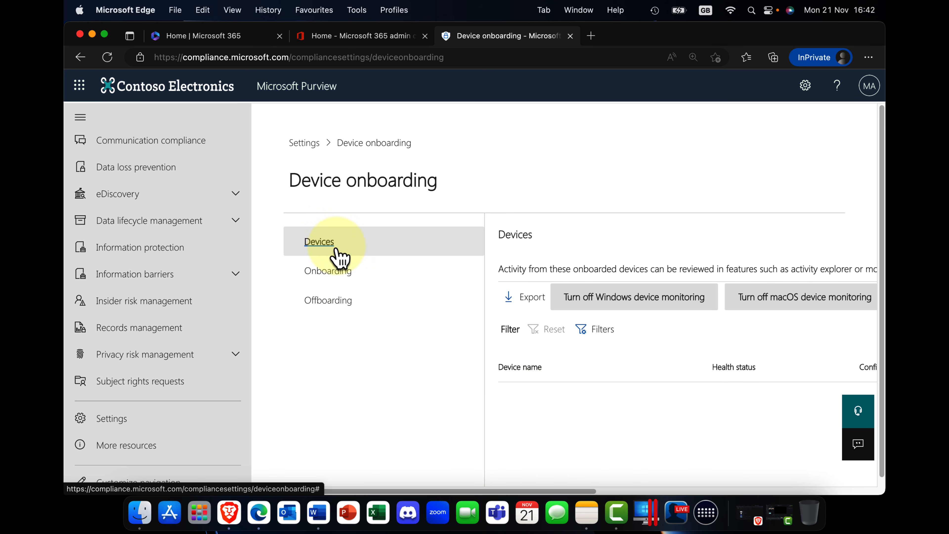
Open the setting for co-authoring files with sensitivity labels and read its prerequisites and what to expect after turning it on.
click(316, 144)
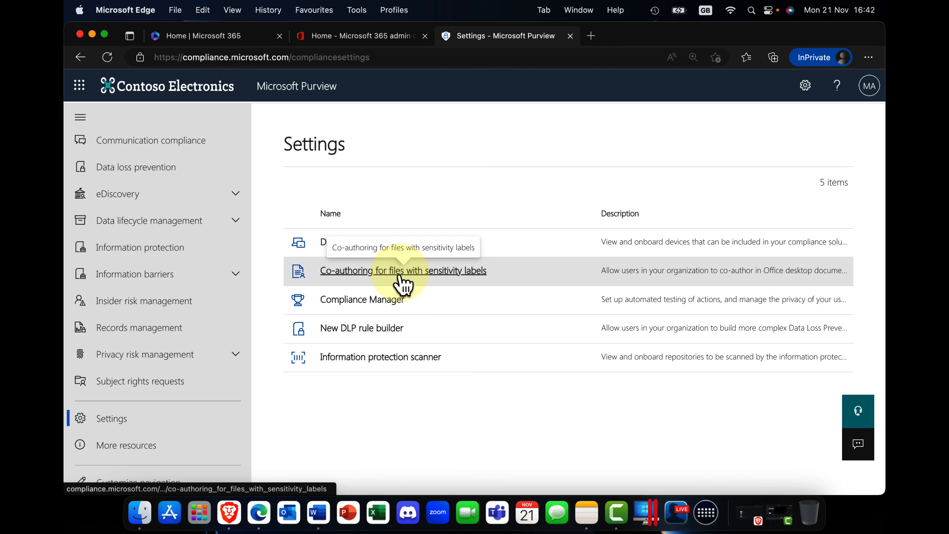
click(372, 272)
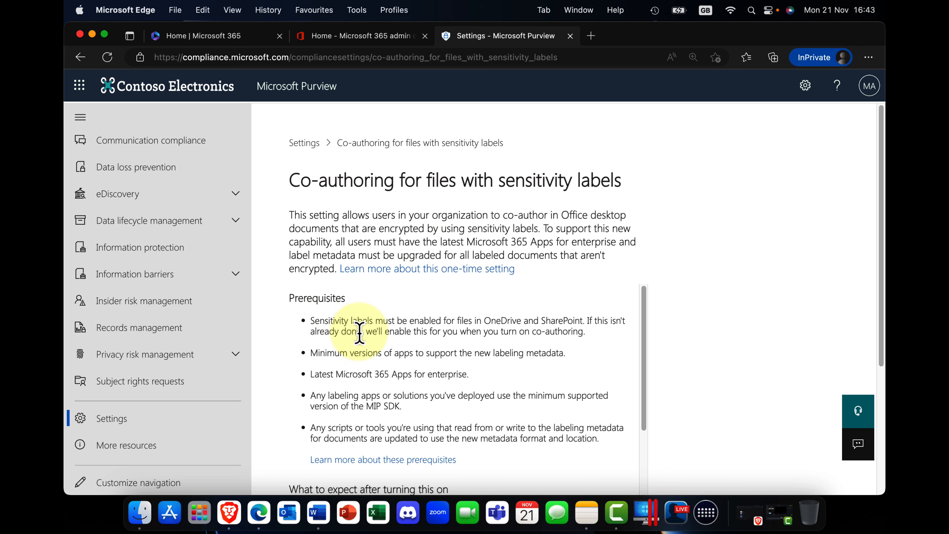
drag(315, 323, 338, 322)
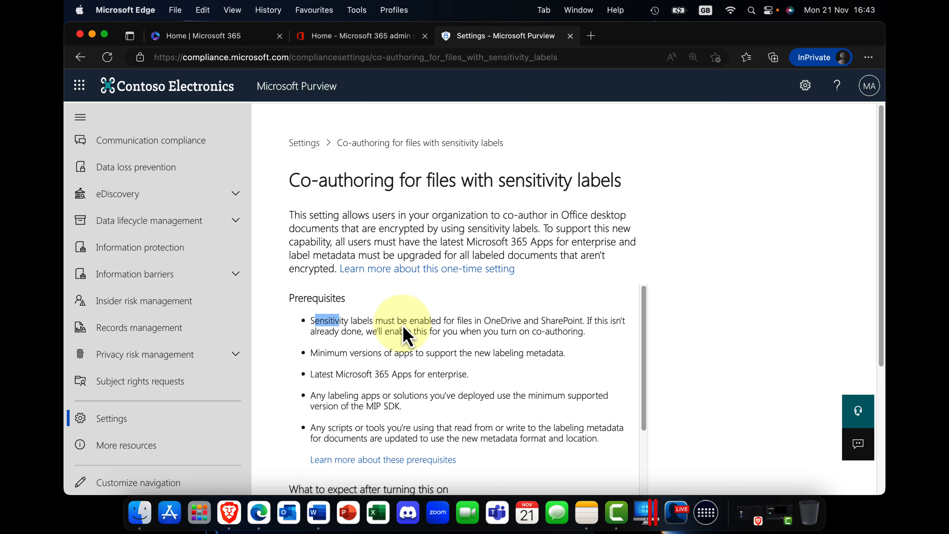
scroll(474, 322, down, 2)
scroll(542, 325, up, 2)
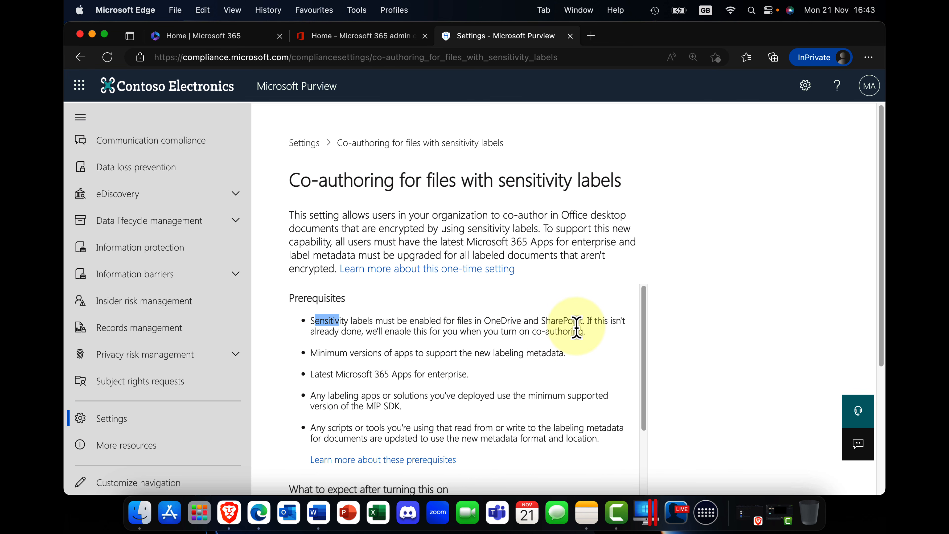
click(509, 326)
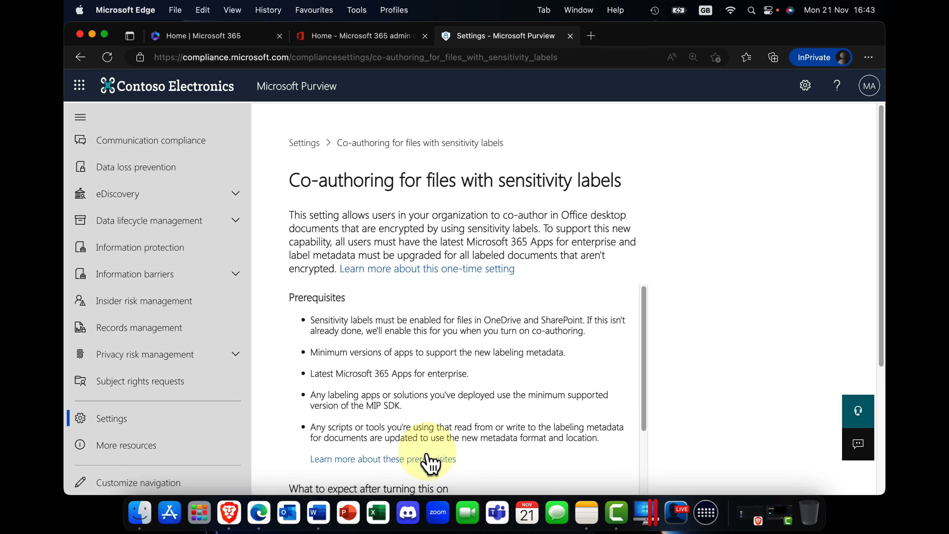
scroll(434, 462, down, 1)
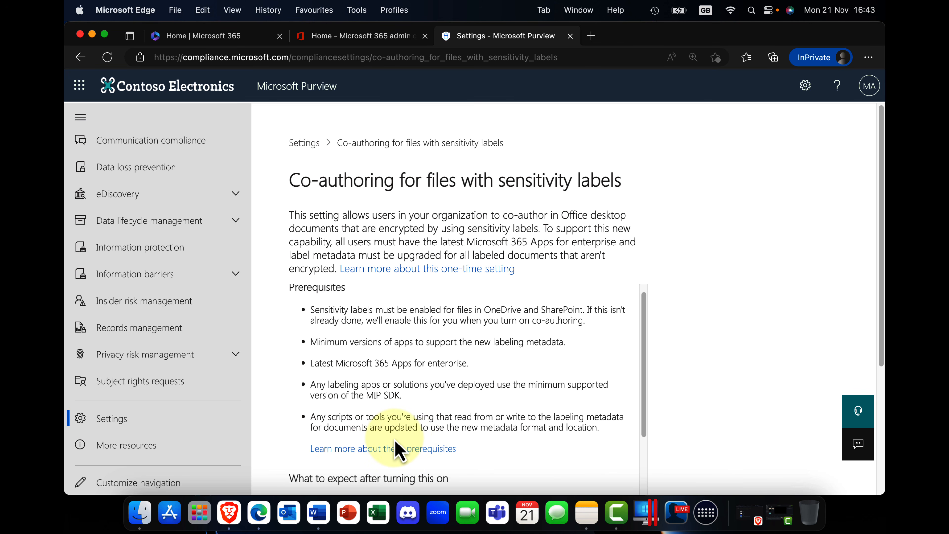
scroll(402, 447, down, 5)
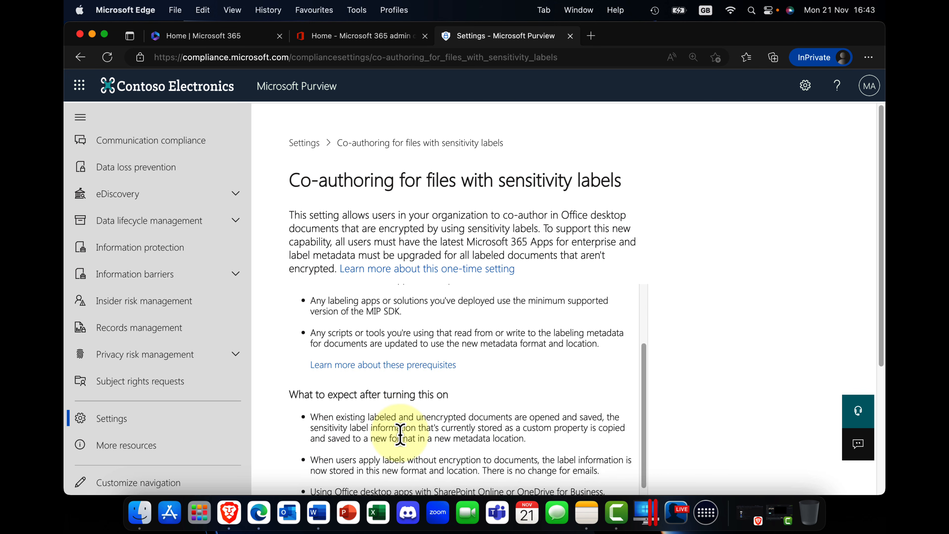
scroll(400, 433, up, 5)
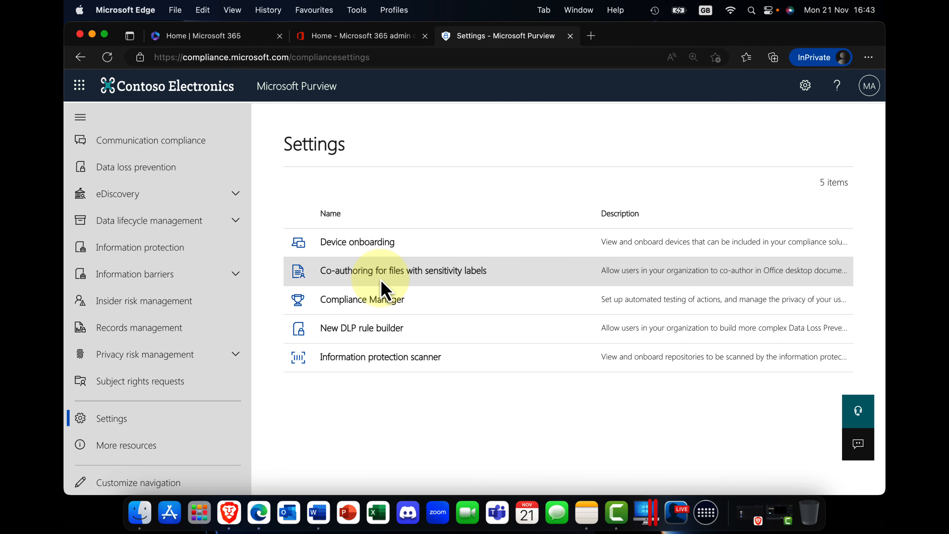
Open the Compliance Manager settings and review the testing source options for improvement actions.
click(361, 301)
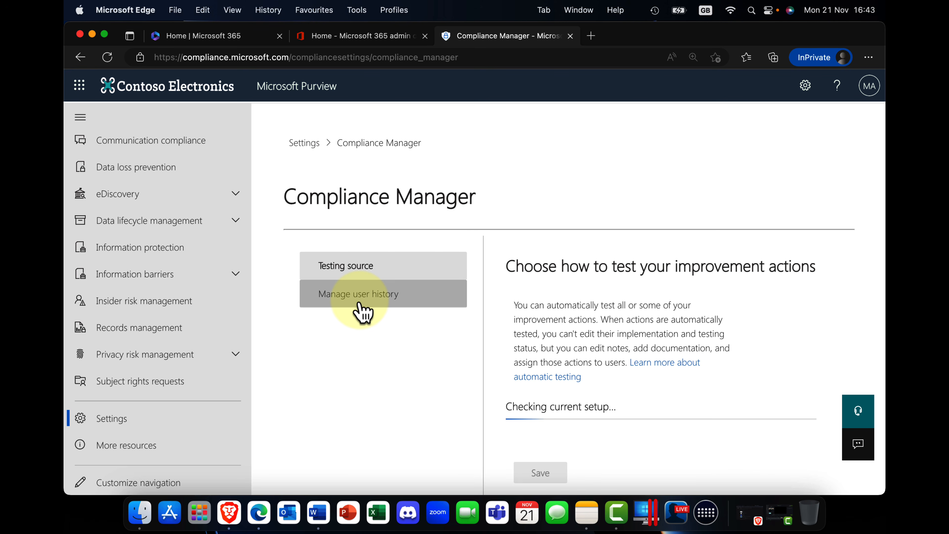
scroll(540, 322, down, 2)
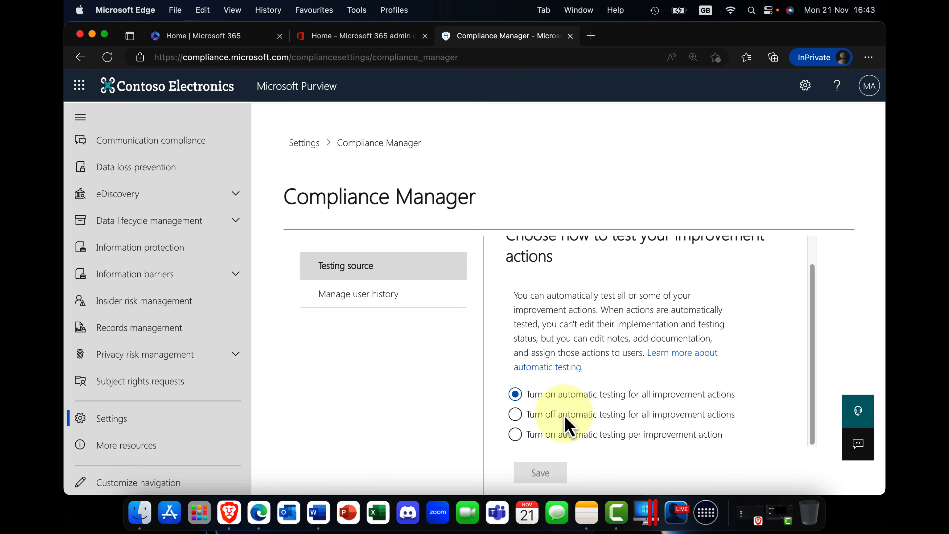
scroll(583, 437, up, 1)
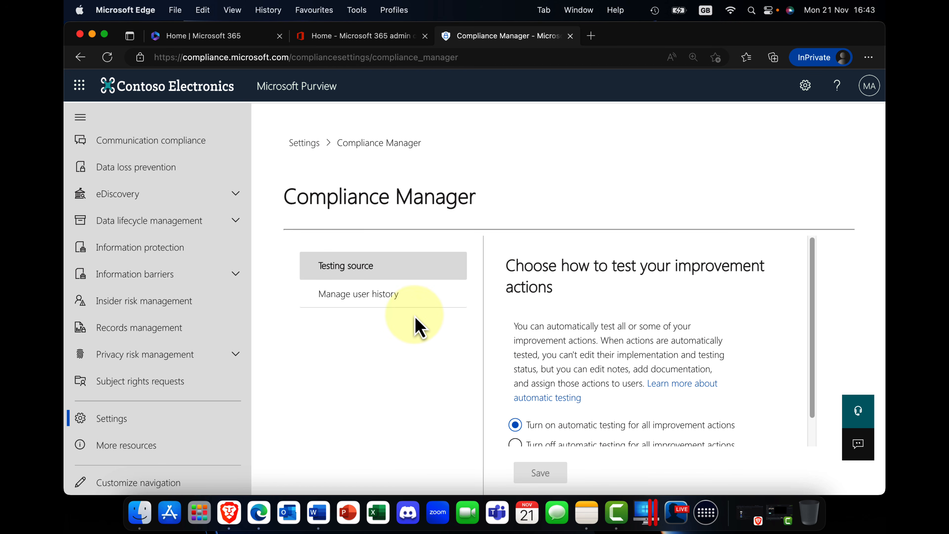
Open Manage user history in the Compliance Manager settings and look through the list of users.
click(378, 311)
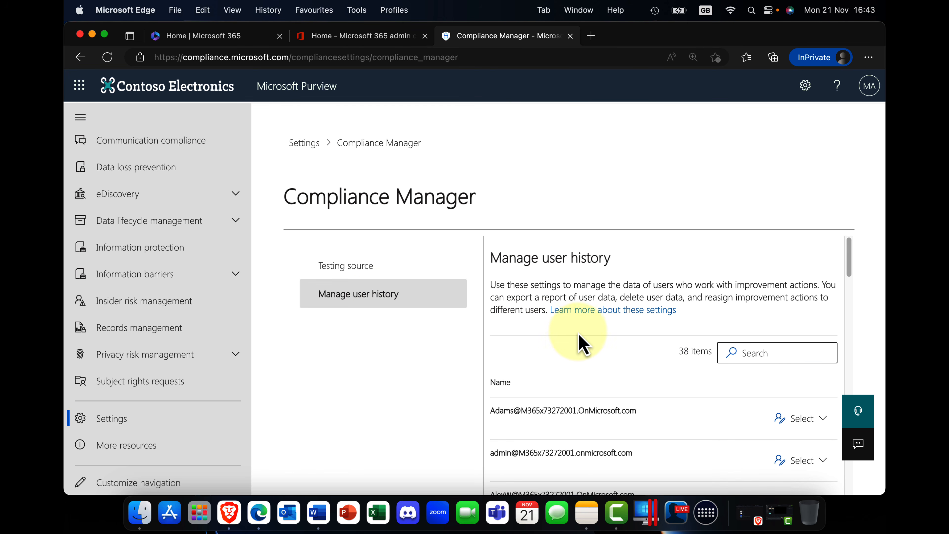
scroll(616, 351, down, 3)
scroll(616, 353, up, 1)
scroll(616, 355, down, 2)
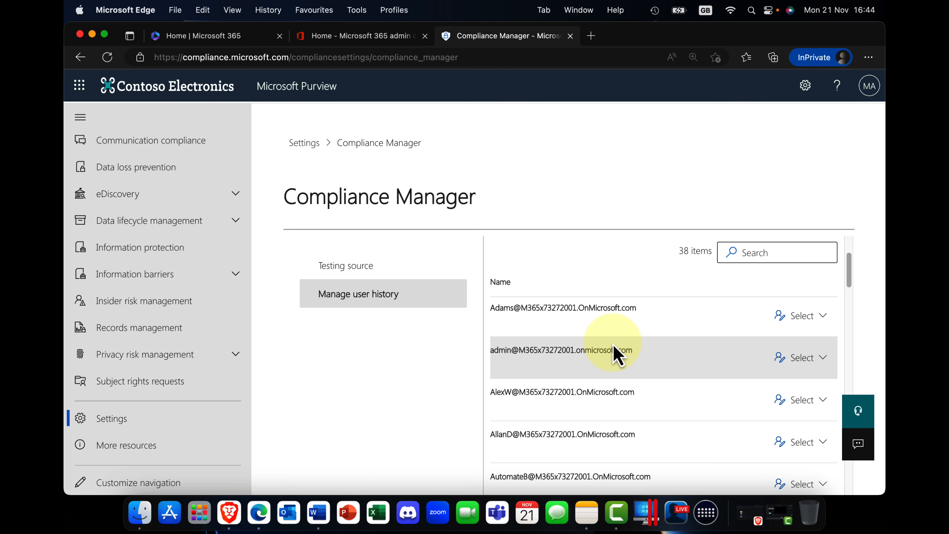
scroll(613, 348, down, 5)
scroll(612, 348, up, 5)
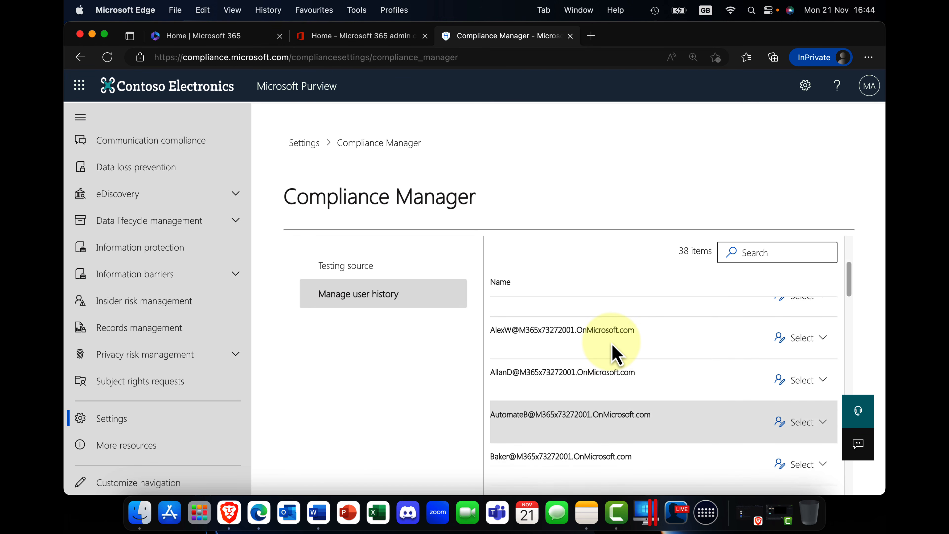
Review the actions available for the first user in Manage user history, and return to the Settings list.
scroll(614, 348, up, 4)
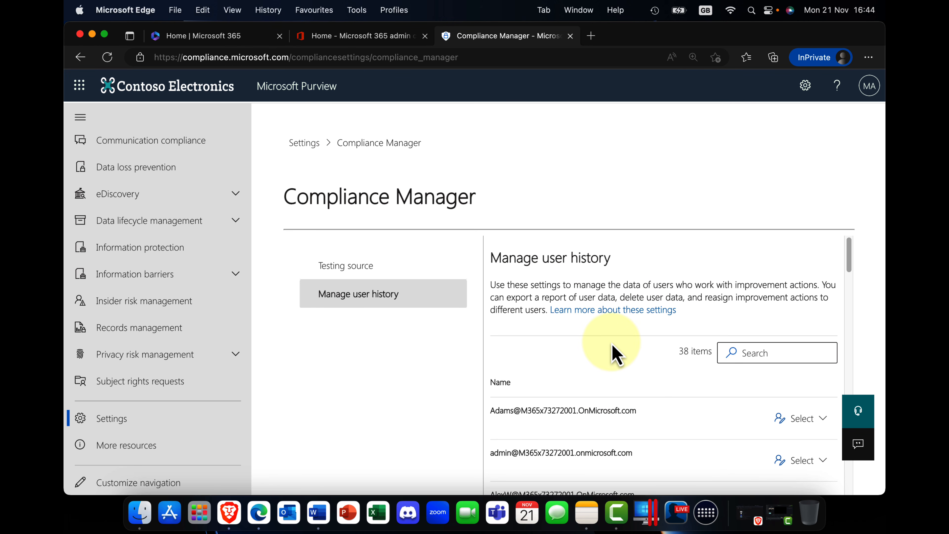
click(822, 421)
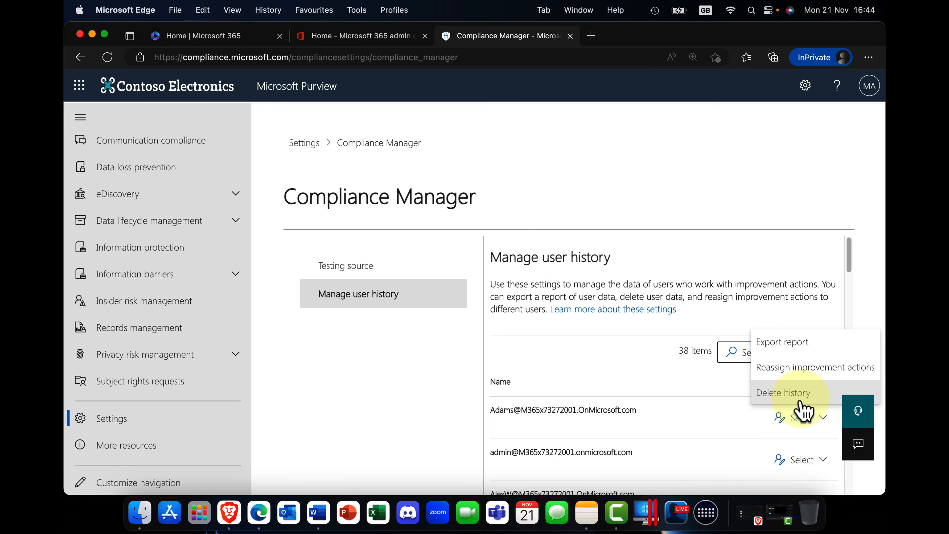
click(397, 355)
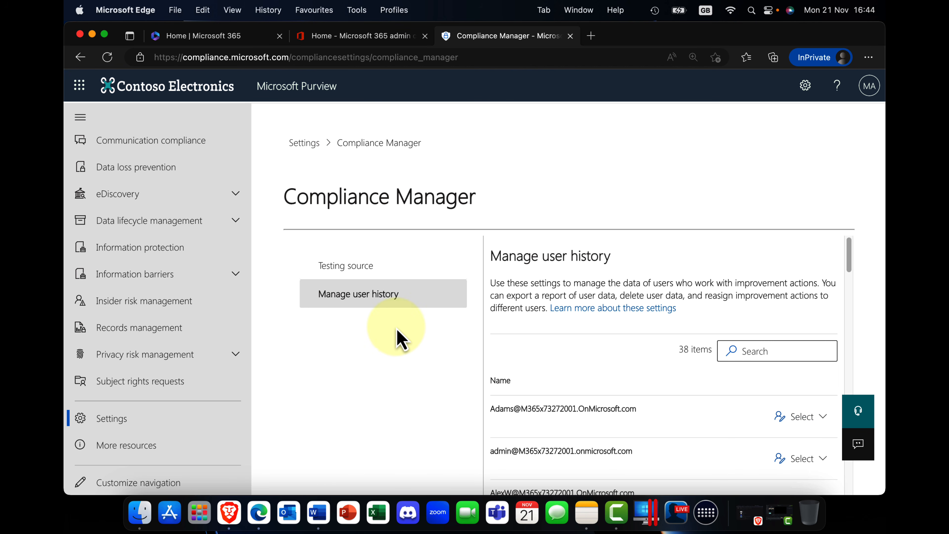
click(304, 144)
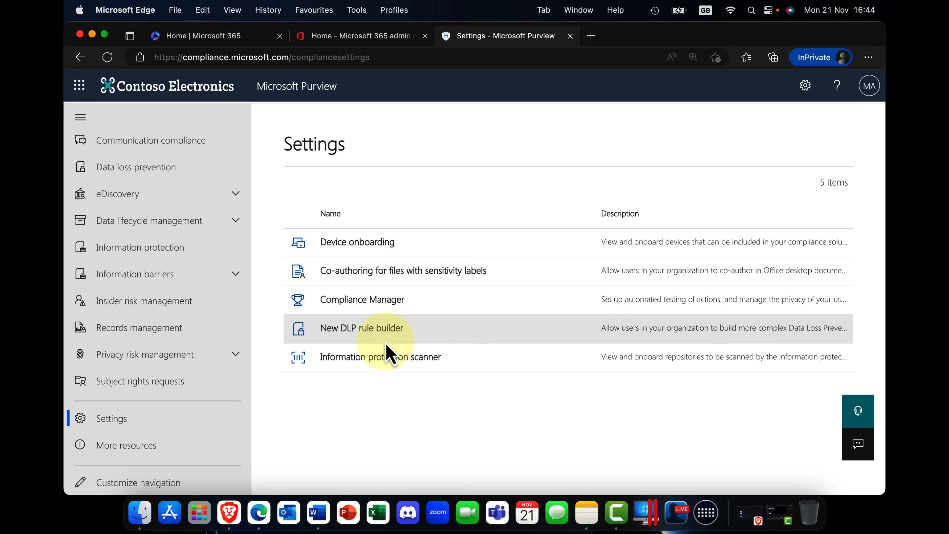
Review the New DLP rule builder setting and the Information protection scanner page, returning to the Settings list after each.
click(360, 329)
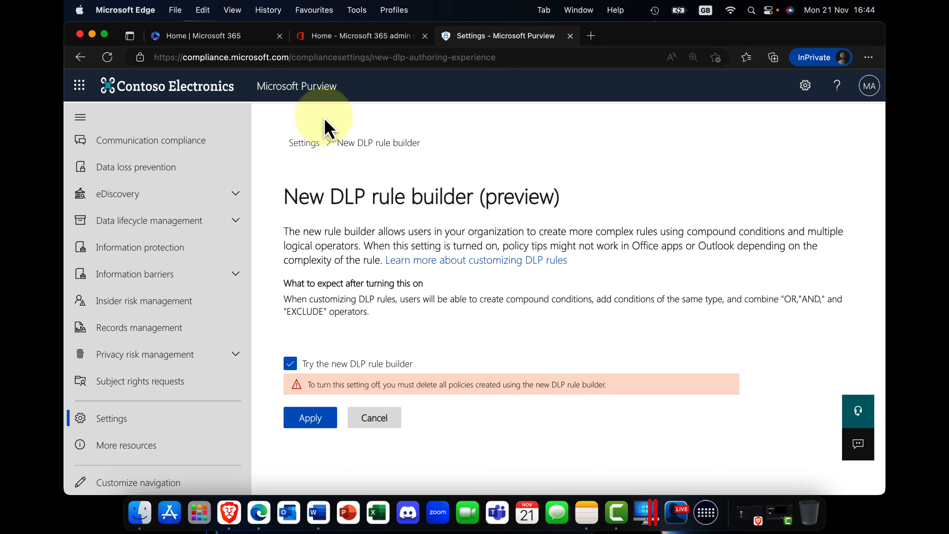
click(305, 143)
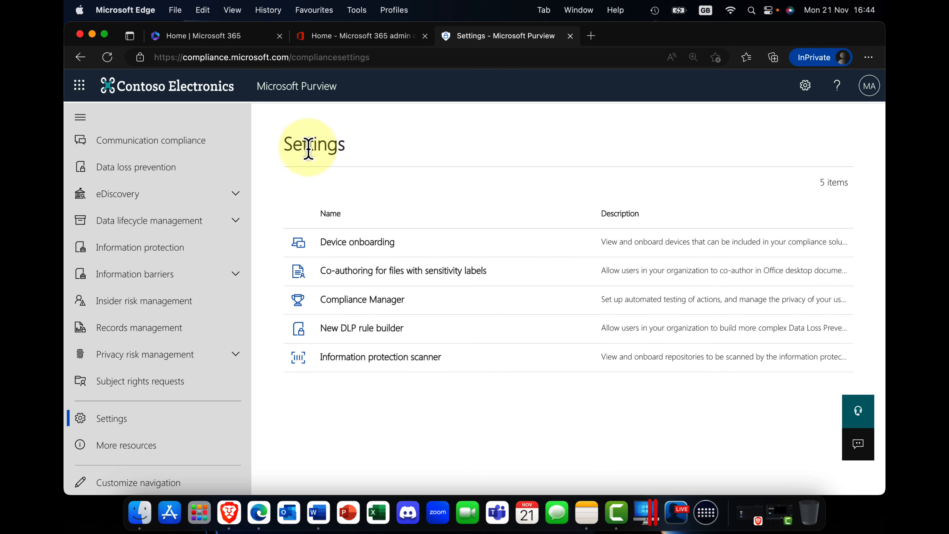
click(374, 358)
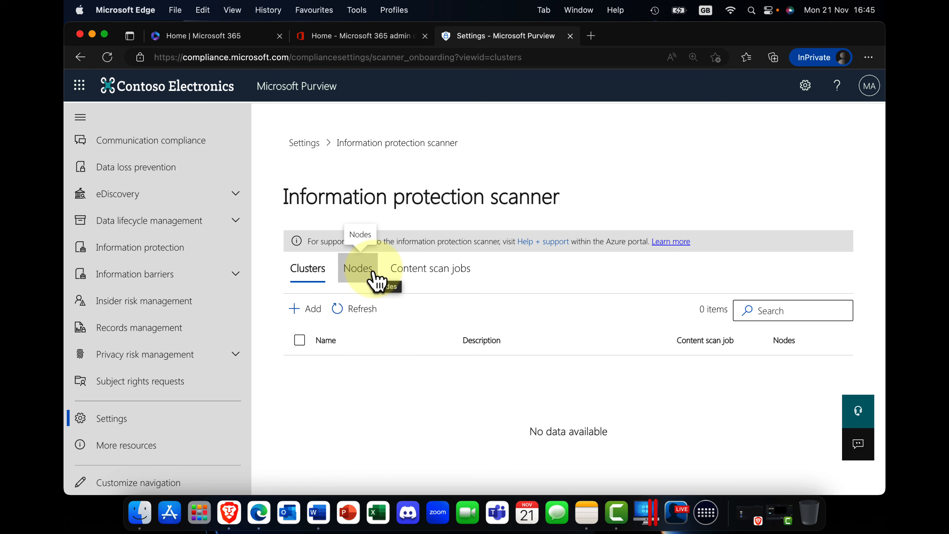
click(309, 145)
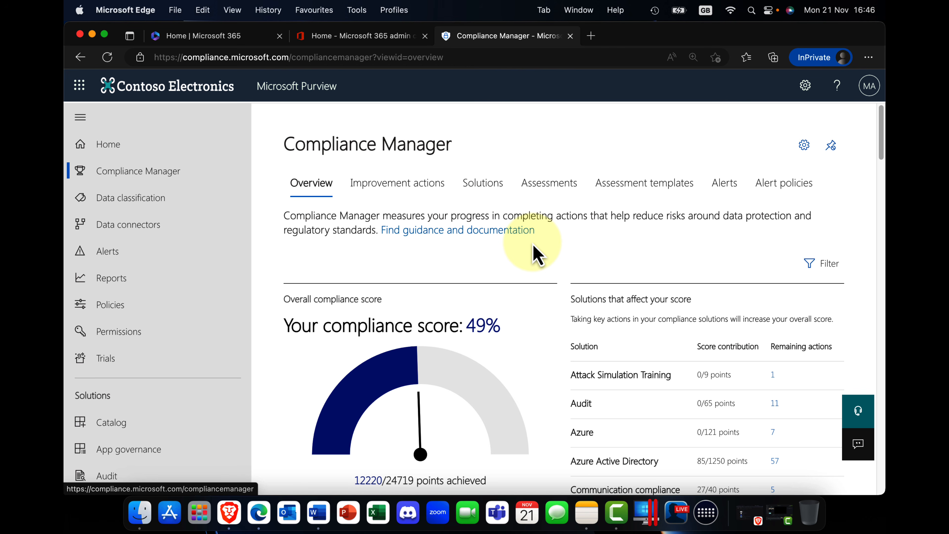
Look over the Compliance Manager overview page.
scroll(533, 244, down, 1)
scroll(533, 245, up, 1)
scroll(532, 252, down, 1)
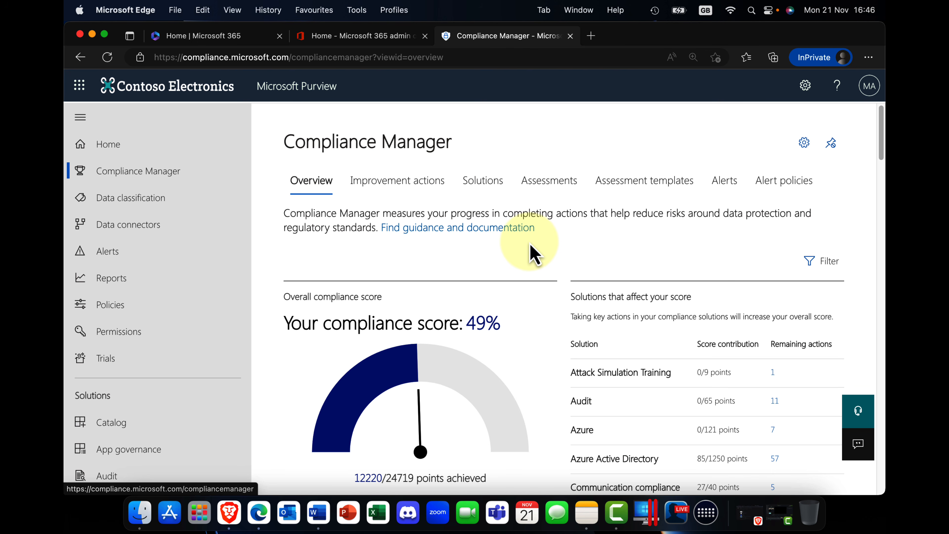
Open the roles for Microsoft Purview solutions under Permissions and look through the list of role groups.
click(125, 333)
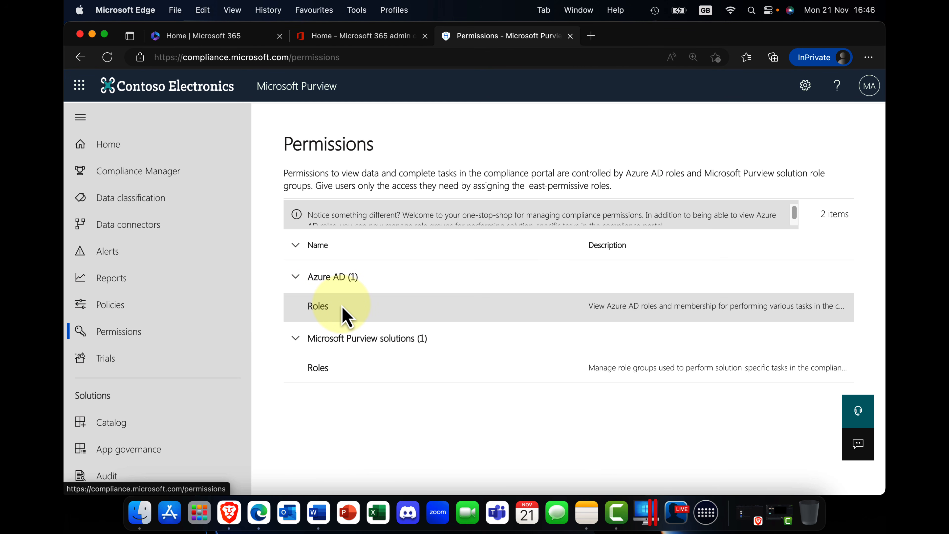
click(330, 374)
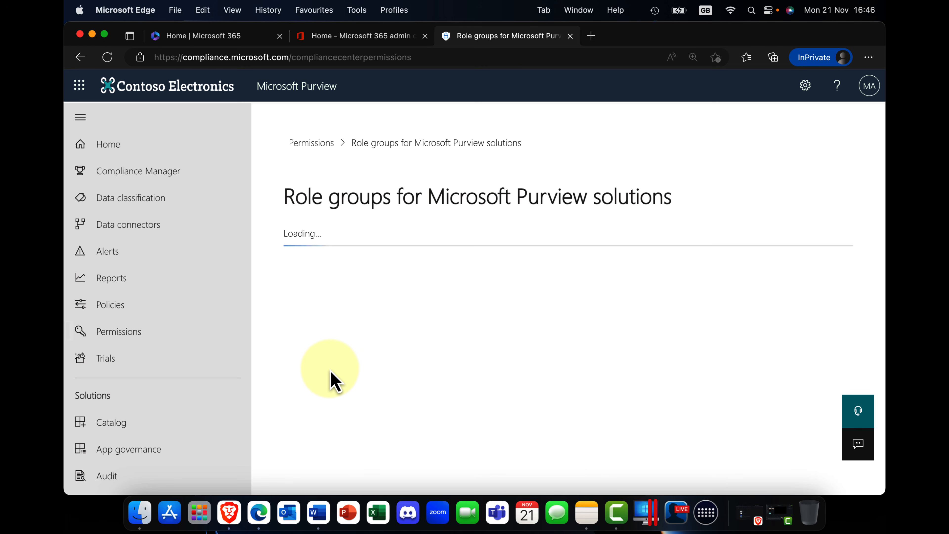
scroll(346, 357, down, 4)
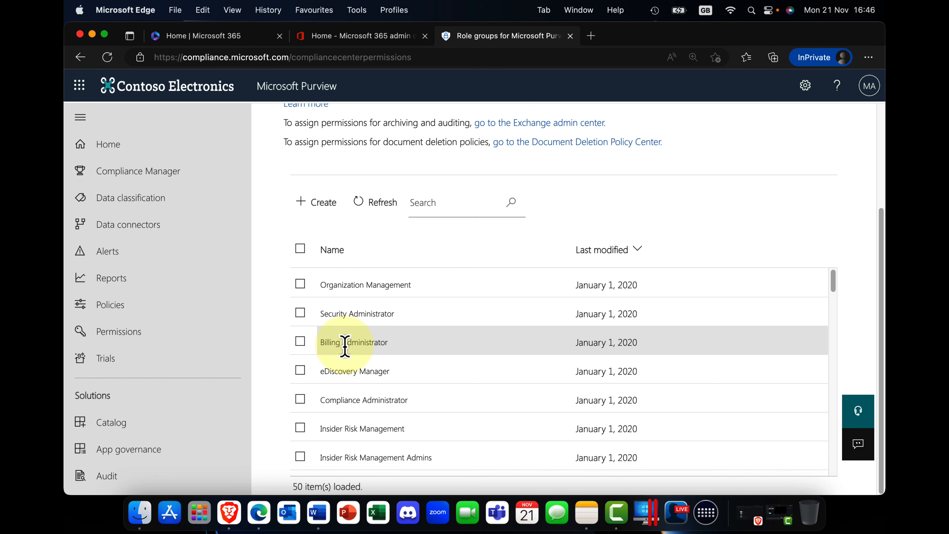
scroll(345, 345, down, 5)
scroll(344, 345, up, 3)
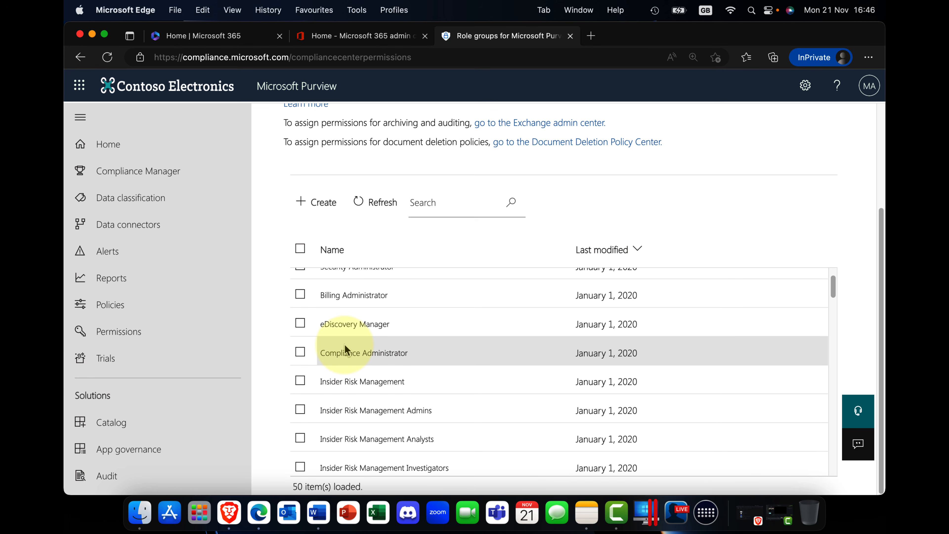
scroll(345, 345, down, 3)
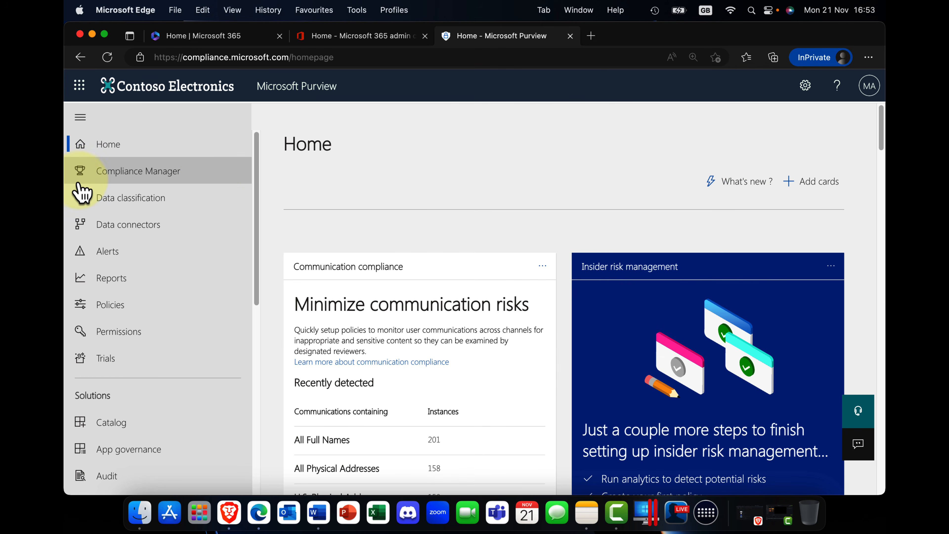
Open Compliance Manager and examine the overall compliance score with its own and Microsoft managed points.
click(83, 179)
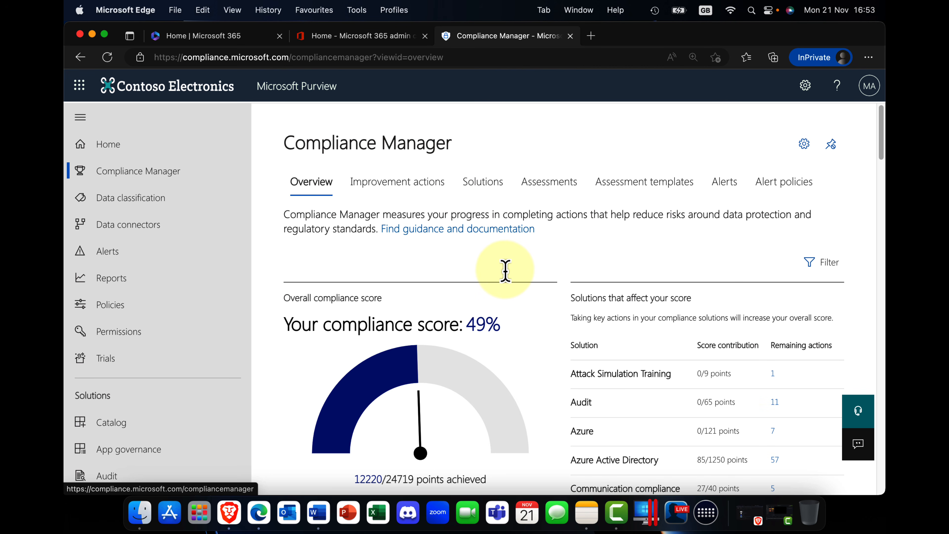
scroll(500, 269, down, 3)
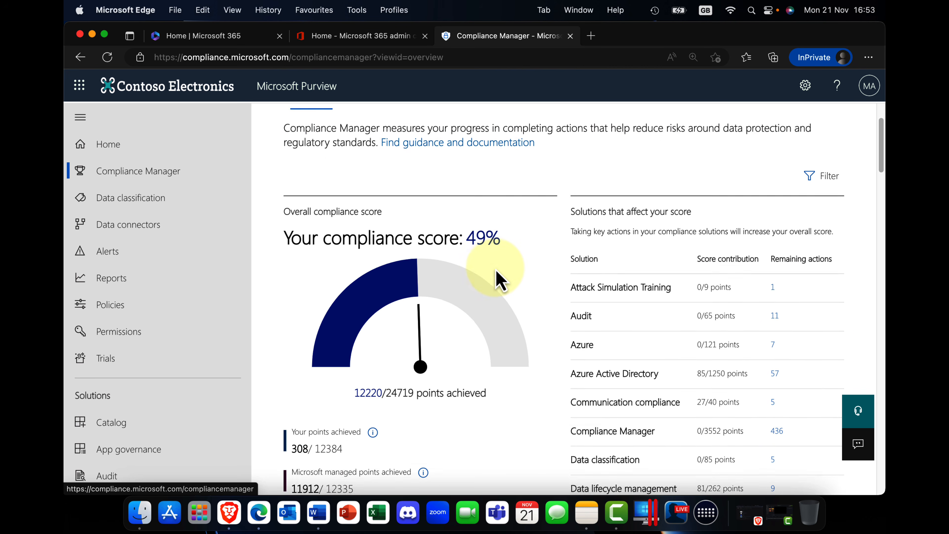
scroll(500, 281, down, 2)
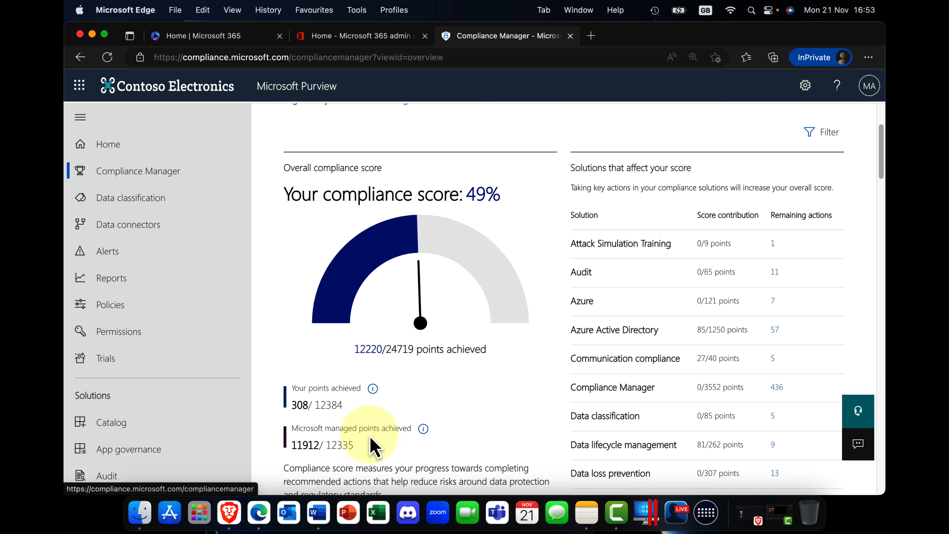
scroll(366, 436, up, 5)
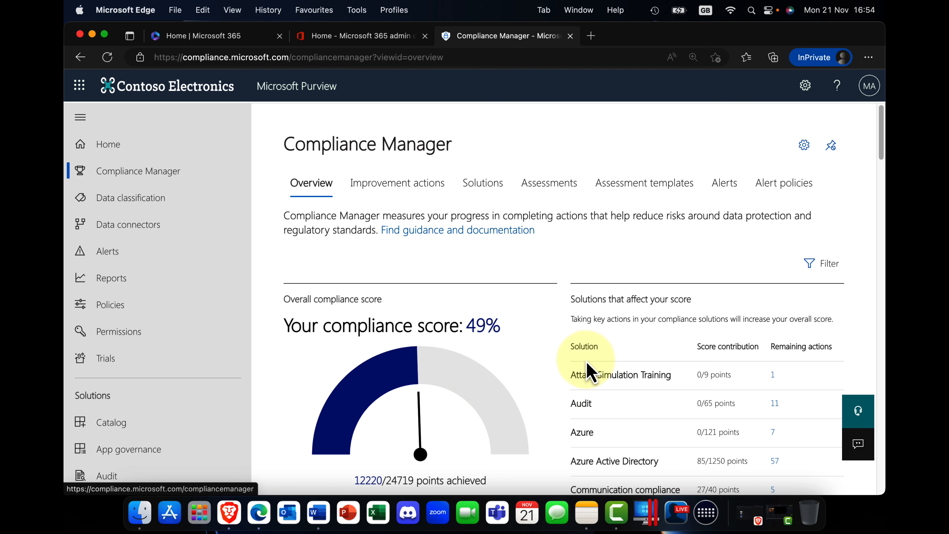
Review the solutions that affect the score, the trial summary and the key improvement actions on the overview.
scroll(590, 372, down, 5)
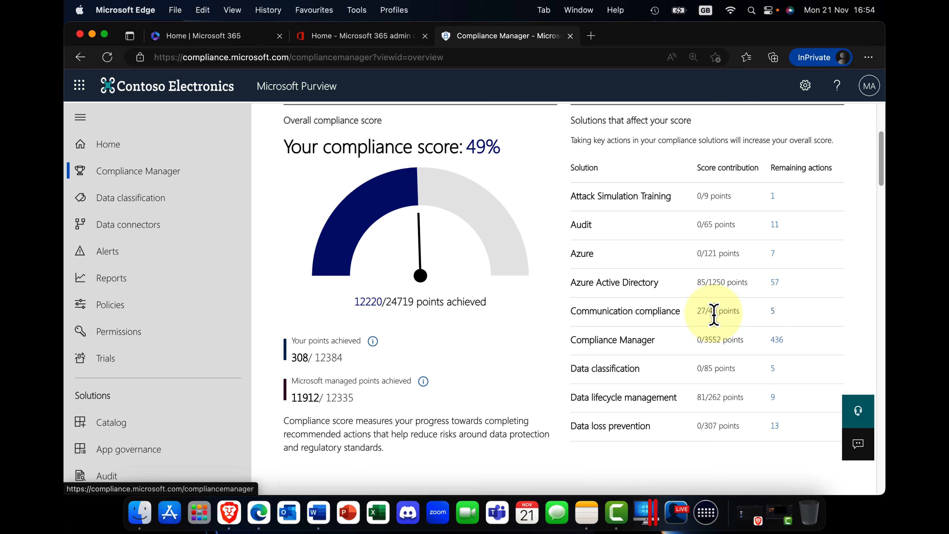
scroll(715, 322, down, 2)
scroll(715, 321, down, 9)
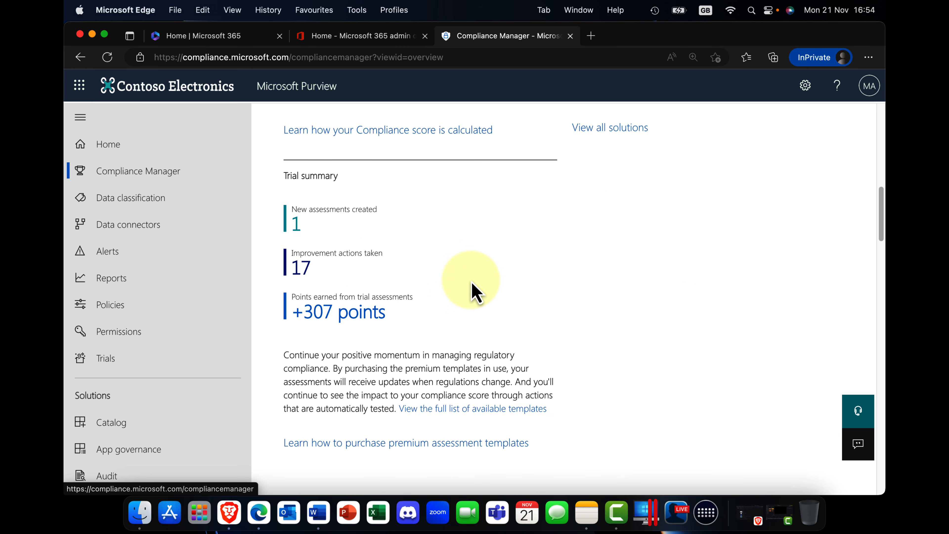
scroll(472, 291, down, 10)
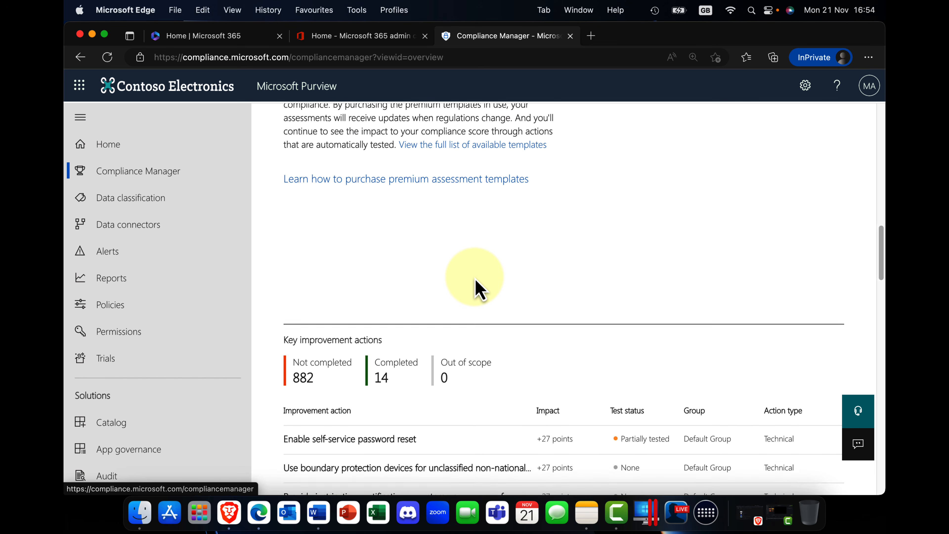
scroll(476, 279, down, 5)
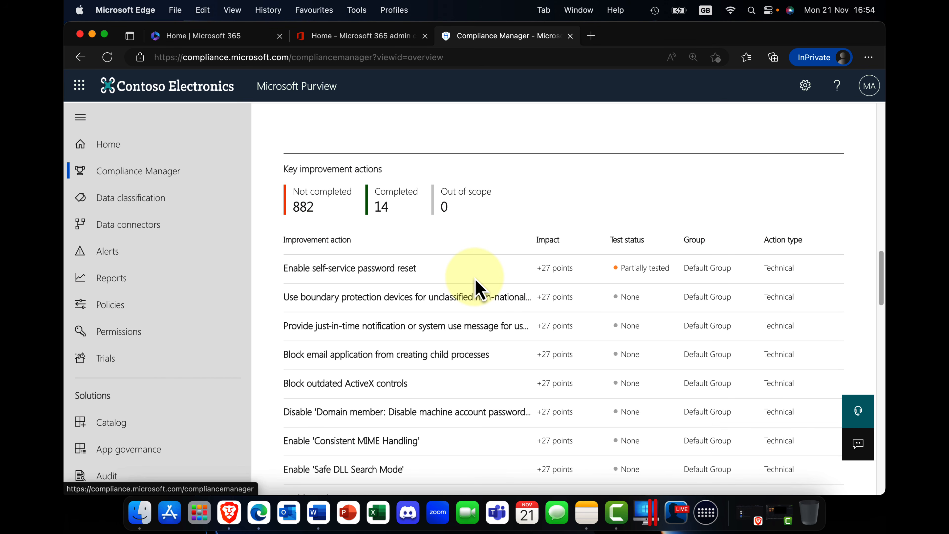
scroll(476, 279, up, 15)
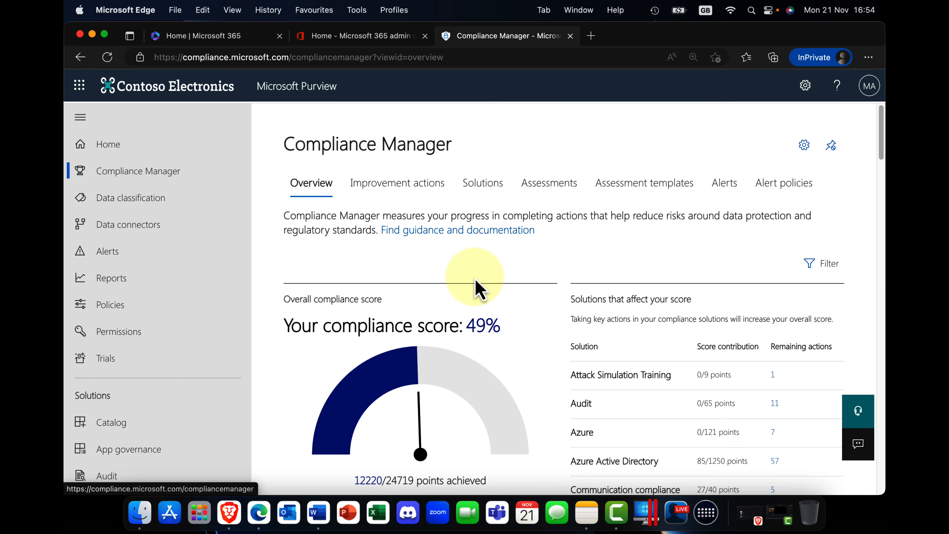
Open the "Enable self-service password reset" action from the Compliance Manager improvement actions list.
click(408, 185)
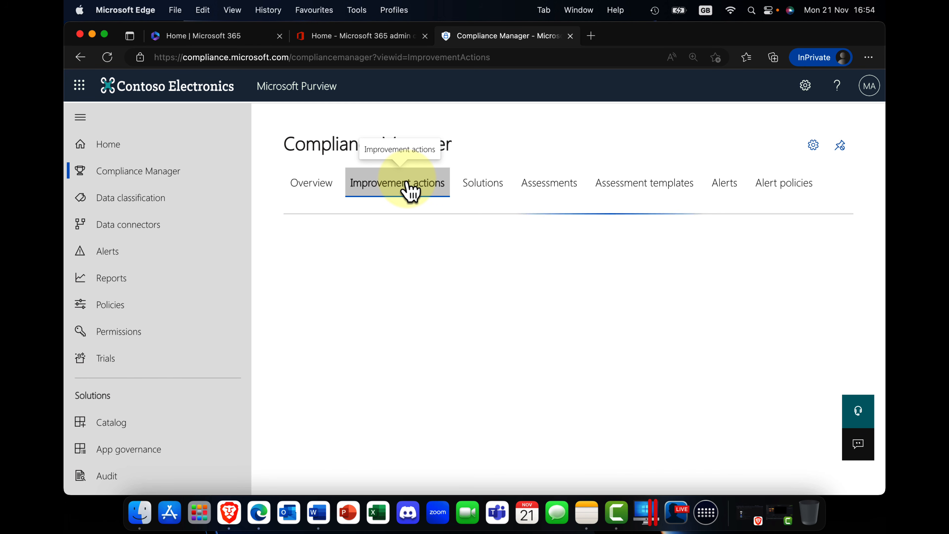
scroll(426, 349, down, 2)
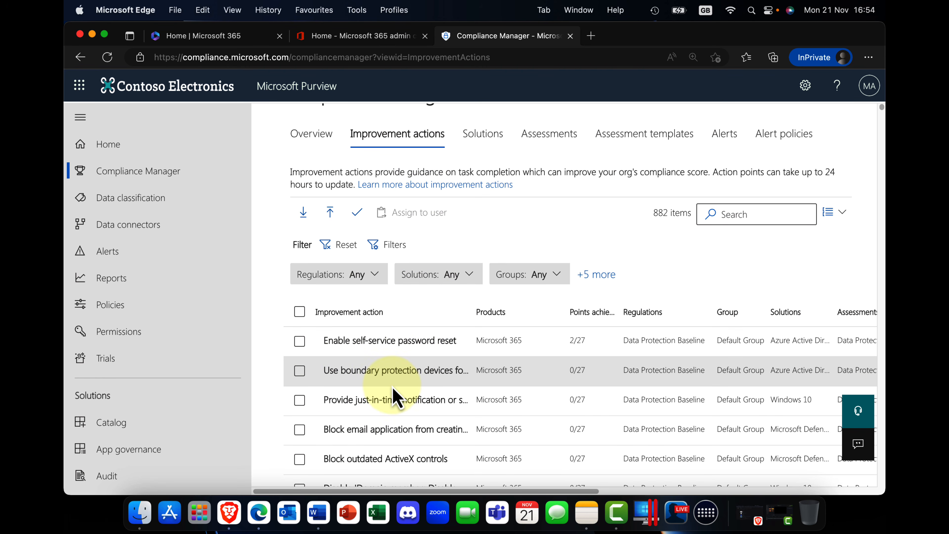
click(399, 353)
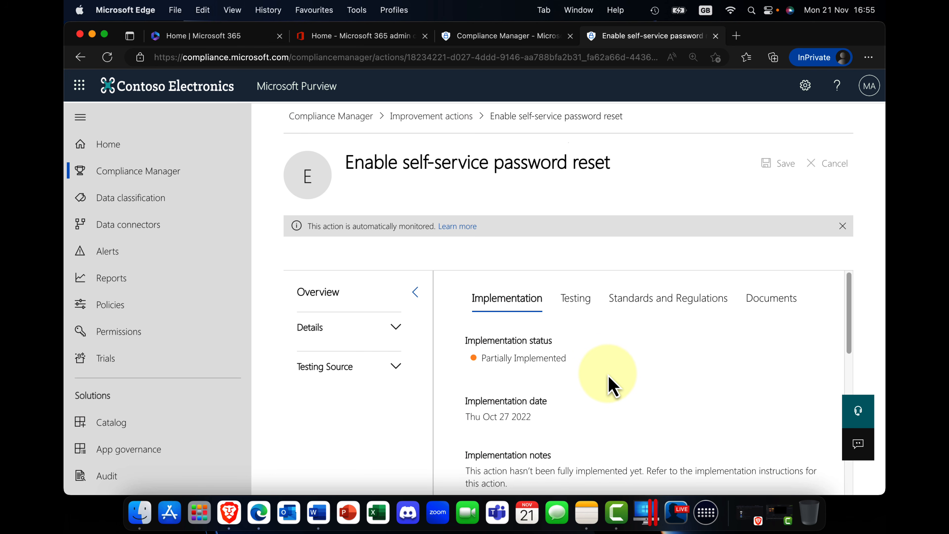
Read the action's implementation status, notes, how-to-implement guidance and Learn More links.
scroll(609, 385, down, 10)
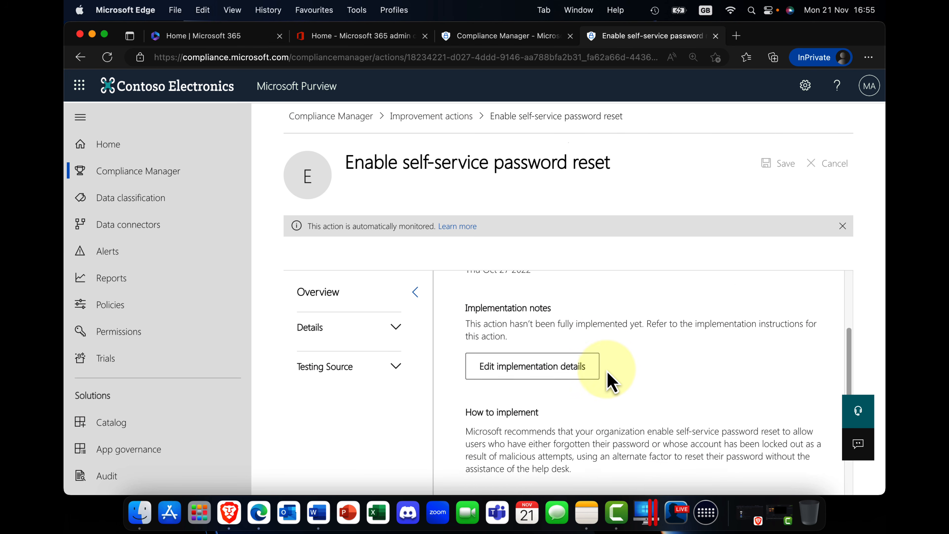
scroll(607, 370, down, 3)
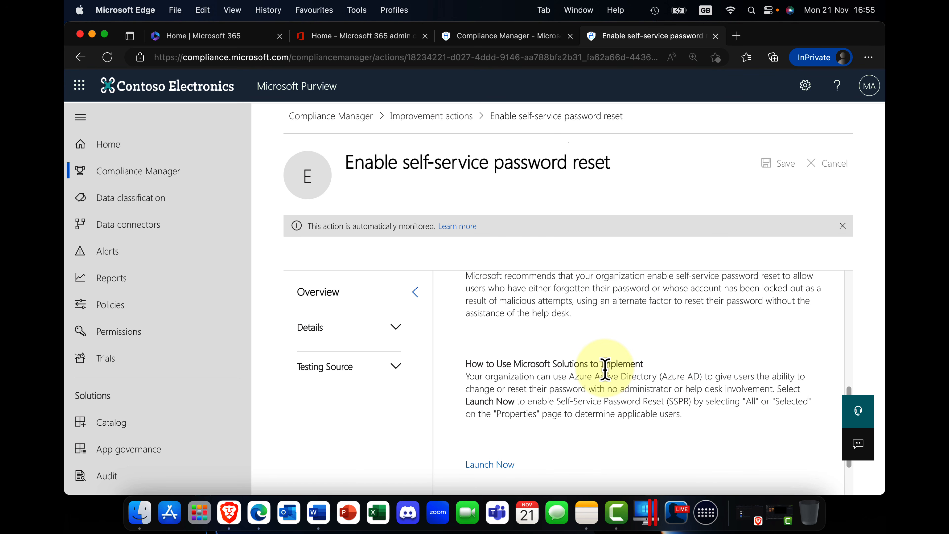
scroll(605, 370, down, 3)
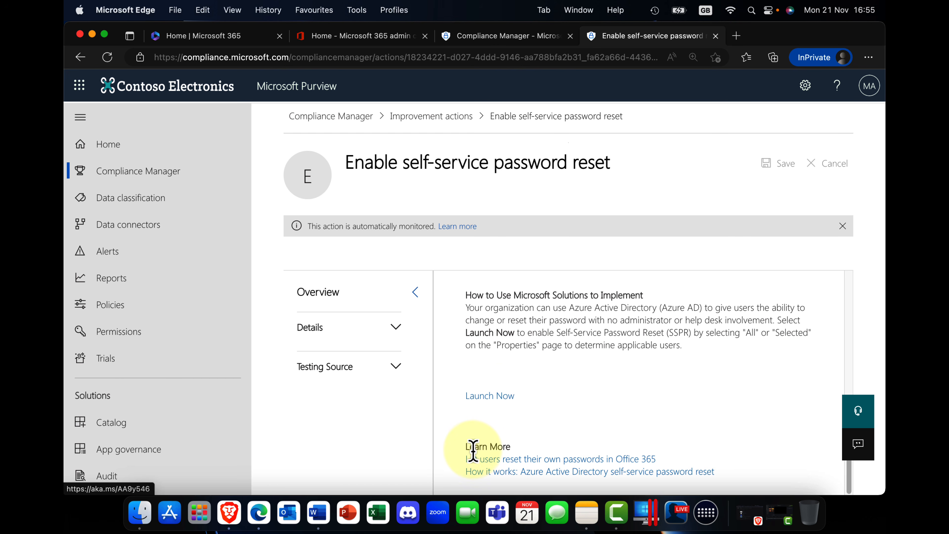
drag(465, 446, 514, 448)
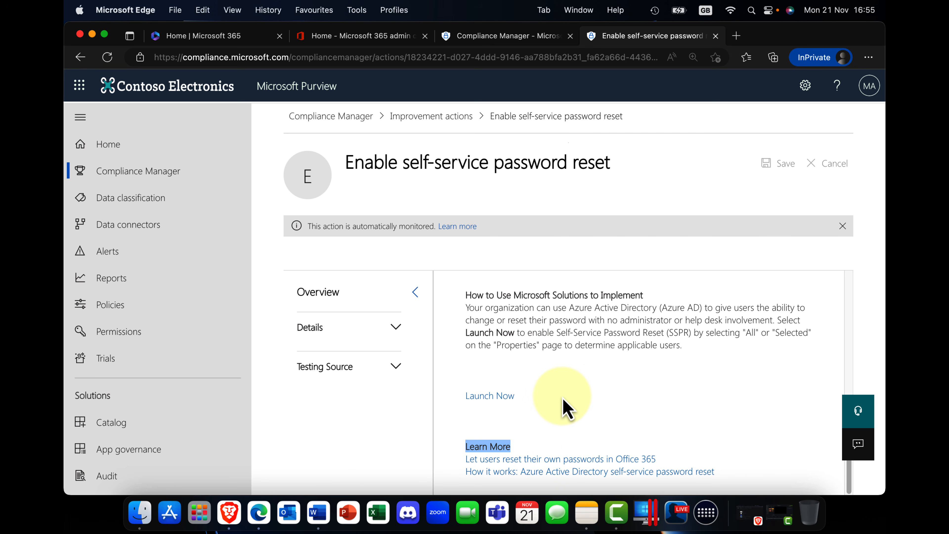
scroll(558, 383, up, 10)
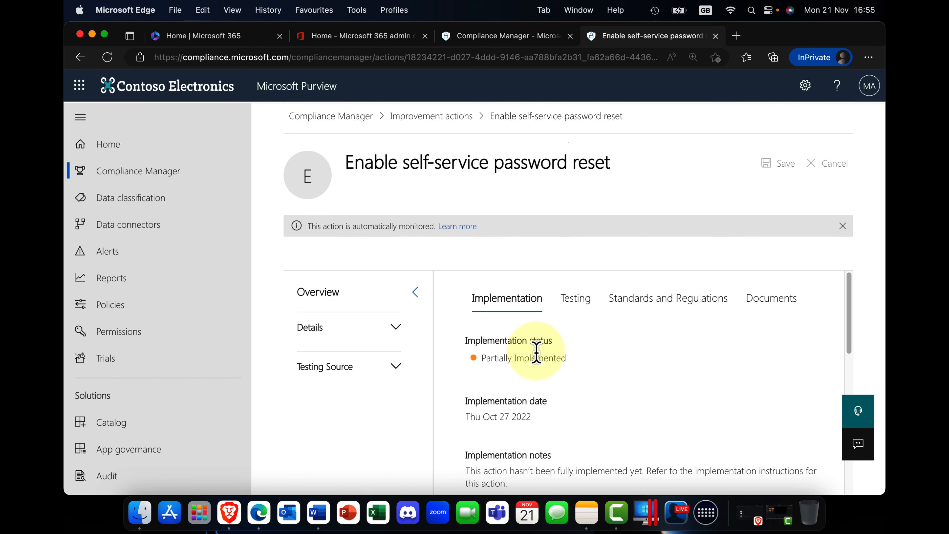
Return to Compliance Manager and look through its list of solutions and their score contributions.
click(359, 117)
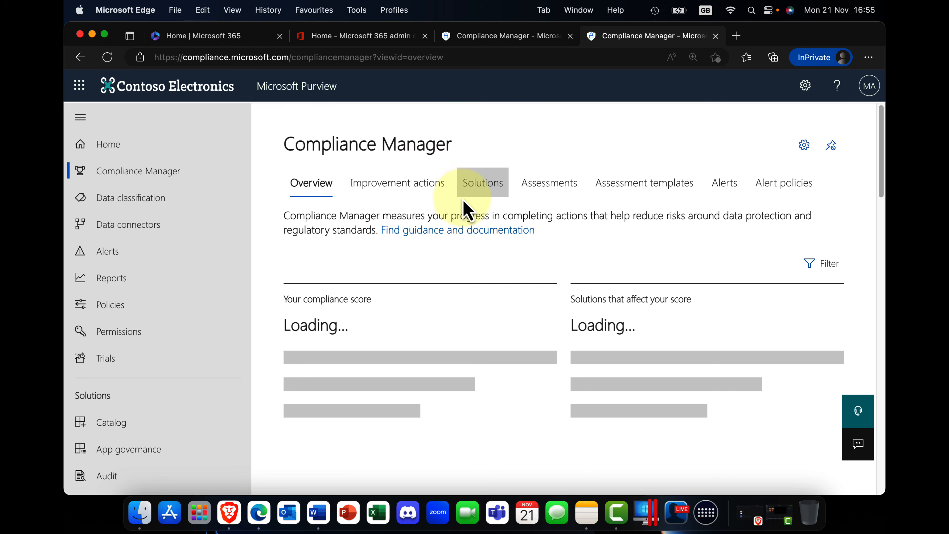
click(413, 204)
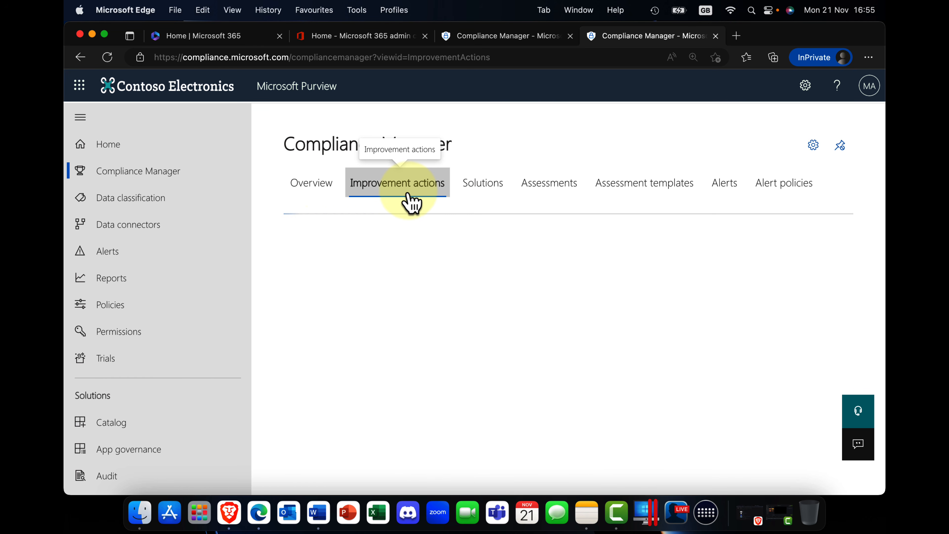
click(483, 195)
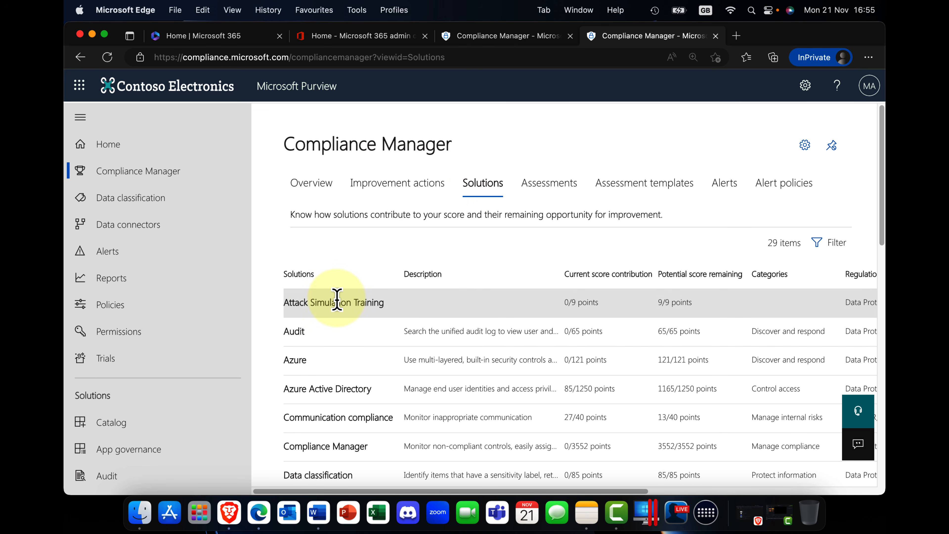
scroll(338, 299, down, 10)
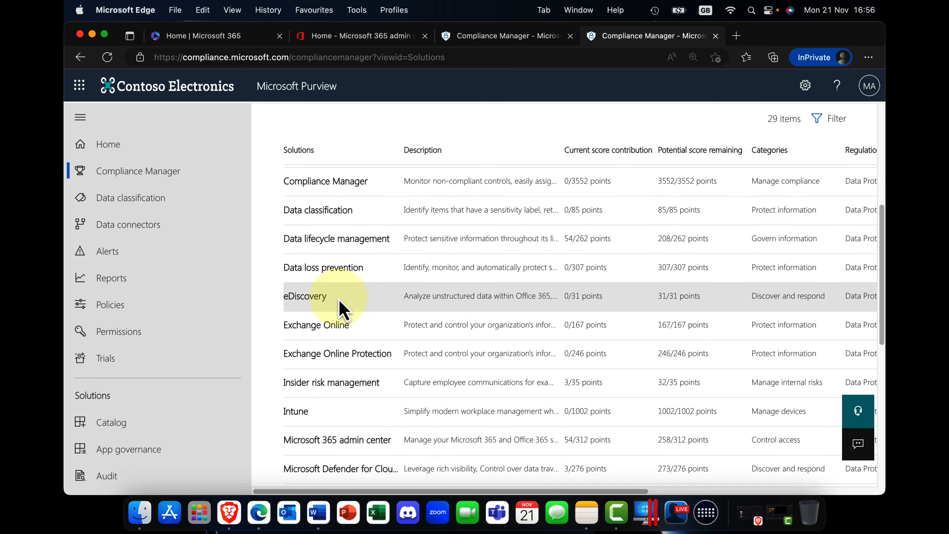
Look through the remaining entries in Compliance Manager's solutions list and return to its beginning.
scroll(341, 309, down, 7)
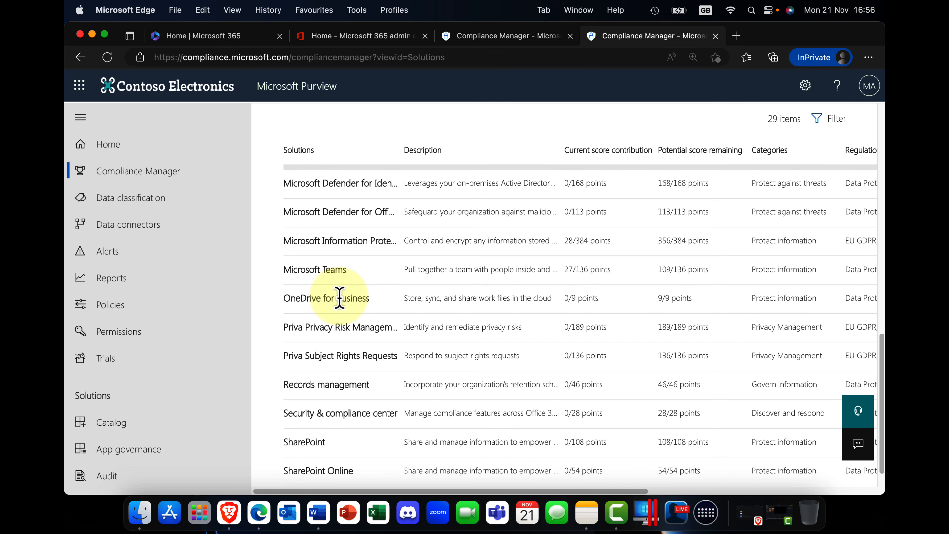
scroll(339, 303, up, 15)
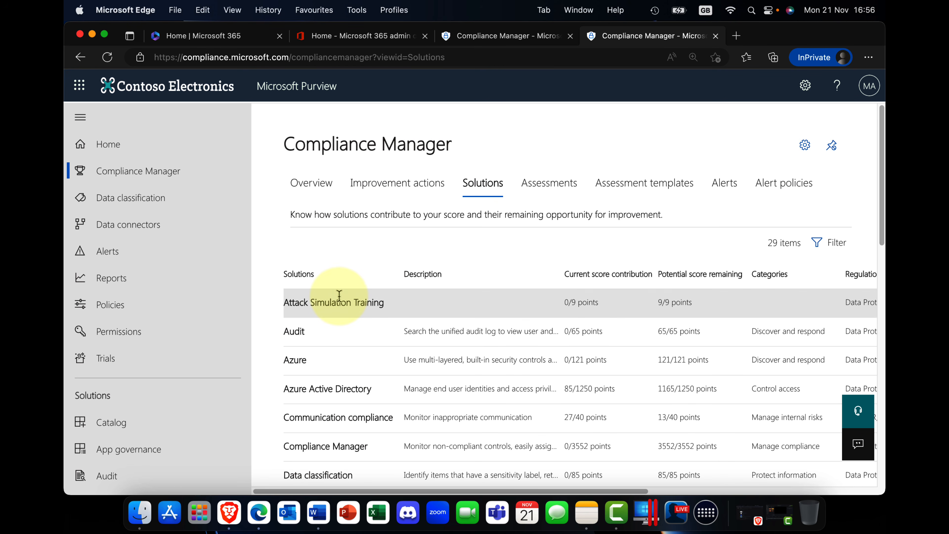
Switch to the Microsoft 365 admin center, open the Security admin center and dismiss its welcome dialog.
click(319, 36)
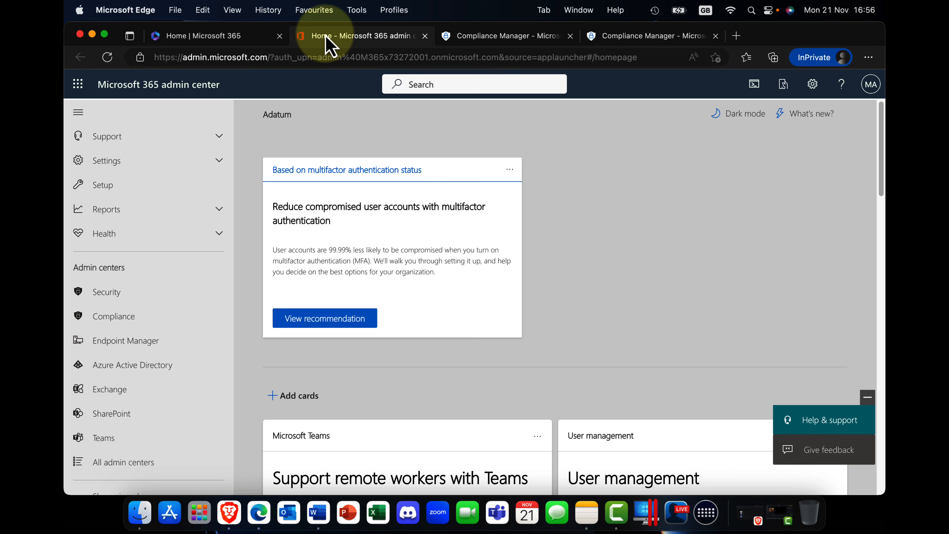
click(112, 321)
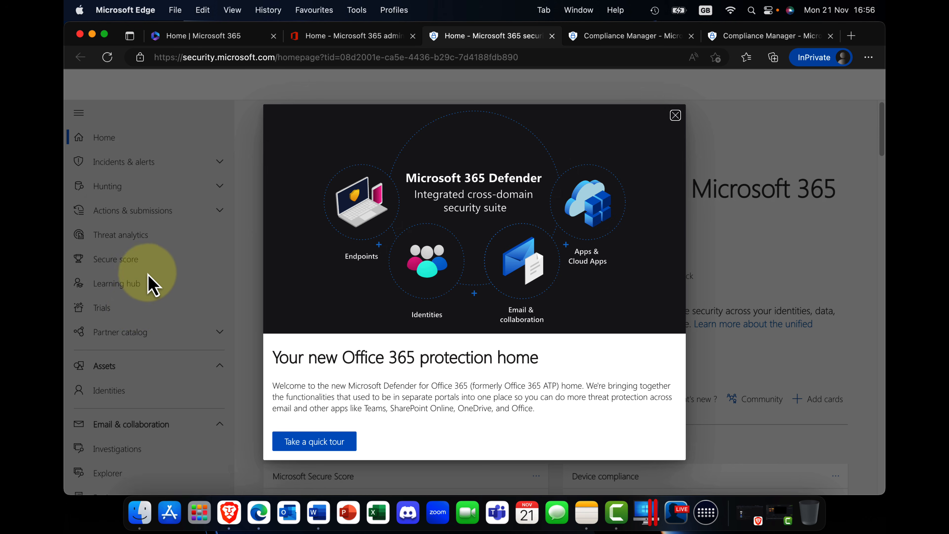
click(675, 115)
View the technology partners and professional services catalogs in Microsoft 365 Defender's Partner catalog, then collapse that section.
click(157, 336)
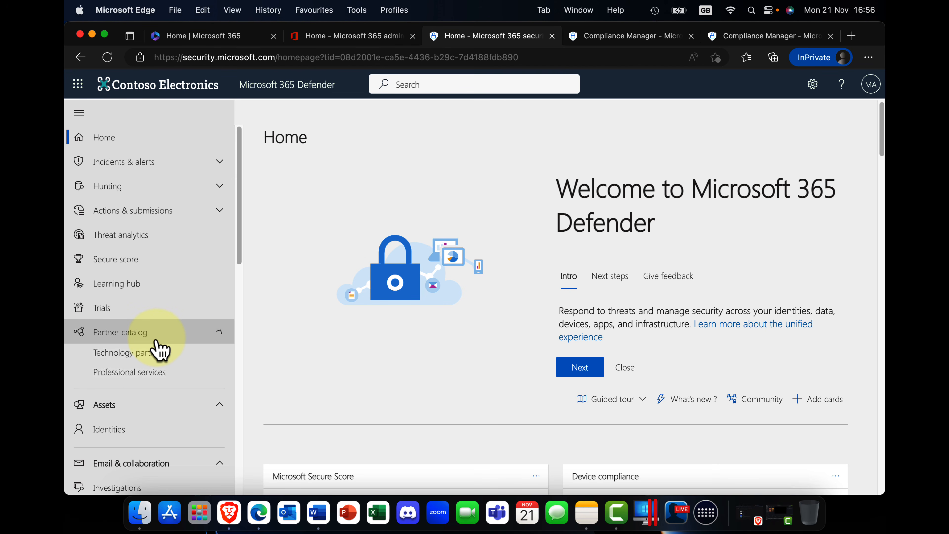
click(157, 358)
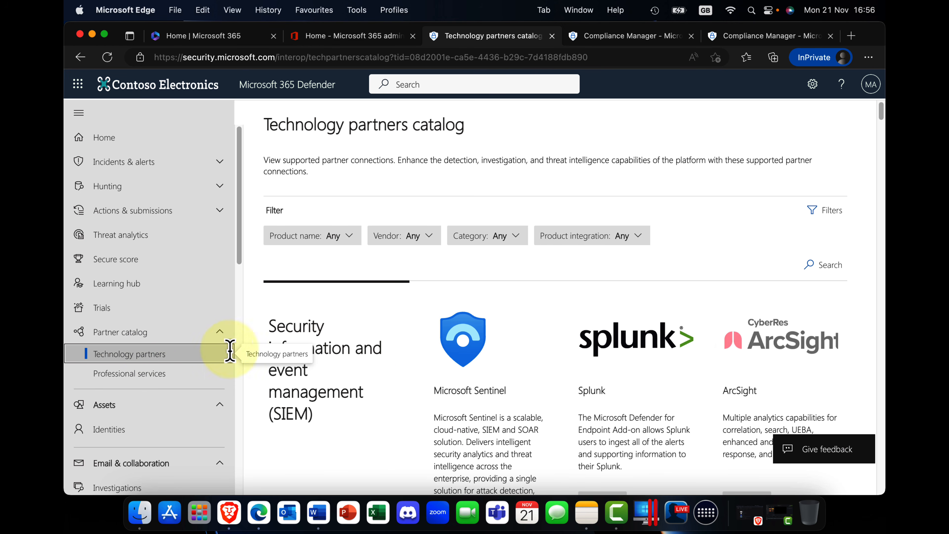
scroll(422, 340, down, 10)
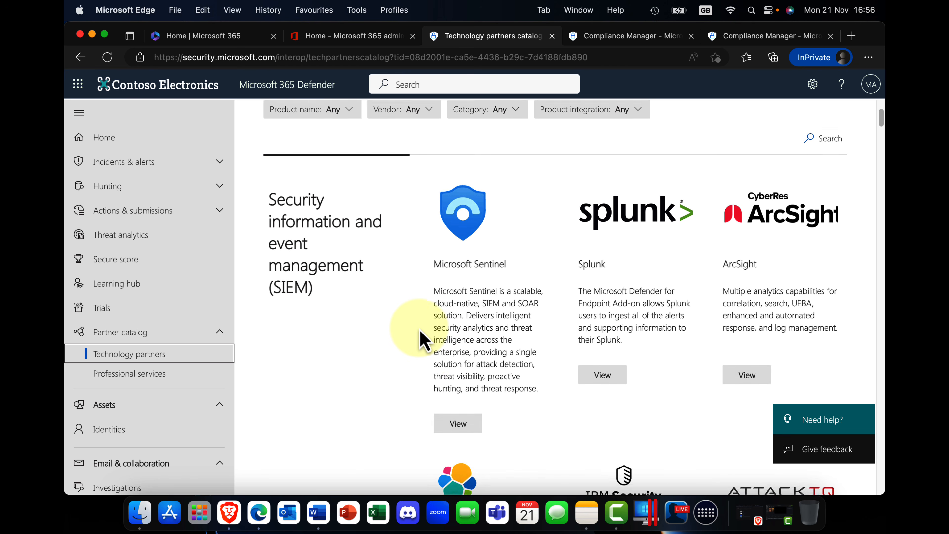
click(154, 373)
click(155, 358)
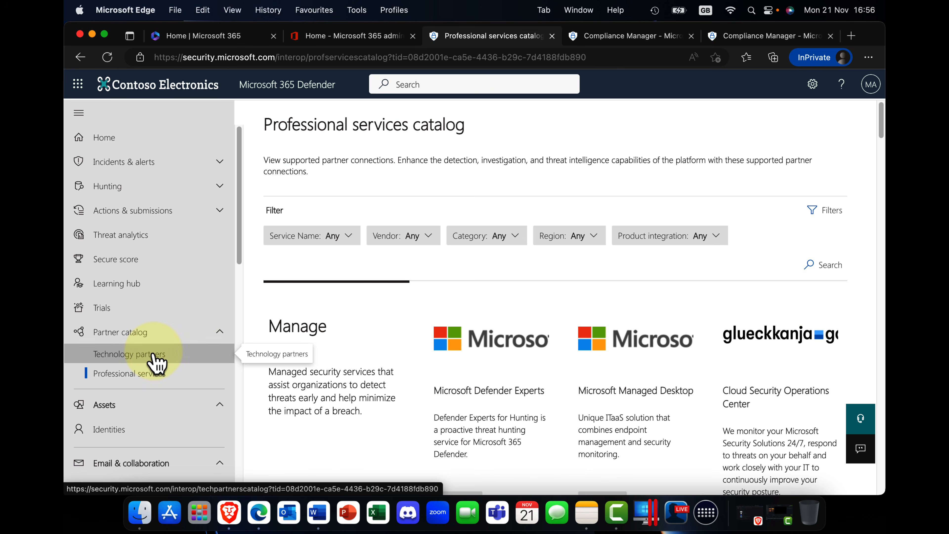
click(109, 374)
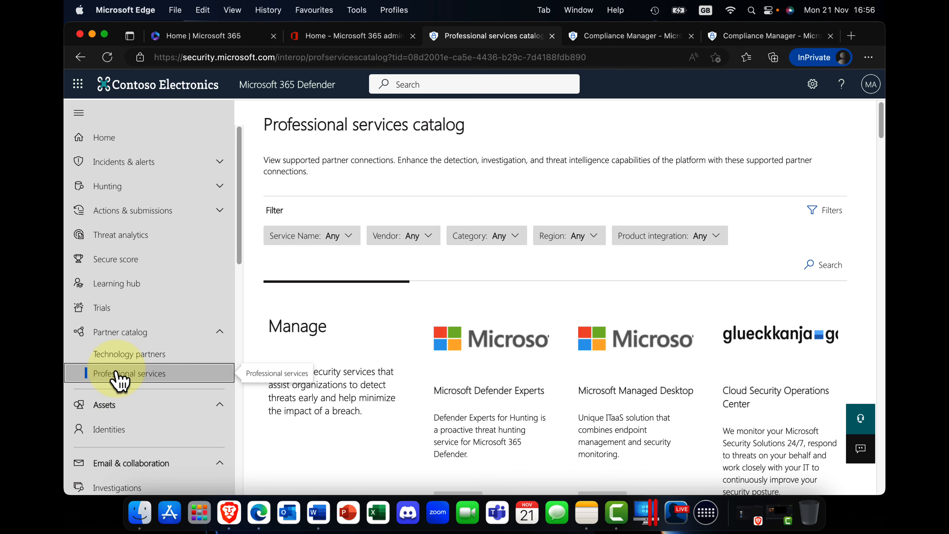
click(217, 341)
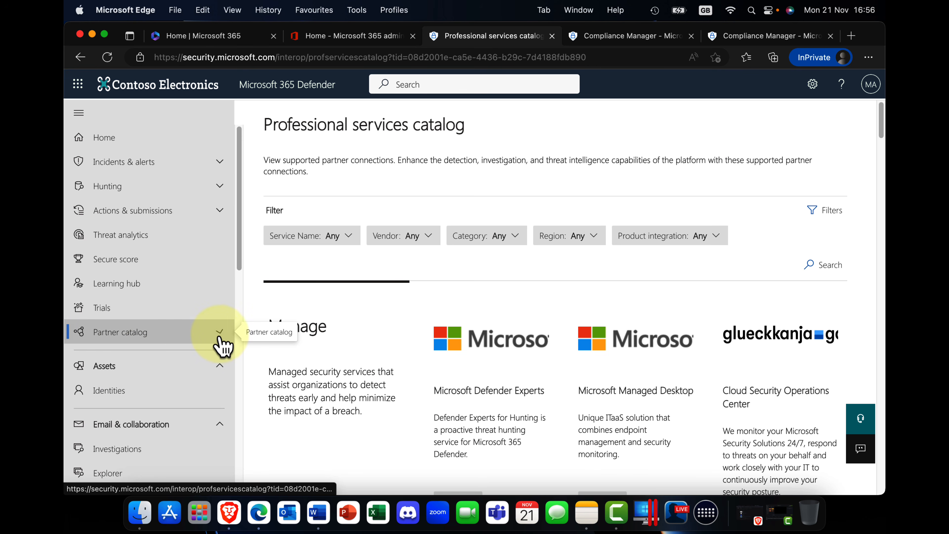
Close the Microsoft 365 Defender page and switch back to Compliance Manager in Microsoft Purview.
click(552, 36)
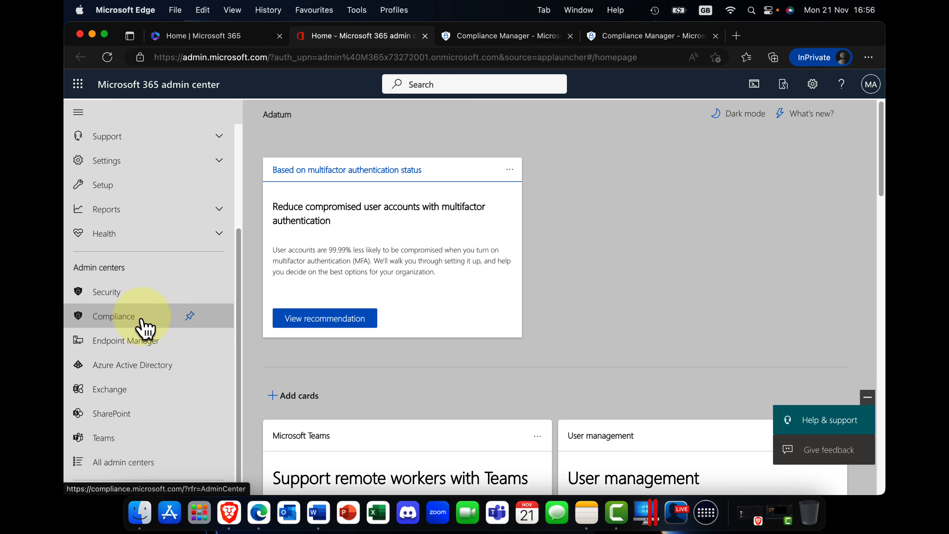
scroll(139, 321, up, 4)
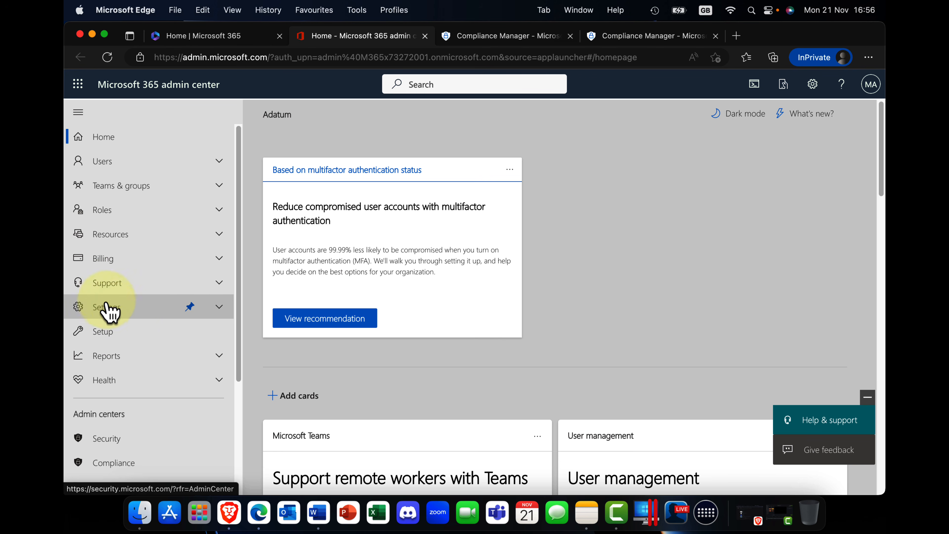
click(630, 35)
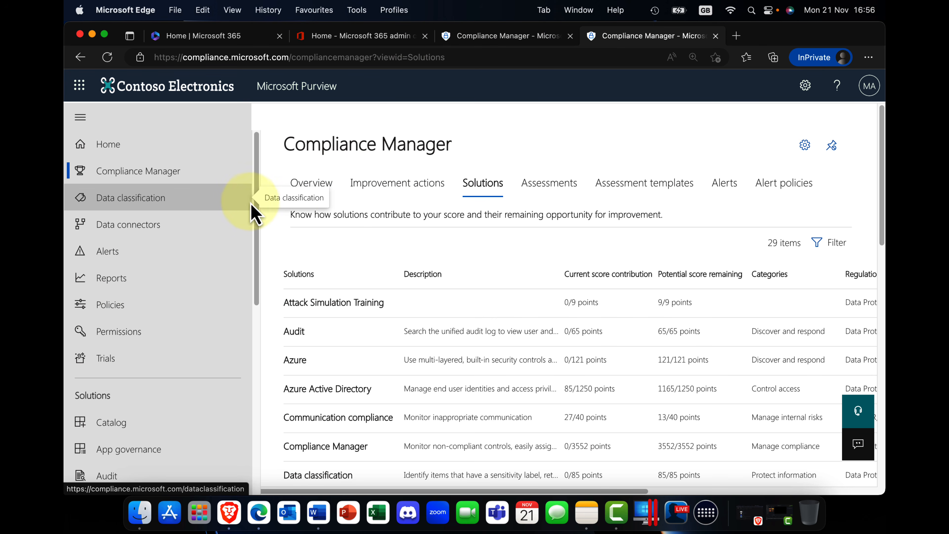
View Compliance Manager's assessments, then examine the included assessment templates with their availability, products and certifications.
click(559, 191)
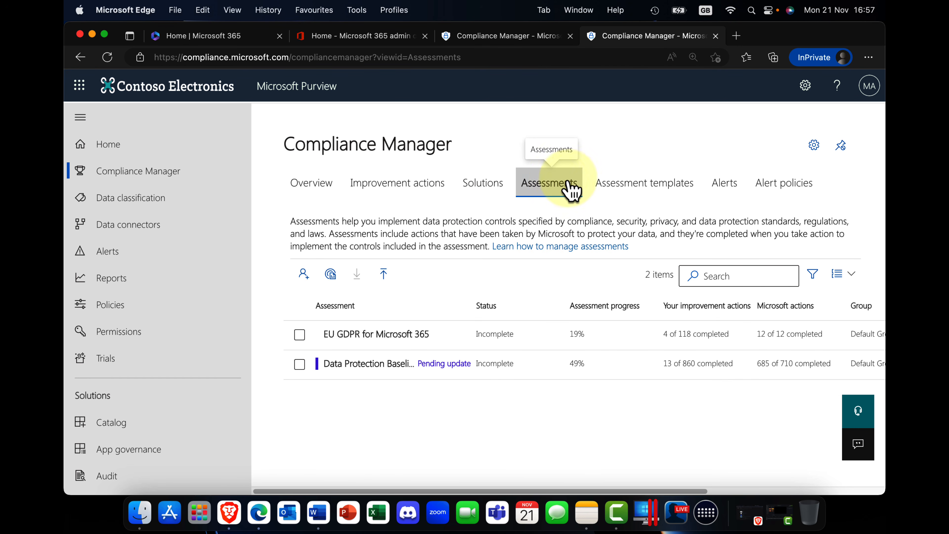
click(649, 189)
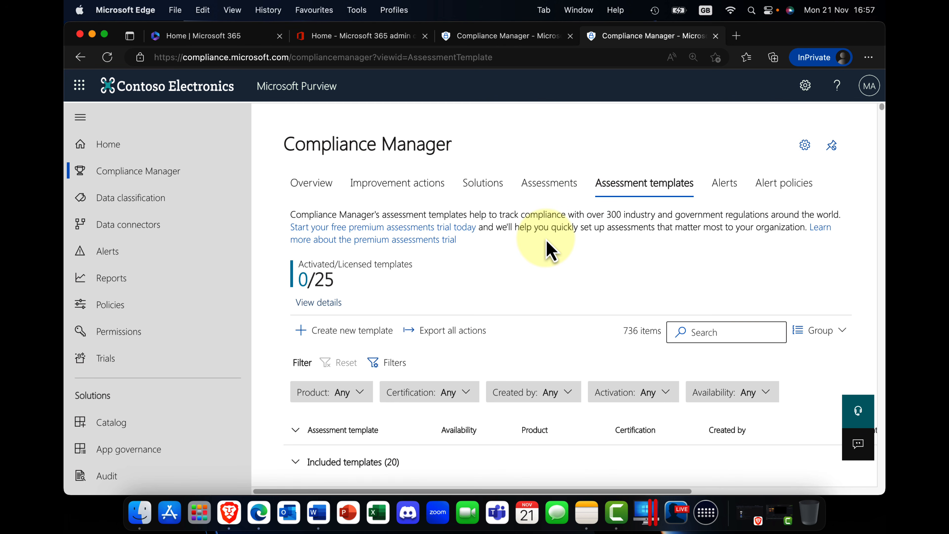
scroll(487, 413, down, 8)
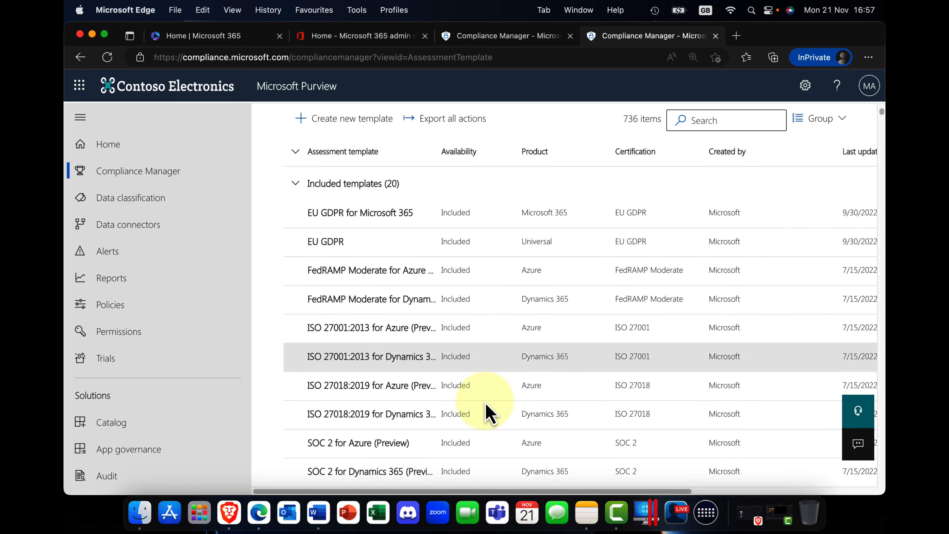
scroll(488, 413, up, 4)
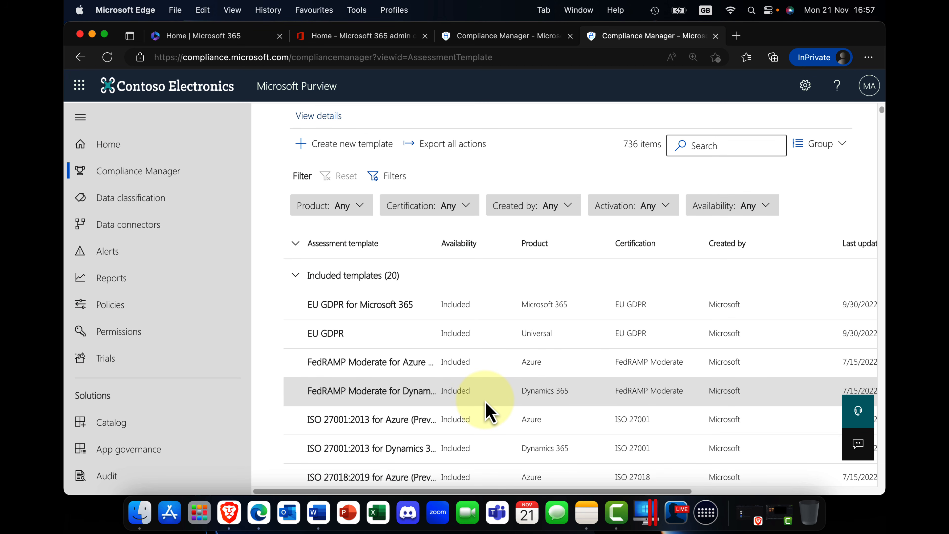
scroll(487, 413, down, 5)
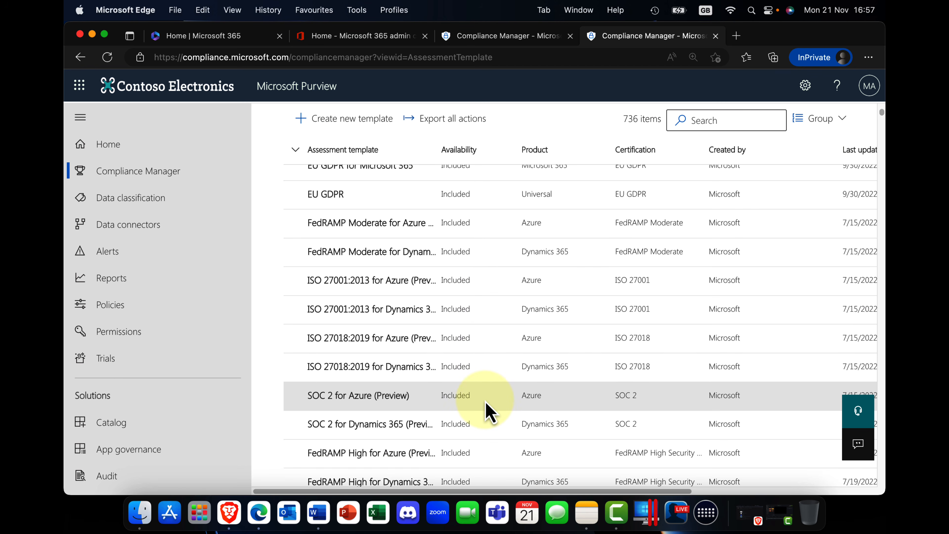
scroll(487, 413, down, 3)
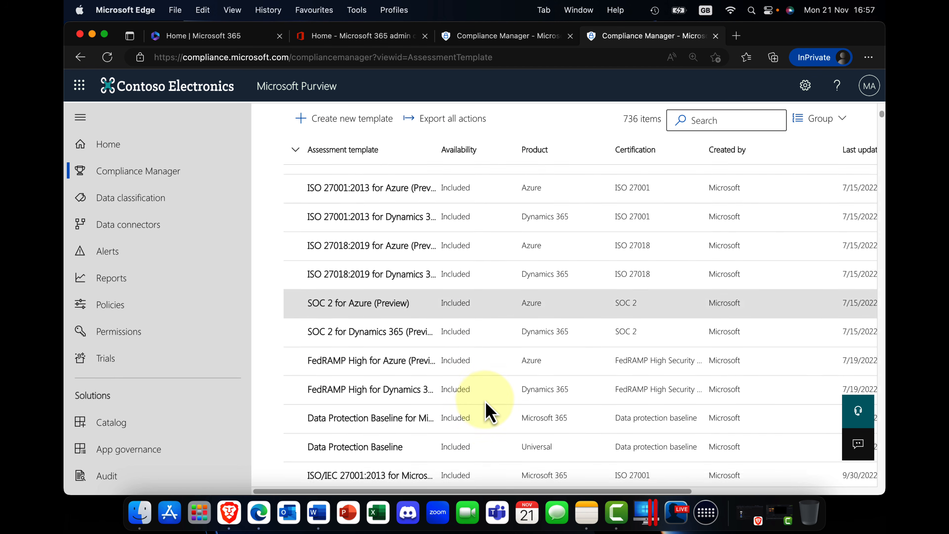
scroll(487, 412, up, 3)
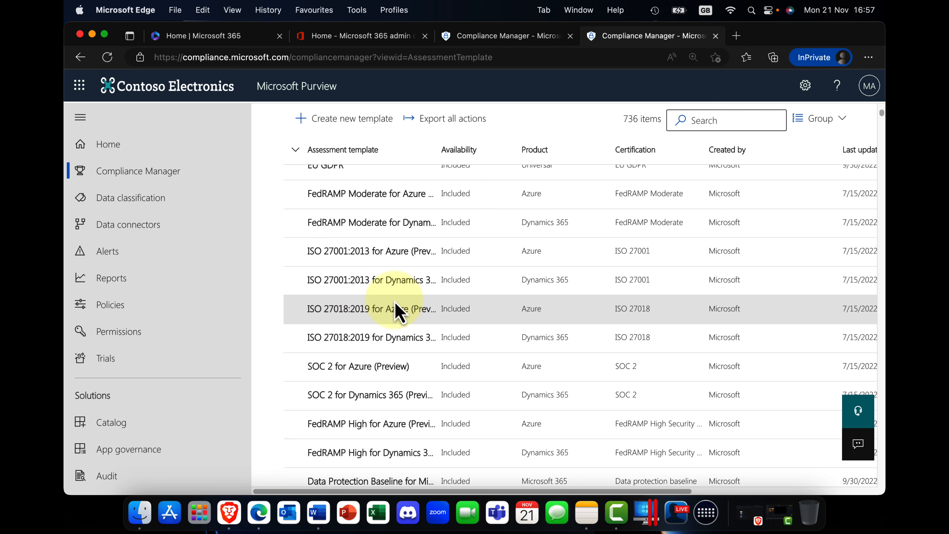
scroll(401, 306, up, 10)
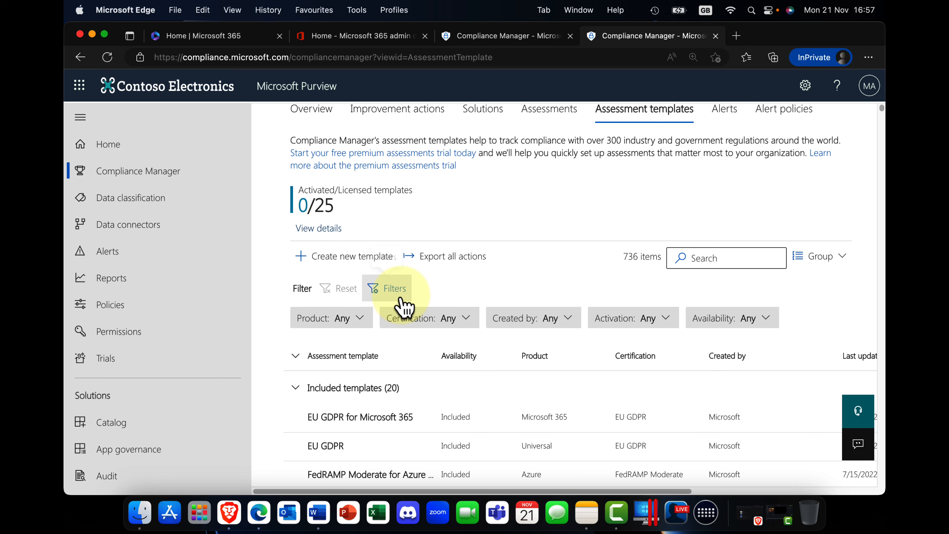
scroll(406, 297, right, 1)
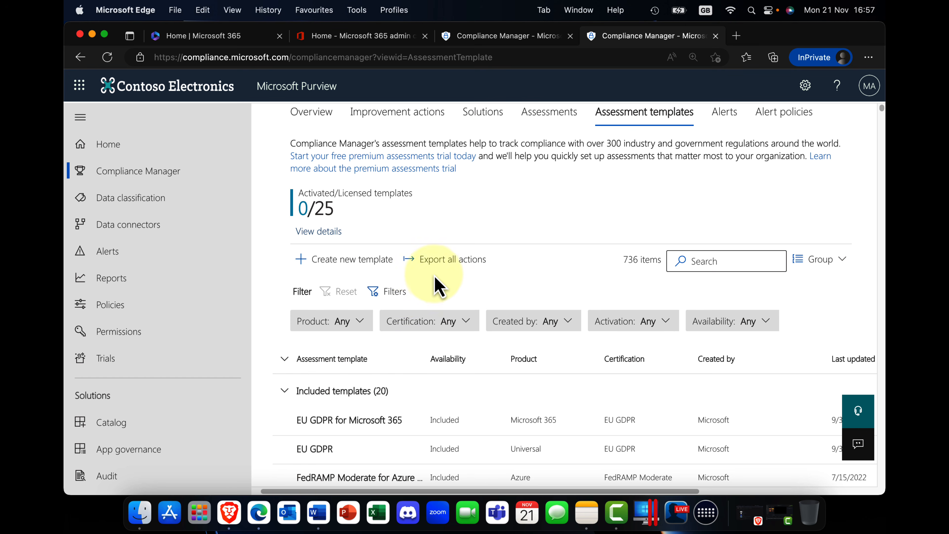
scroll(434, 282, up, 2)
Open the Data Protection Baseline for Microsoft 365 assessment from the assessments list and reduce the page zoom to 100%.
click(545, 152)
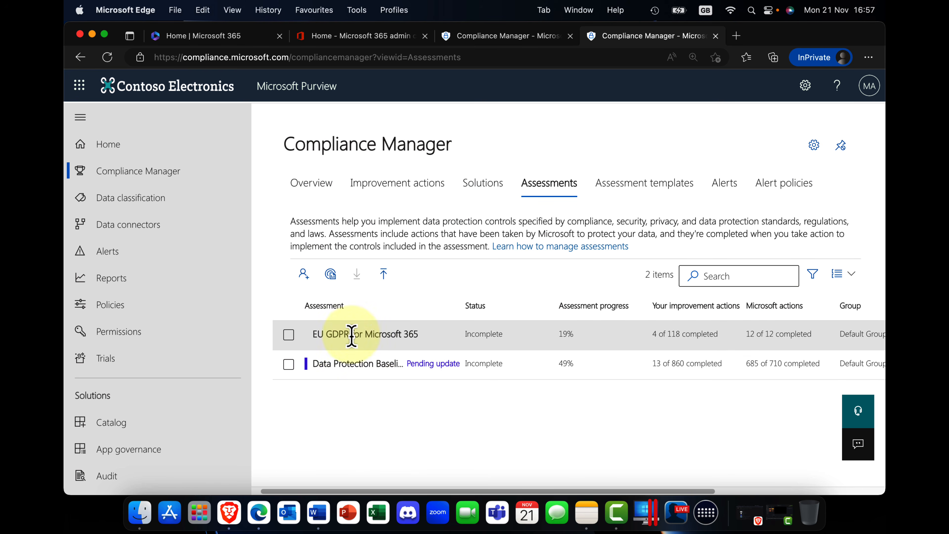
click(345, 363)
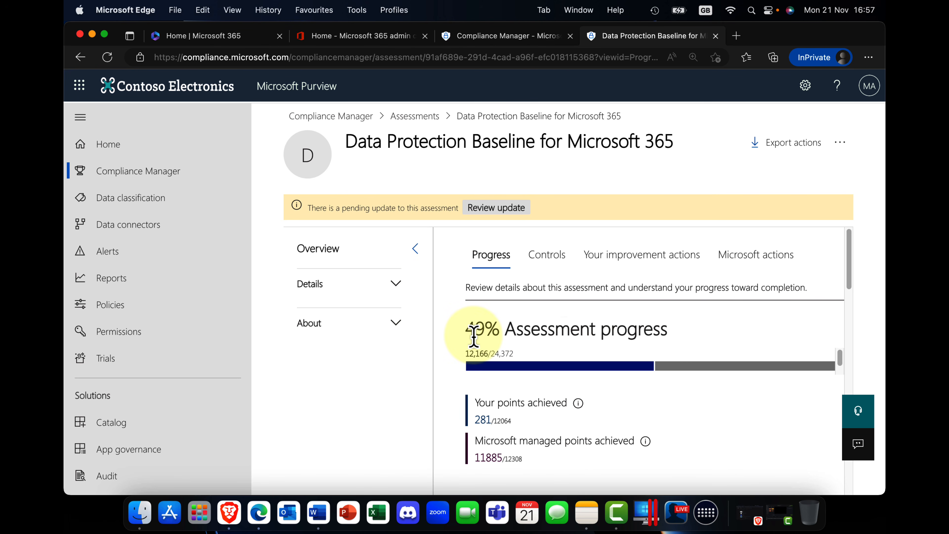
key(super+minus)
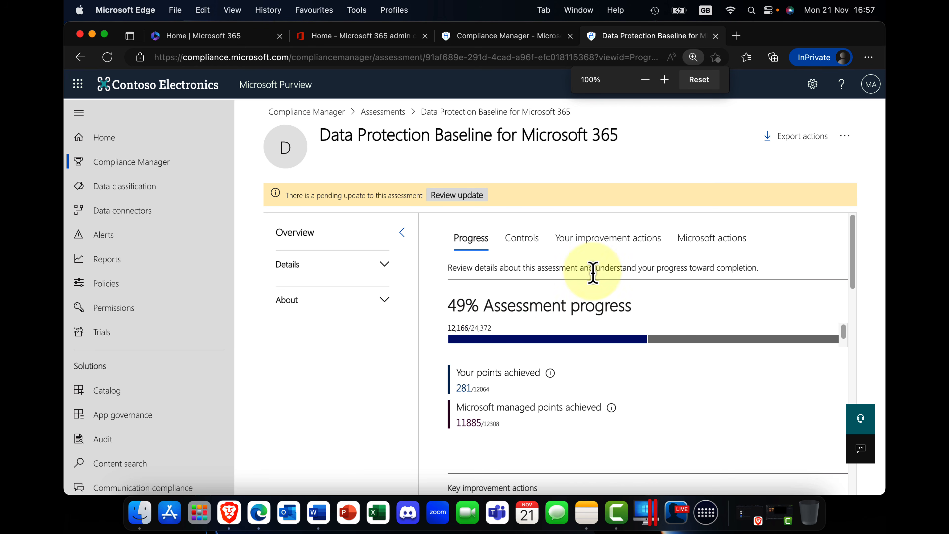
Examine the assessment's control status breakdown and expand the Access Control family in its controls list.
click(518, 241)
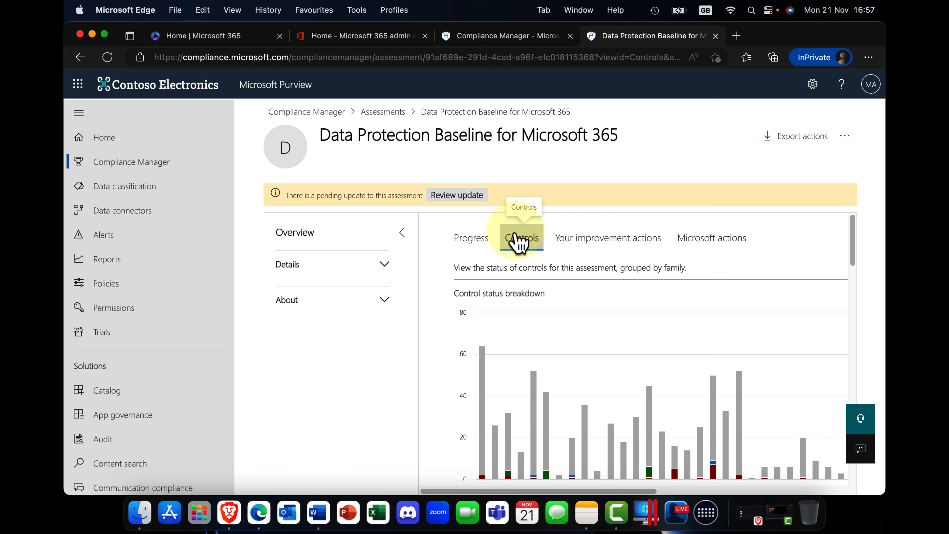
scroll(594, 309, down, 3)
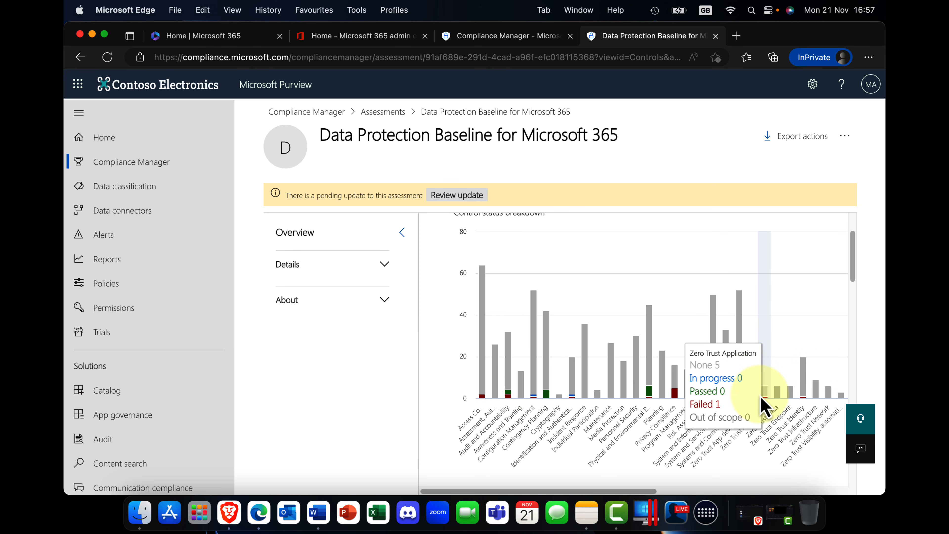
scroll(637, 370, down, 10)
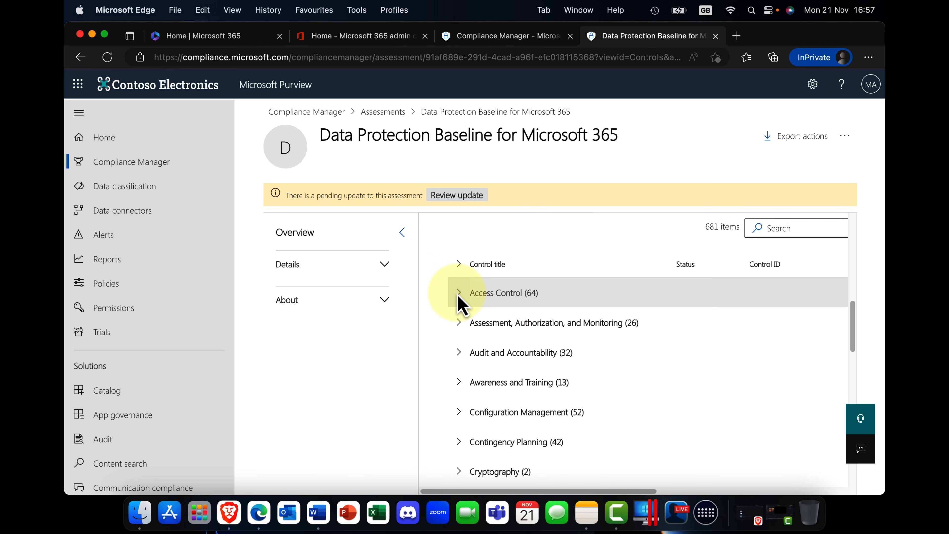
click(459, 293)
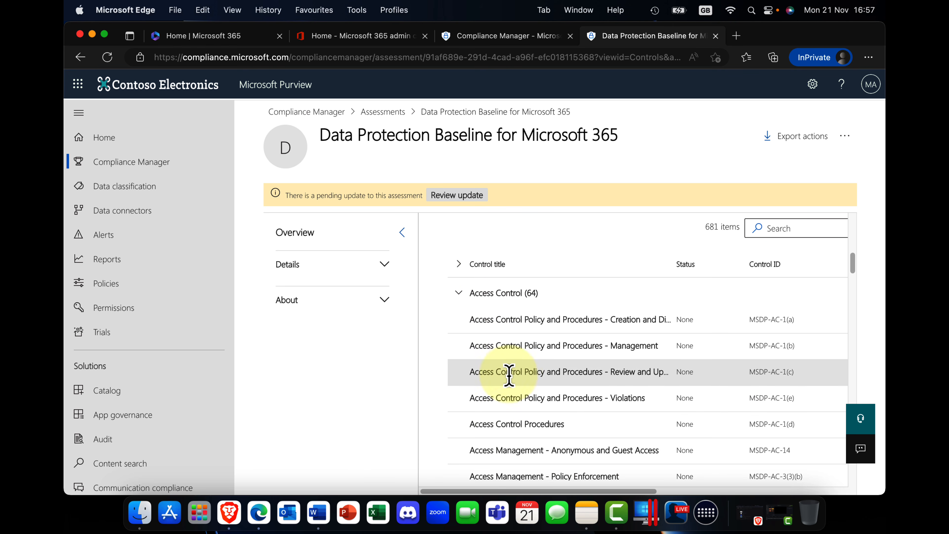
Open the control "Access Control Policy and Procedures - Creation and Distribution" and review its improvement actions.
click(512, 321)
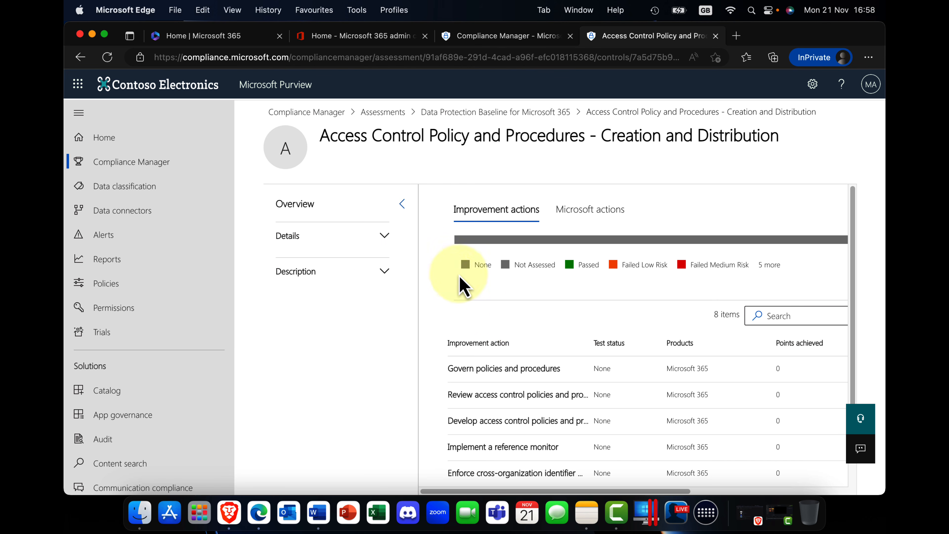
scroll(536, 328, down, 1)
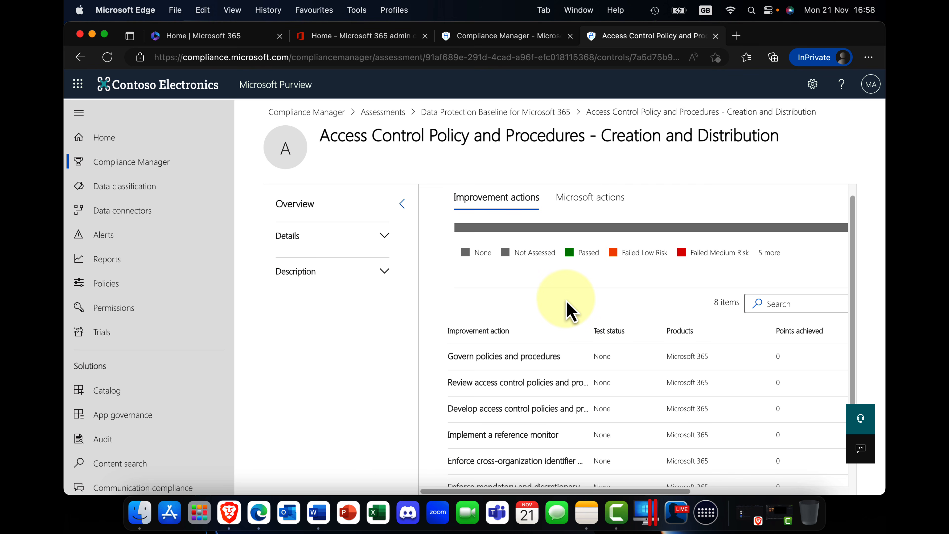
scroll(519, 389, up, 1)
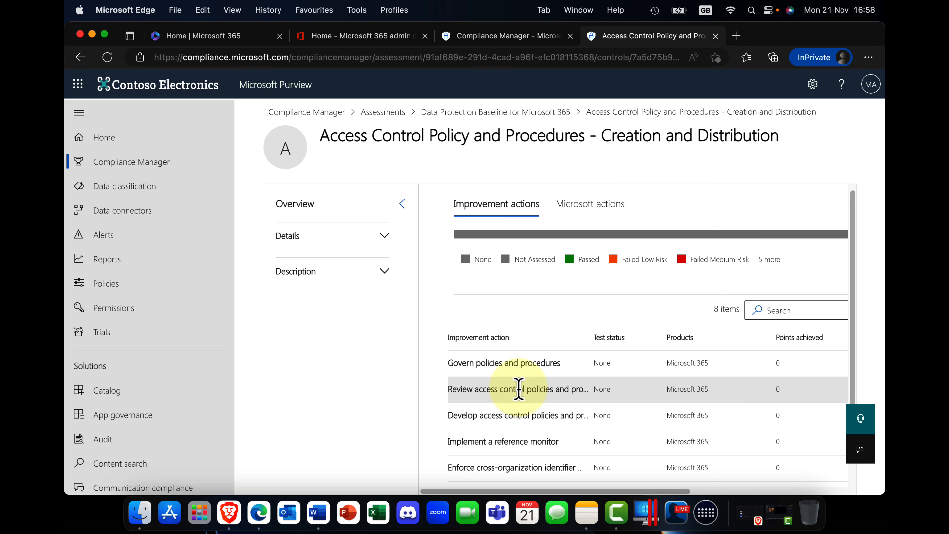
Open the "Govern policies and procedures" improvement action and read its implementation status, date and how-to-implement guidance.
click(521, 381)
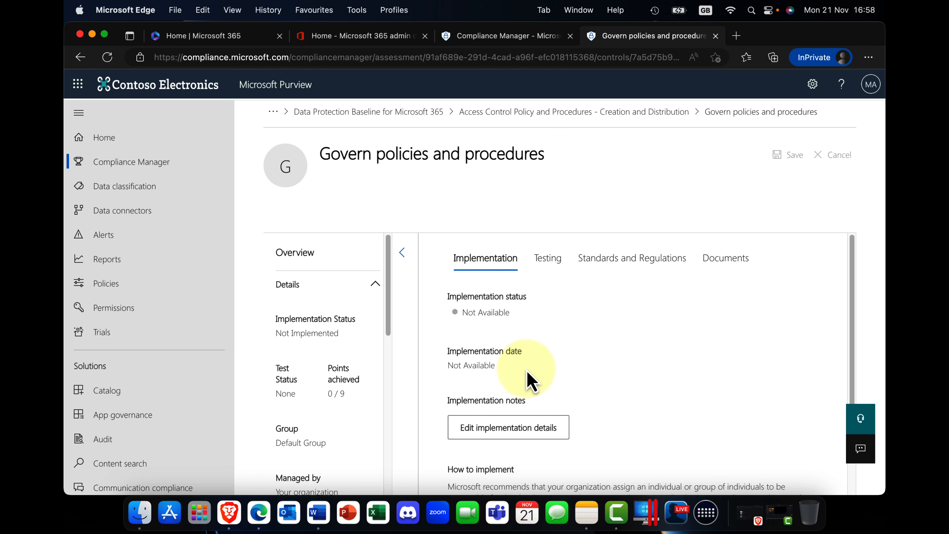
scroll(530, 374, down, 3)
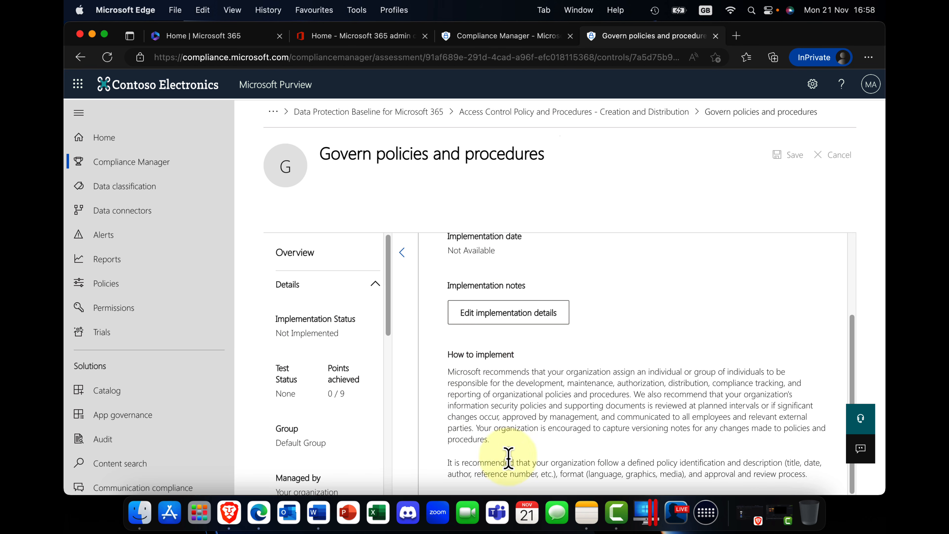
scroll(494, 391, up, 3)
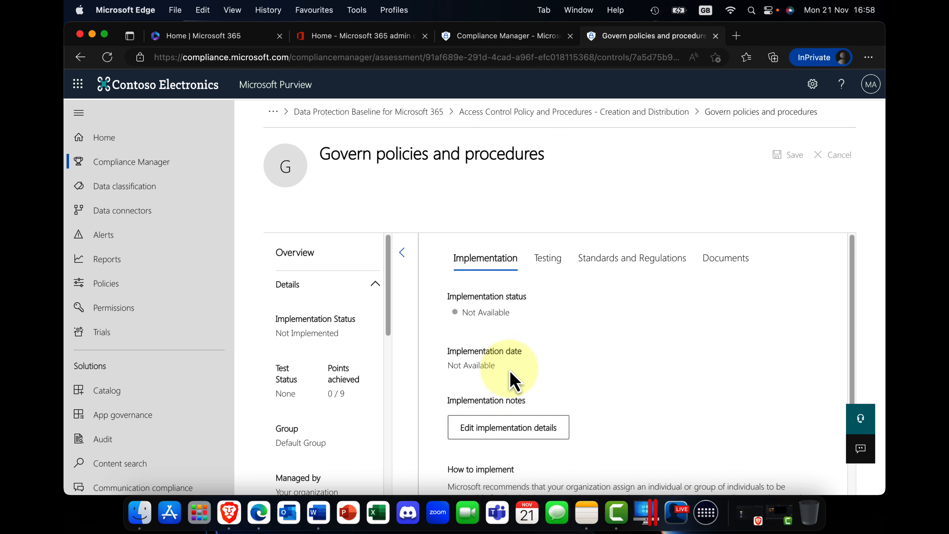
Go back from the improvement action to the Compliance Manager lists and review the alerts and alert policies, finishing on the overview.
click(401, 118)
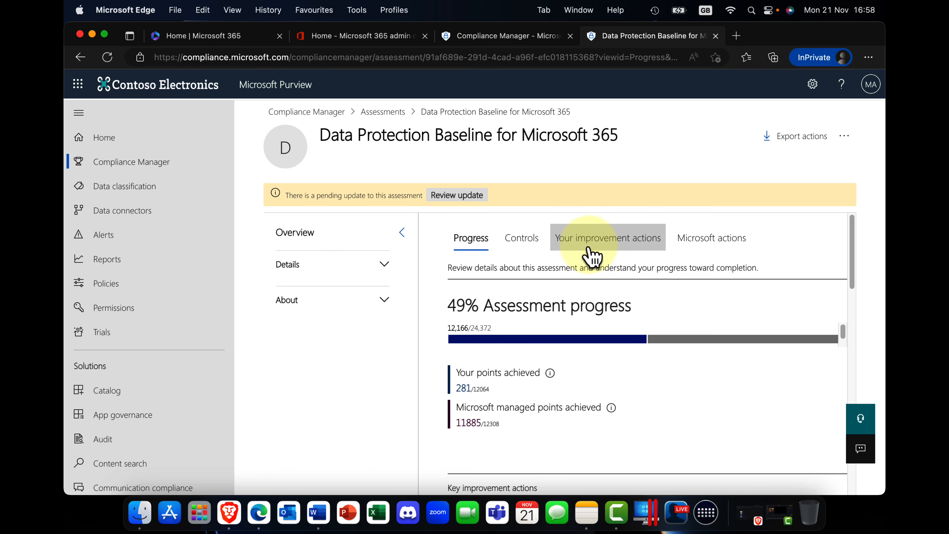
click(383, 111)
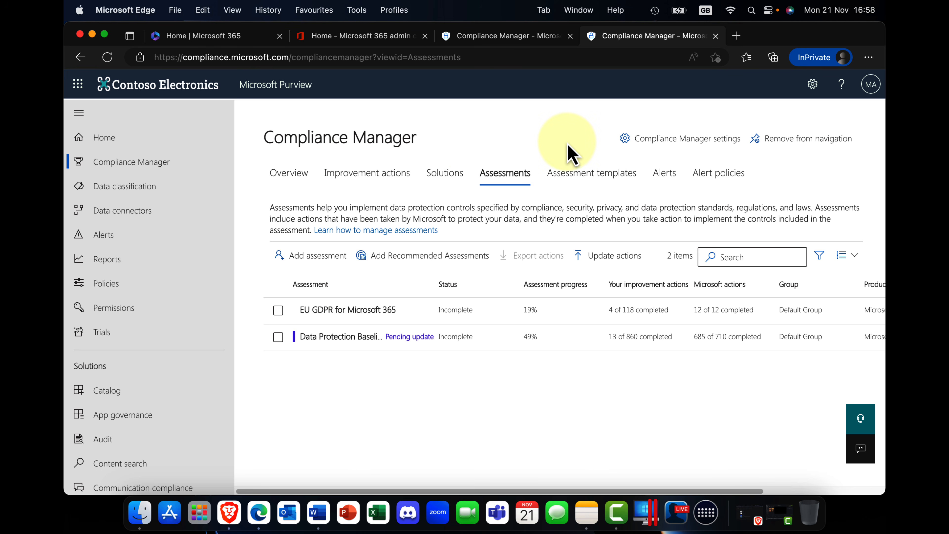
click(668, 176)
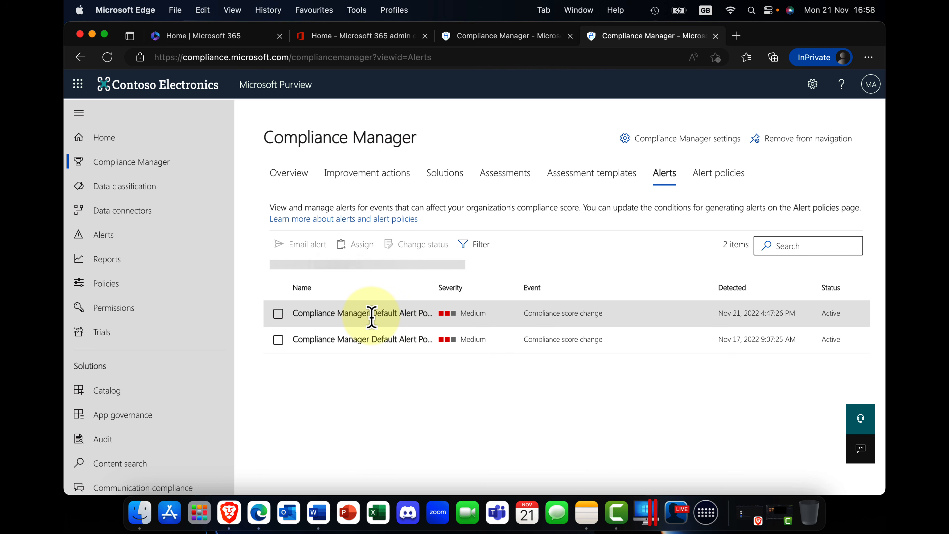
click(722, 176)
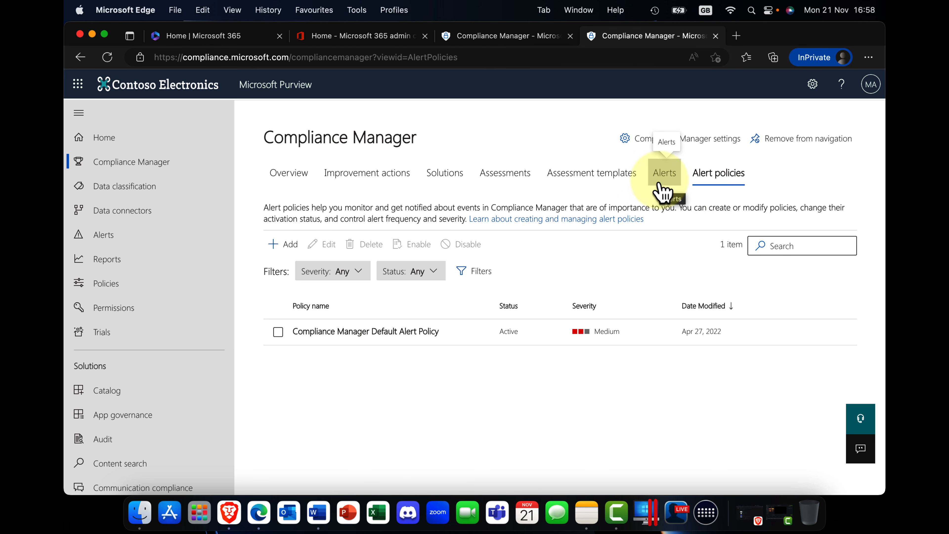
click(281, 178)
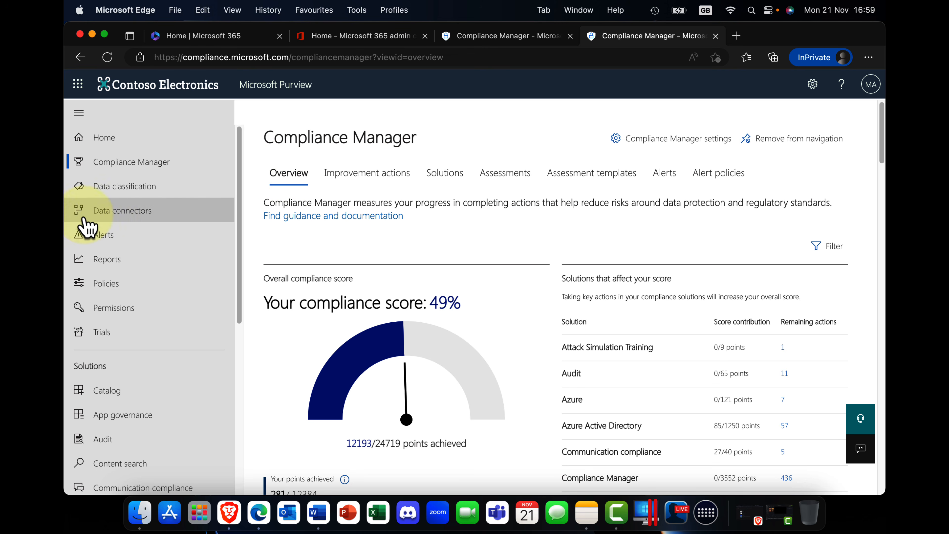
Open the Data classification overview and look over its summary of the sensitive info types used most in content.
click(125, 212)
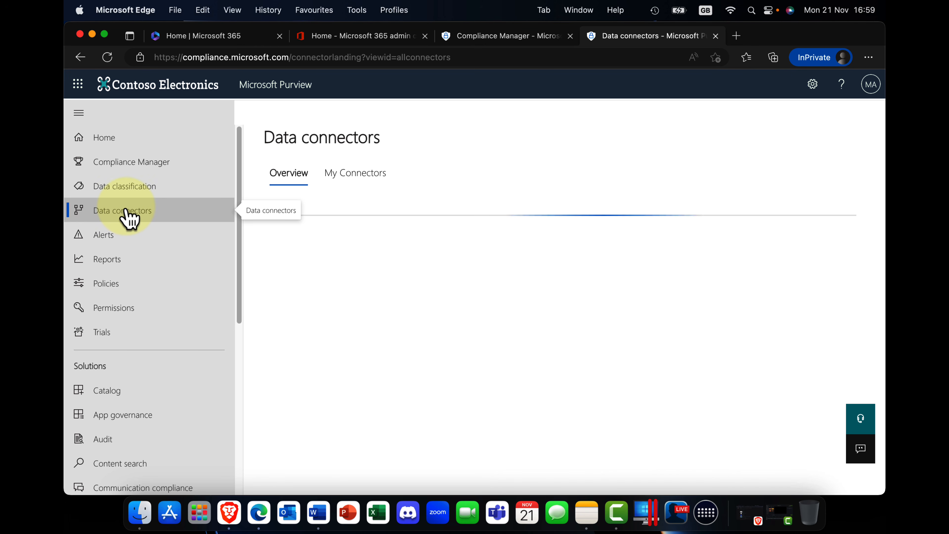
click(129, 193)
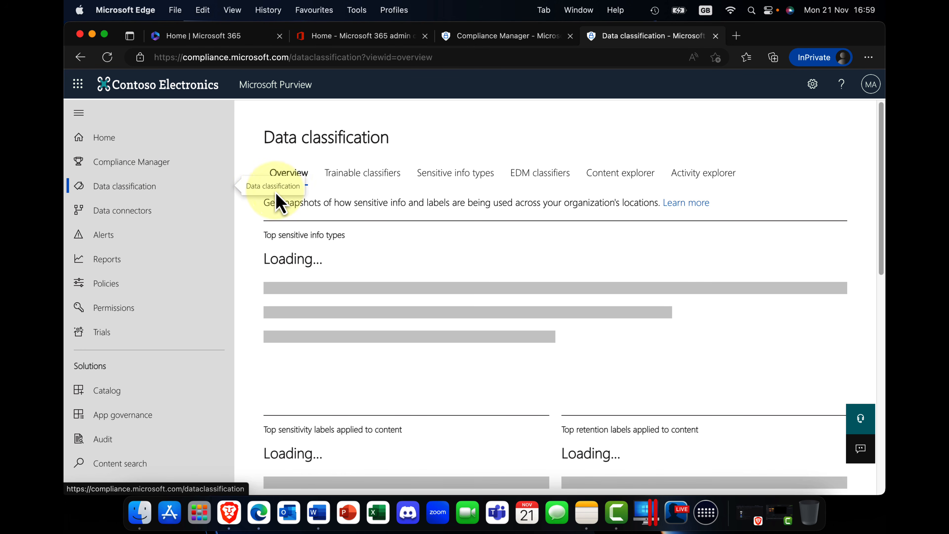
scroll(135, 323, down, 5)
scroll(137, 327, down, 2)
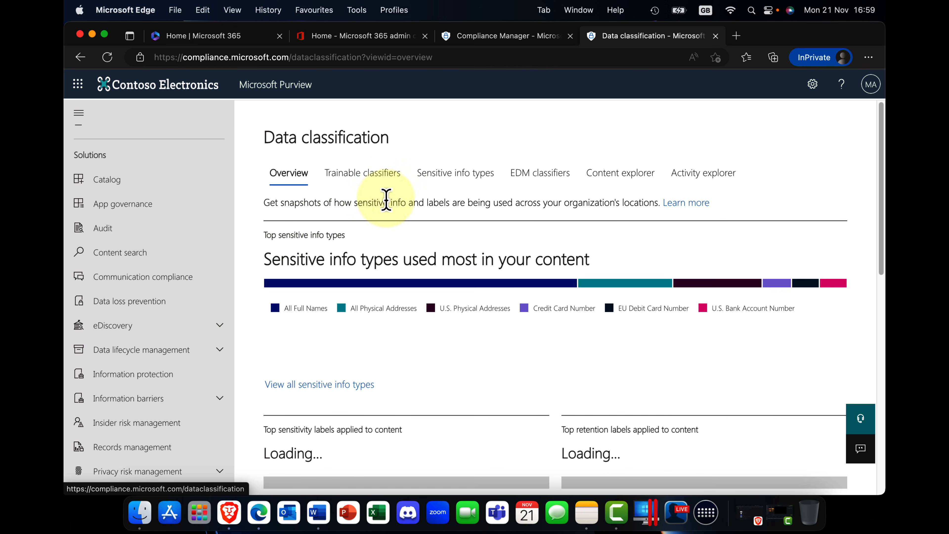
Review the sensitive info types and the trainable classifiers available in Data classification.
click(467, 177)
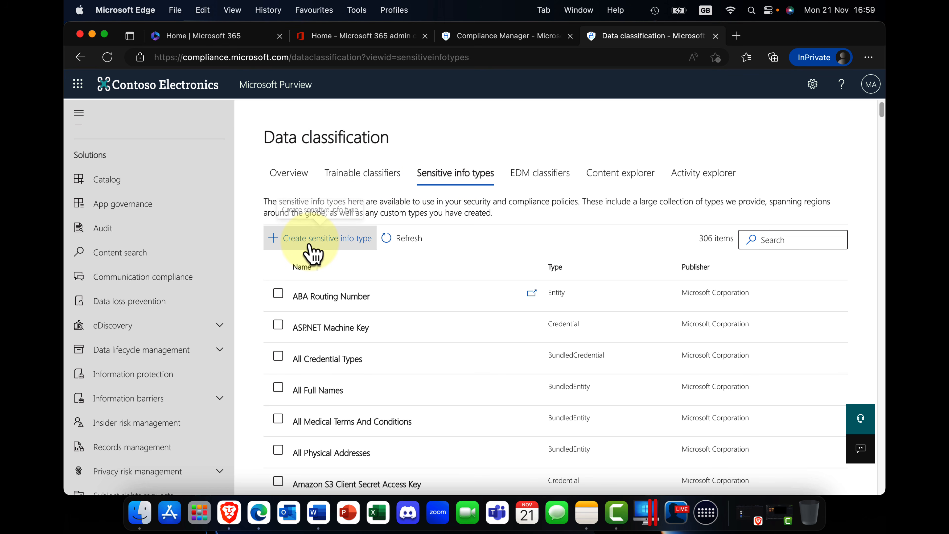
click(324, 265)
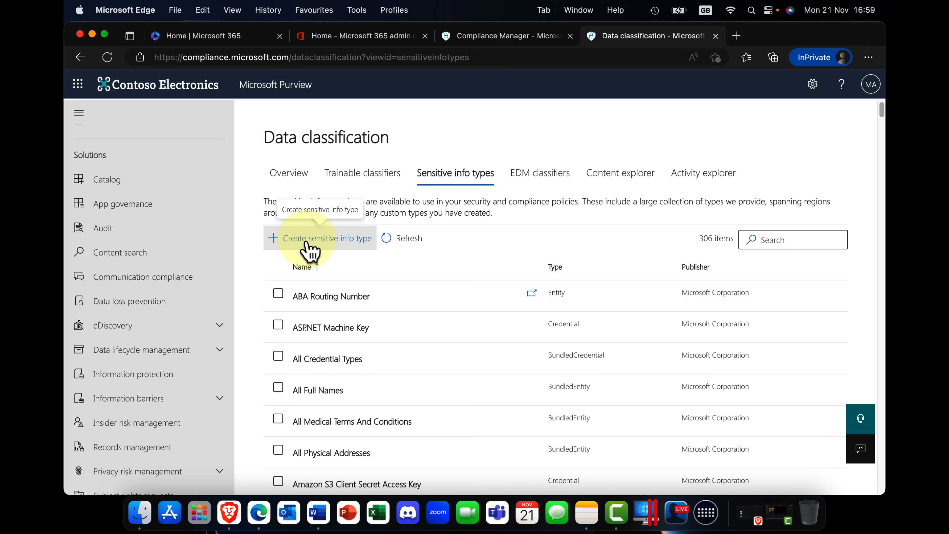
click(371, 186)
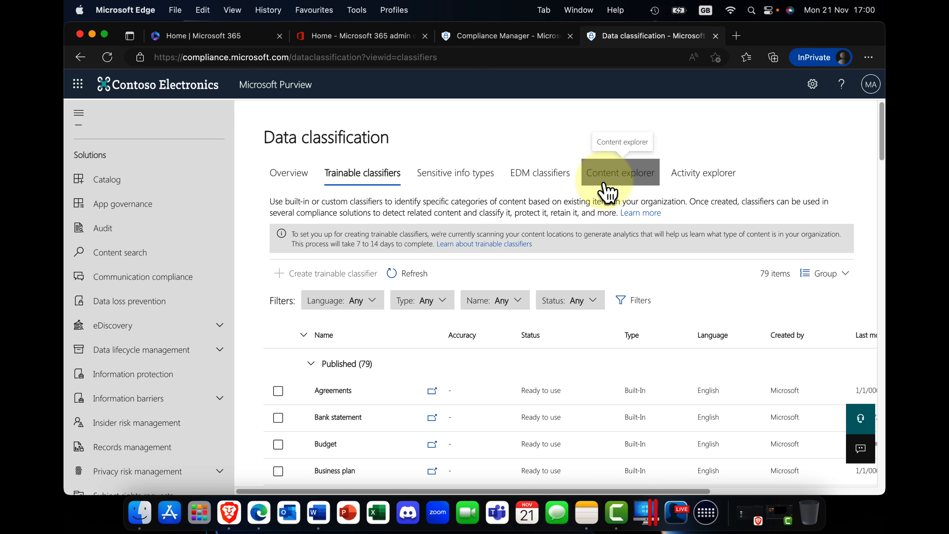
In Content explorer, compare file locations for the physical address, debit card and bank account info types, and select OneDrive under Credit Card Number.
click(612, 175)
click(331, 337)
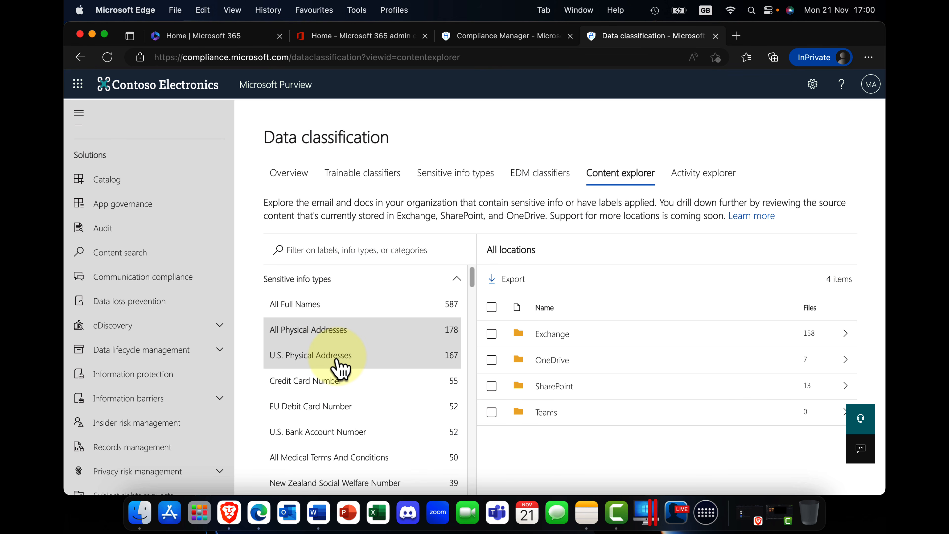
click(335, 357)
click(337, 378)
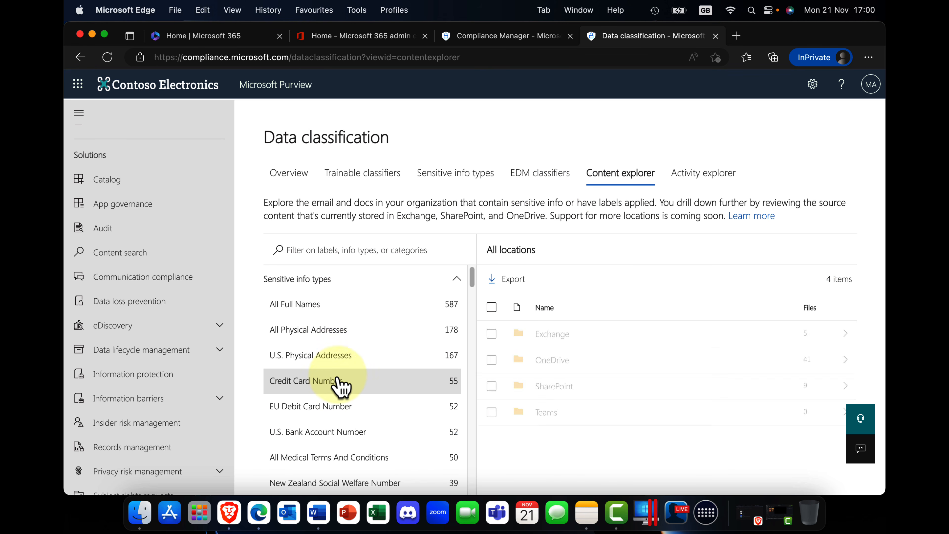
click(345, 408)
click(355, 433)
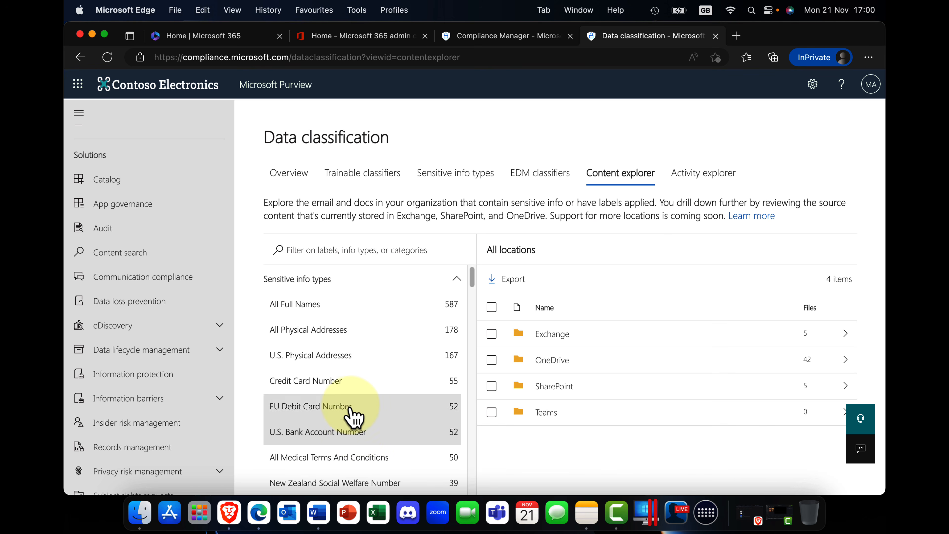
click(349, 337)
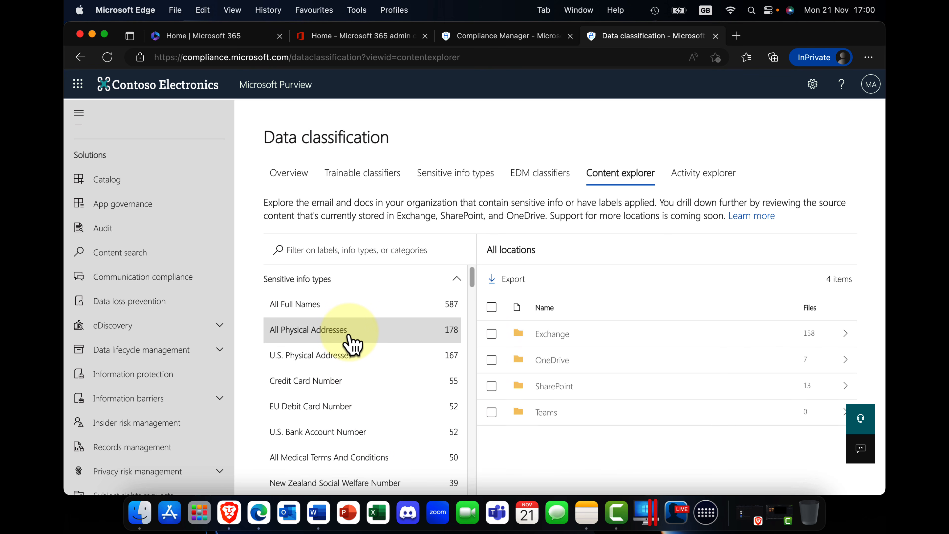
click(350, 361)
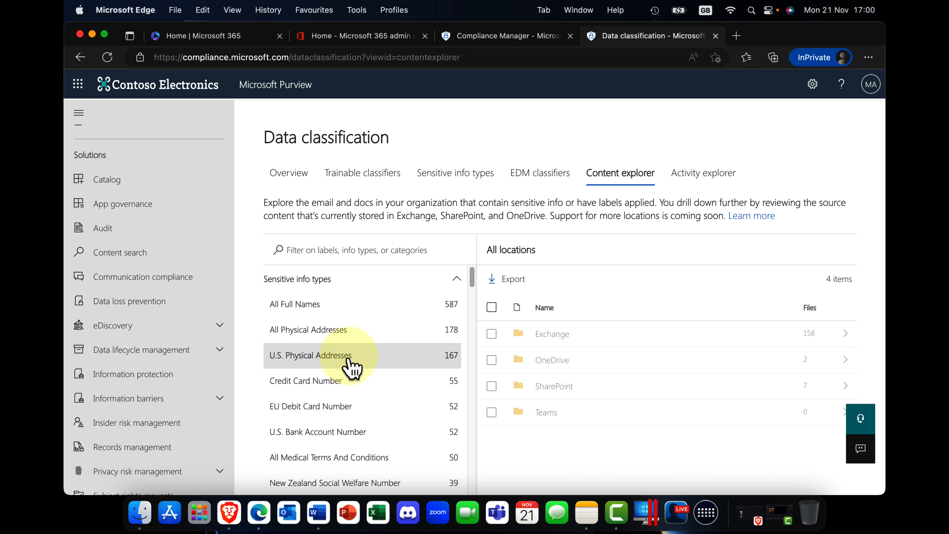
click(349, 407)
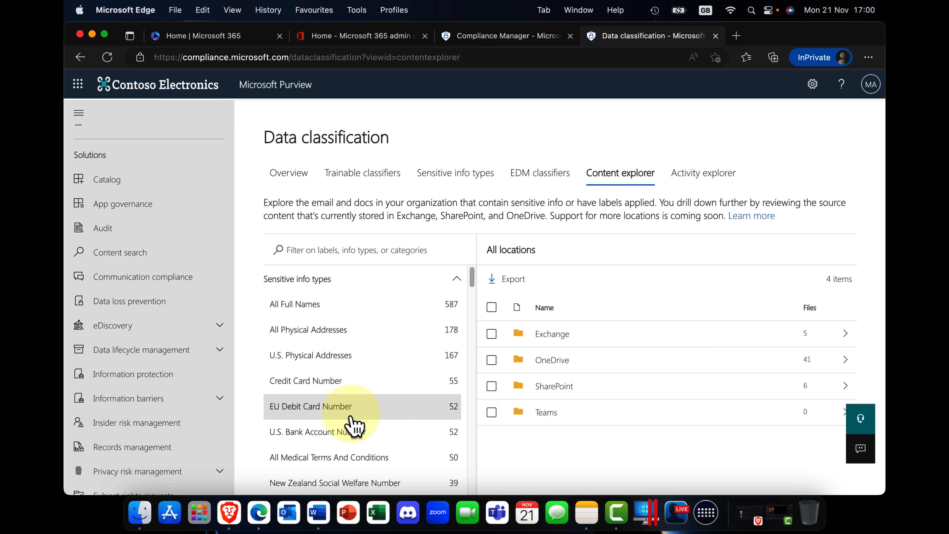
click(358, 390)
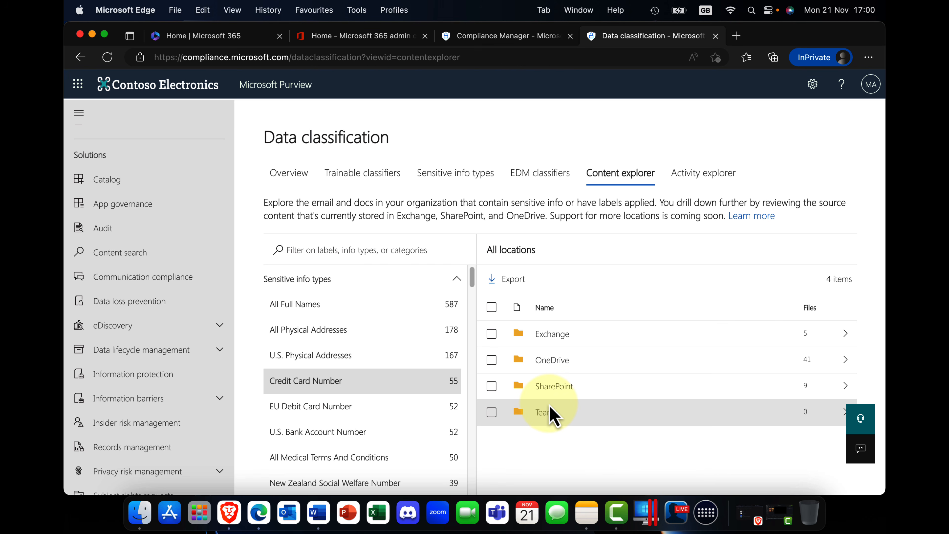
click(803, 366)
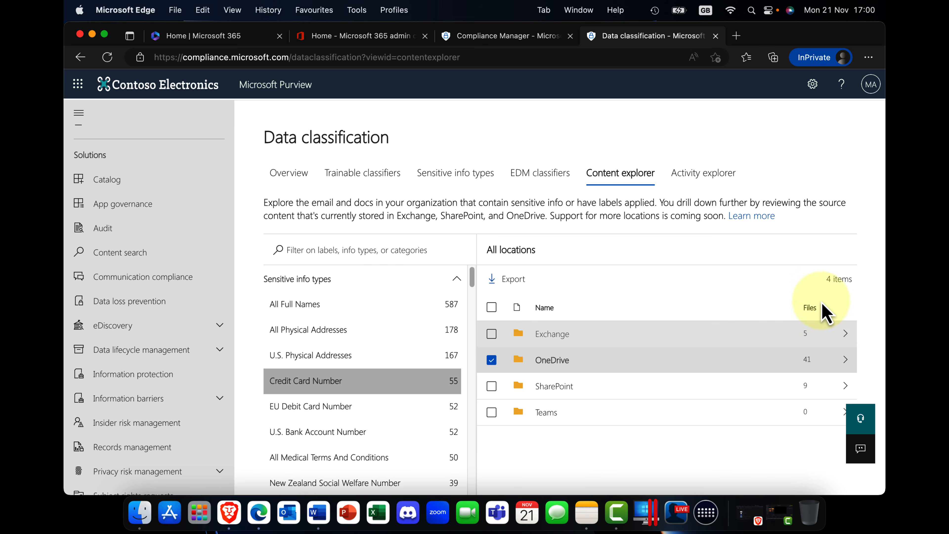
Examine the labelling and DLP activity chart and the list of matched files in Activity explorer.
click(703, 176)
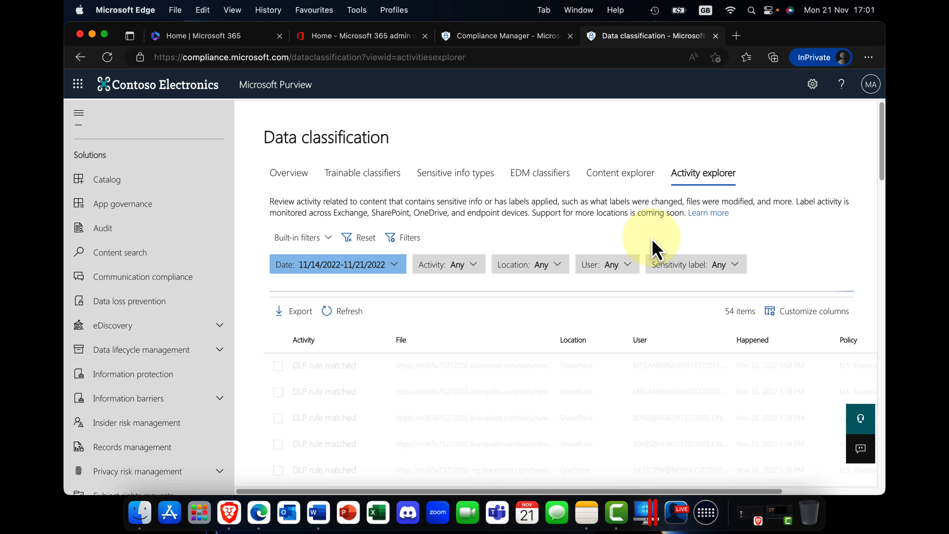
scroll(639, 358, down, 1)
scroll(639, 358, down, 8)
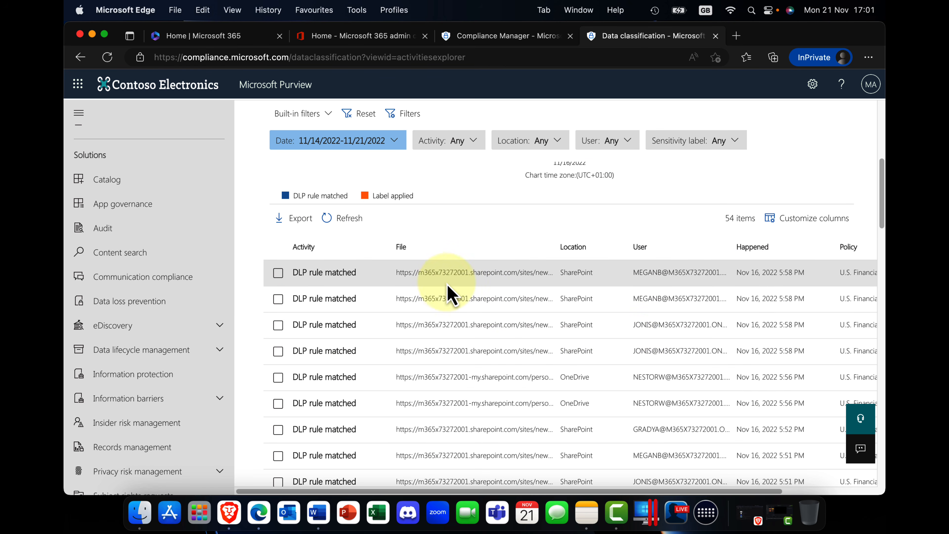
scroll(468, 350, up, 8)
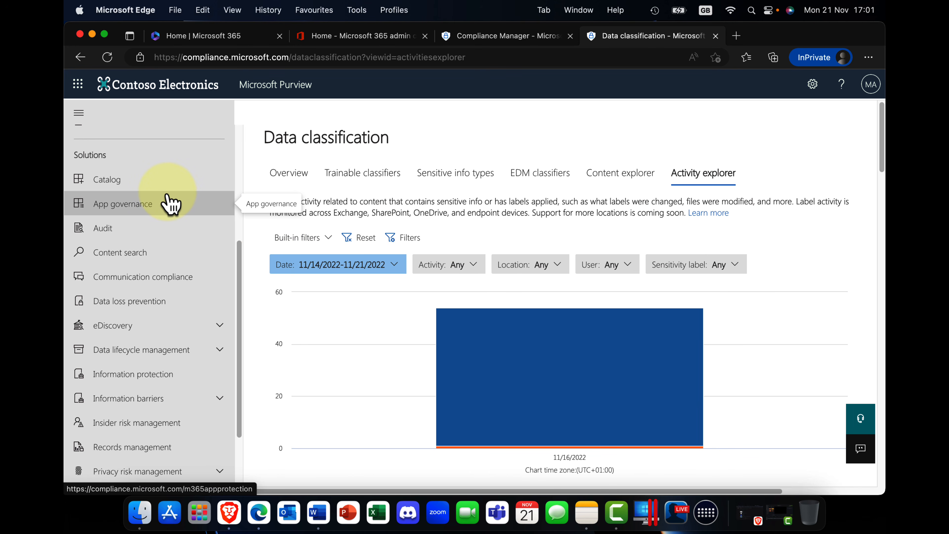
scroll(161, 202, up, 5)
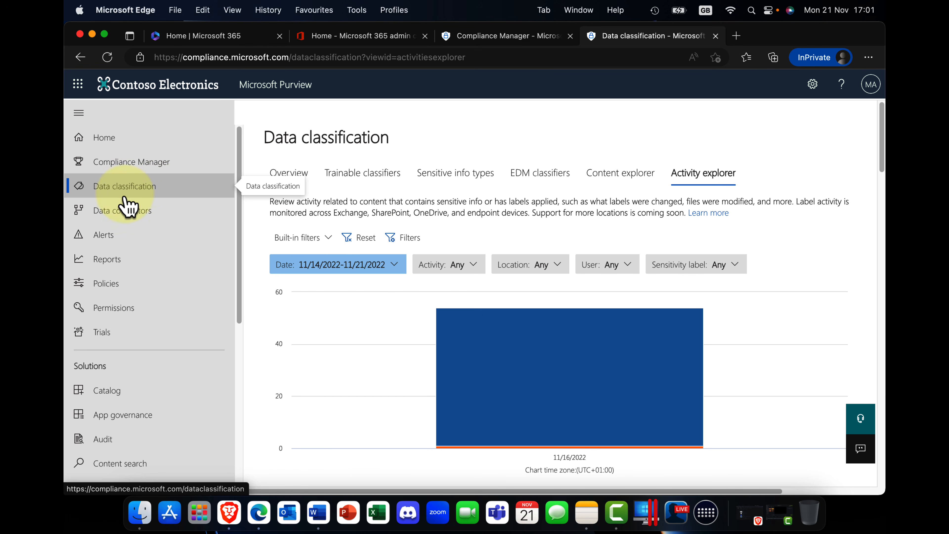
Open Data connectors, look through the catalog of non-Microsoft connectors, and check the organization's own connectors under My Connectors.
click(154, 219)
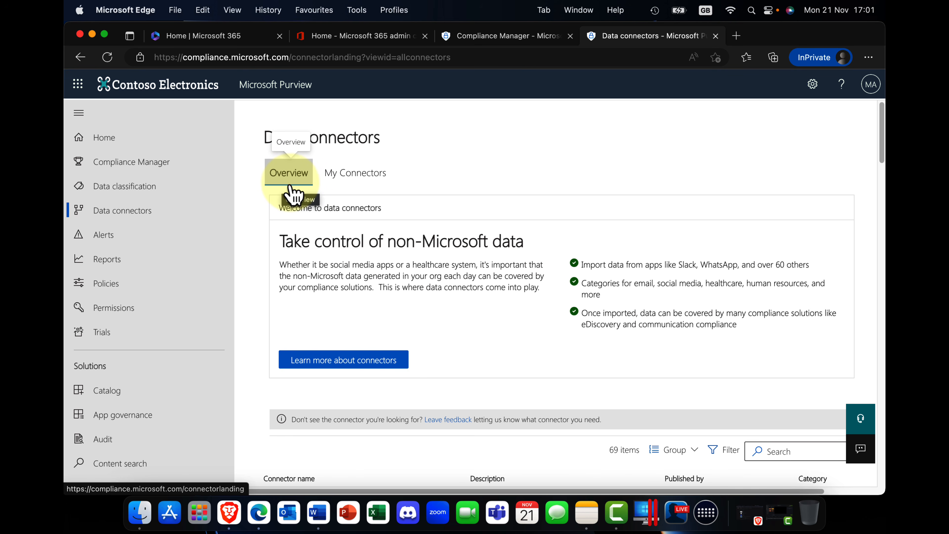
scroll(403, 296, down, 5)
scroll(405, 297, down, 2)
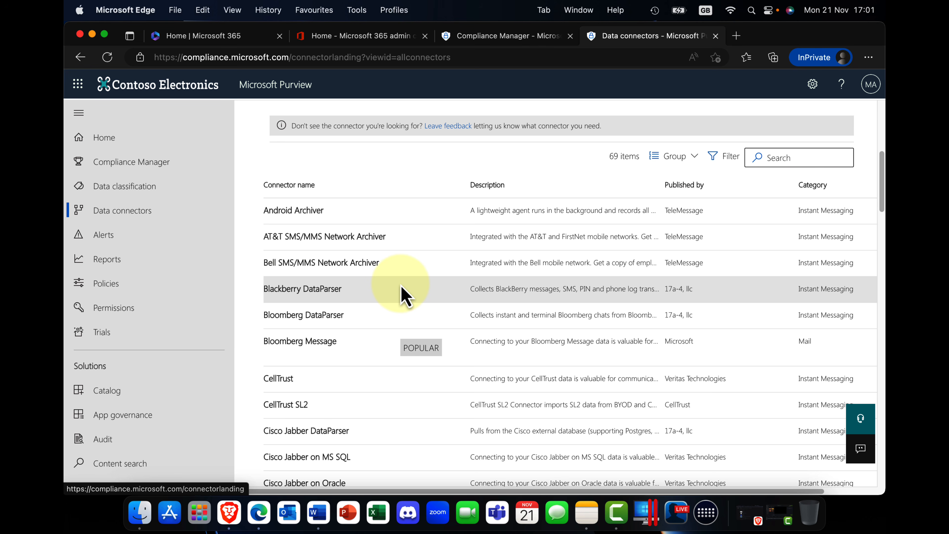
scroll(396, 293, down, 10)
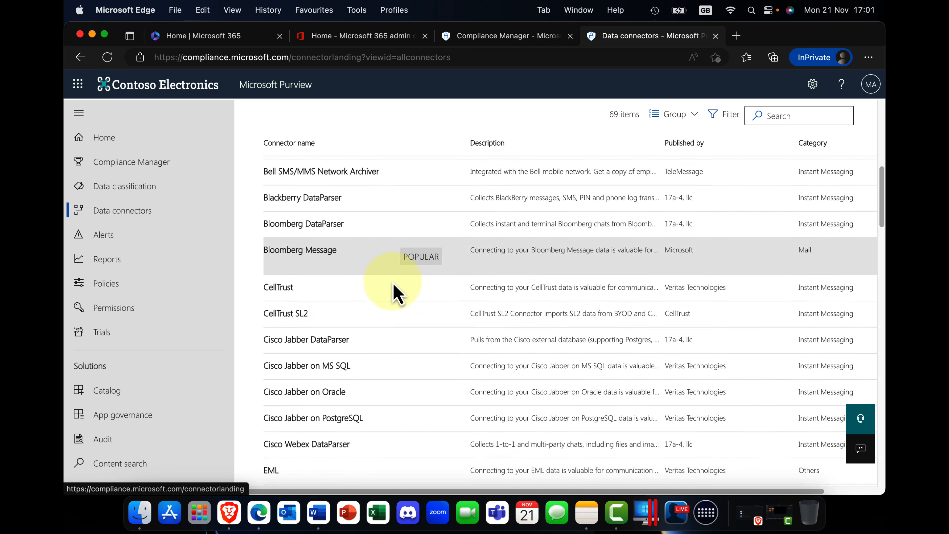
scroll(395, 293, down, 8)
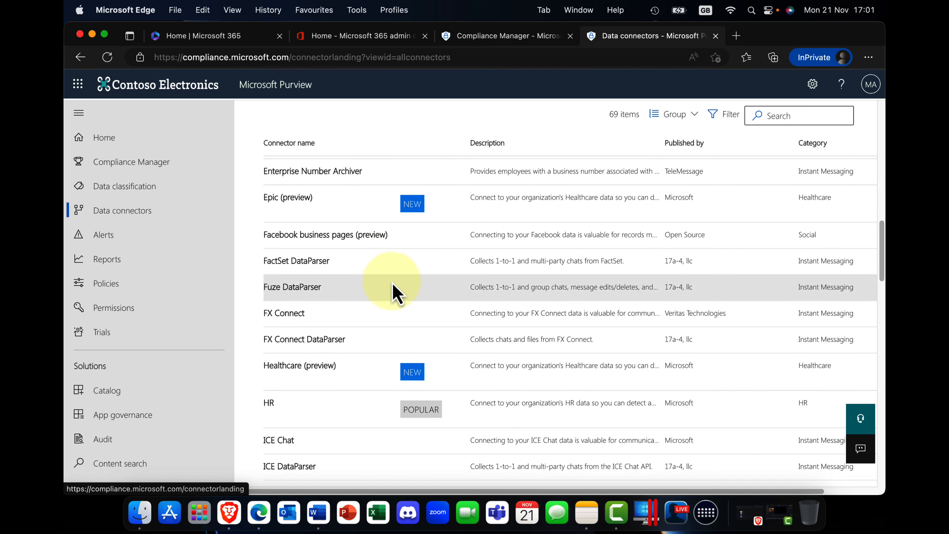
scroll(394, 293, down, 5)
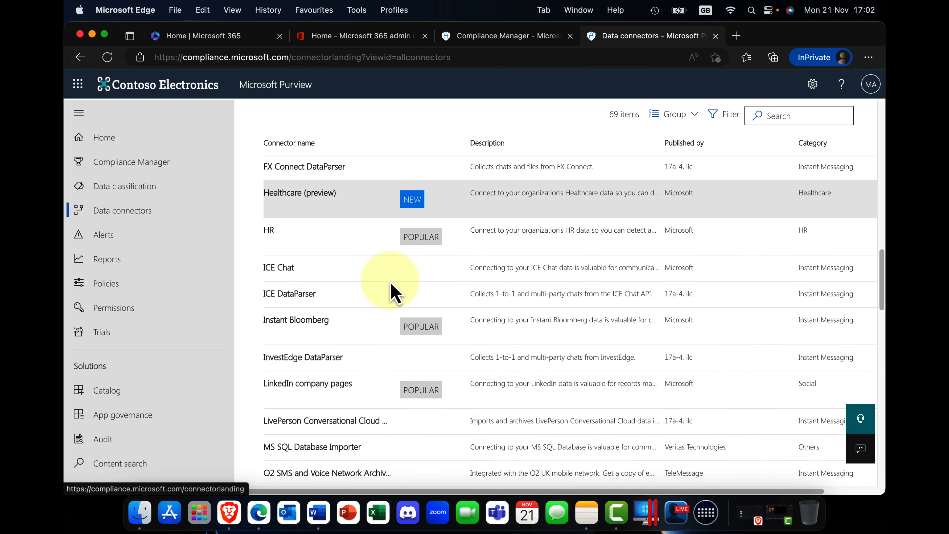
scroll(394, 292, up, 5)
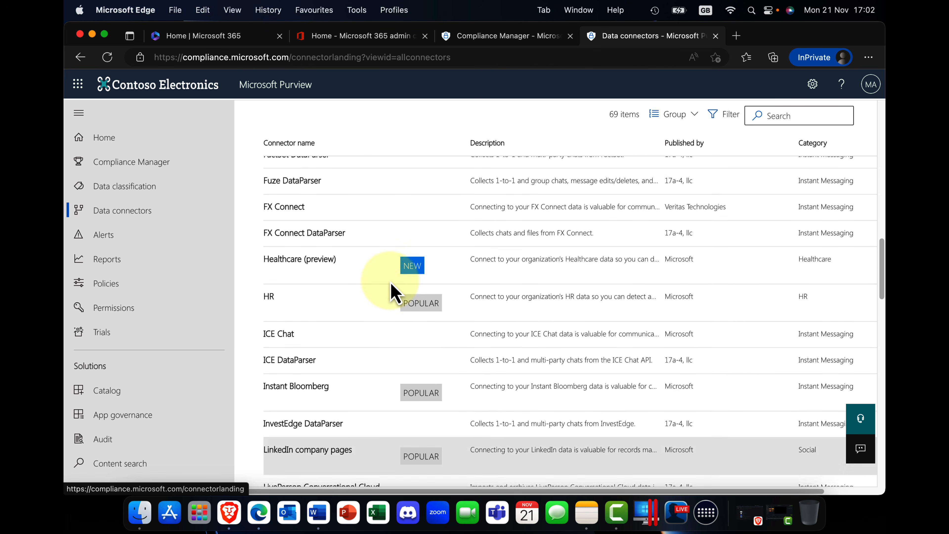
scroll(388, 283, down, 3)
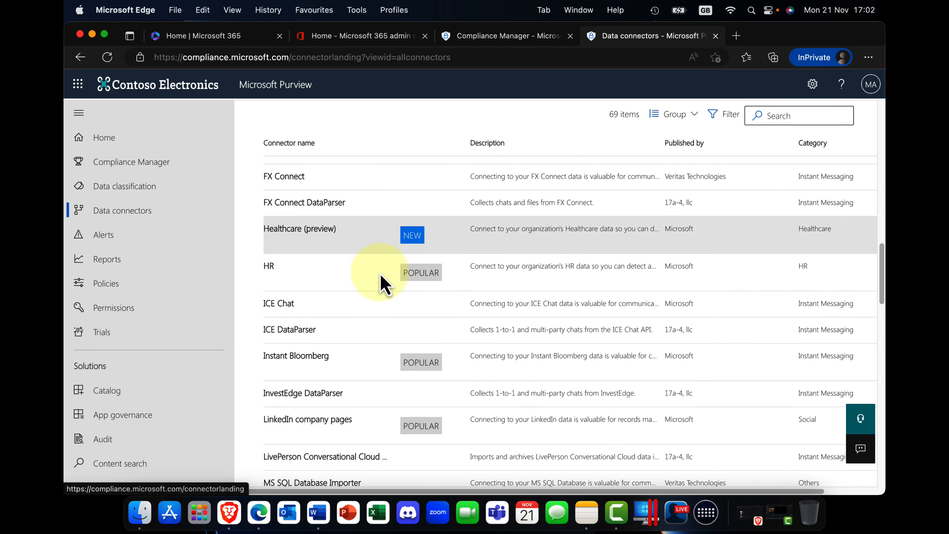
scroll(383, 284, down, 7)
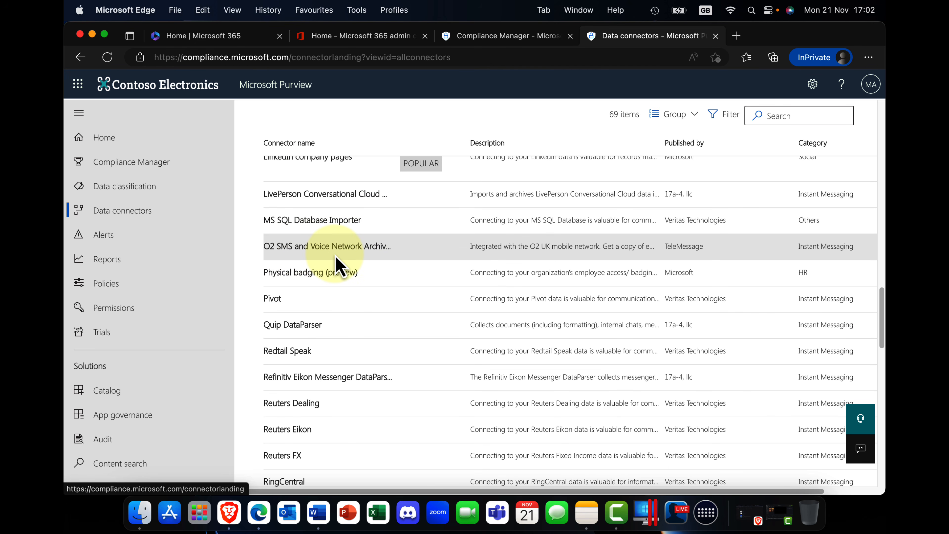
scroll(339, 265, down, 3)
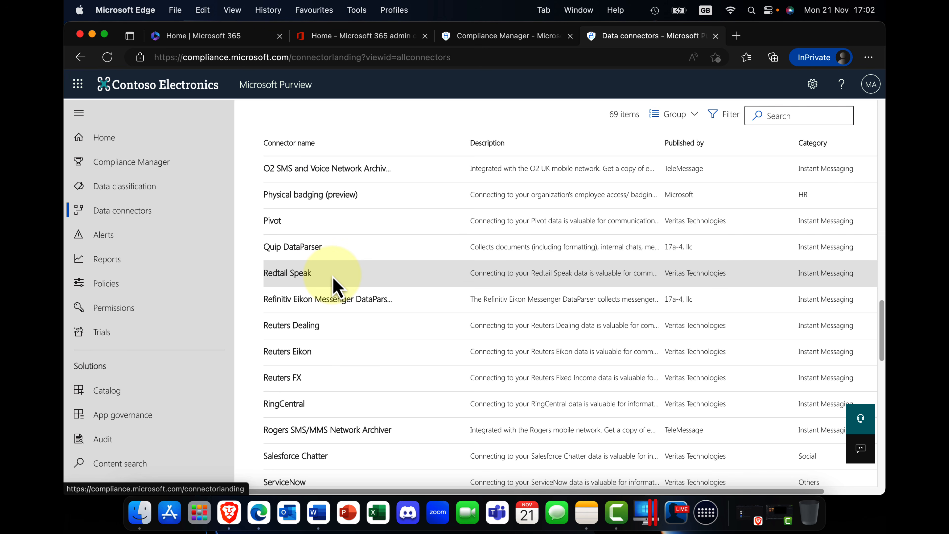
scroll(333, 269, up, 15)
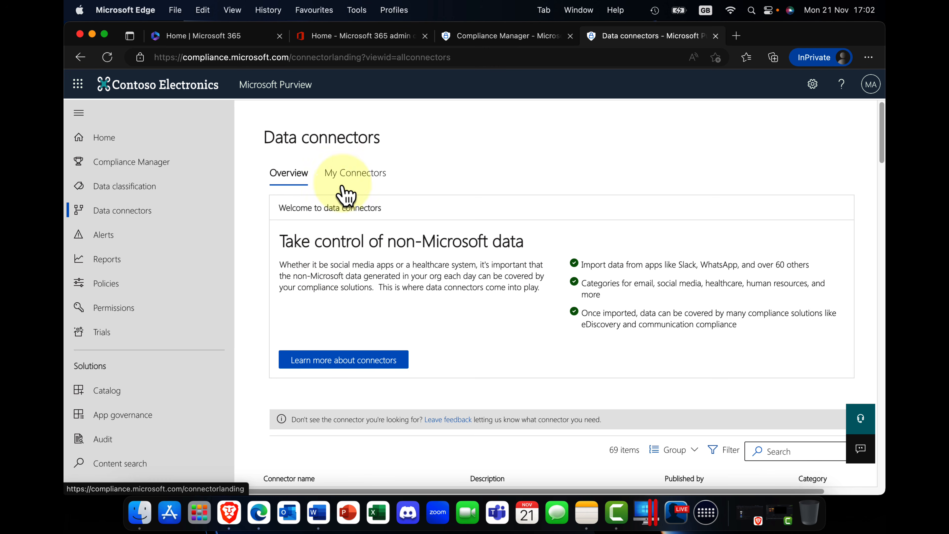
click(354, 175)
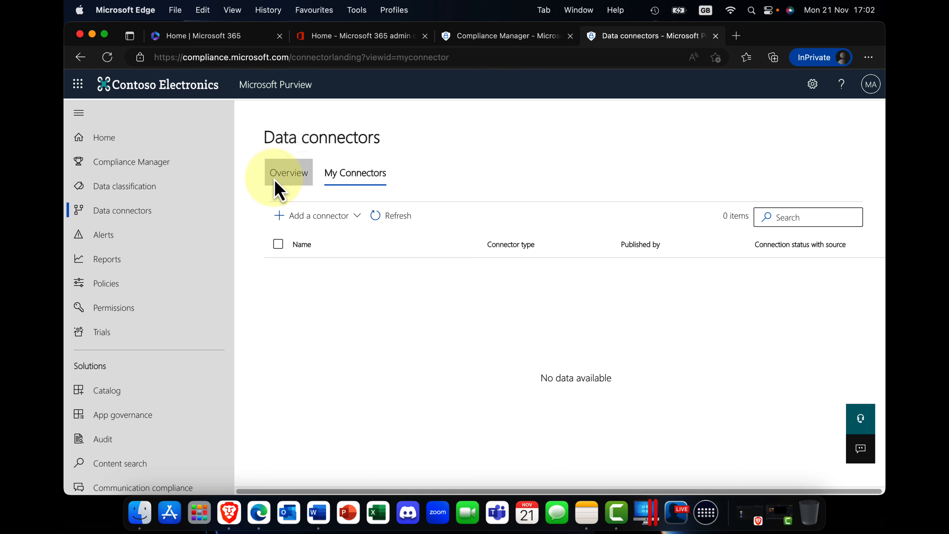
Open Alerts, review the details of the high-severity U.S. Financial Data DLP alert from Nov 16, 5:59 PM, and close them.
click(103, 239)
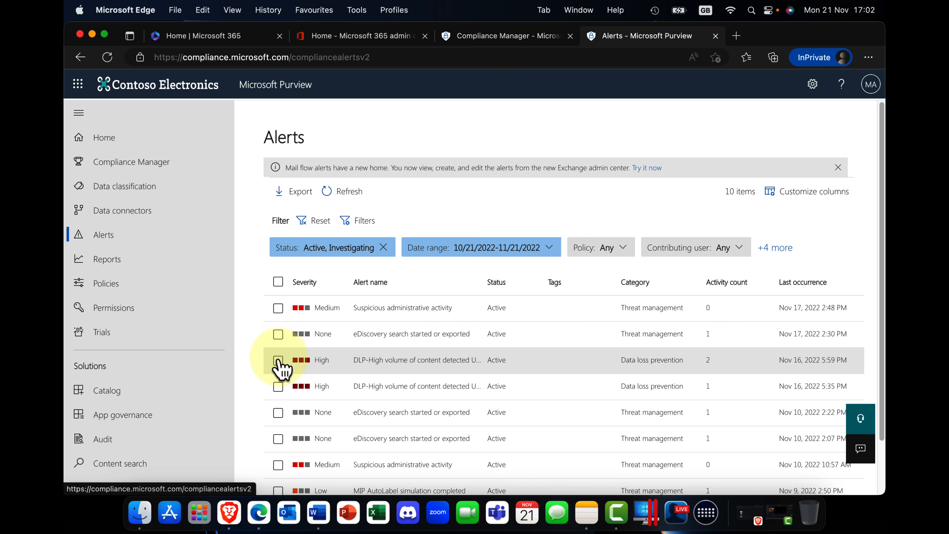
click(378, 360)
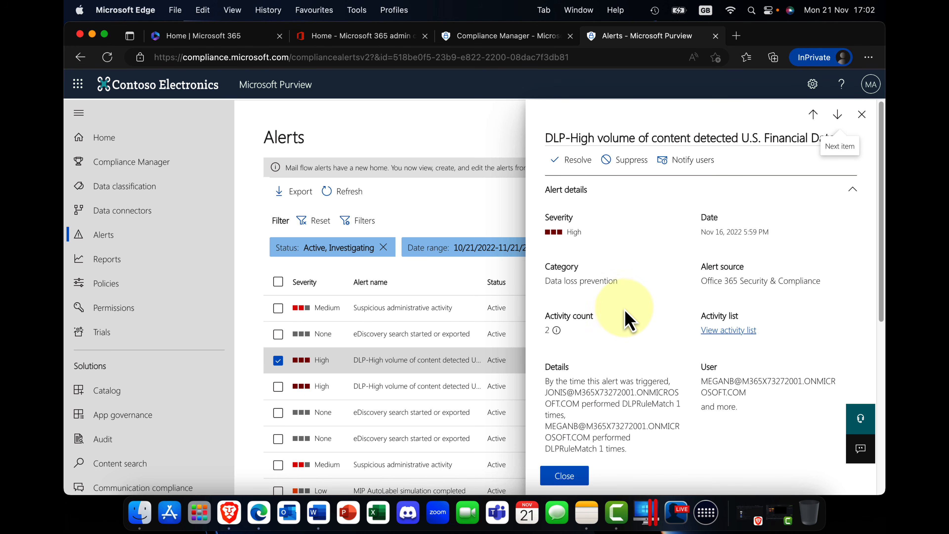
scroll(628, 318, down, 5)
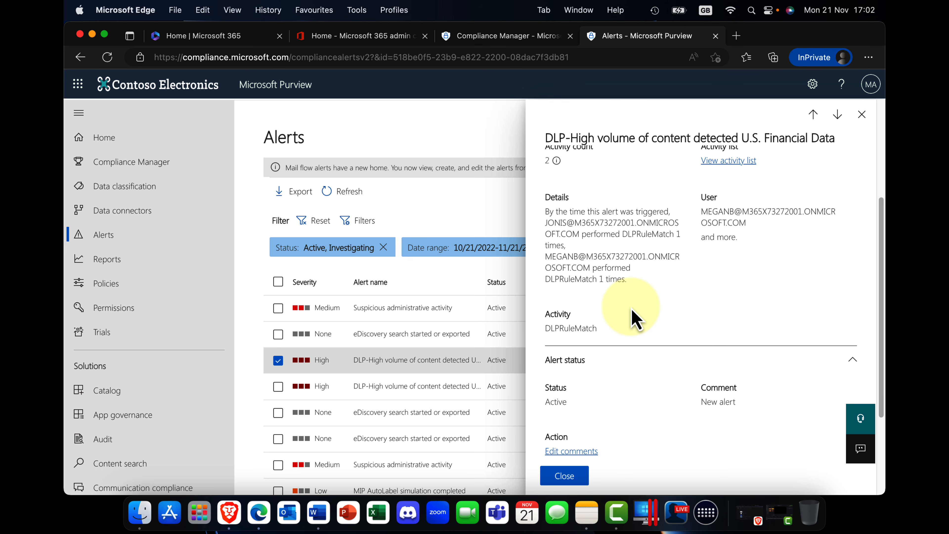
scroll(636, 319, up, 5)
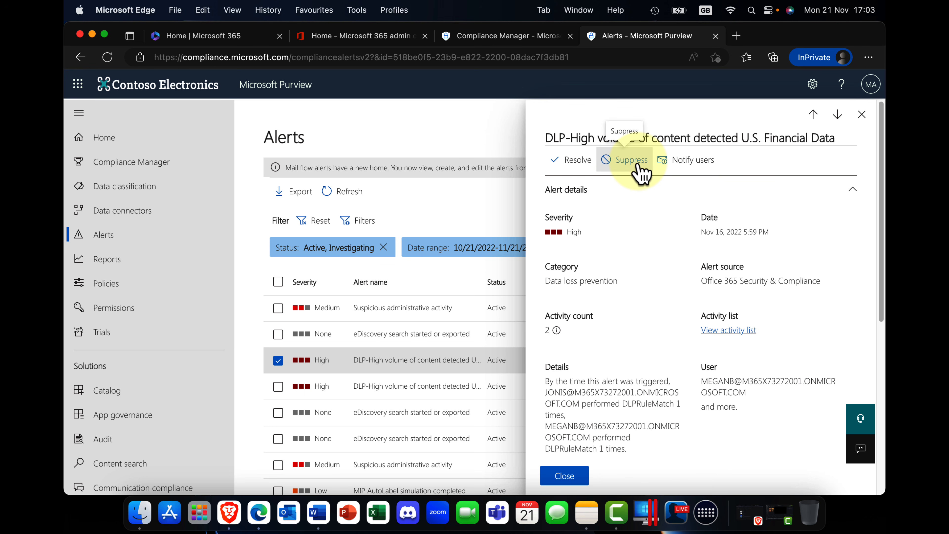
scroll(660, 249, down, 8)
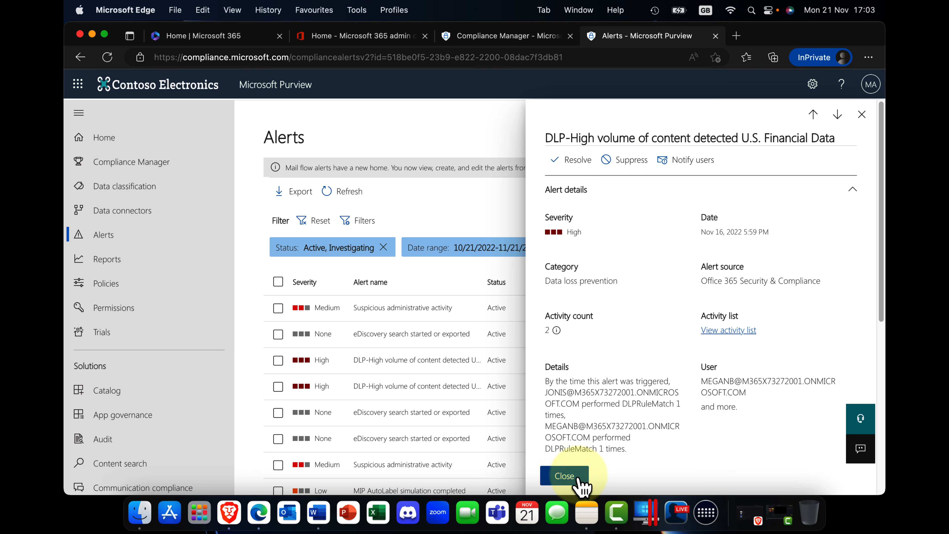
click(564, 475)
Open Reports and look through the label and organizational data report cards.
click(112, 263)
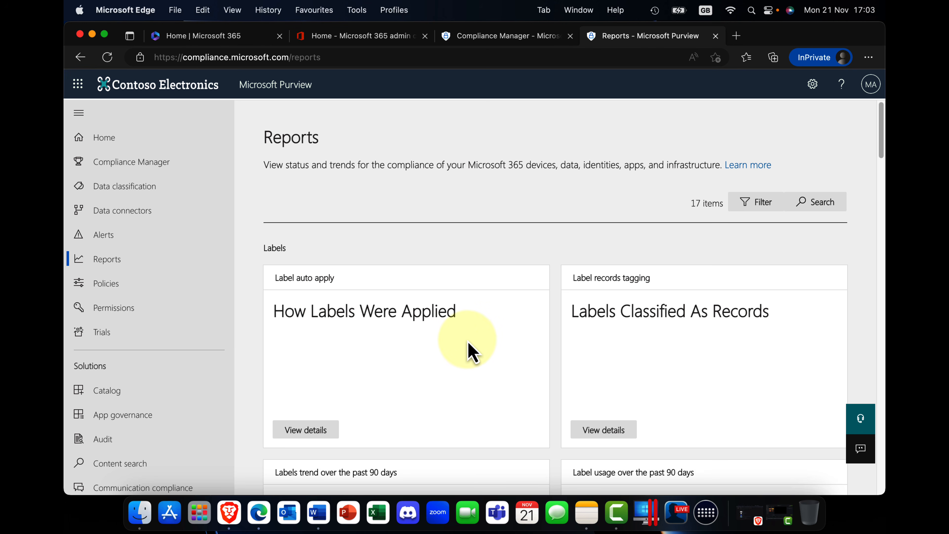
scroll(470, 351, down, 2)
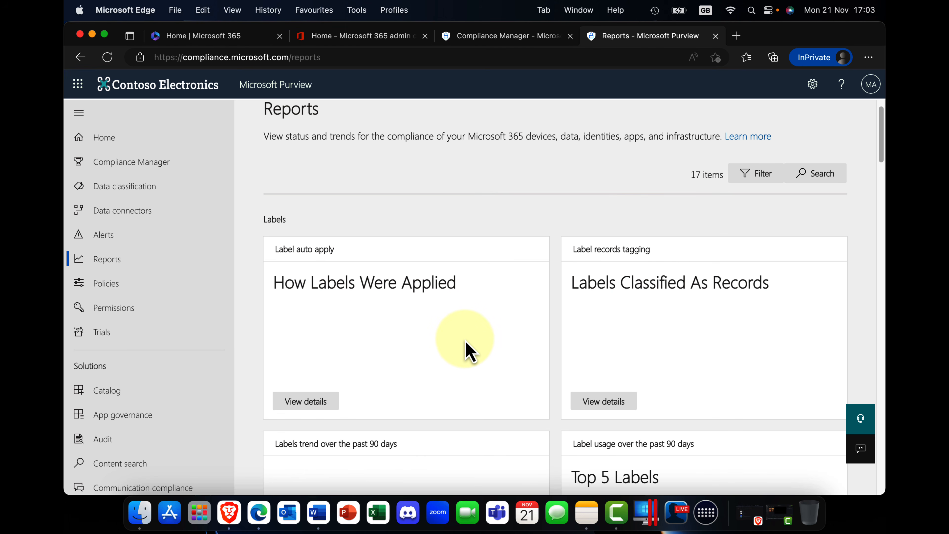
scroll(470, 353, down, 6)
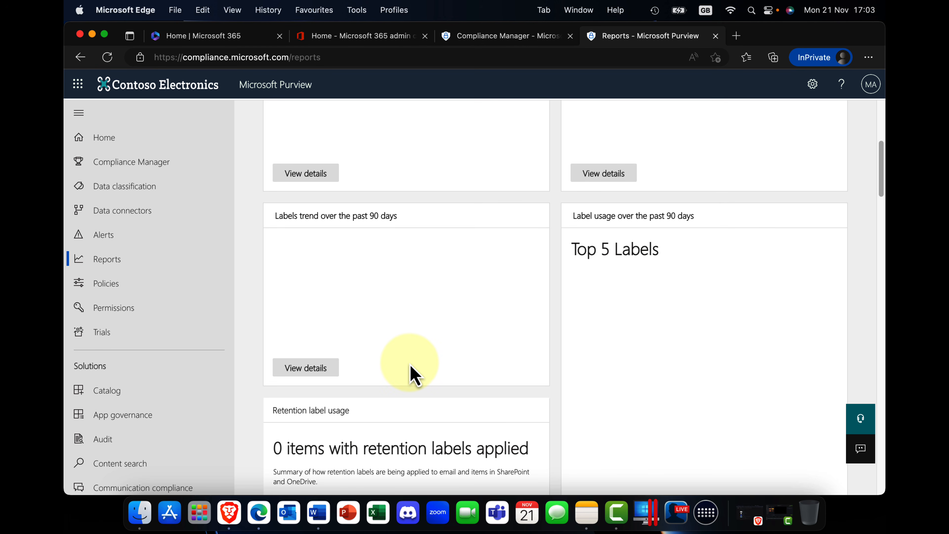
scroll(413, 373, down, 4)
scroll(414, 376, down, 8)
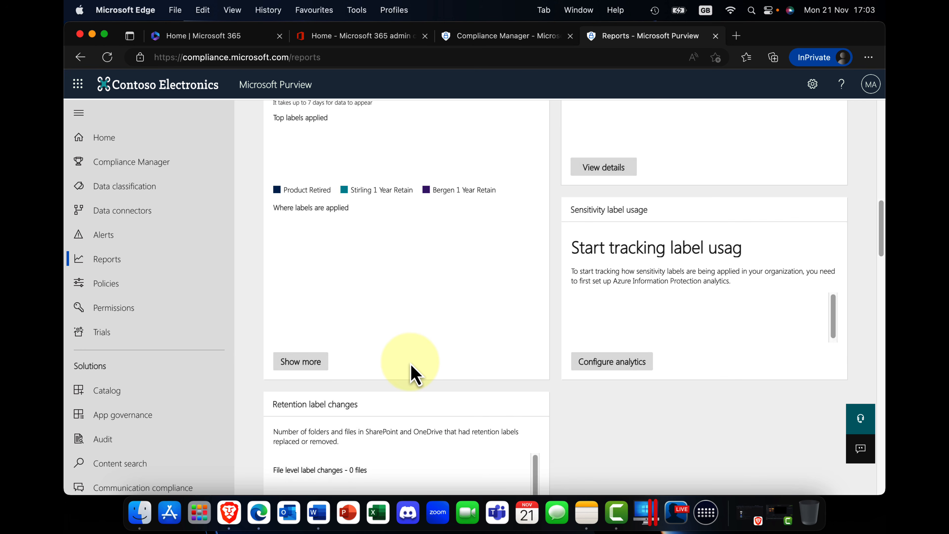
scroll(484, 351, down, 3)
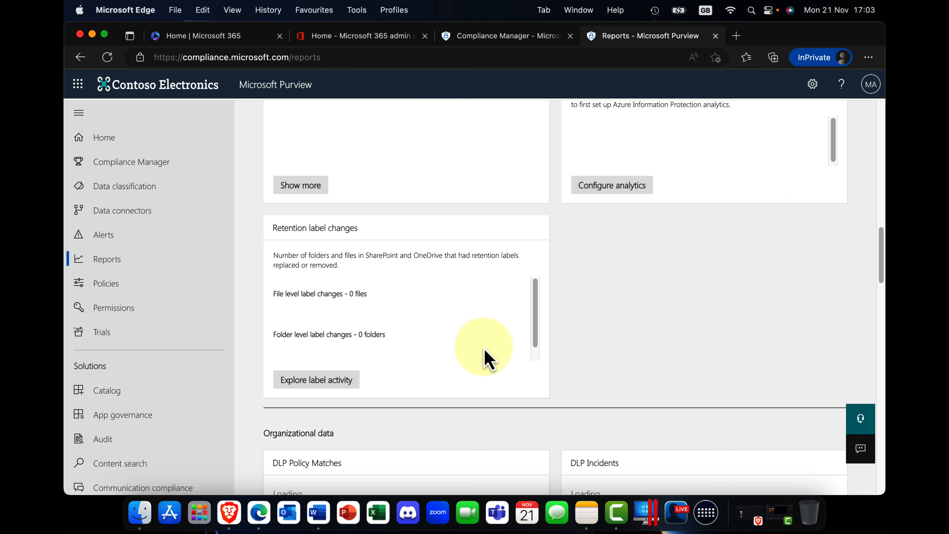
drag(537, 319, 516, 334)
scroll(515, 349, up, 2)
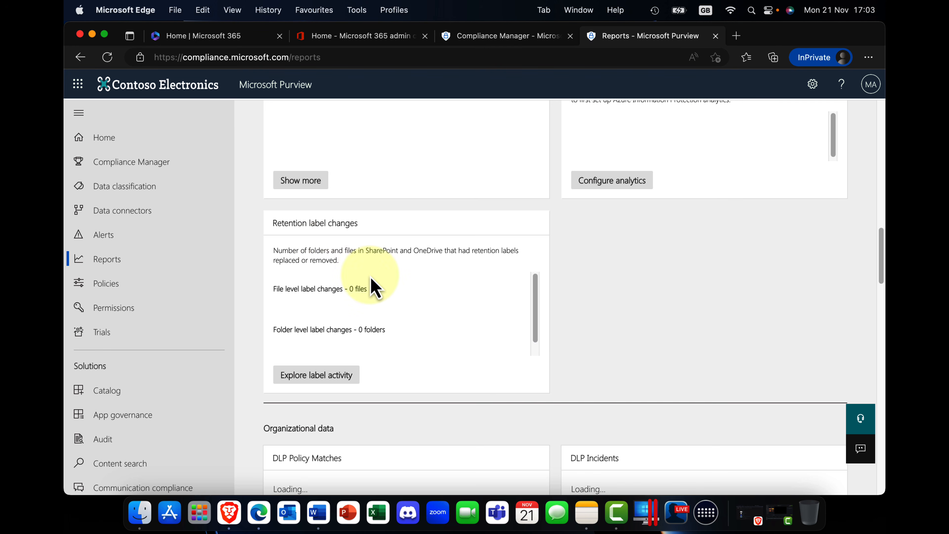
scroll(412, 308, up, 15)
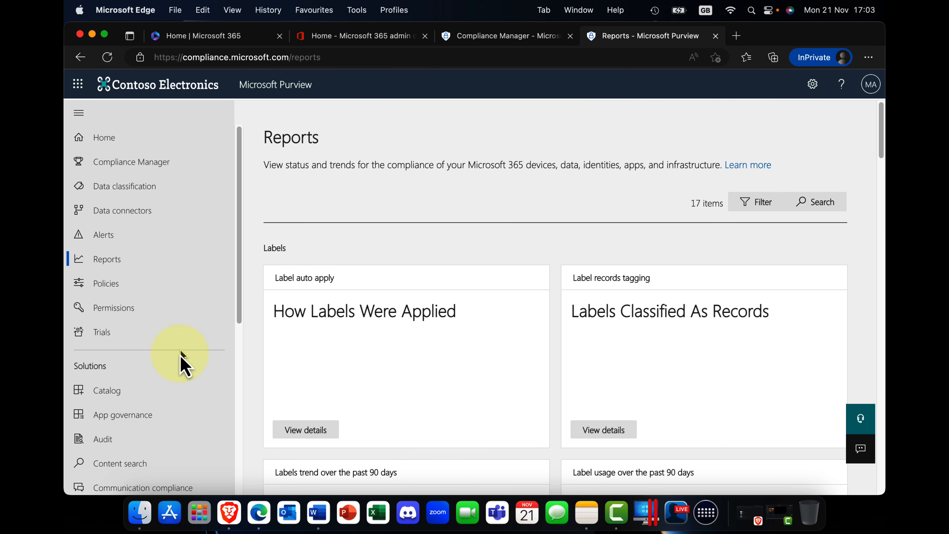
View the Label auto apply report and return to the Reports overview.
click(304, 431)
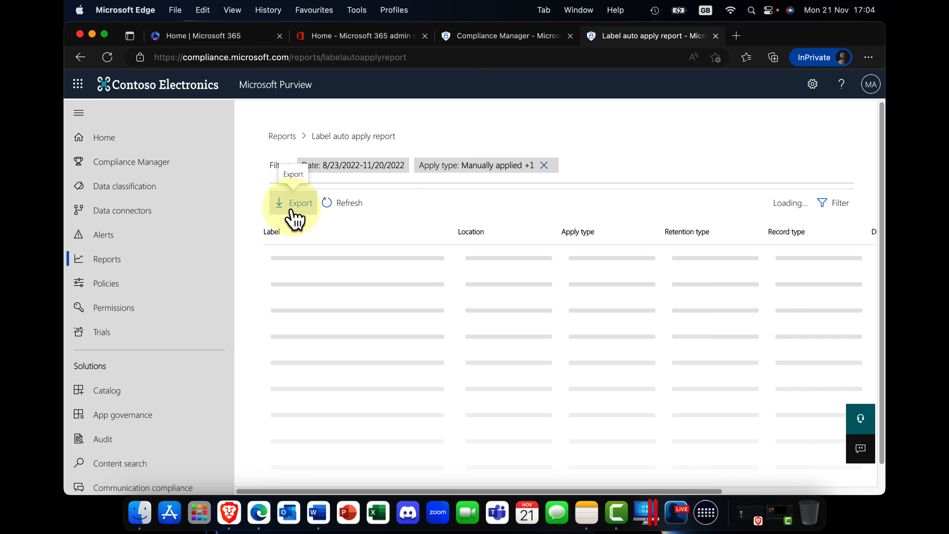
click(283, 136)
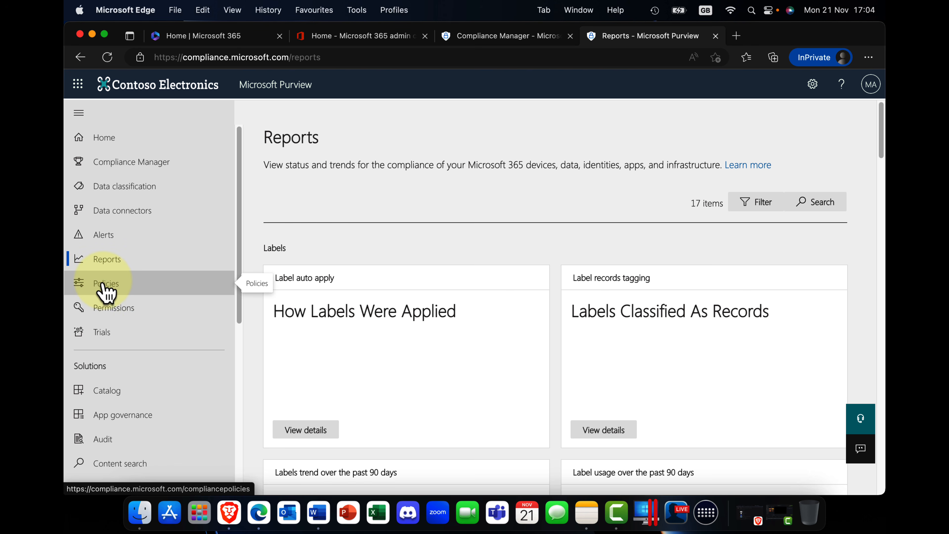
Open Policies, review the alert, data and access policy types, and check the Defender for Cloud Apps entry.
click(106, 288)
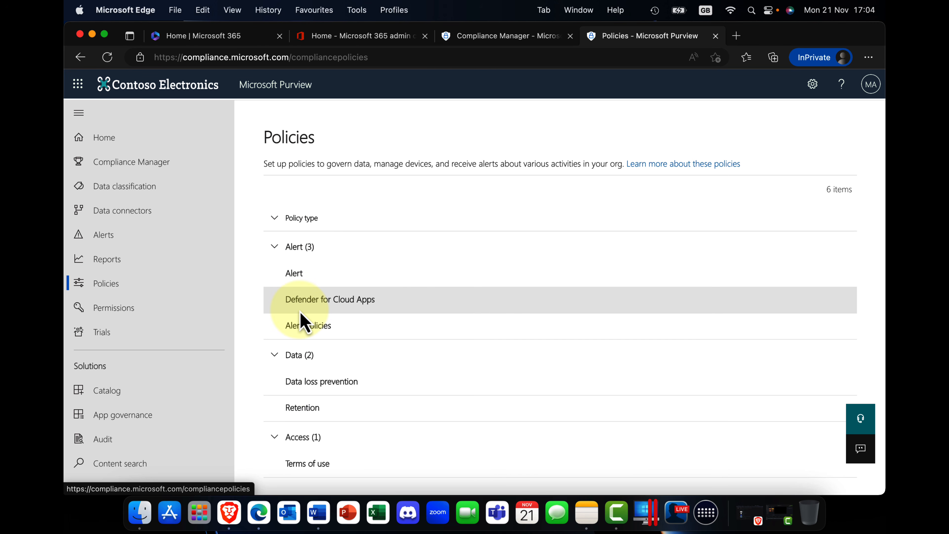
scroll(123, 314, down, 5)
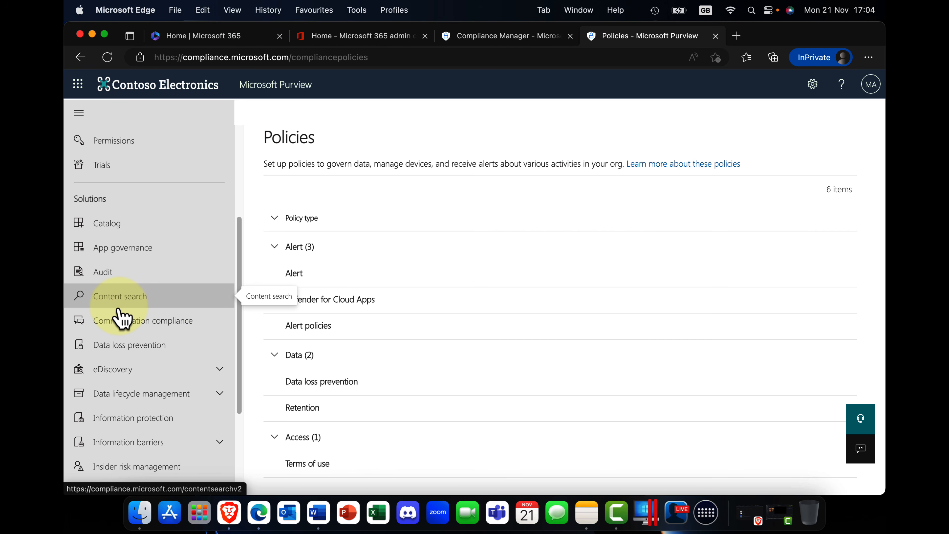
click(311, 299)
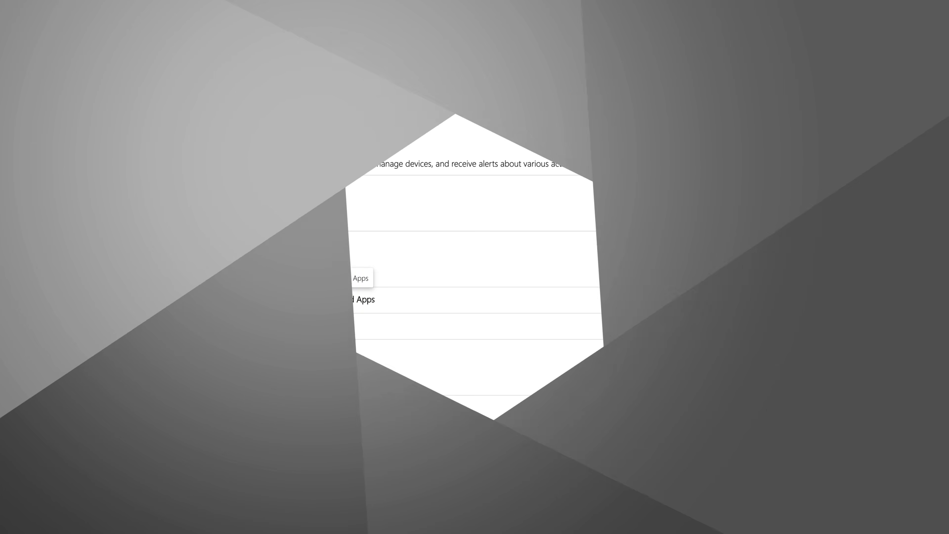
Open Trials and look through the available compliance and security trials.
click(112, 319)
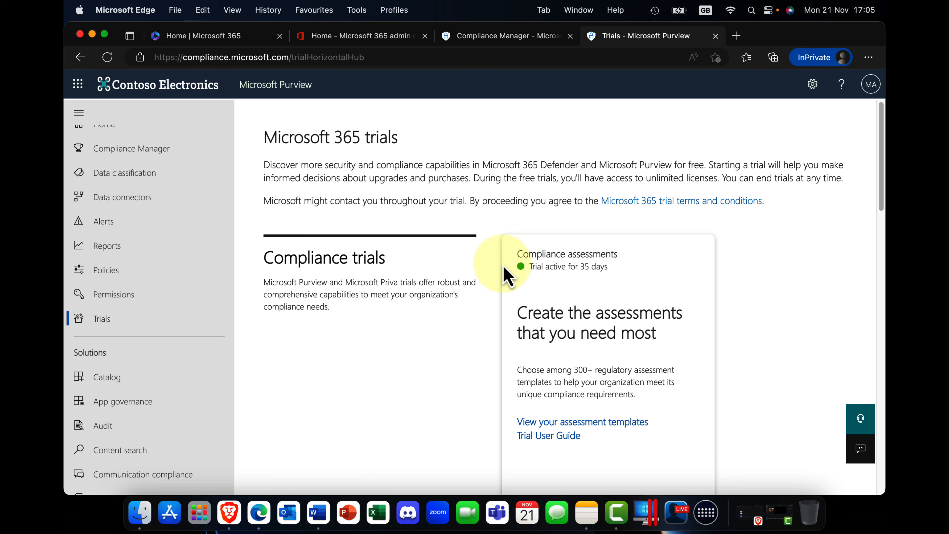
scroll(560, 295, down, 10)
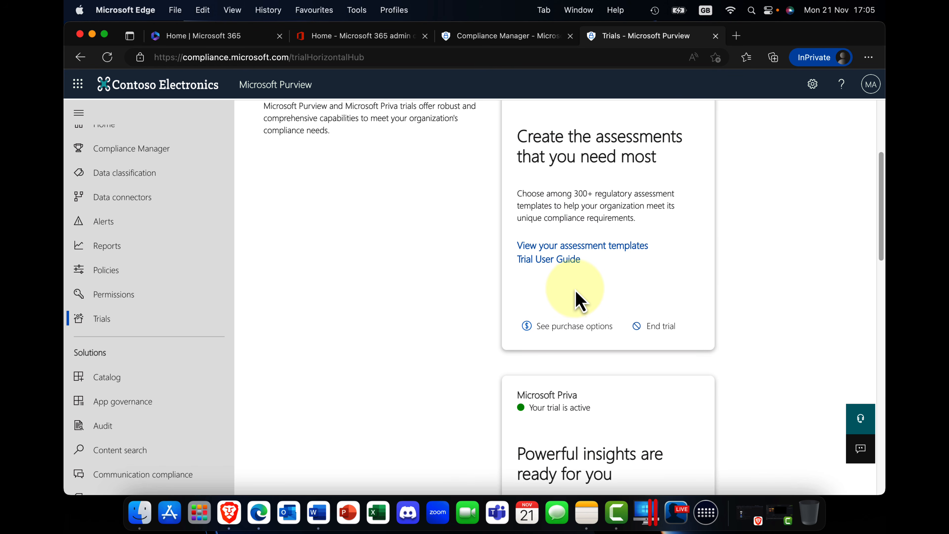
scroll(579, 300, up, 10)
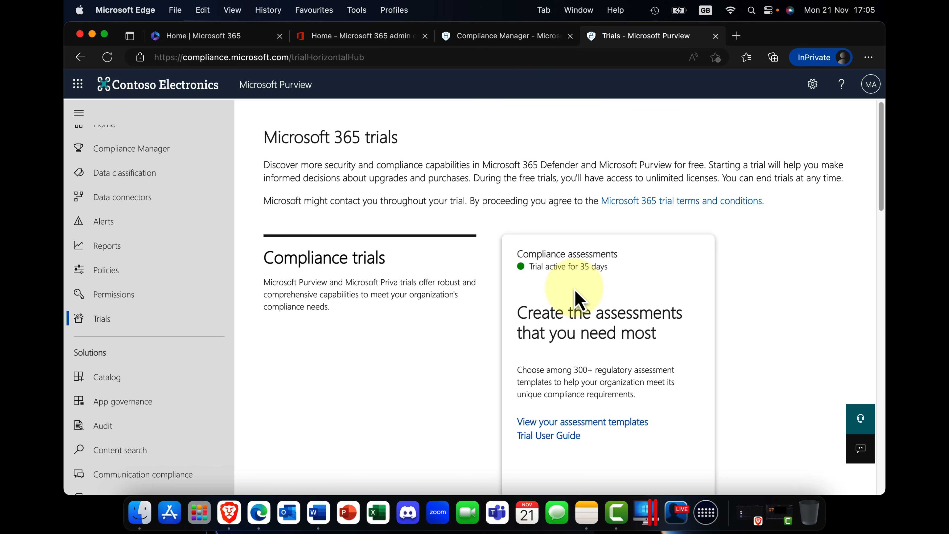
scroll(579, 299, down, 15)
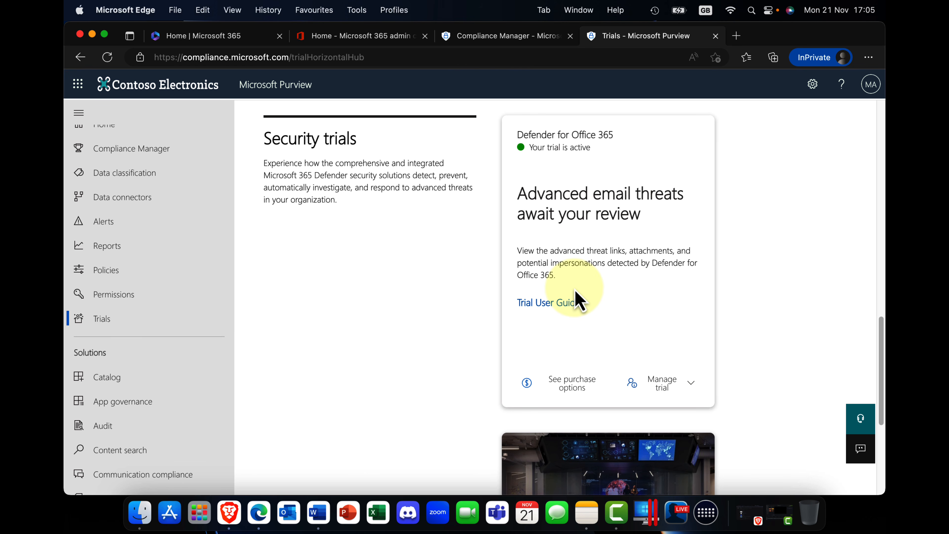
scroll(576, 293, down, 7)
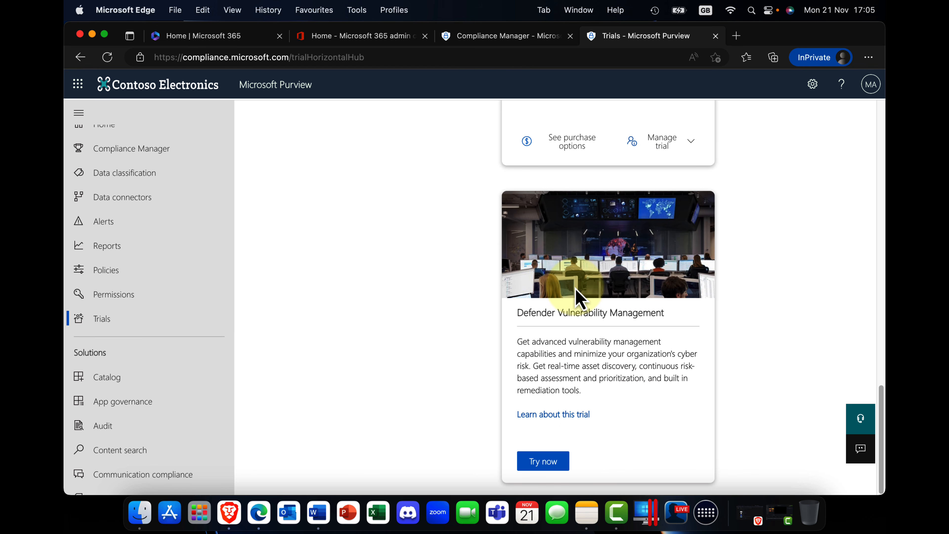
scroll(574, 291, up, 20)
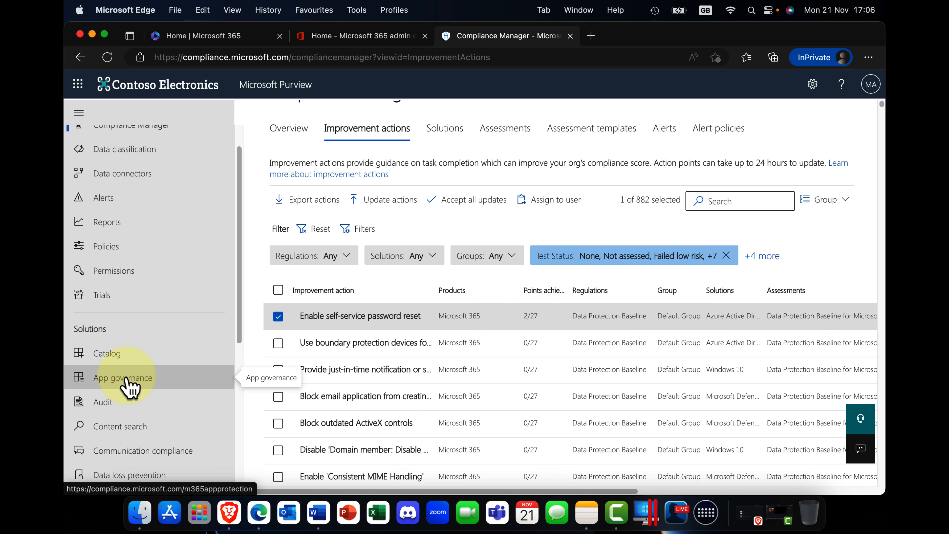
Browse the Solutions in the portal navigation and open Audit.
scroll(122, 380, down, 1)
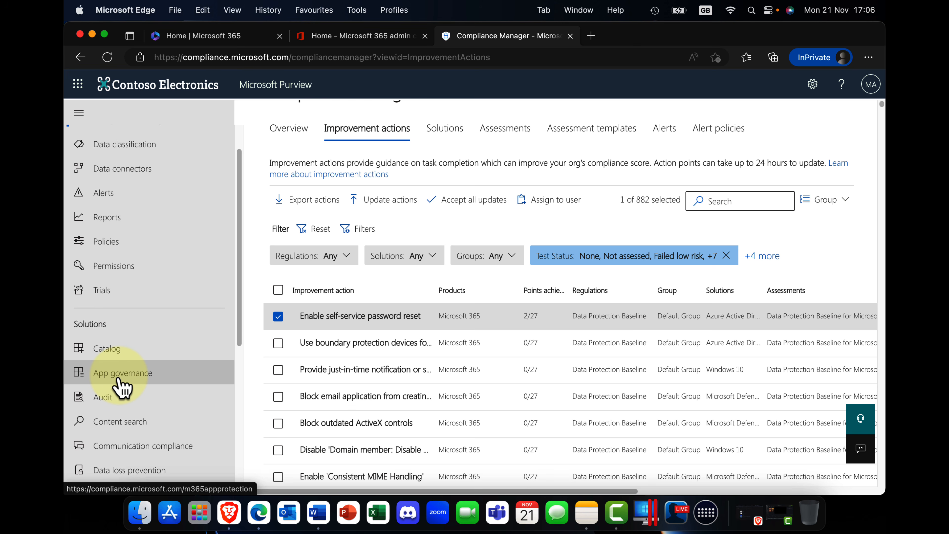
scroll(121, 387, down, 3)
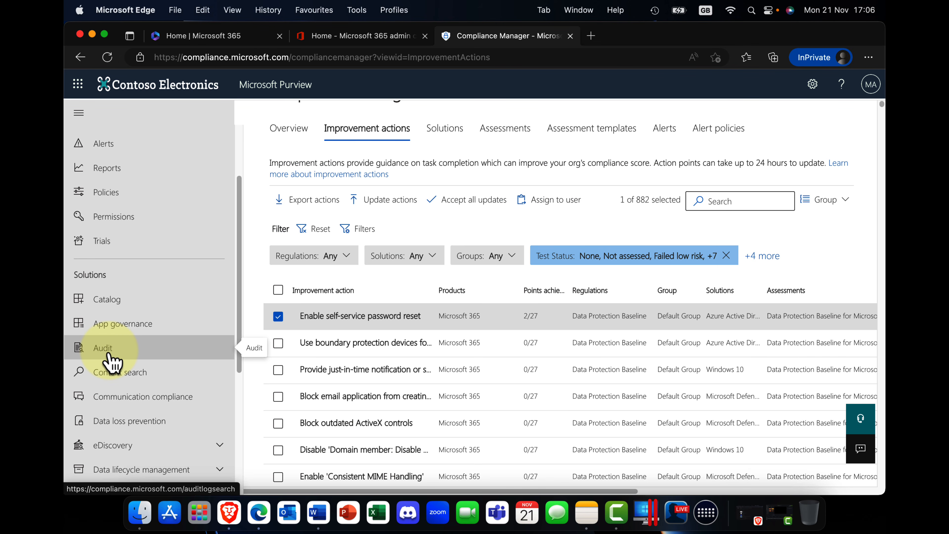
click(108, 355)
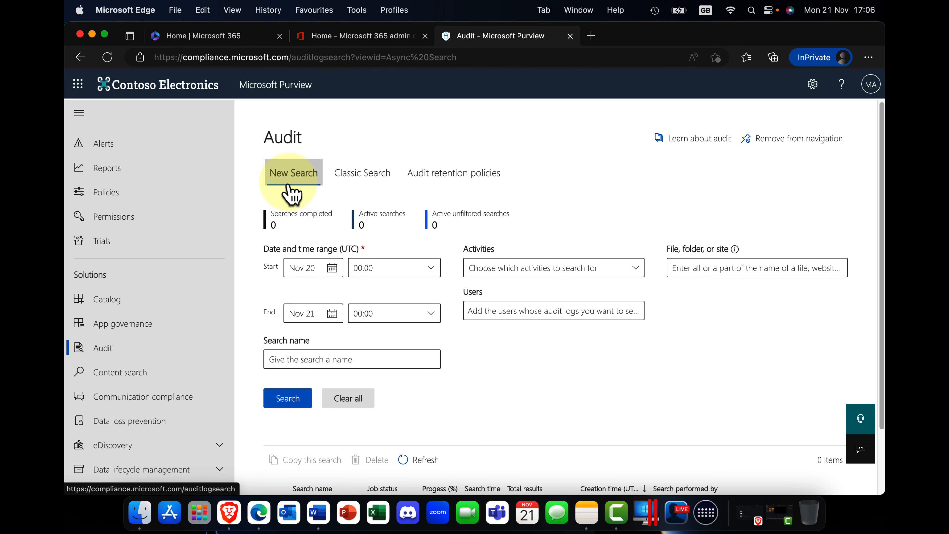
In Audit retention policies, examine the new policy form's users, record type, duration and priority options, and close it without saving.
click(455, 179)
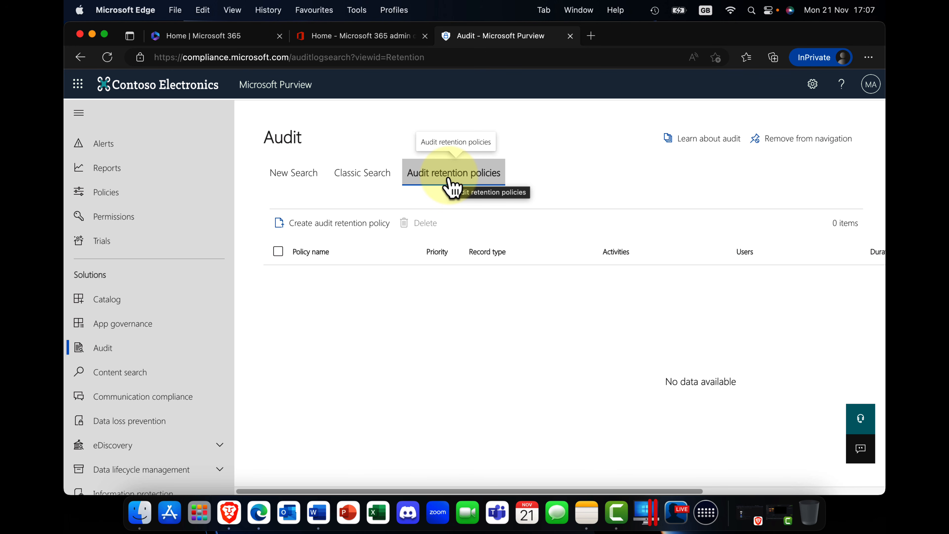
click(310, 237)
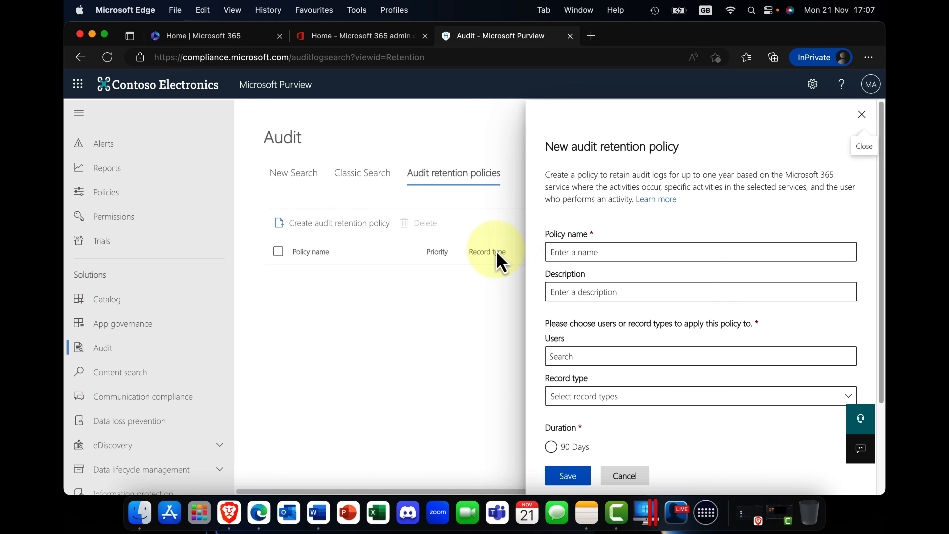
scroll(642, 314, down, 3)
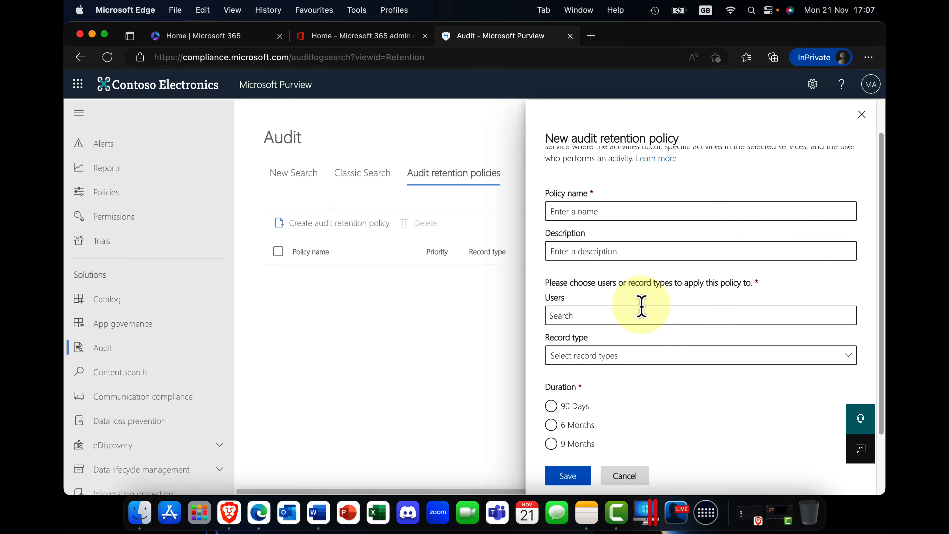
scroll(641, 303, down, 3)
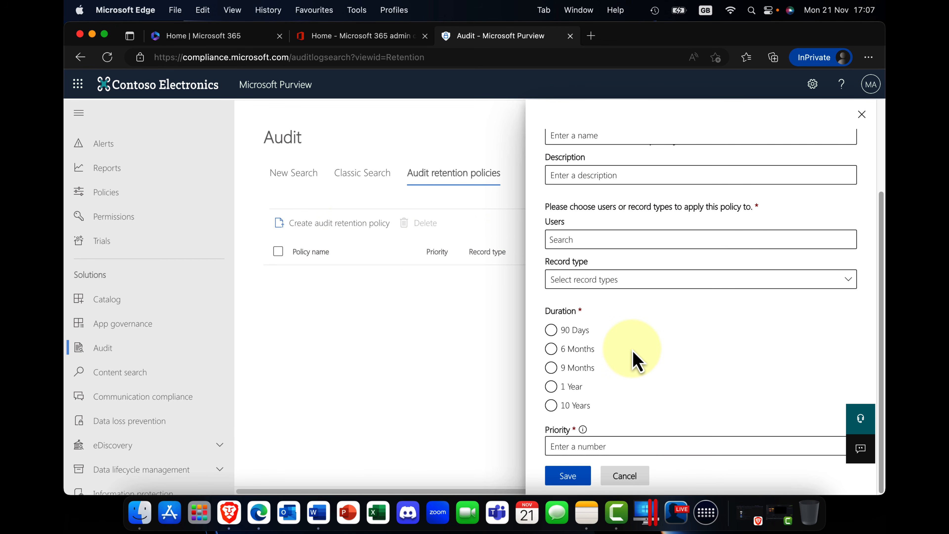
click(562, 407)
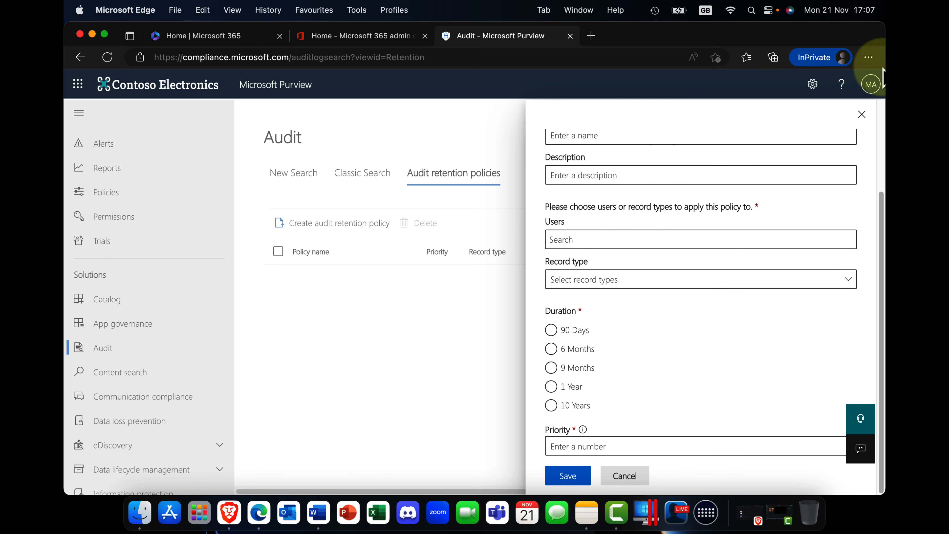
click(861, 114)
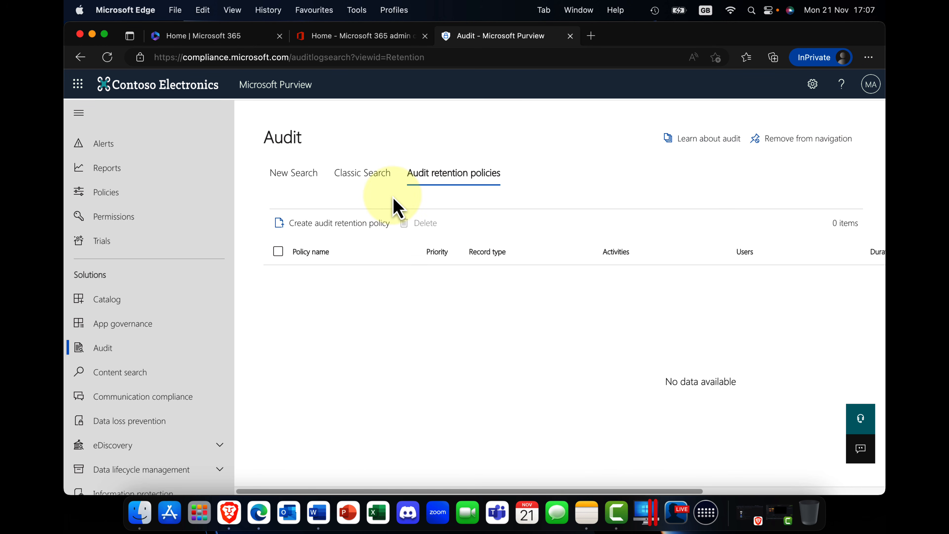
In Audit, open Classic Search, look through the activity categories available for searching, and switch to New Search.
click(364, 182)
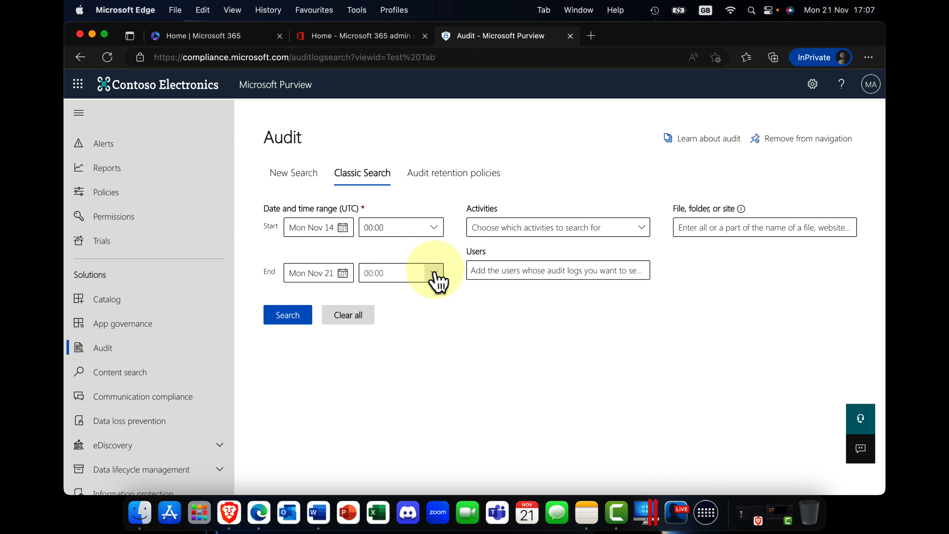
click(645, 235)
click(610, 251)
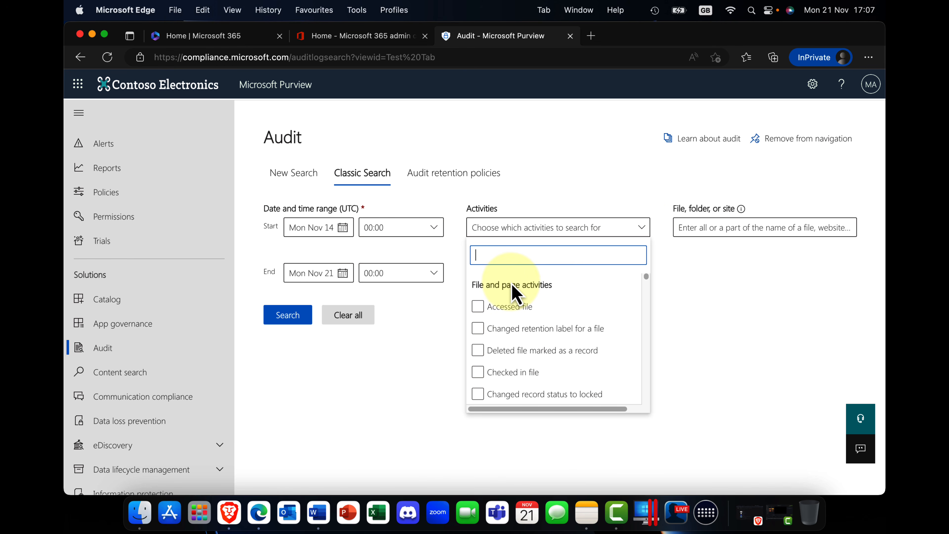
scroll(534, 307, down, 1)
scroll(537, 314, down, 5)
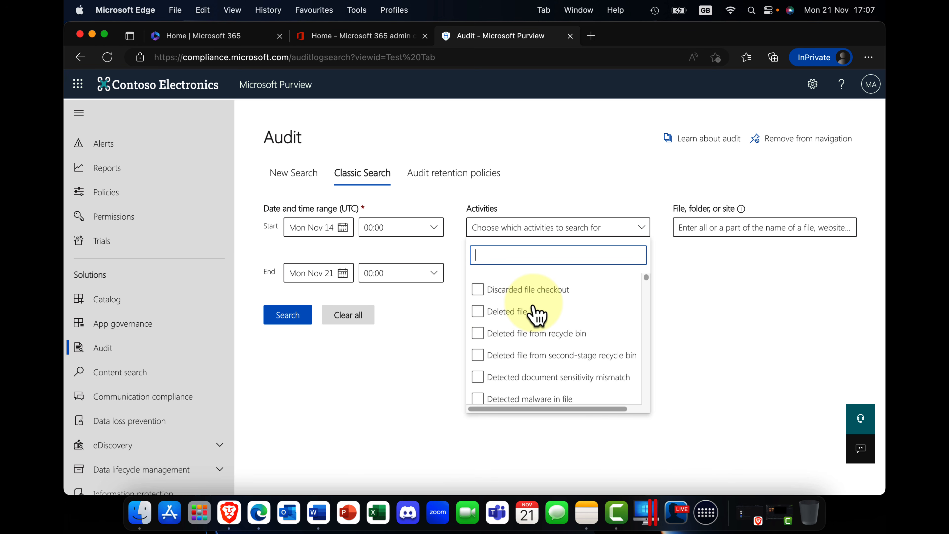
scroll(537, 314, down, 6)
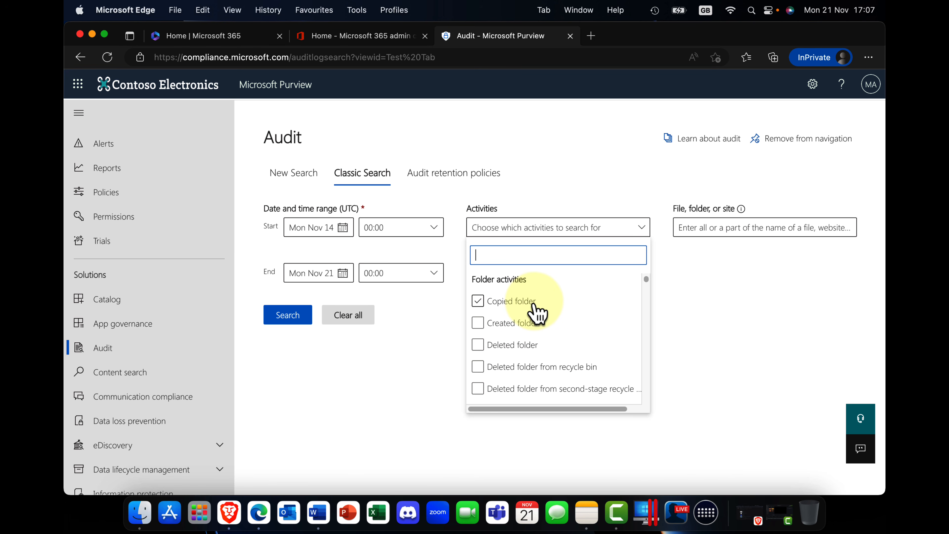
scroll(525, 302, down, 10)
scroll(527, 301, down, 5)
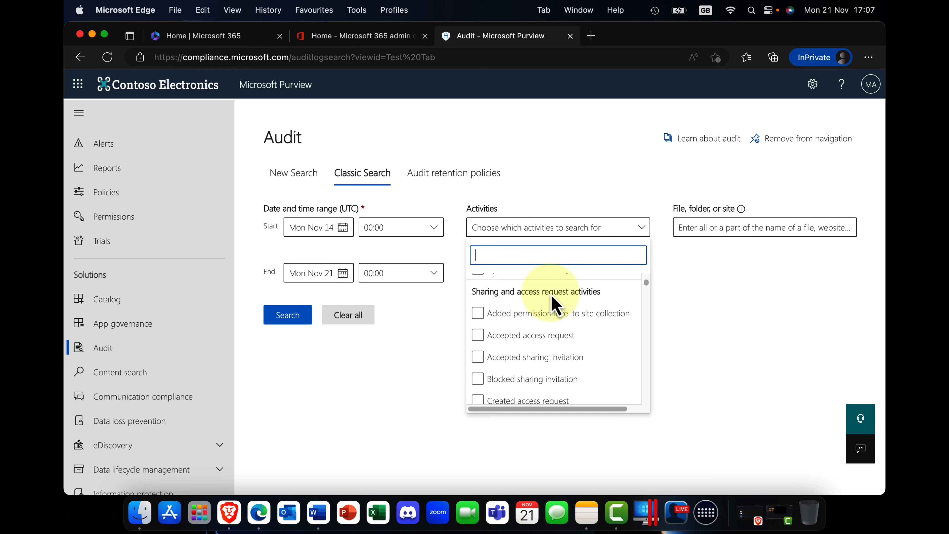
scroll(553, 303, down, 10)
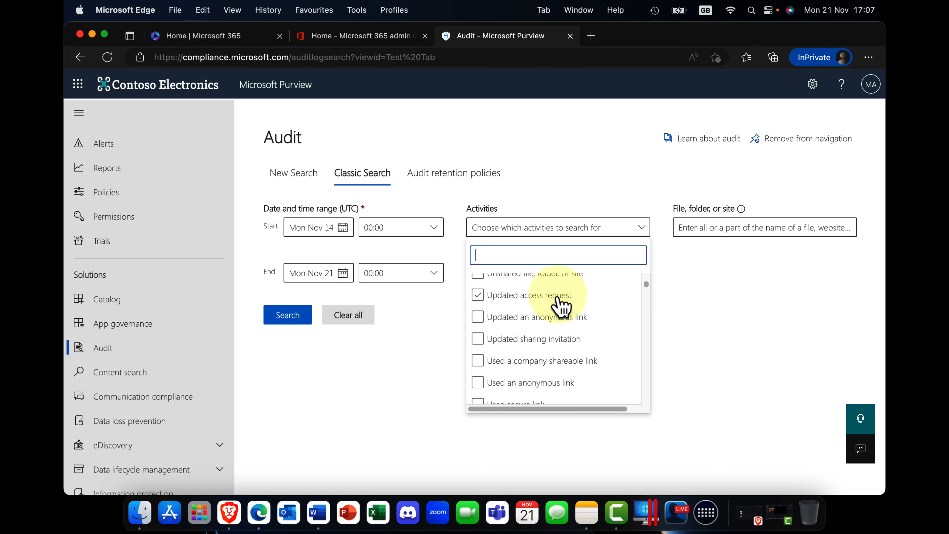
scroll(560, 305, down, 2)
scroll(561, 303, up, 3)
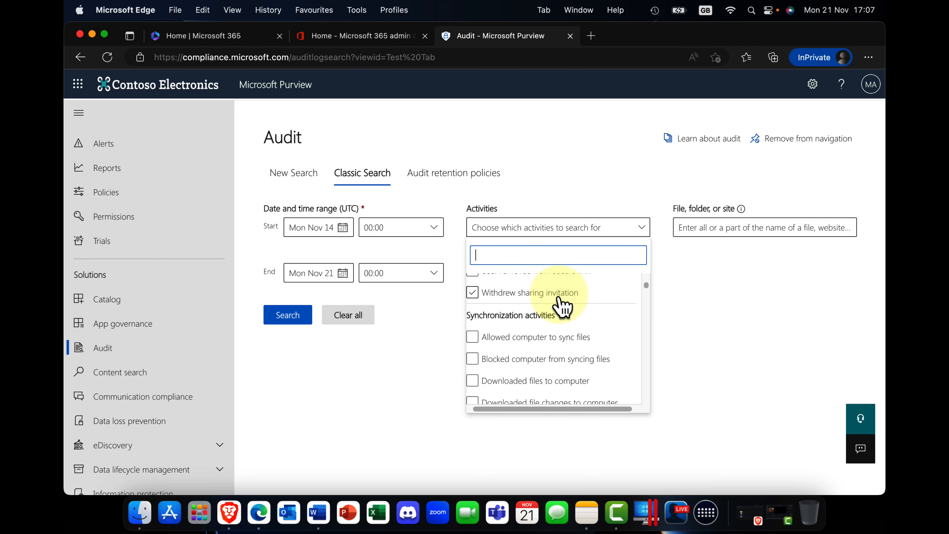
scroll(562, 307, down, 15)
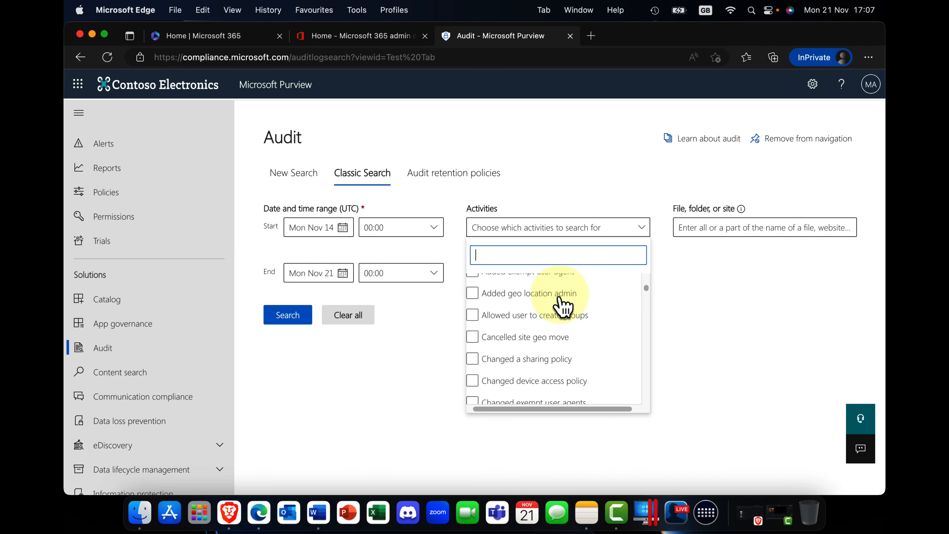
scroll(562, 307, down, 15)
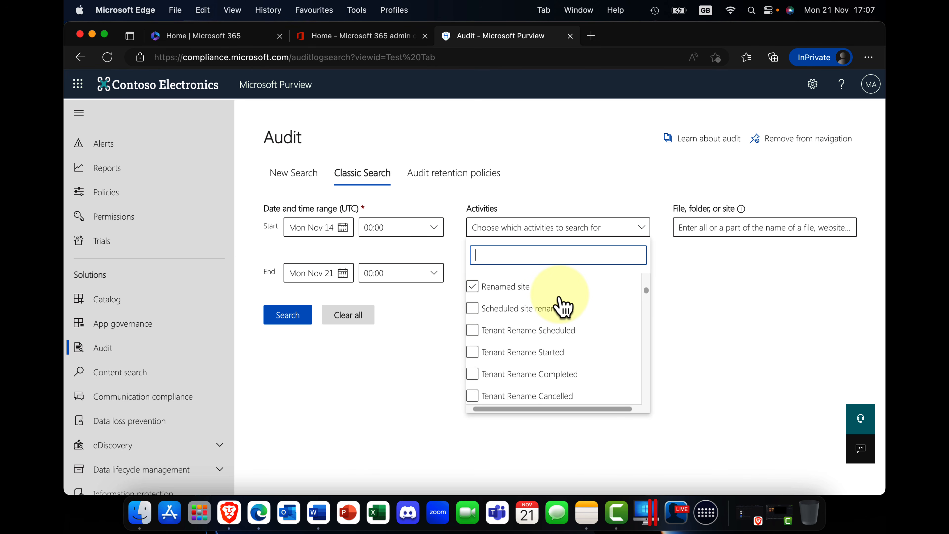
scroll(562, 307, down, 8)
scroll(560, 299, up, 2)
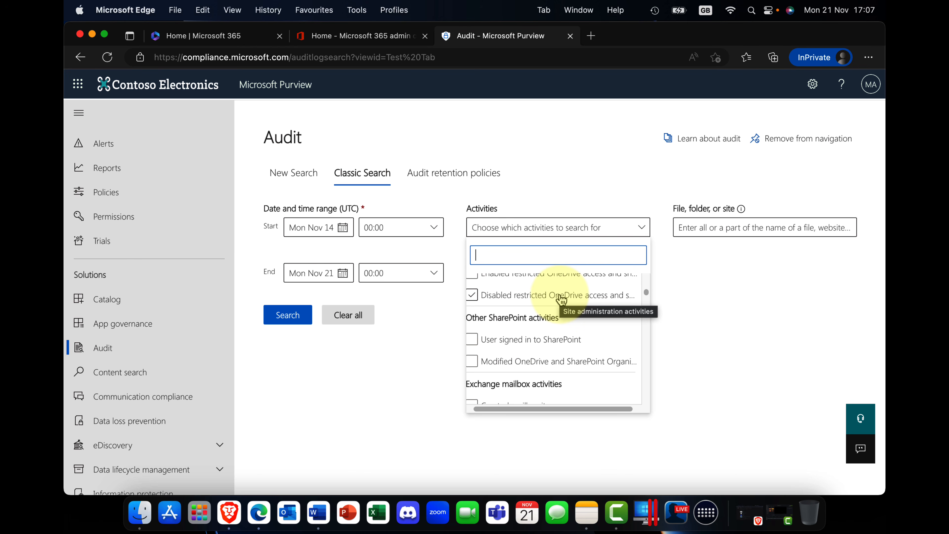
scroll(562, 300, down, 5)
scroll(562, 299, down, 10)
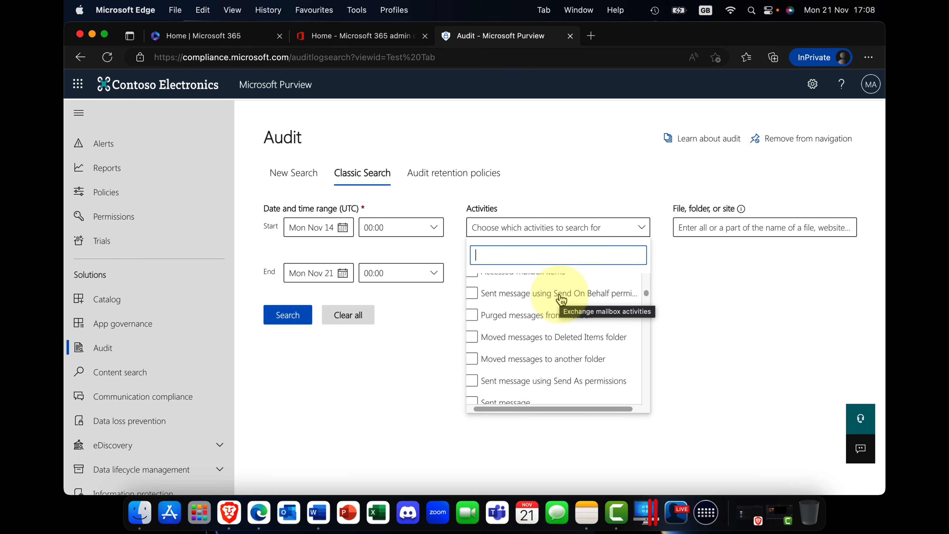
scroll(562, 299, down, 5)
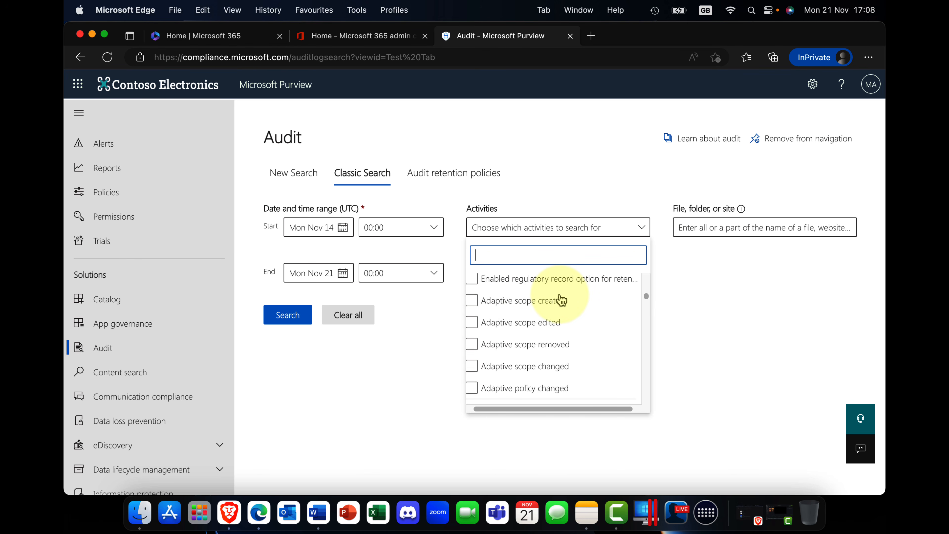
scroll(563, 307, up, 1)
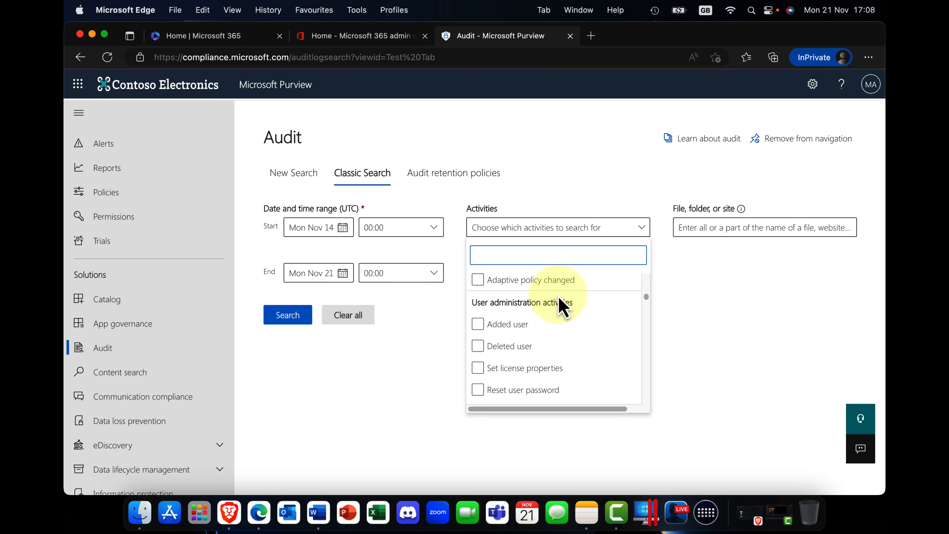
scroll(563, 306, down, 1)
click(553, 303)
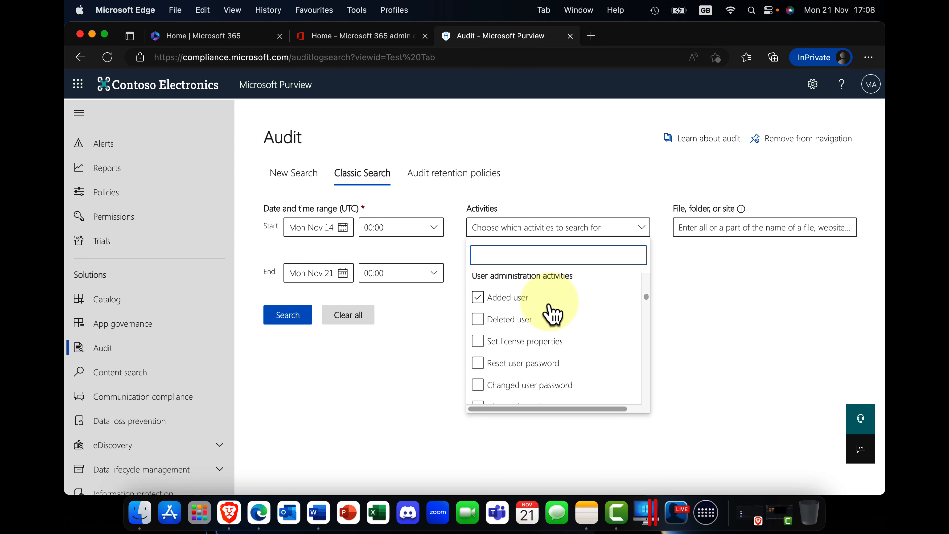
scroll(553, 310, down, 3)
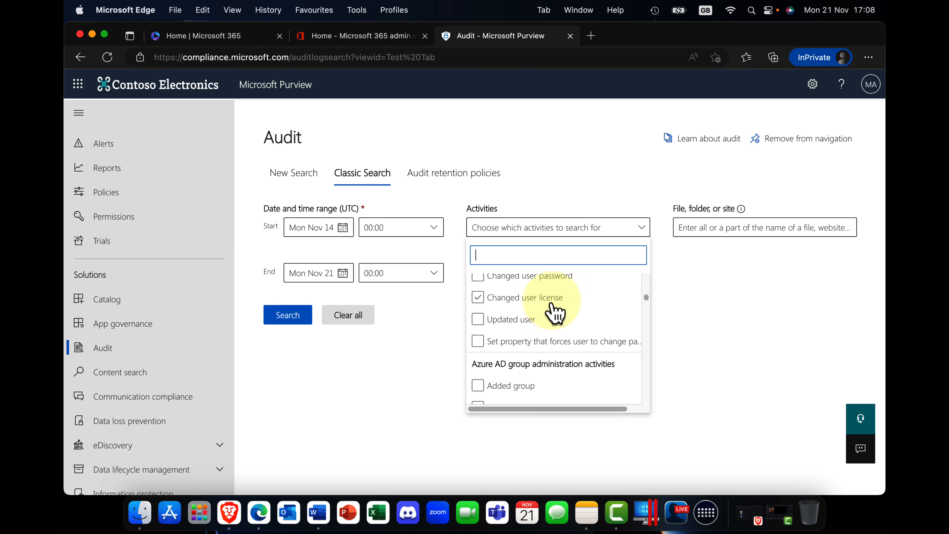
click(703, 290)
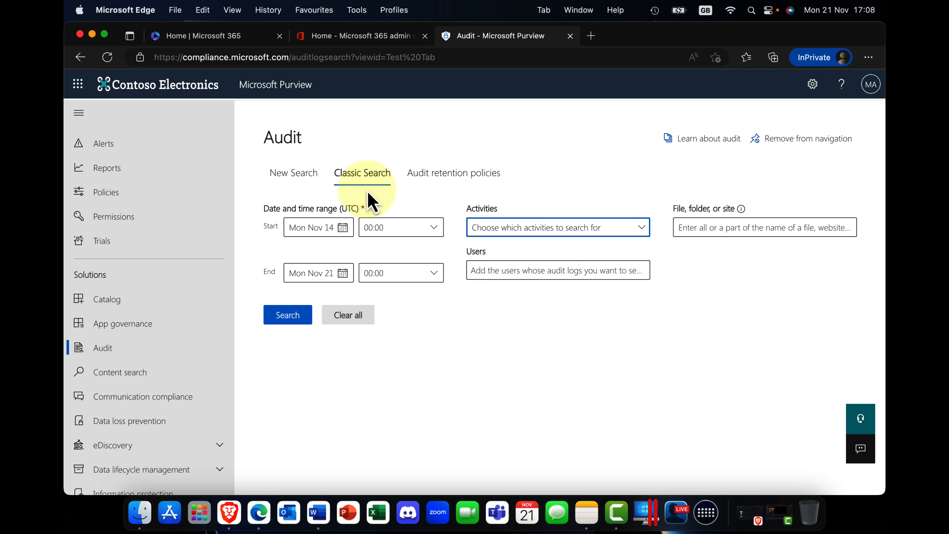
click(293, 178)
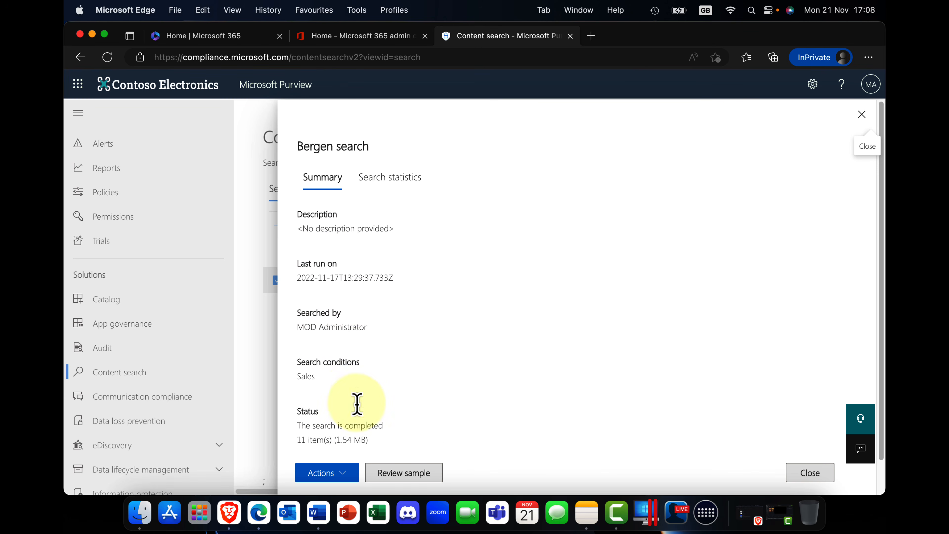
In Content search, review the actions and sample items for Bergen search, close its details and clear its selection.
click(349, 473)
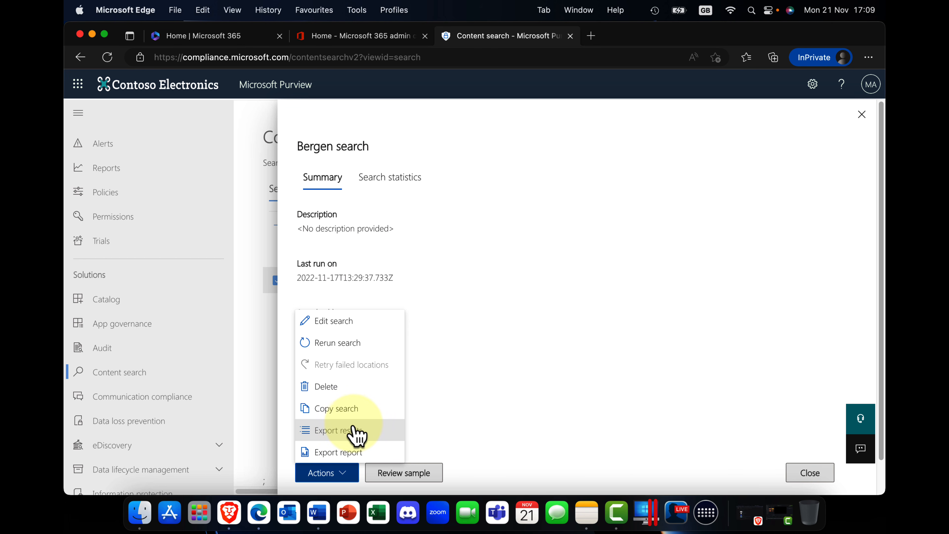
click(467, 435)
click(424, 473)
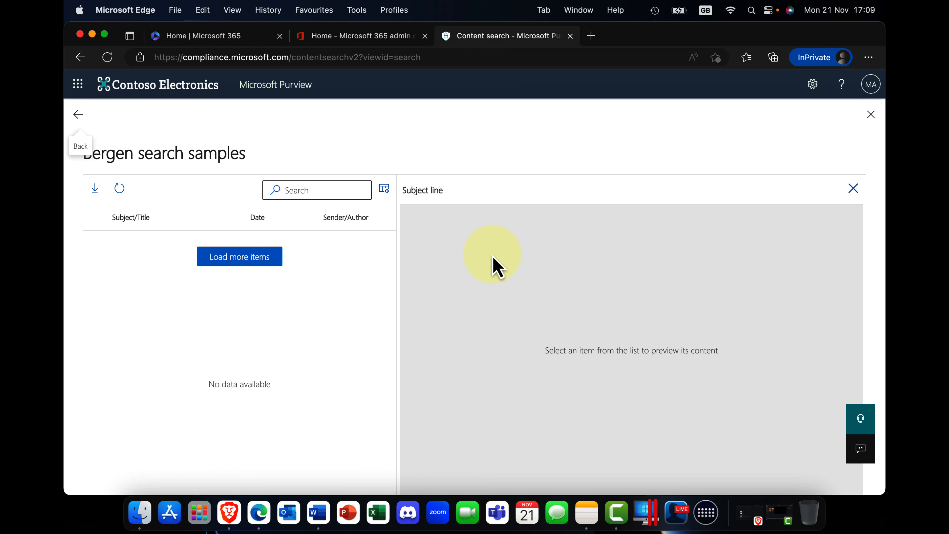
click(77, 114)
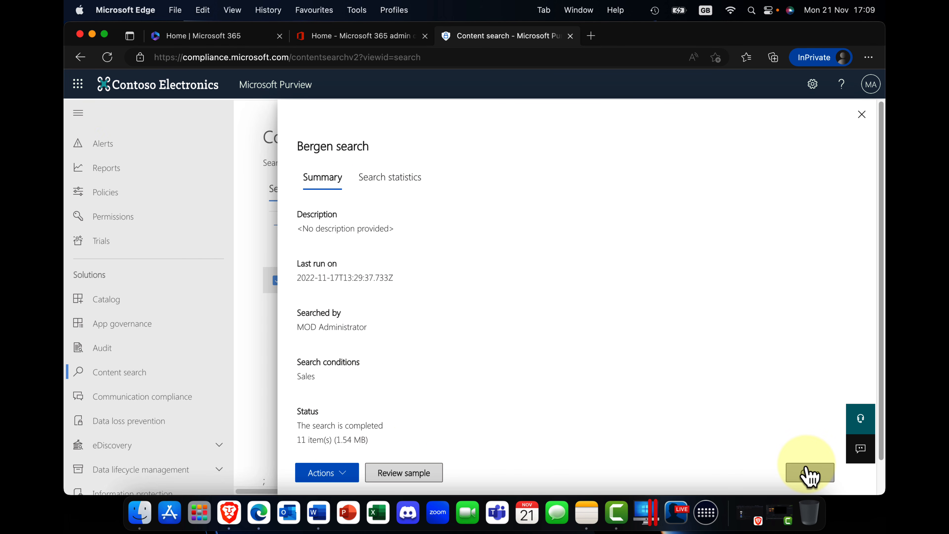
click(344, 478)
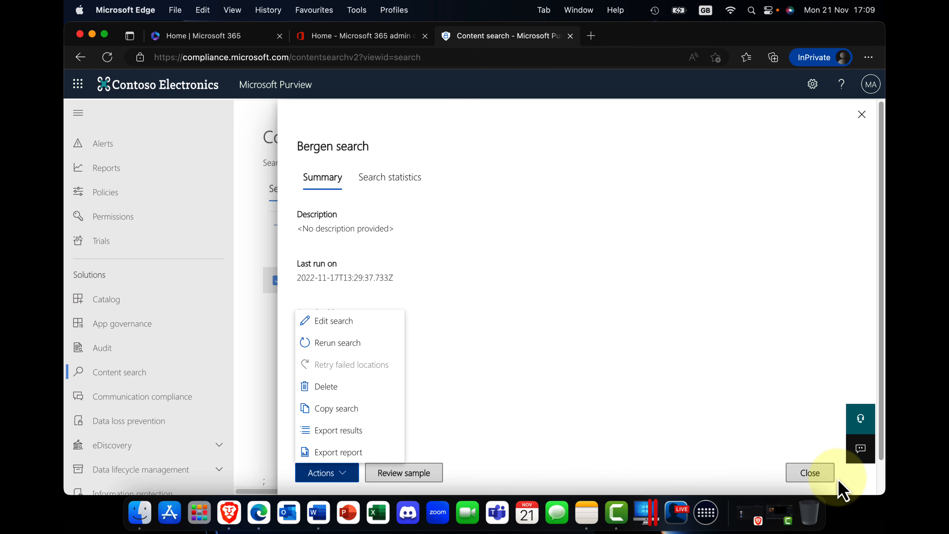
click(826, 483)
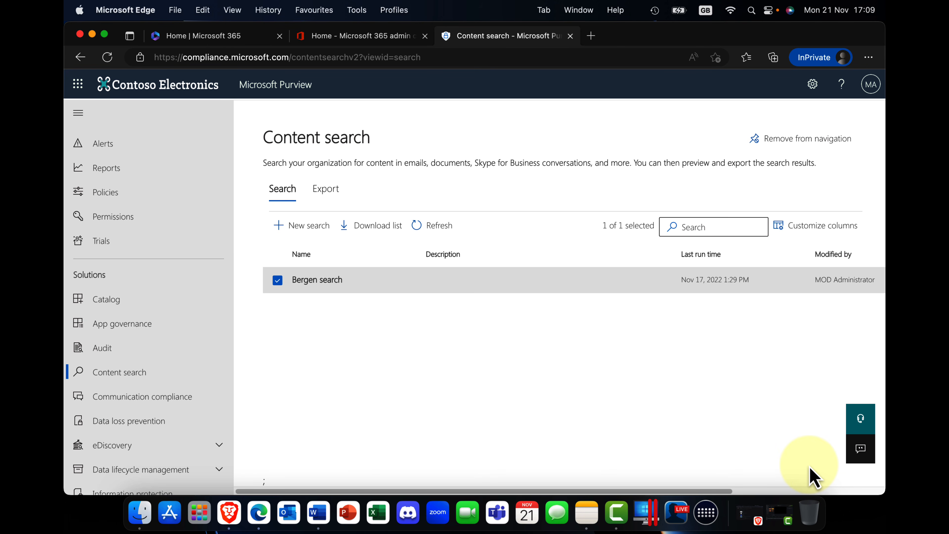
click(272, 286)
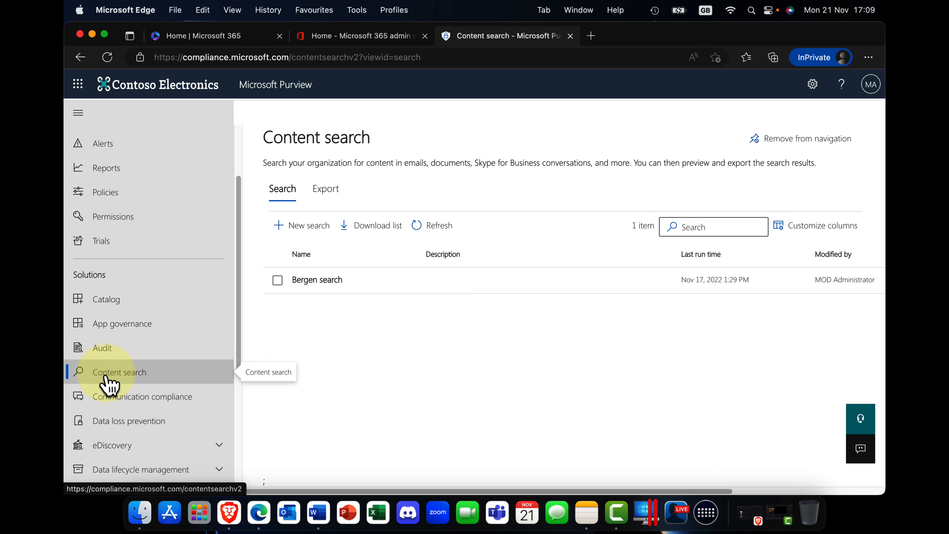
Examine the holds and searches of the eDiscovery (Standard) case with status Closing, and open DMCase1 in eDiscovery (Premium).
click(210, 449)
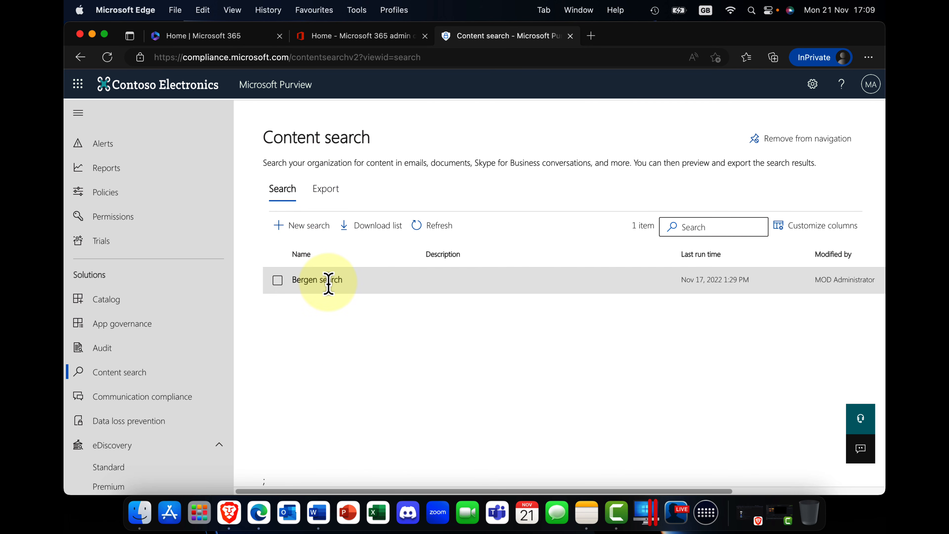
scroll(157, 440, down, 2)
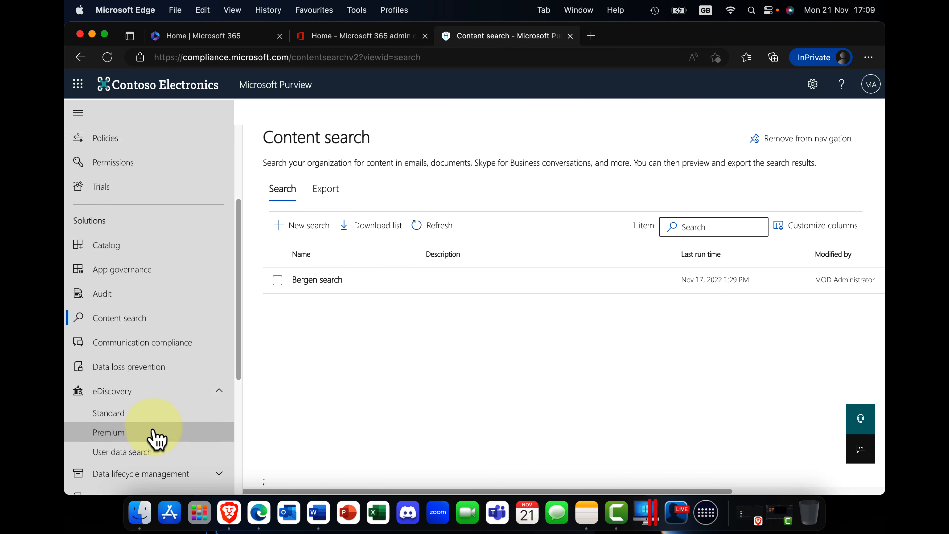
click(107, 412)
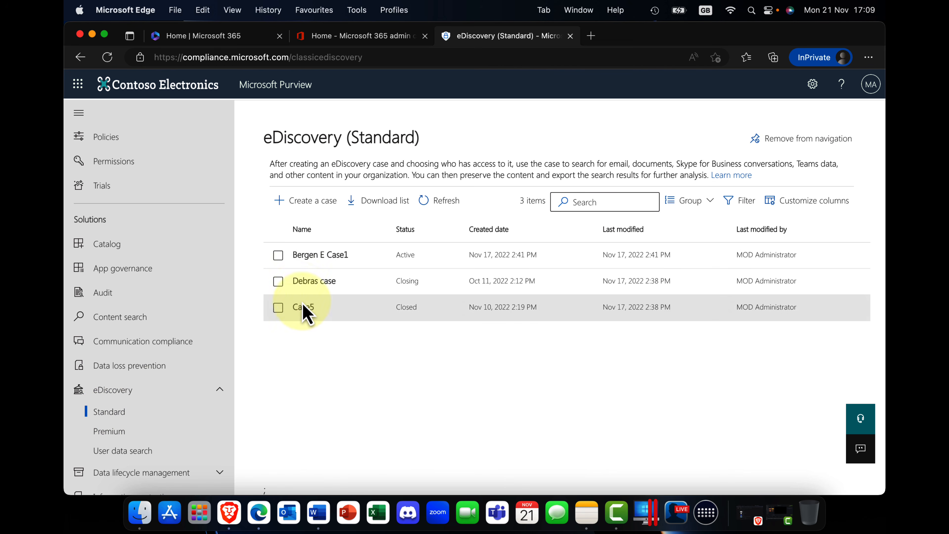
click(325, 283)
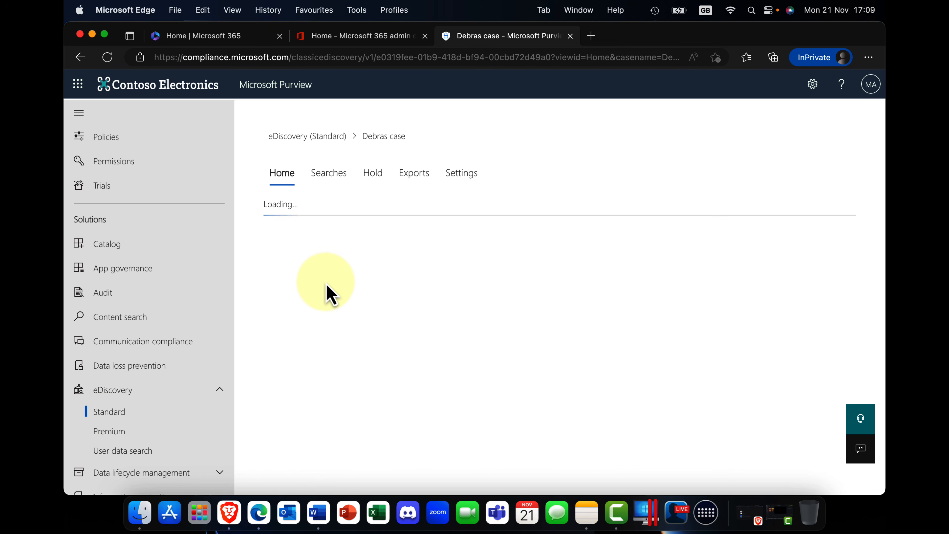
click(375, 185)
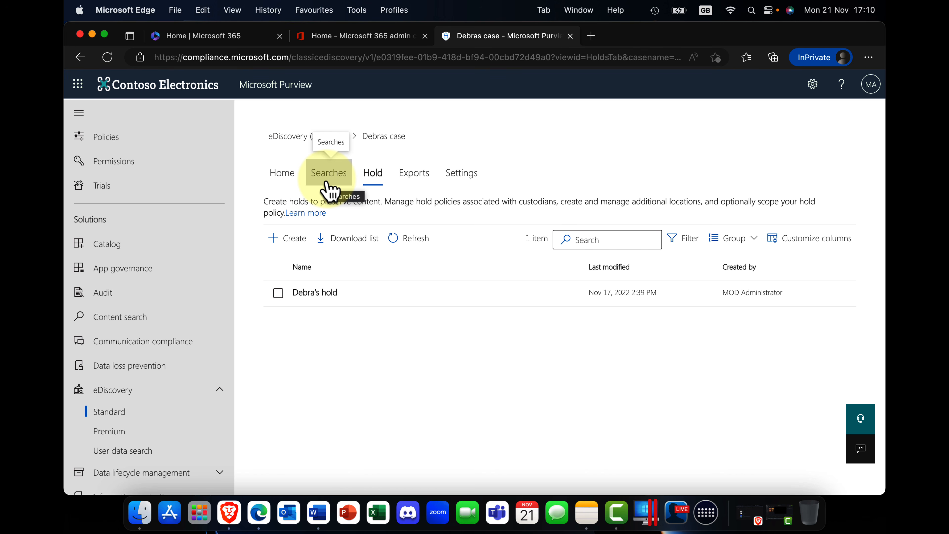
click(328, 172)
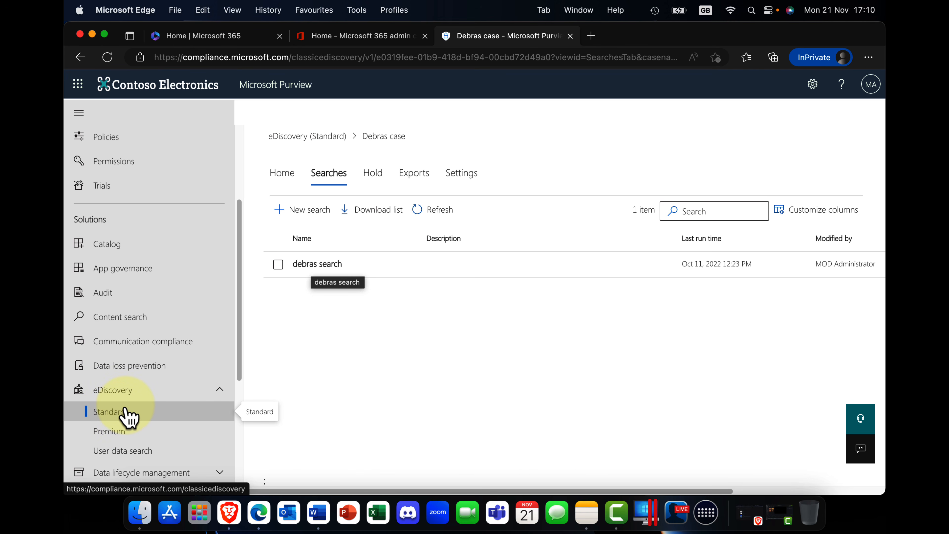
click(118, 441)
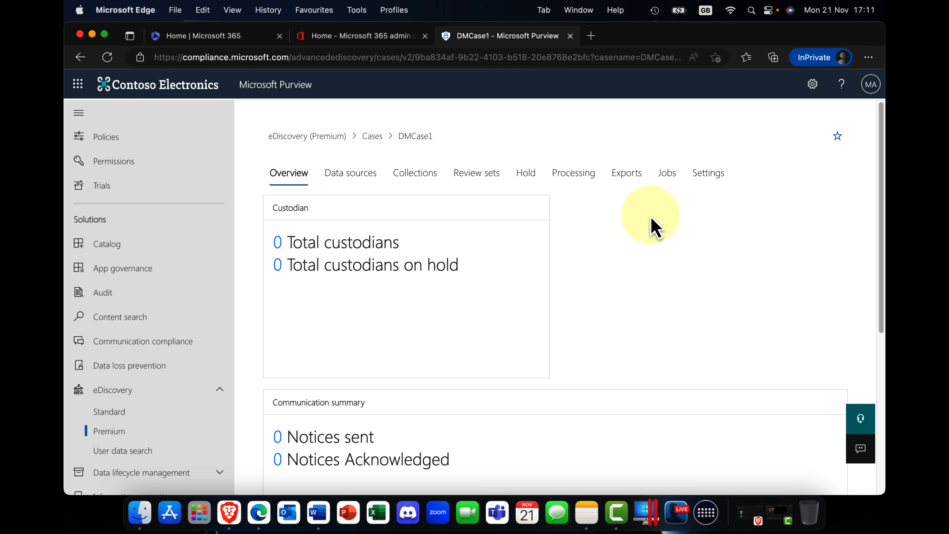
Open the retention policies of Data lifecycle management for Microsoft 365.
scroll(152, 336, down, 5)
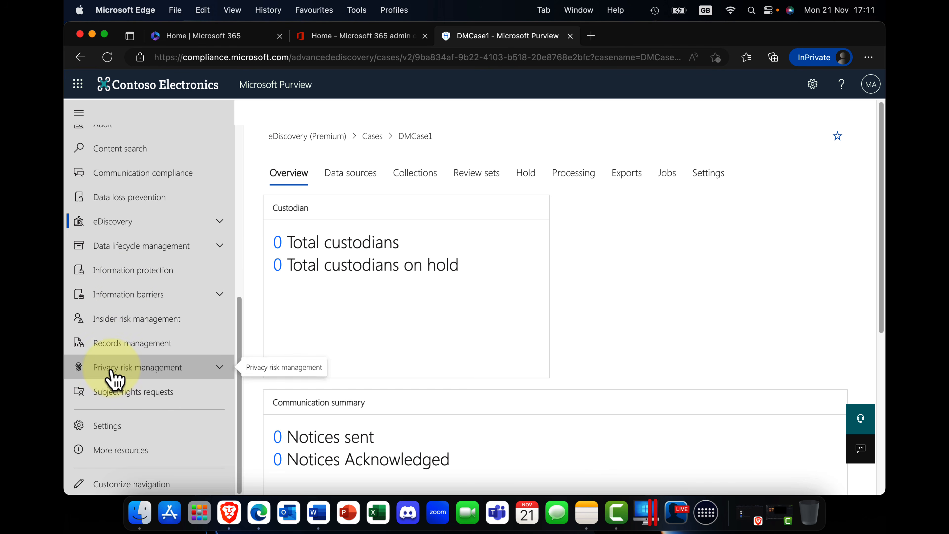
click(173, 246)
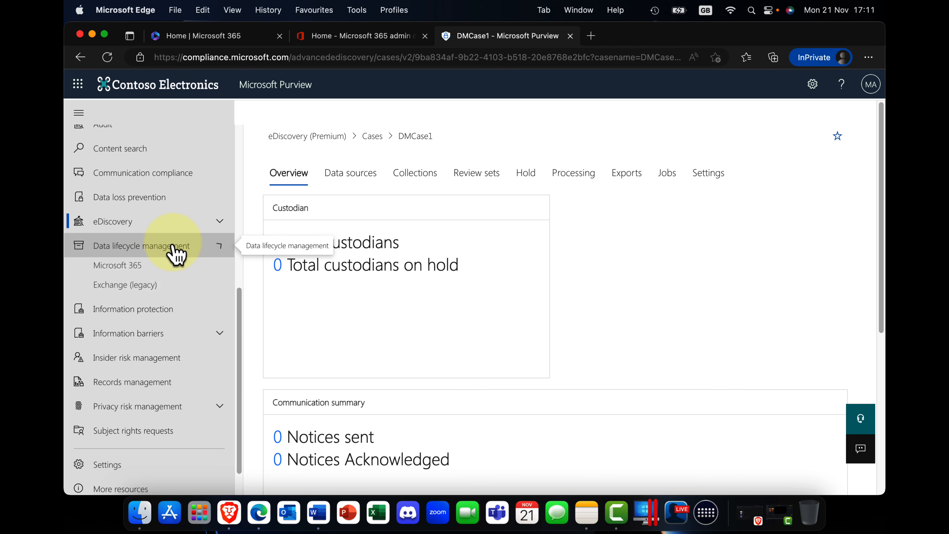
click(115, 277)
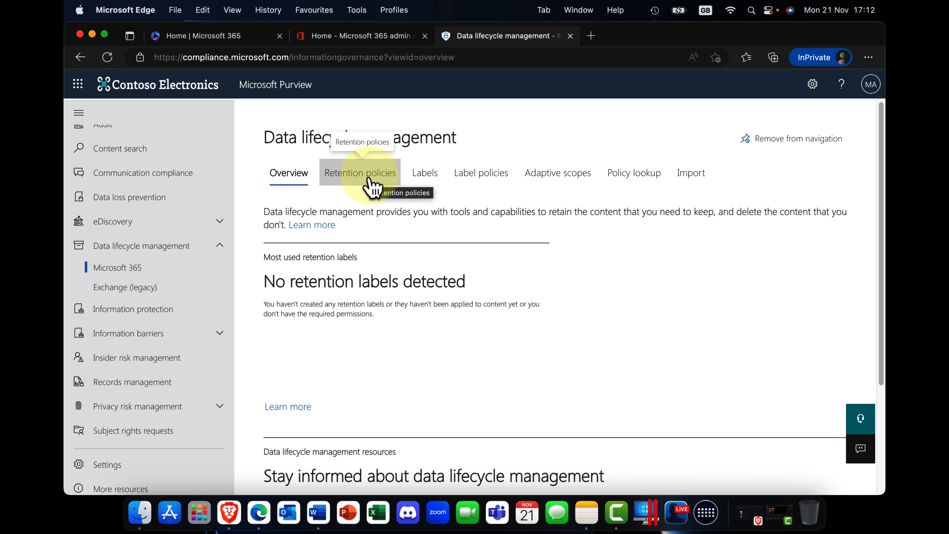
click(372, 187)
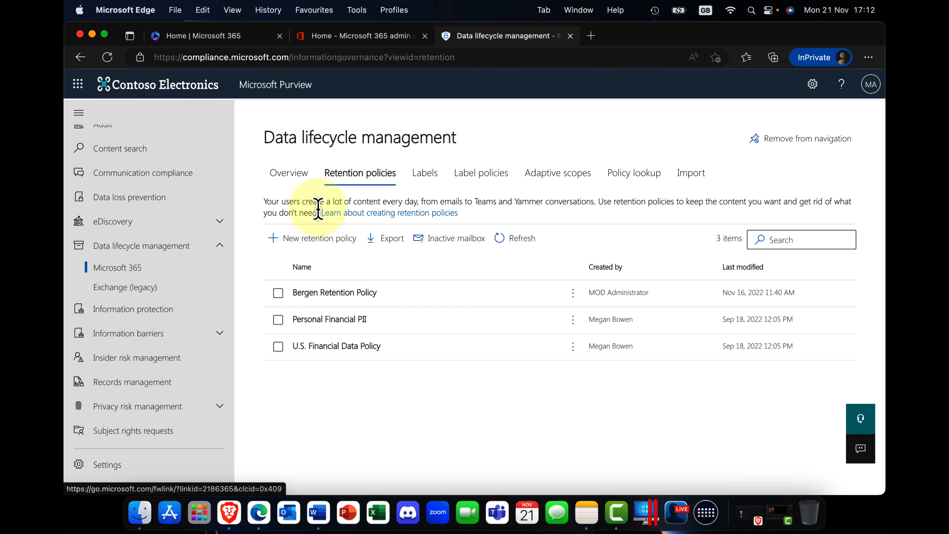
Start a new retention policy named London Policy, leave its description blank, and continue to the policy type.
click(300, 246)
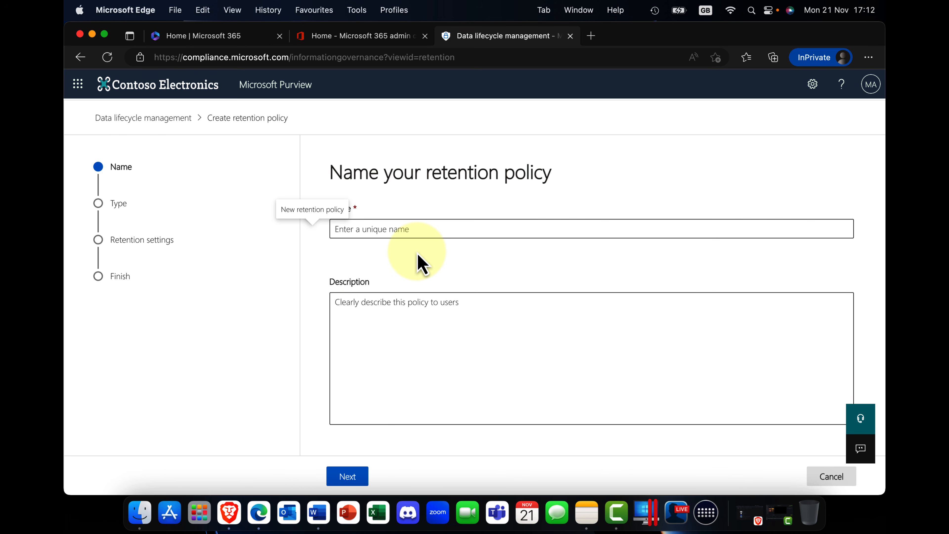
click(400, 229)
text(London Policy)
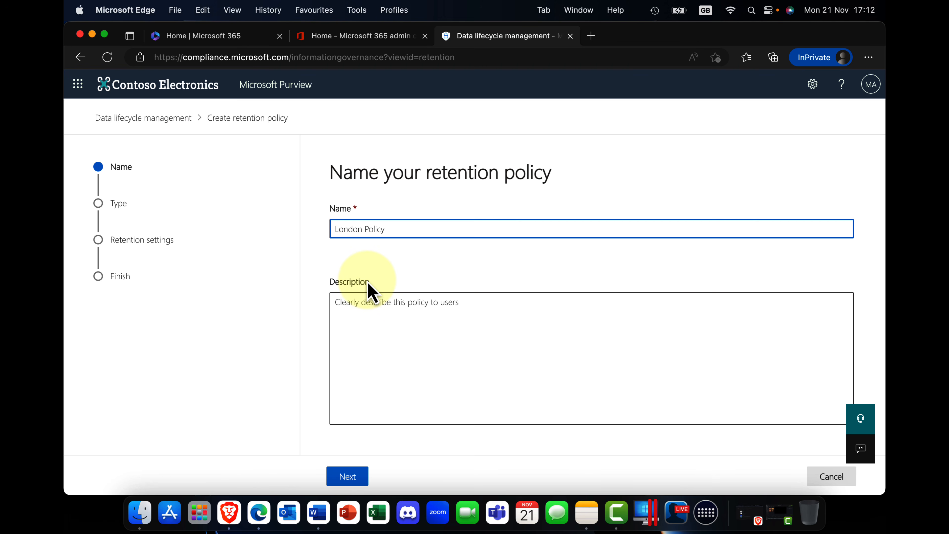
click(382, 311)
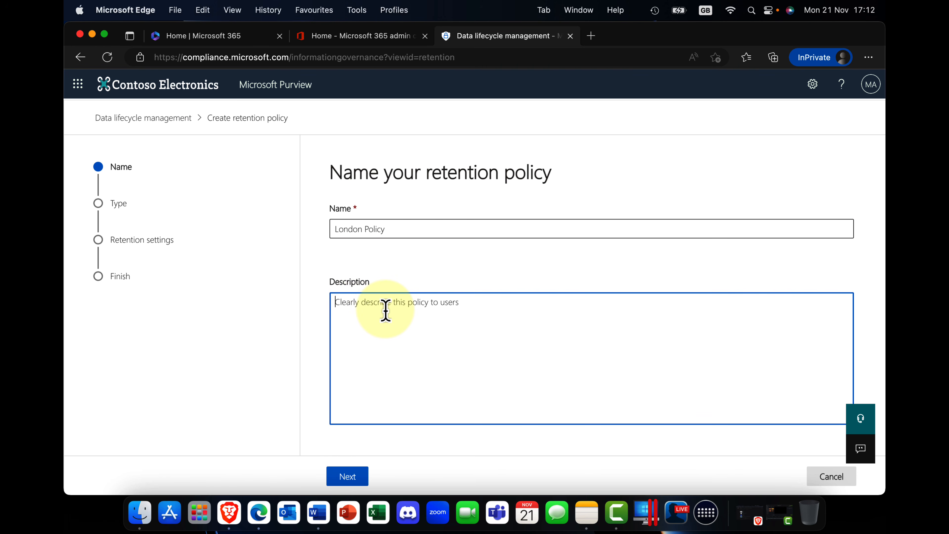
click(362, 474)
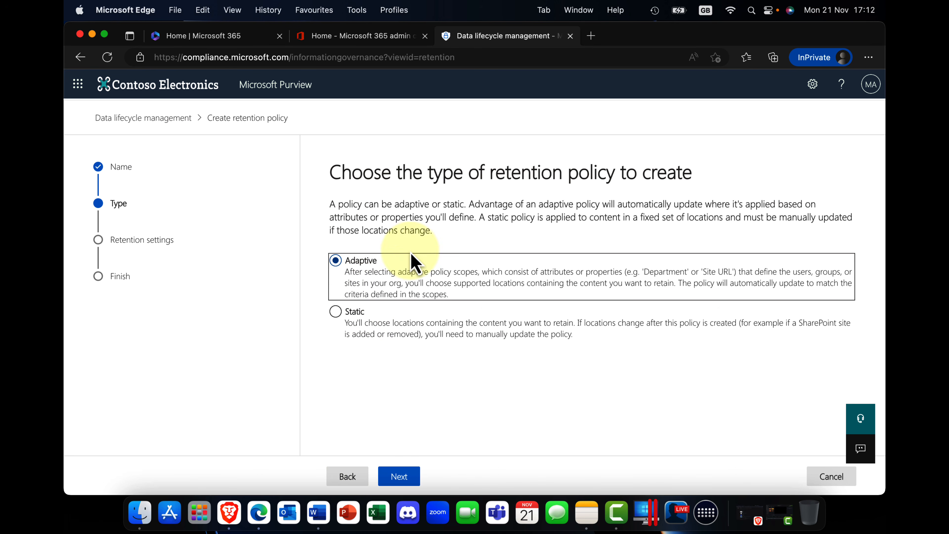
Make the retention policy static and continue to its locations.
click(320, 288)
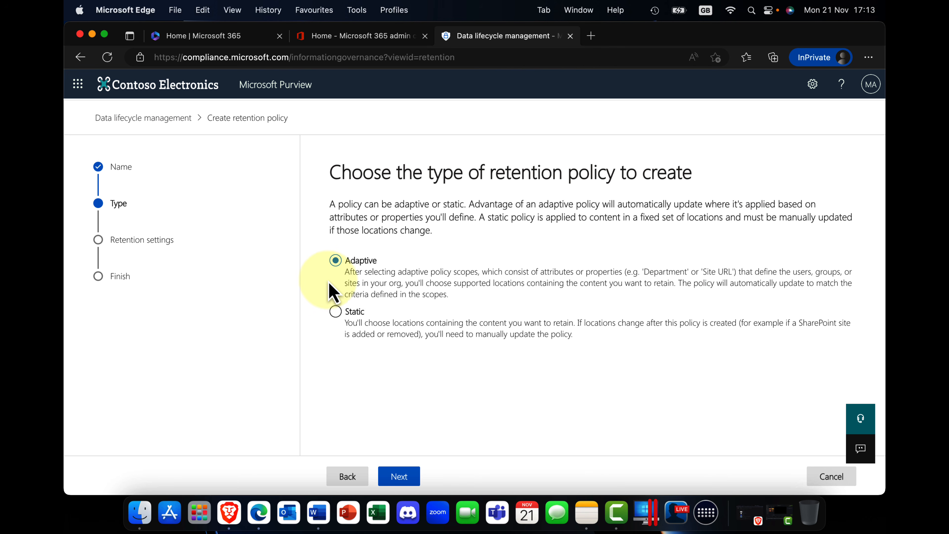
click(351, 312)
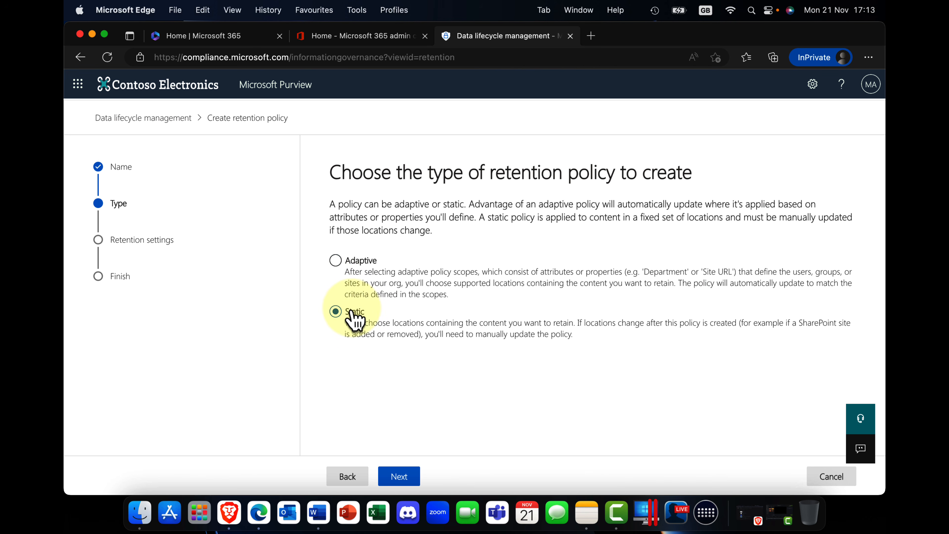
click(391, 479)
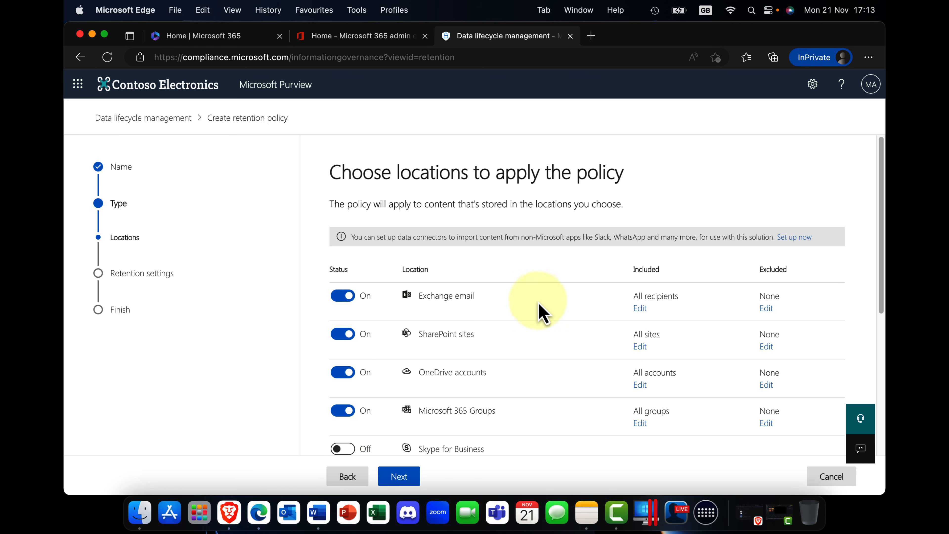
Limit the policy's Exchange email location to Finance Team and Legal Team, and continue to the retention settings.
click(640, 308)
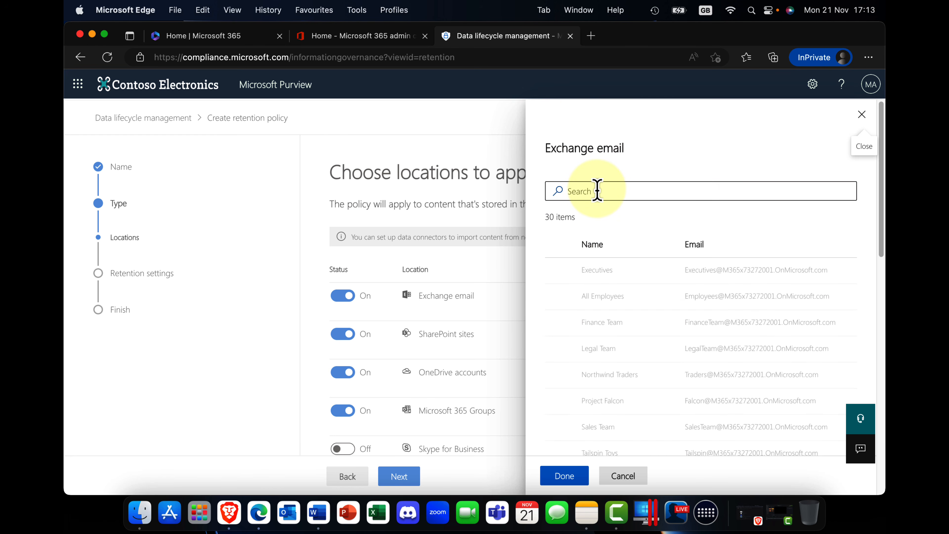
click(557, 351)
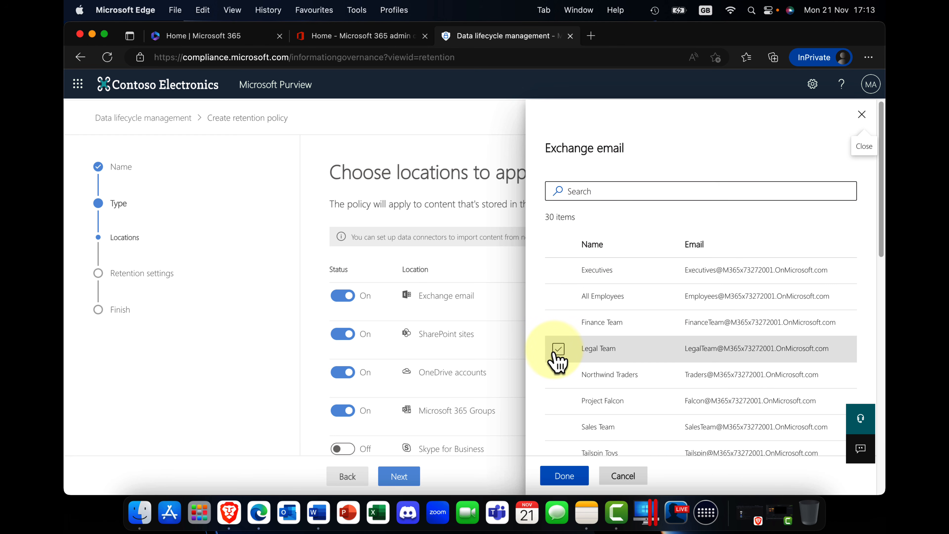
click(556, 325)
click(558, 353)
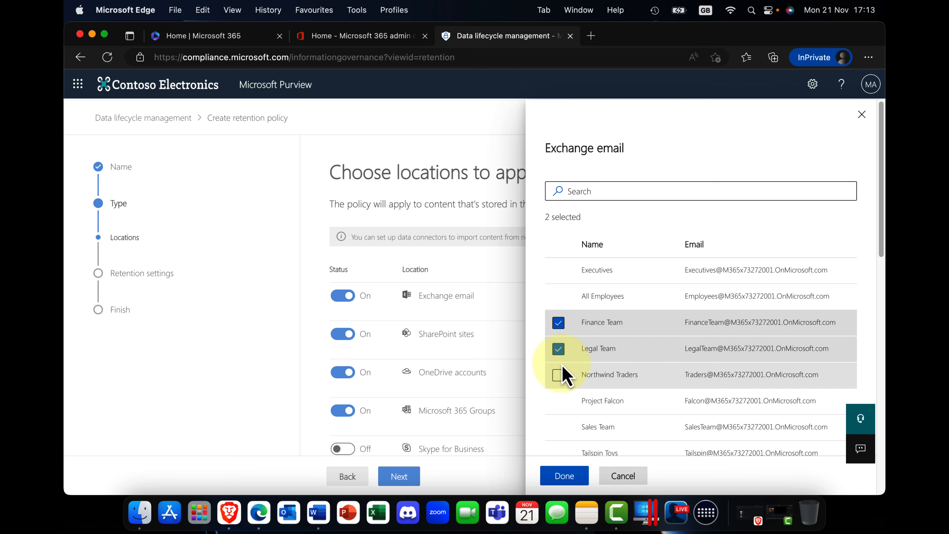
click(564, 476)
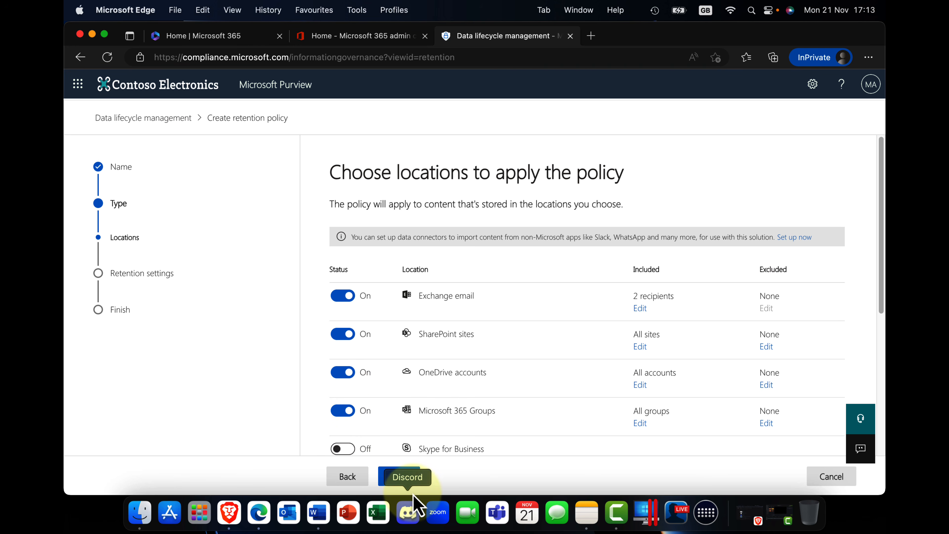
click(397, 480)
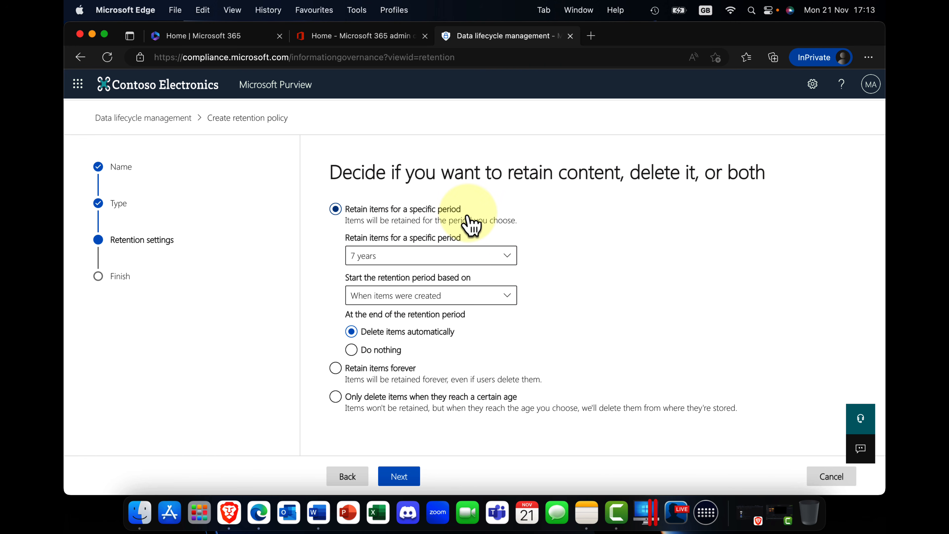
Set a custom retention period of 1 year and review the start options, keeping When items were created.
click(508, 258)
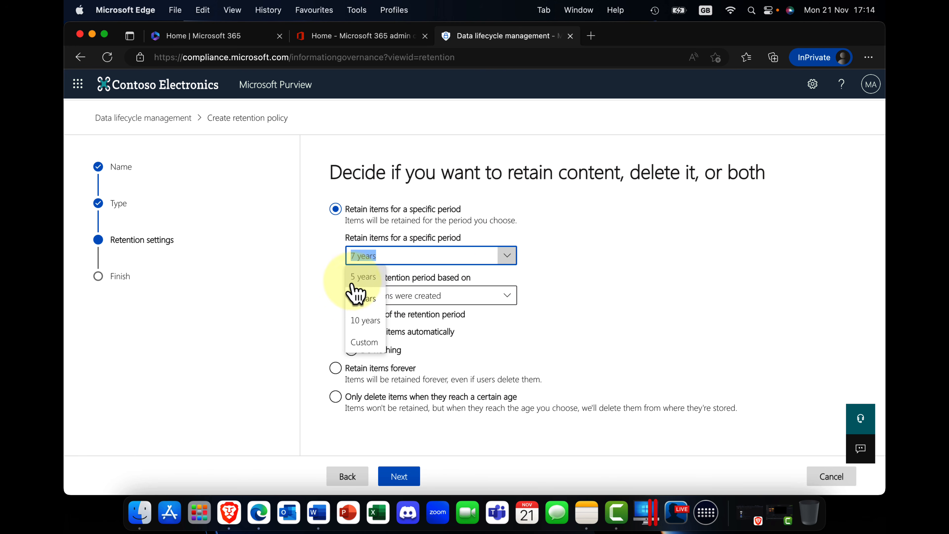
click(365, 343)
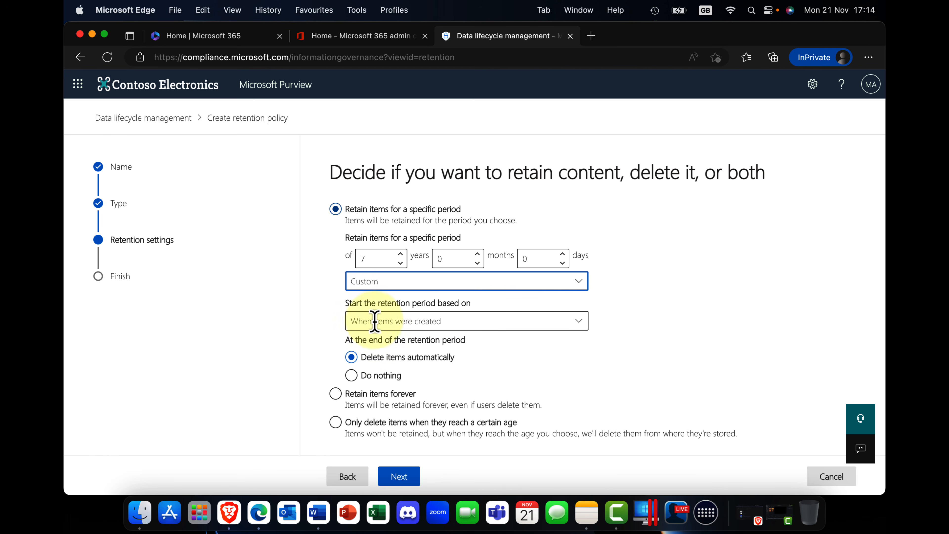
click(400, 263)
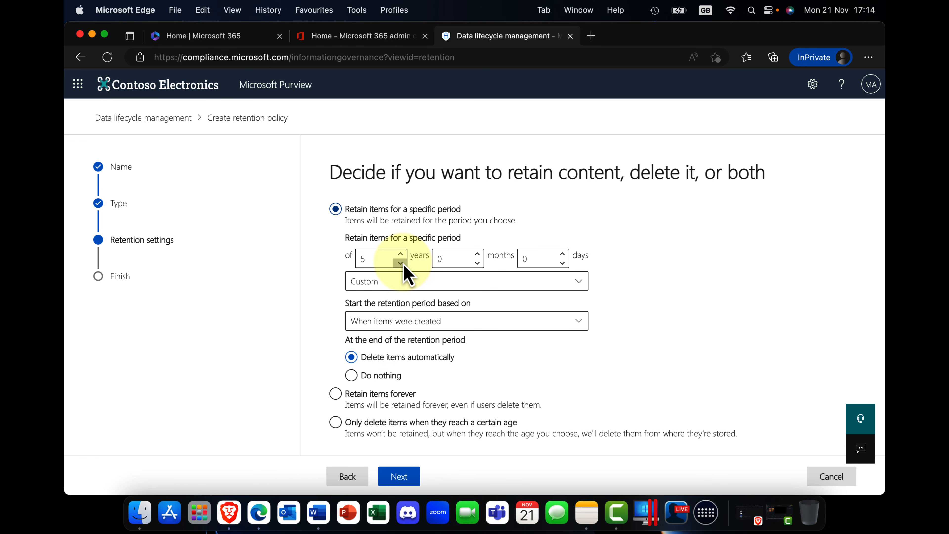
click(400, 262)
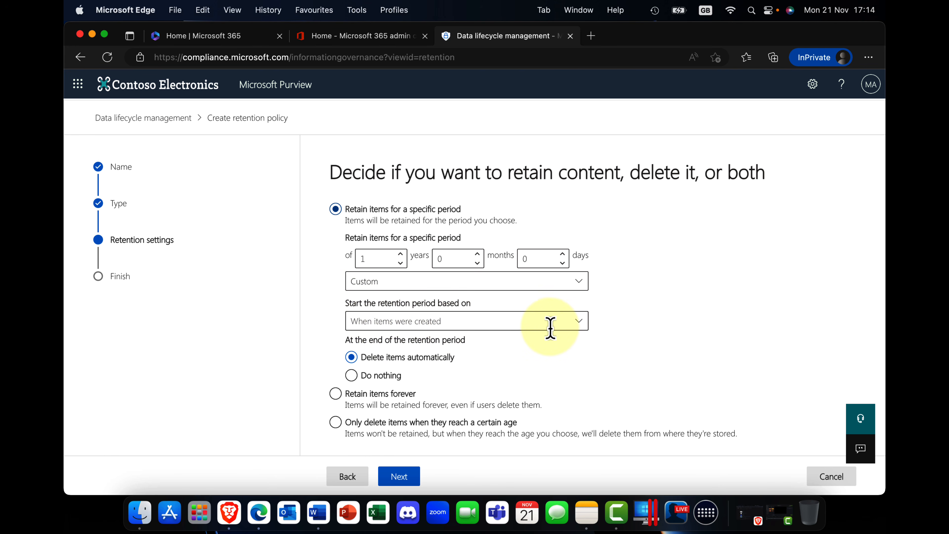
click(581, 328)
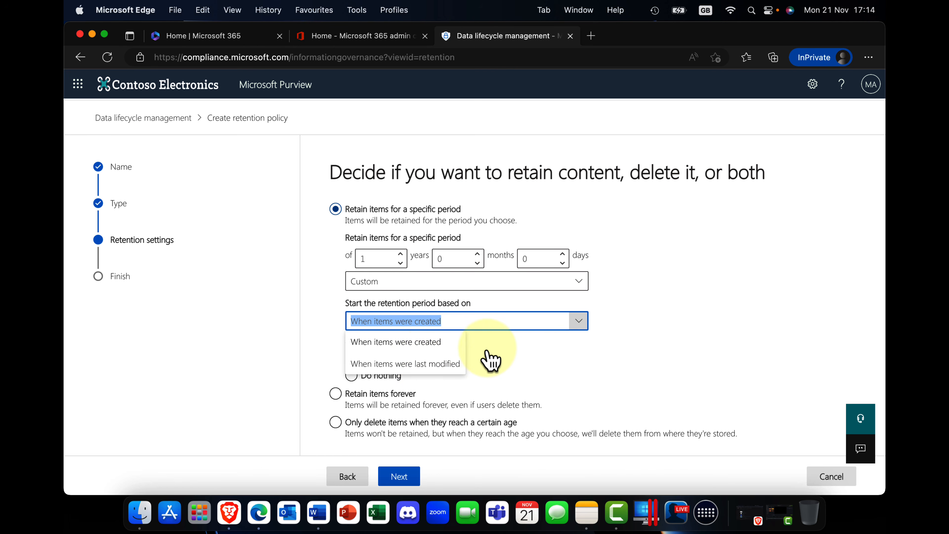
click(485, 358)
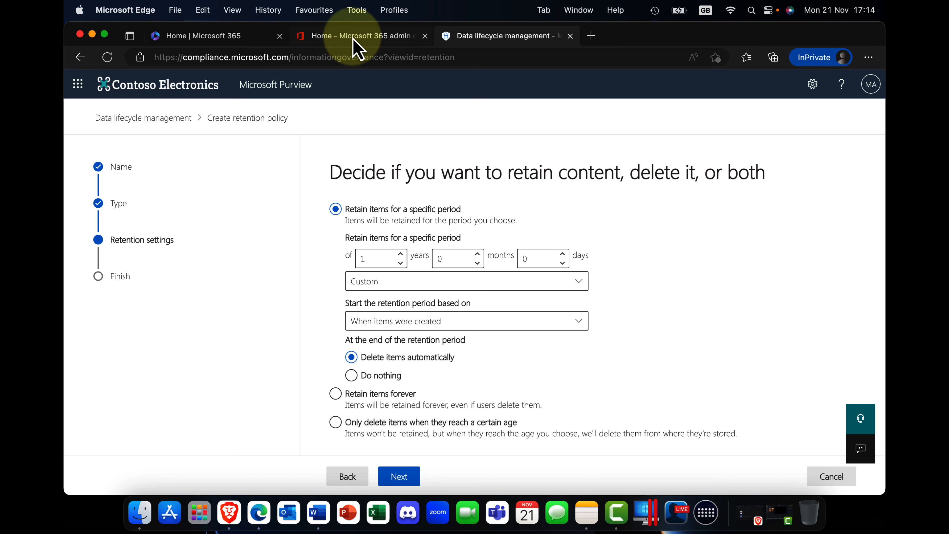
Switch to the Microsoft 365 admin center, go to the SharePoint admin center's active sites, and open the London IT Support site.
click(355, 46)
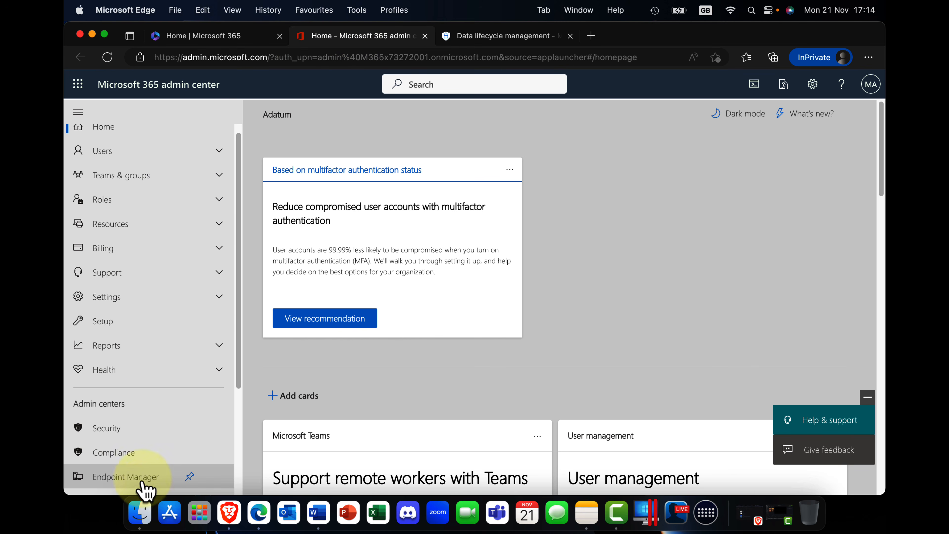
scroll(131, 449, down, 5)
click(111, 404)
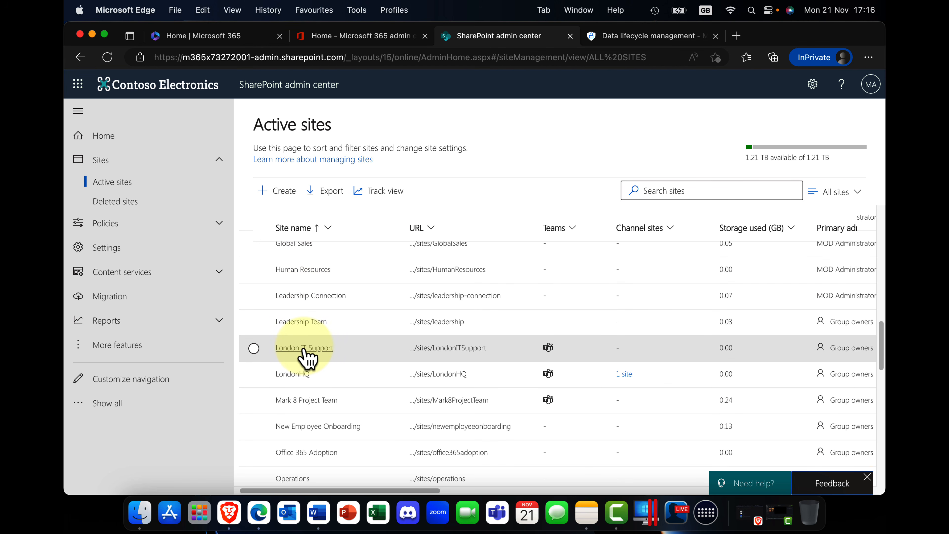
click(304, 348)
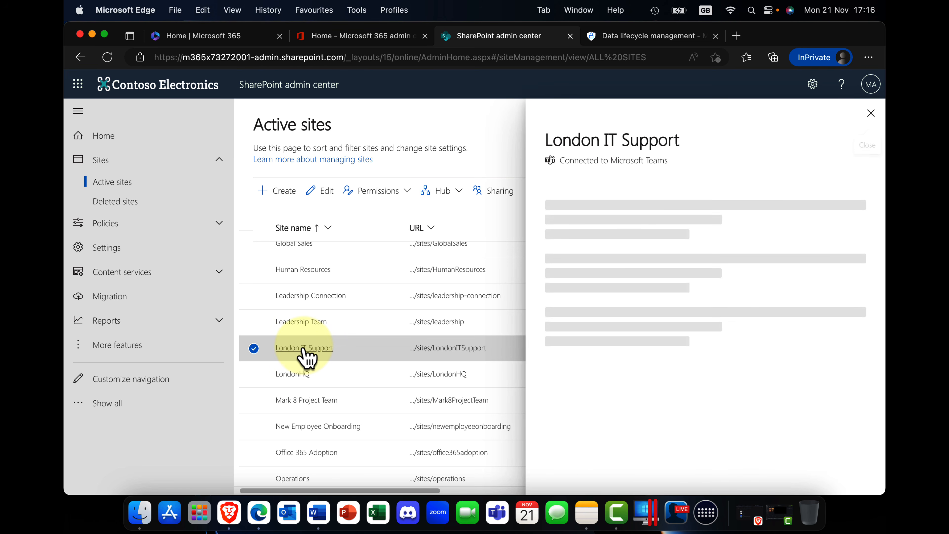
click(744, 302)
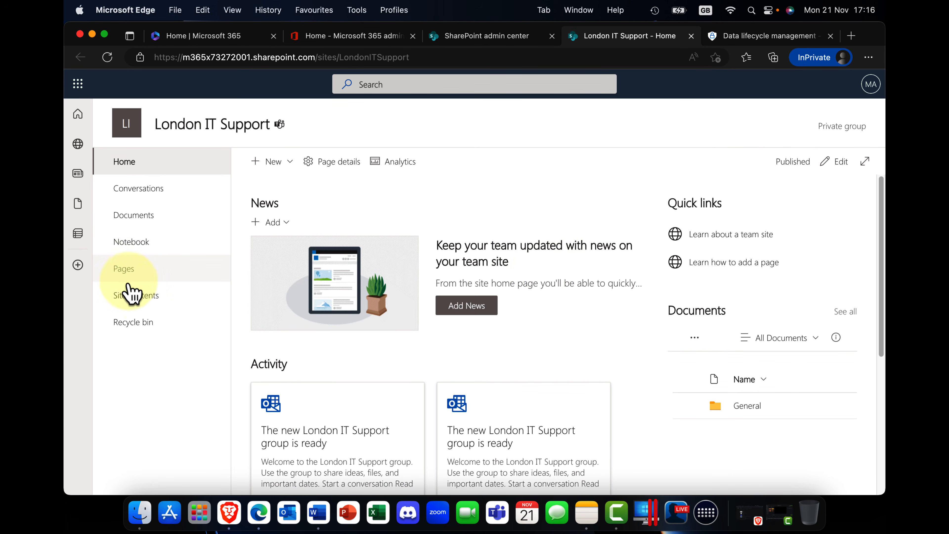
View the London IT Support site's recycle bin and second-stage recycle bin, dismissing the site design prompt.
click(142, 324)
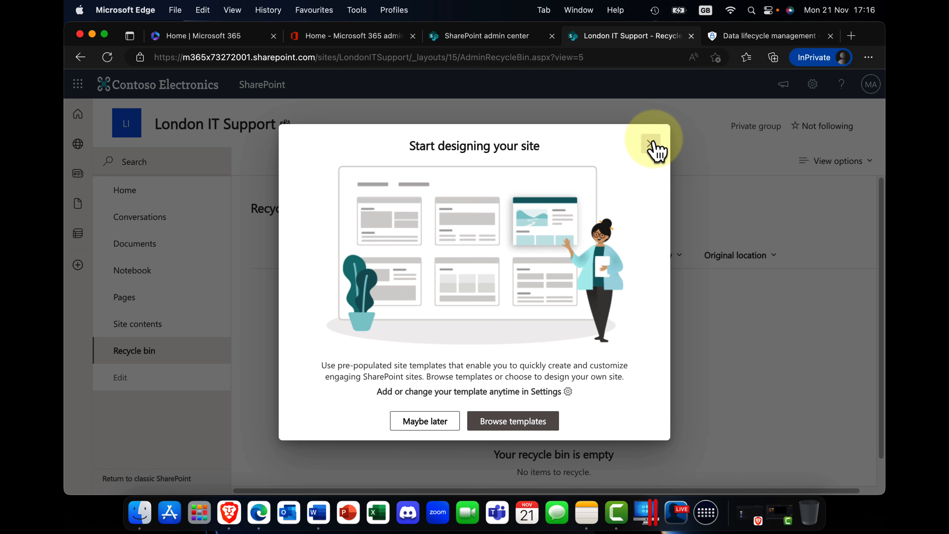
click(650, 143)
scroll(482, 295, down, 1)
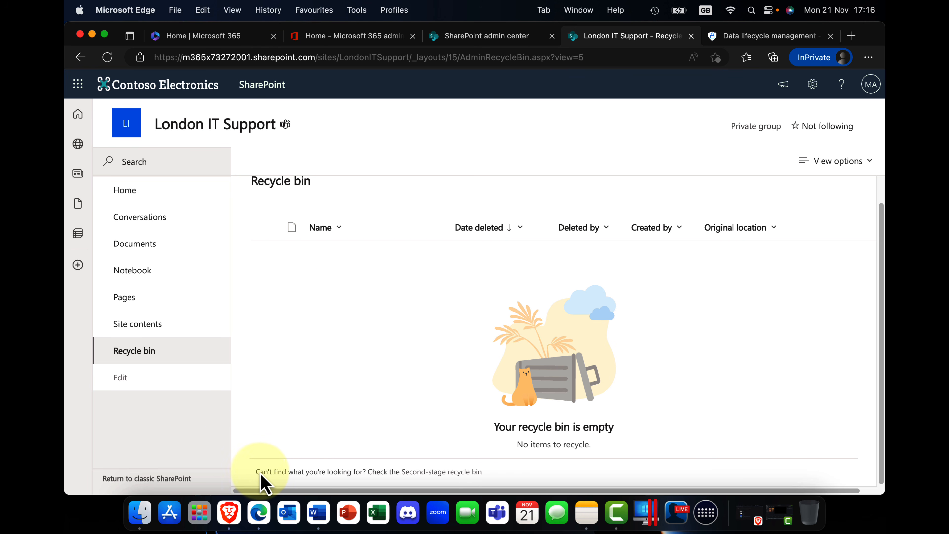
click(472, 472)
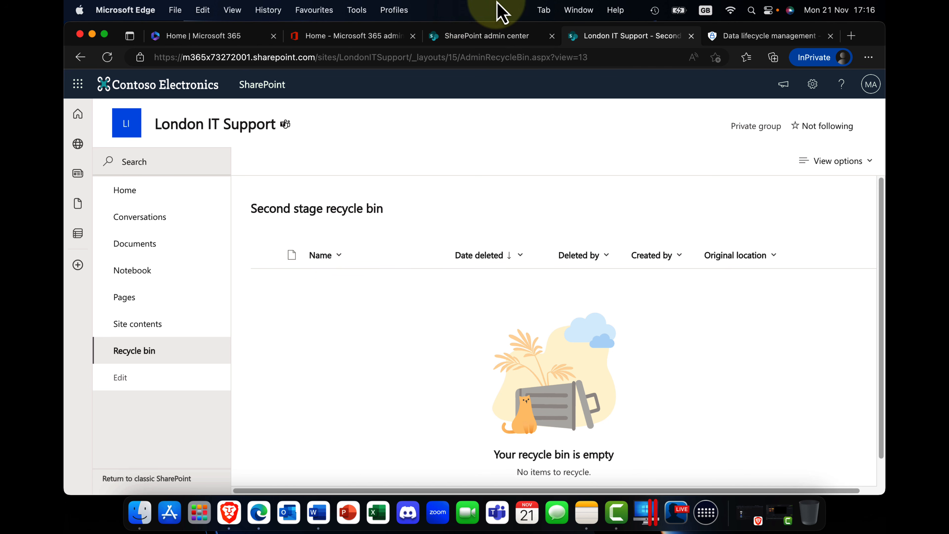
Close the London IT Support site and its details, and return to the retention policy setup in Microsoft Purview.
click(690, 37)
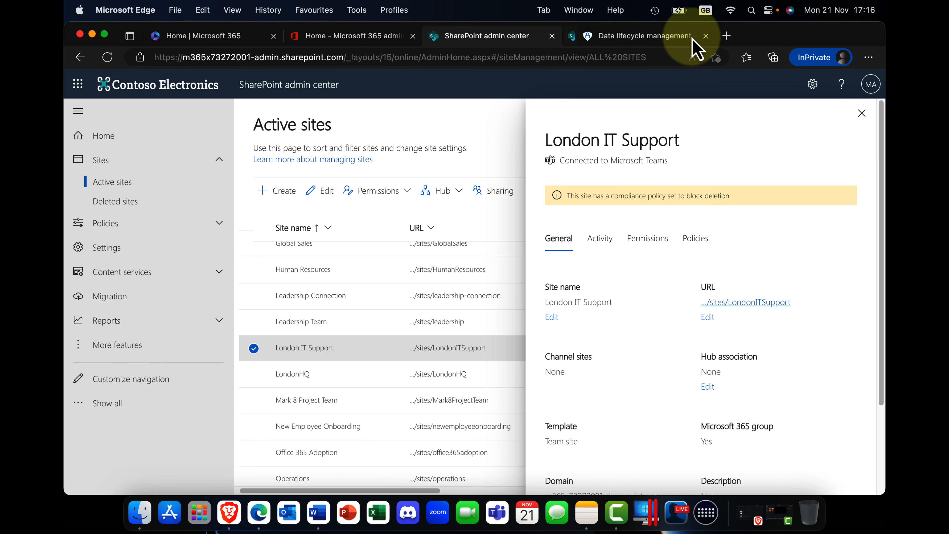
click(860, 119)
click(635, 37)
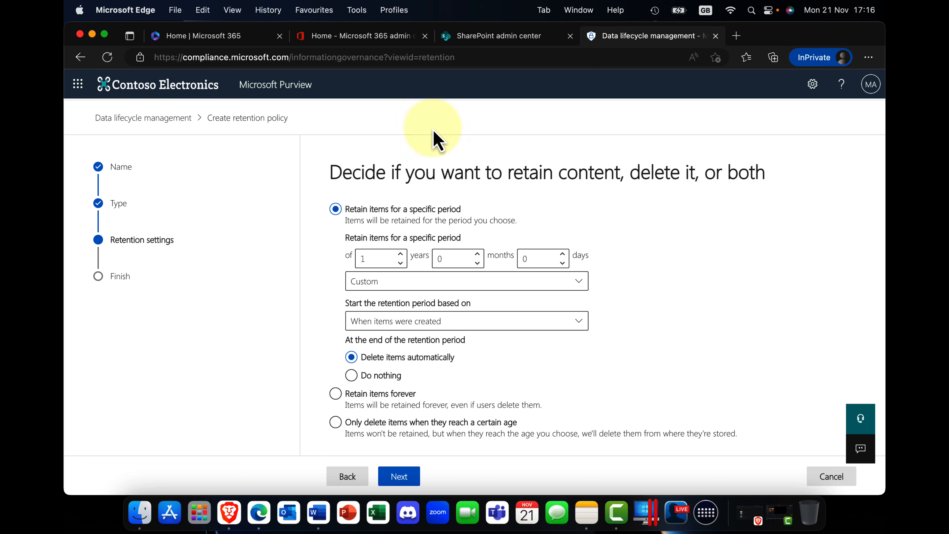
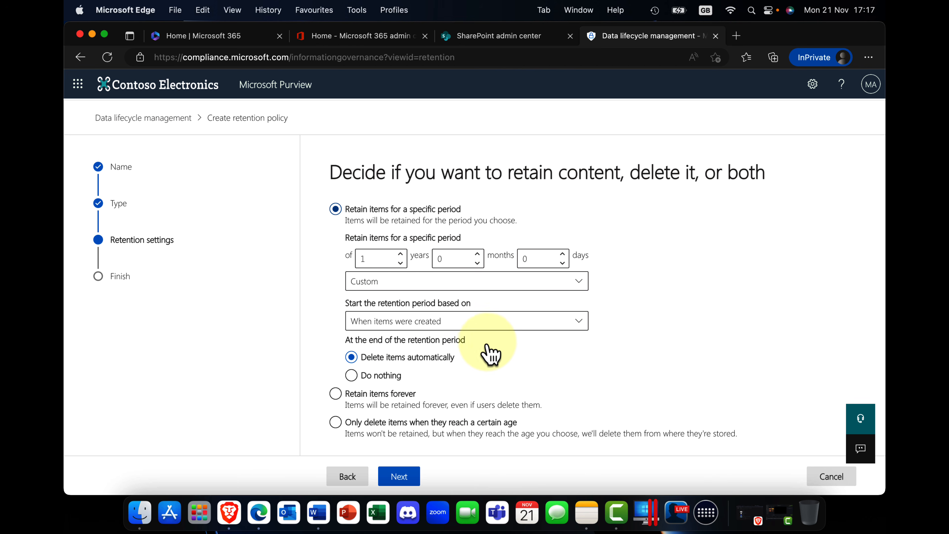
Set items to have nothing done after the retention period, compare the forever and delete-only options, and keep retaining for a specific period.
click(353, 376)
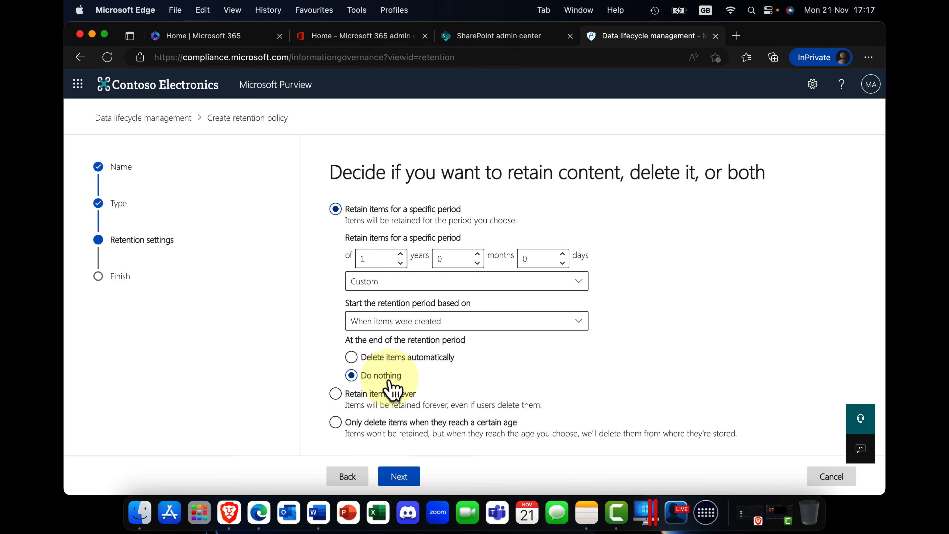
click(362, 395)
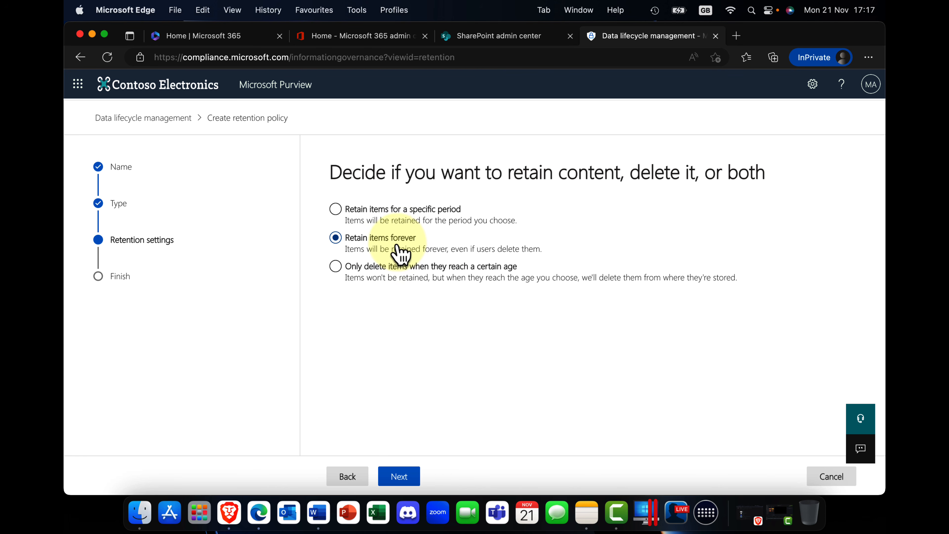
click(400, 222)
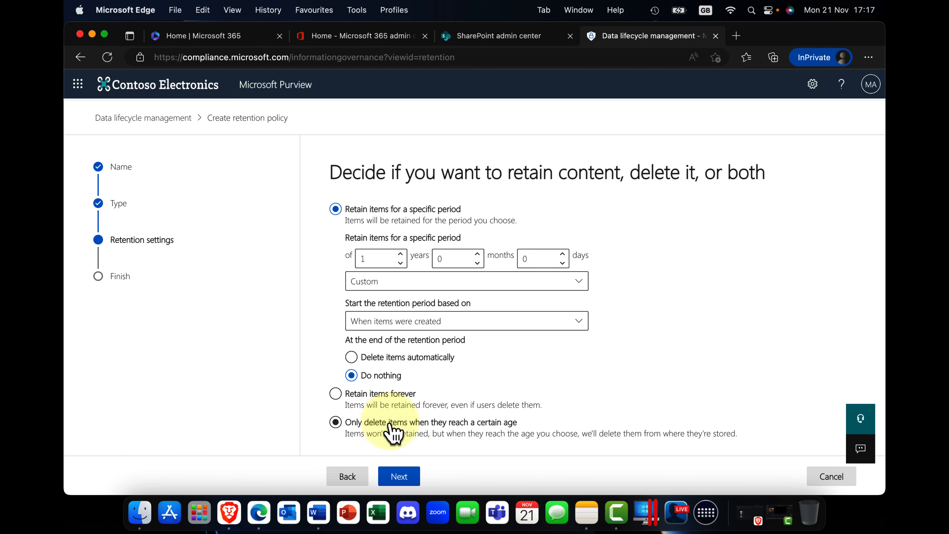
click(462, 438)
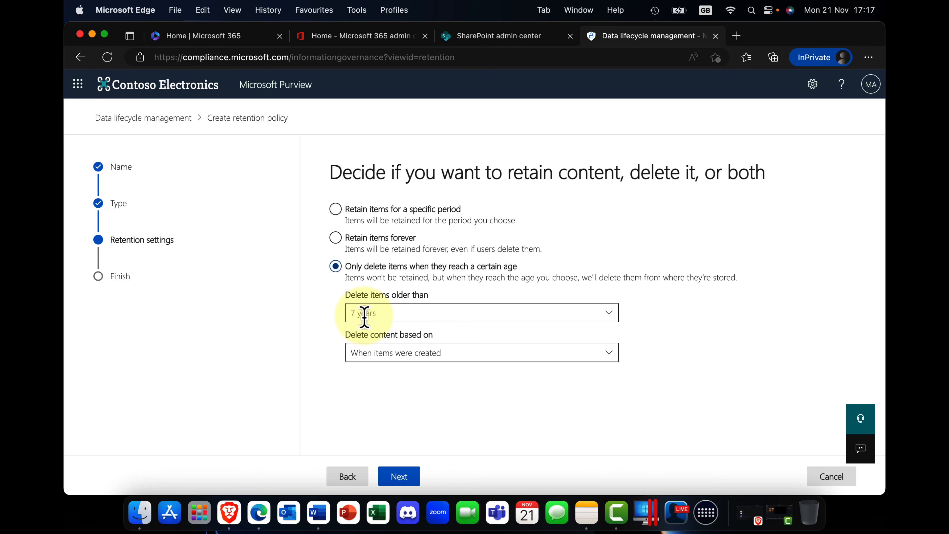
click(336, 209)
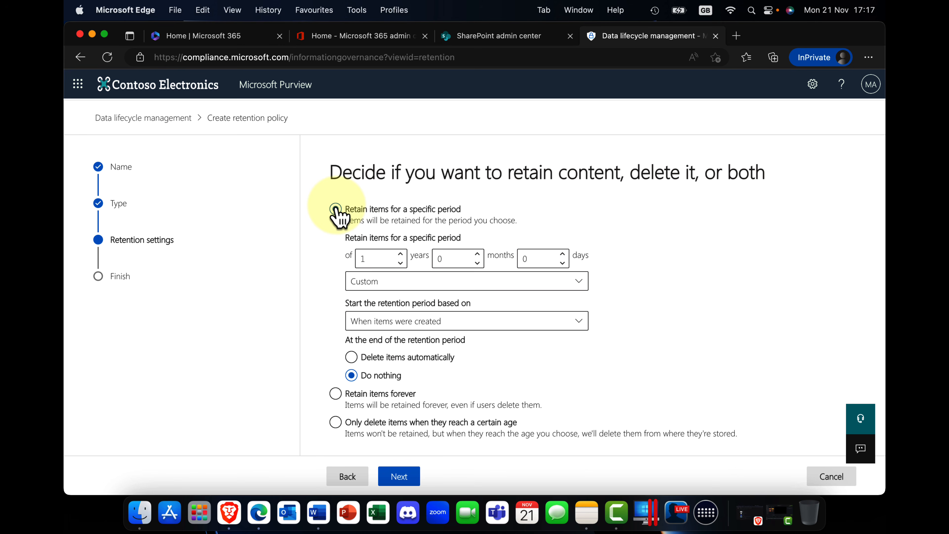
Review and submit the London Policy retention policy, and return to the retention policies list.
click(410, 481)
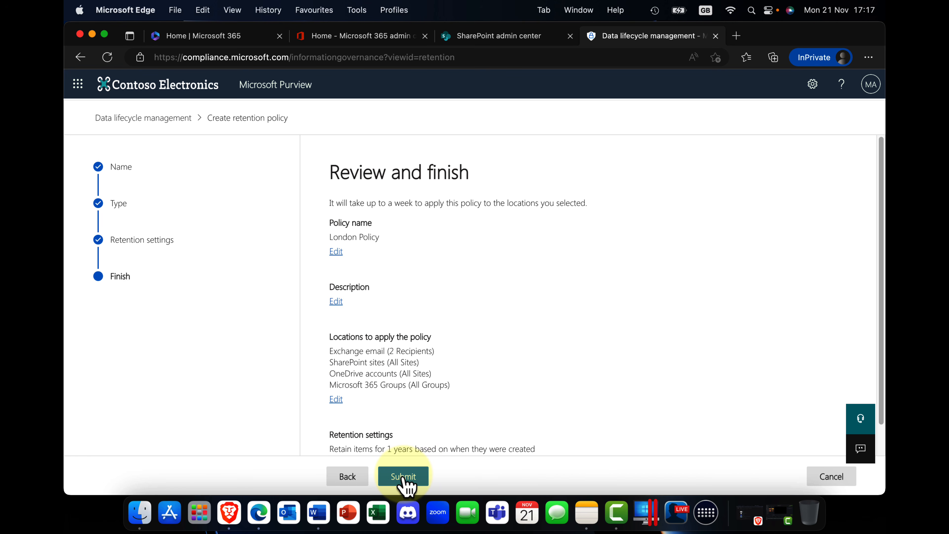
click(403, 478)
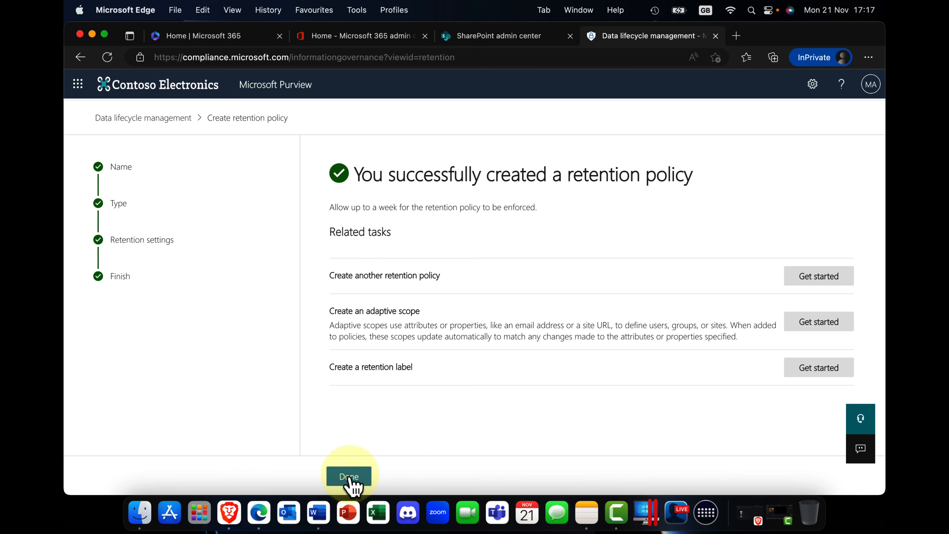
click(349, 477)
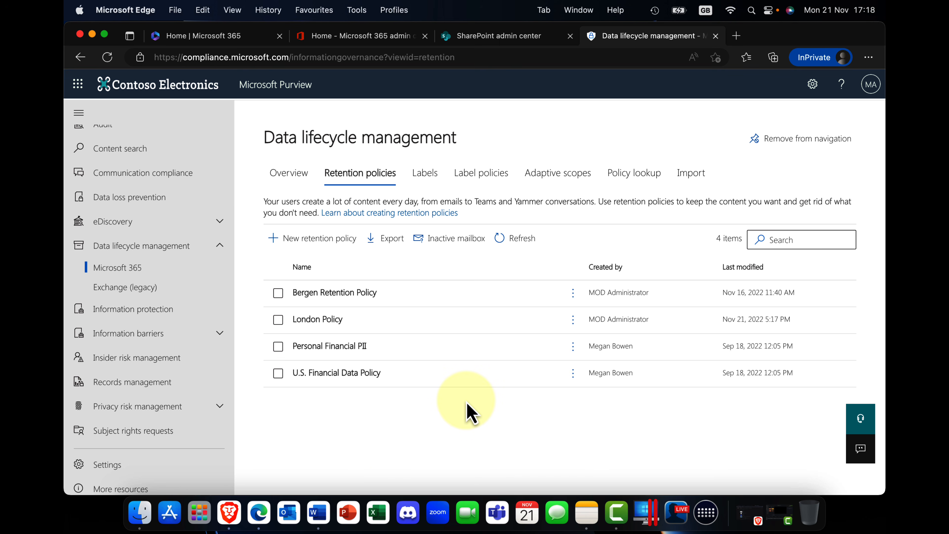
View the details of the Stirling Manager adaptive scope and close them.
click(561, 179)
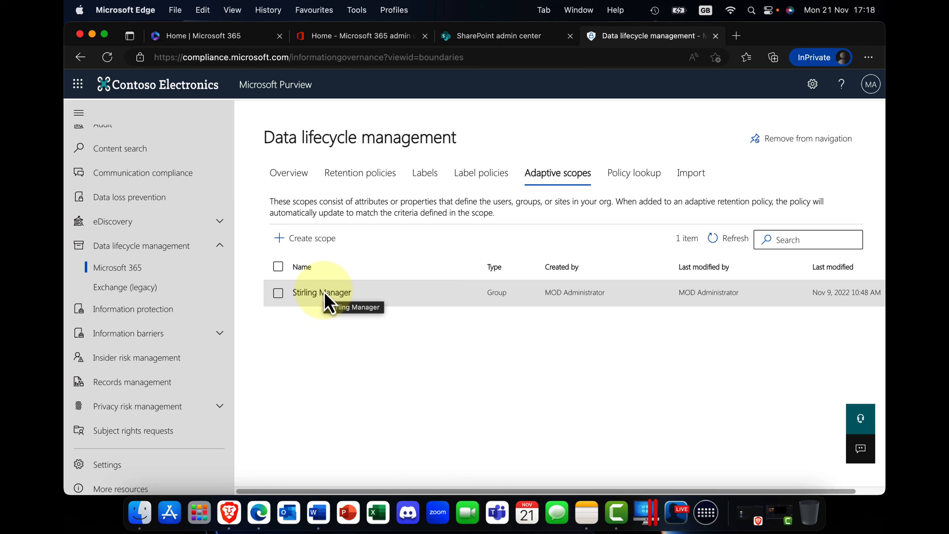
click(324, 294)
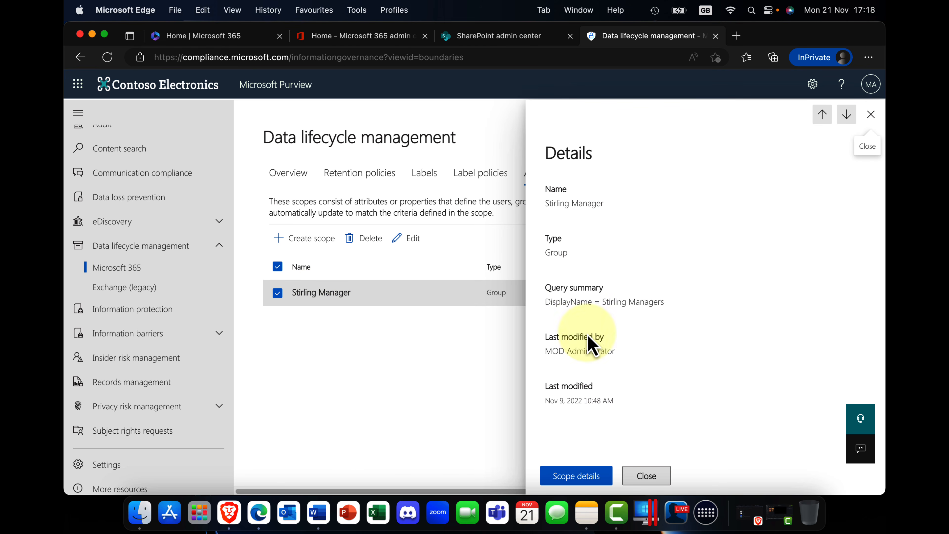
click(640, 478)
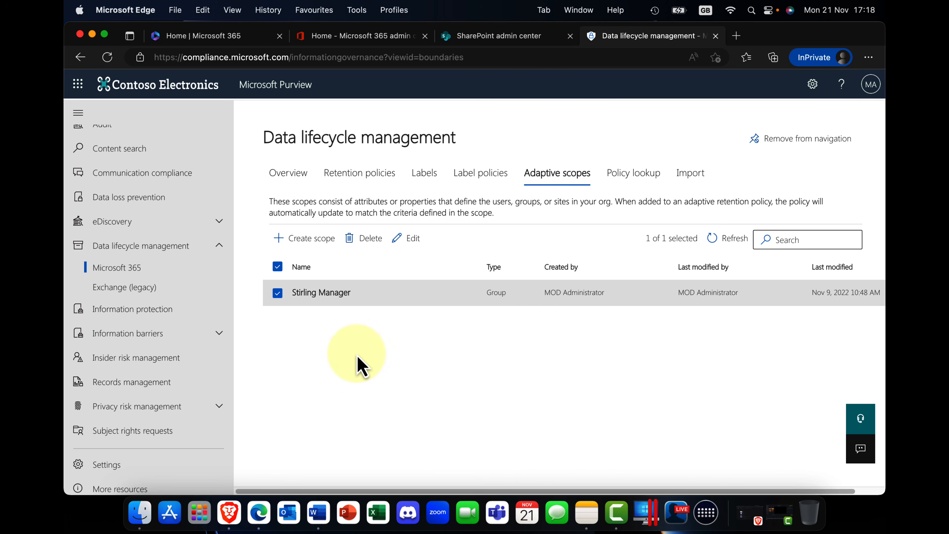
Edit the Stirling Manager adaptive scope, go through its scope type and group query without changes, and submit it.
click(409, 247)
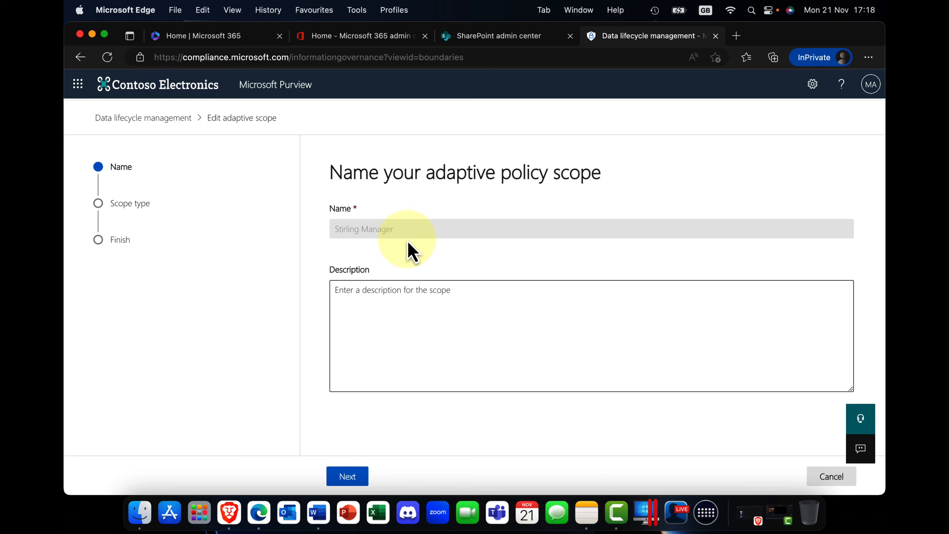
click(346, 481)
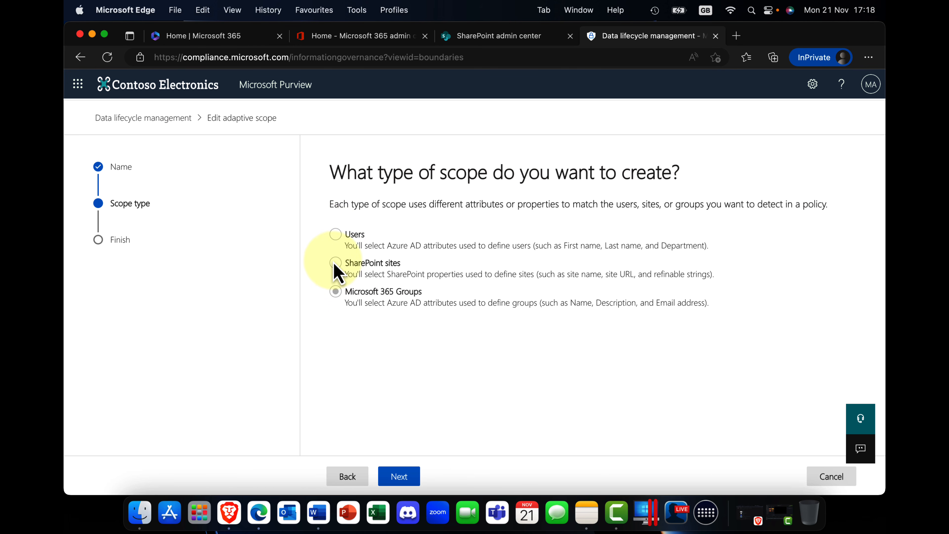
click(399, 478)
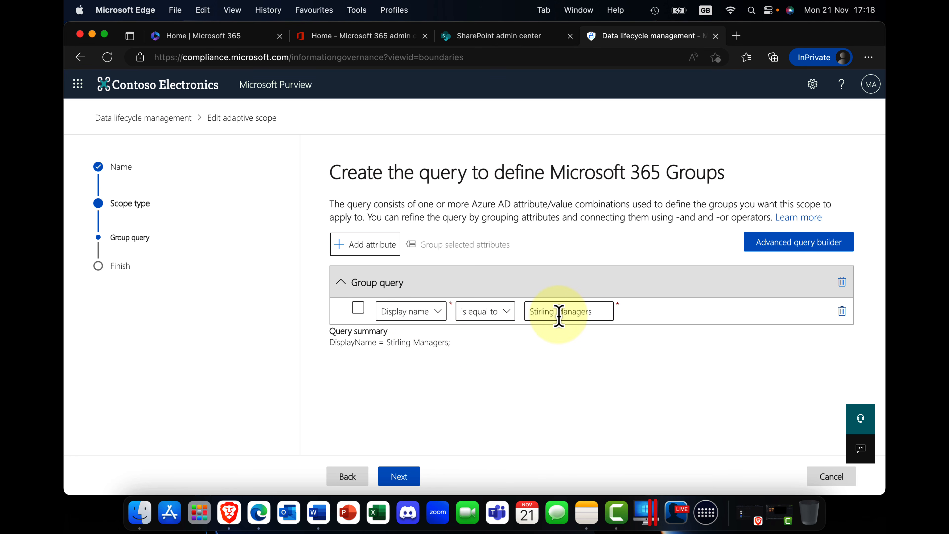
click(399, 481)
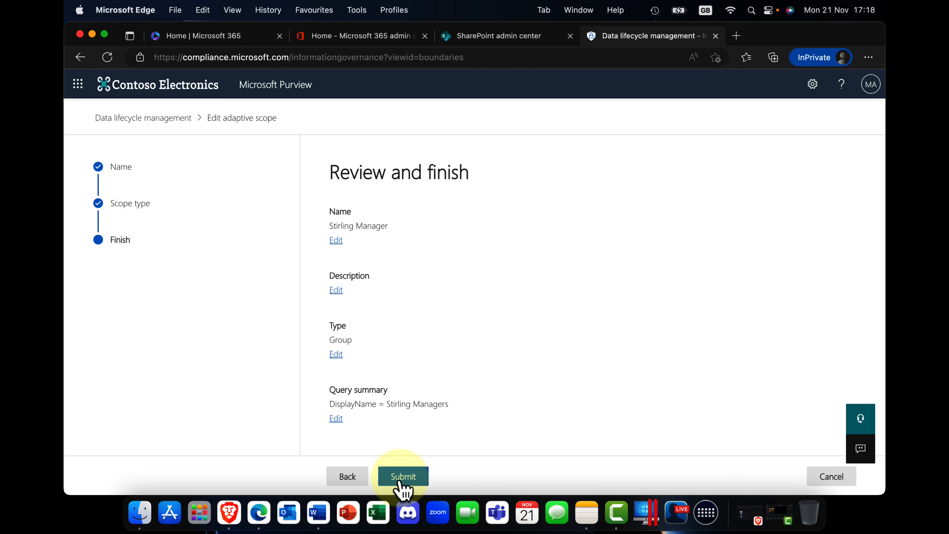
click(402, 477)
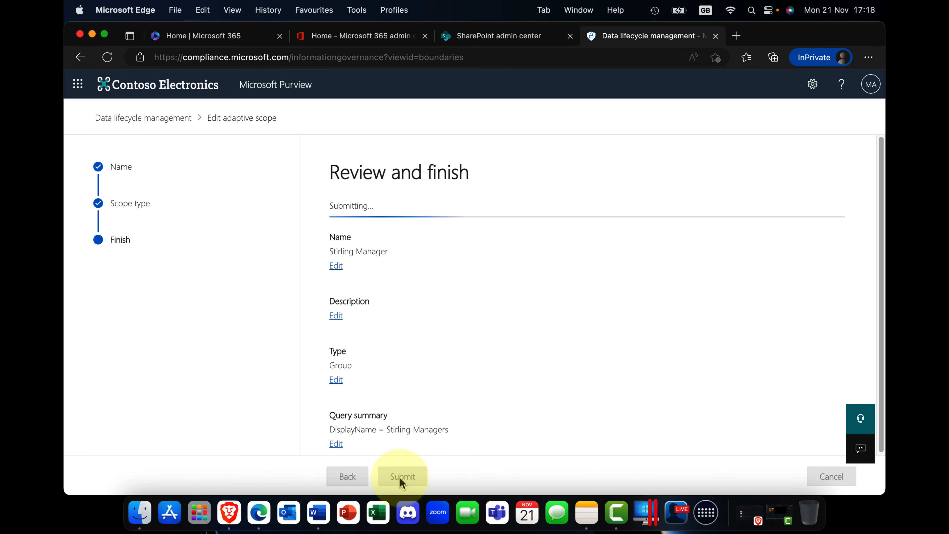
click(347, 481)
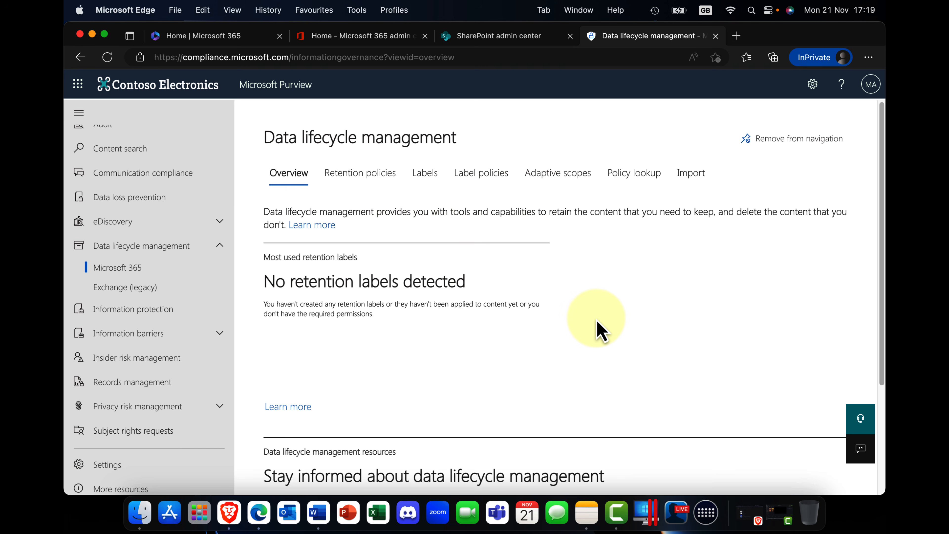
Look over the Data lifecycle management overview, and go to the sensitivity labels in Information protection.
scroll(594, 317, down, 5)
scroll(589, 318, up, 5)
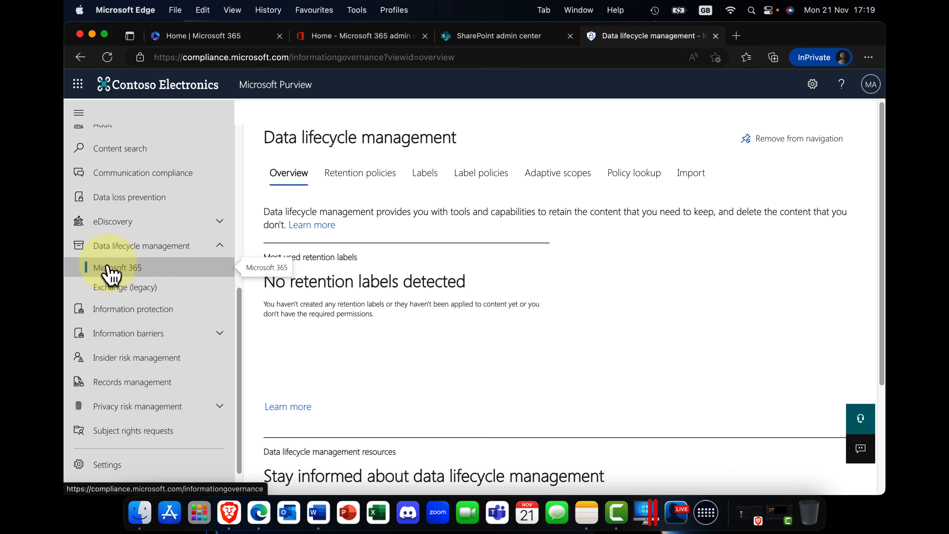
click(143, 295)
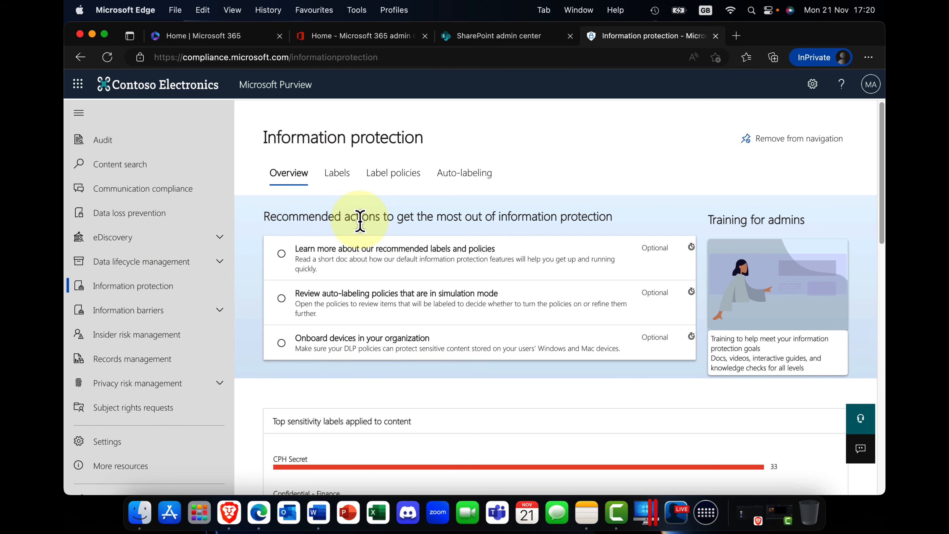
click(341, 181)
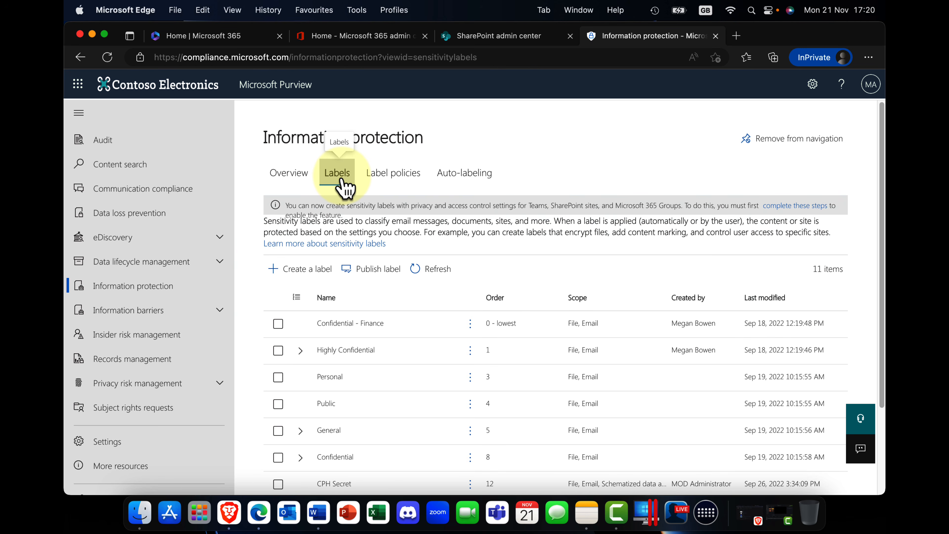
Start a new sensitivity label with London Secret as its name, display name and description for users, and proceed to its scope.
click(302, 272)
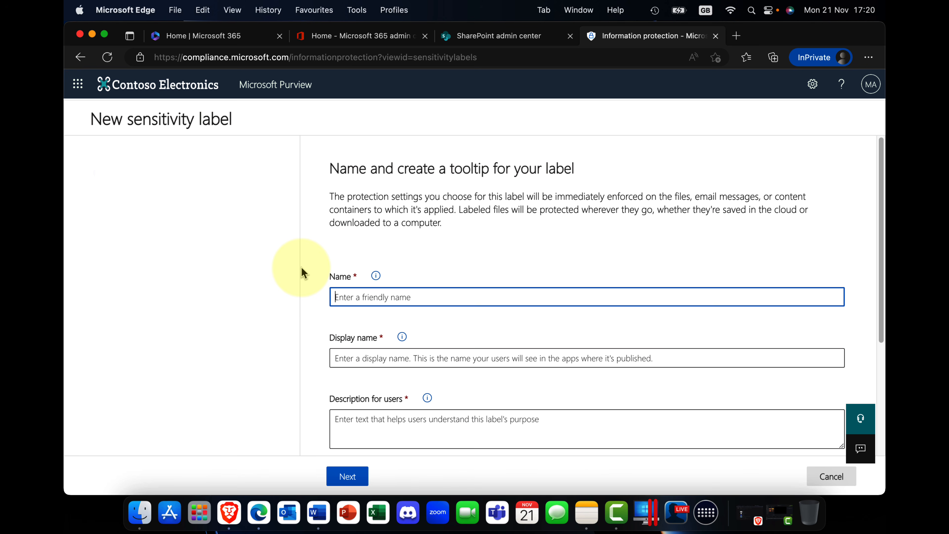
text(London Secret)
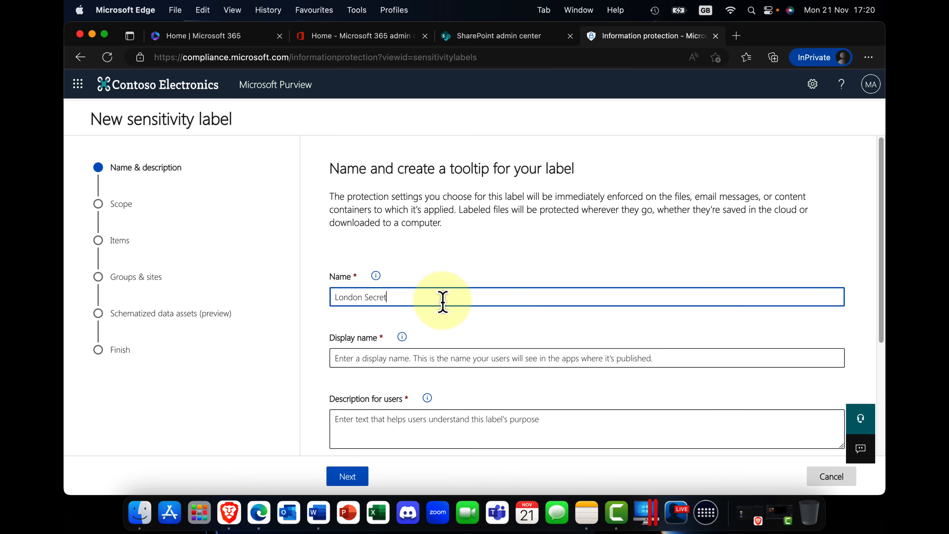
triple_click(381, 299)
key(super+c)
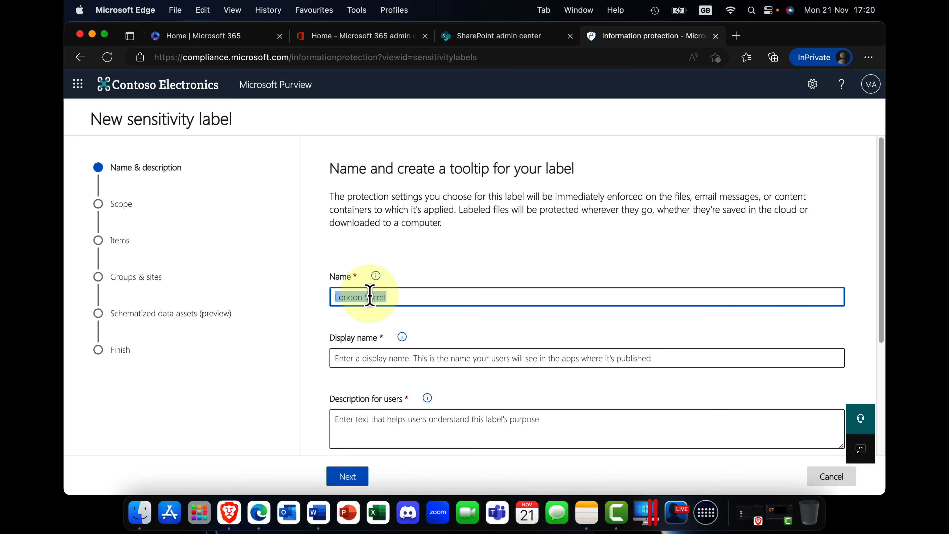
right_click(373, 299)
click(405, 147)
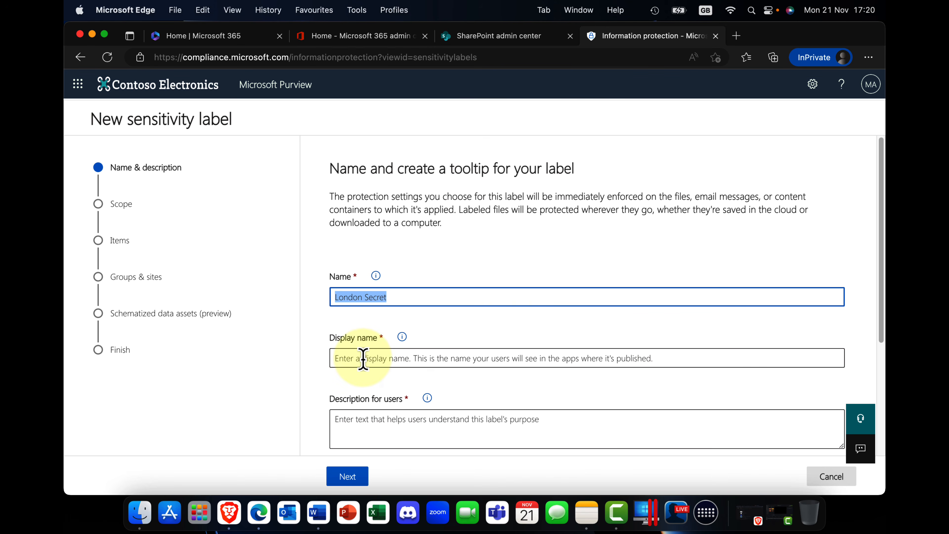
click(364, 358)
key(super+v)
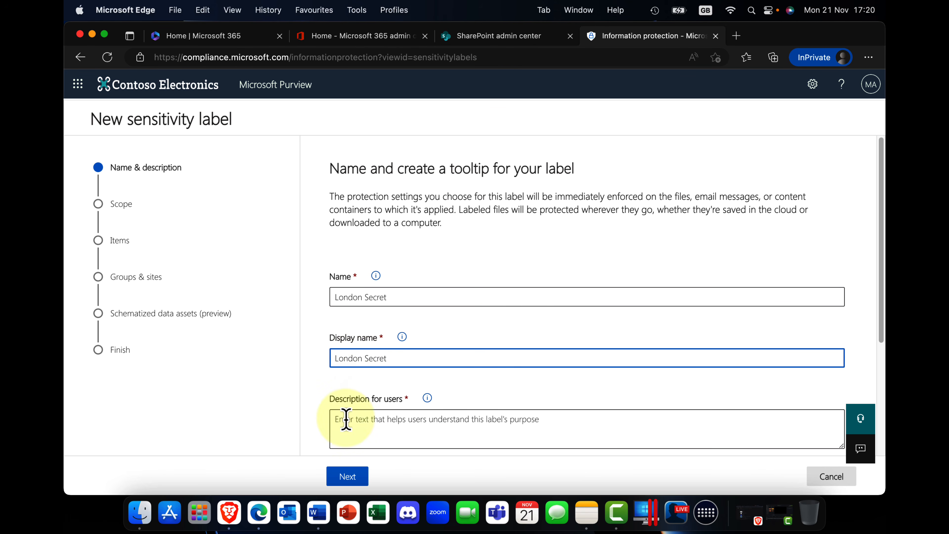
click(373, 434)
key(super+v)
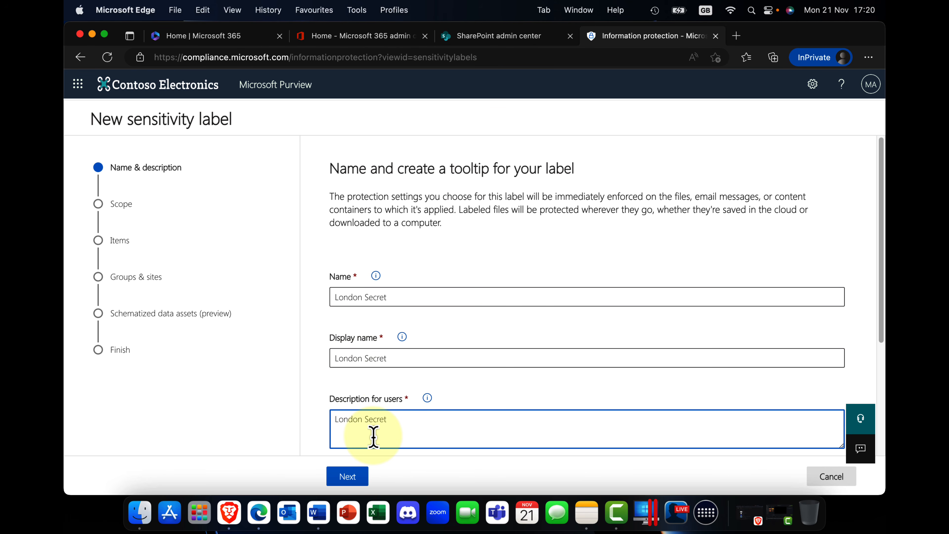
click(367, 477)
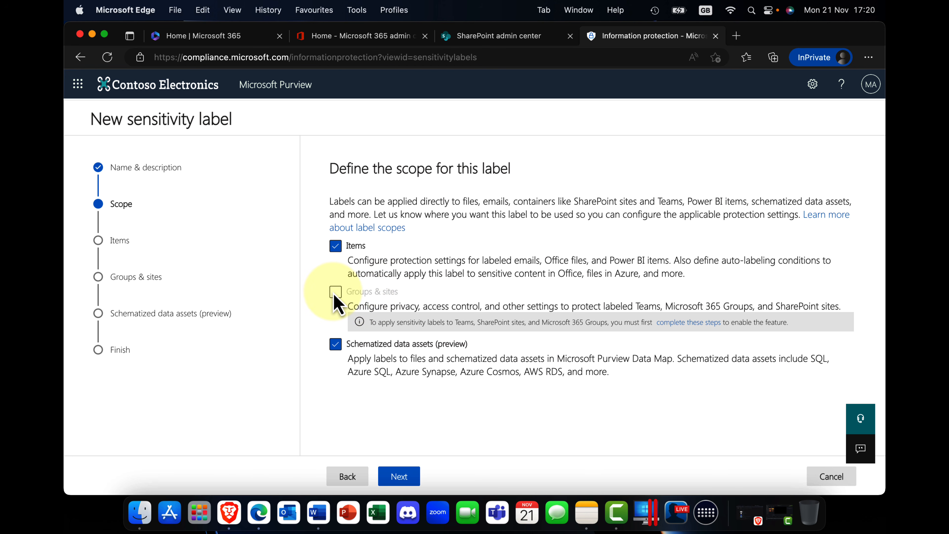
Open the Microsoft Learn article on enabling sensitivity labels for Teams, groups and SharePoint sites, and skim its guidance and PowerShell commands.
click(712, 322)
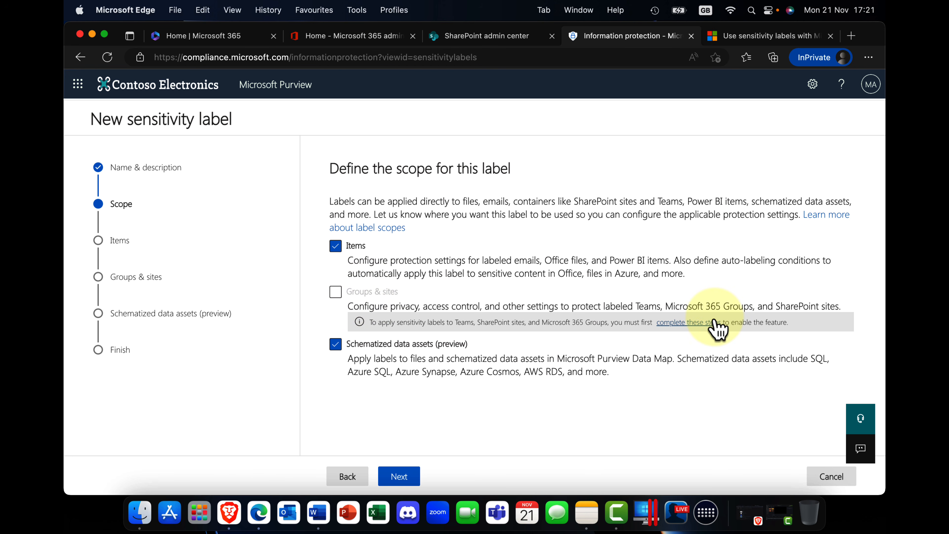
click(755, 37)
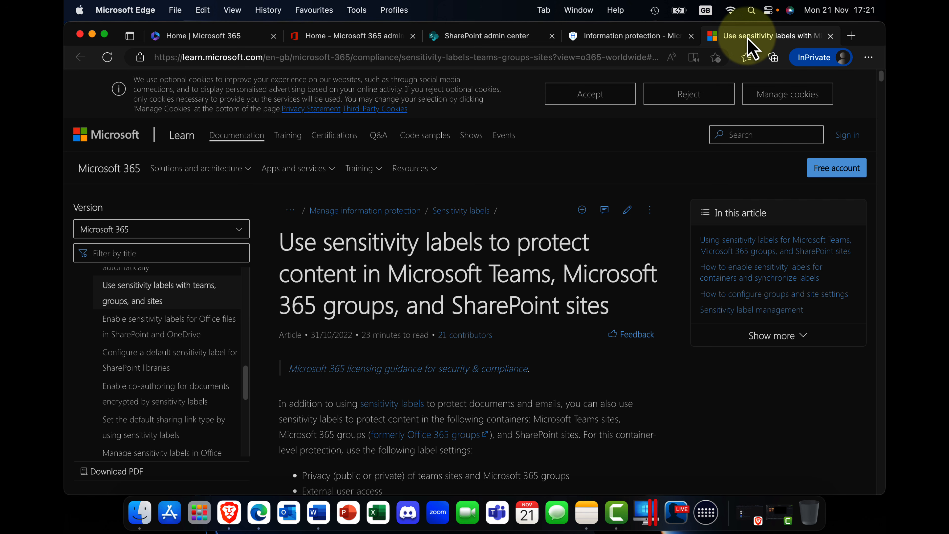
scroll(338, 333, down, 20)
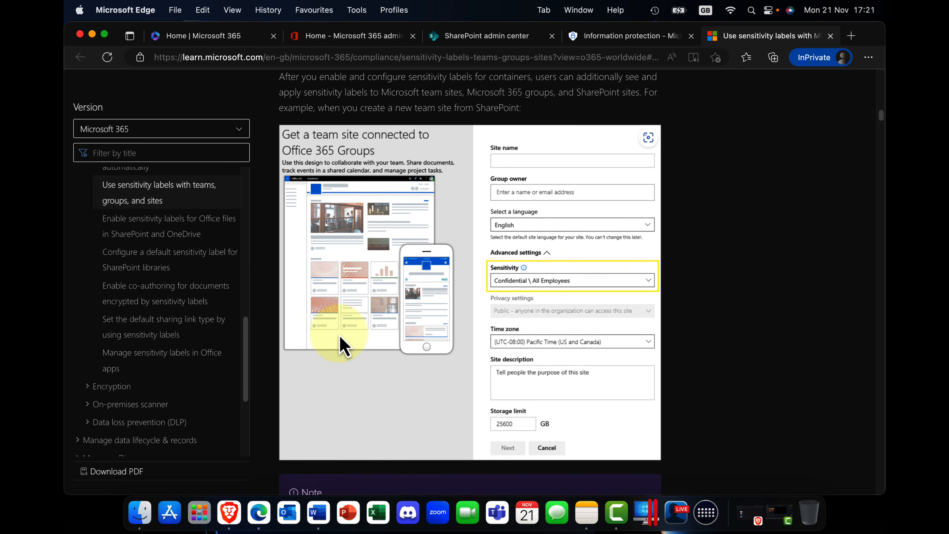
scroll(340, 334, down, 20)
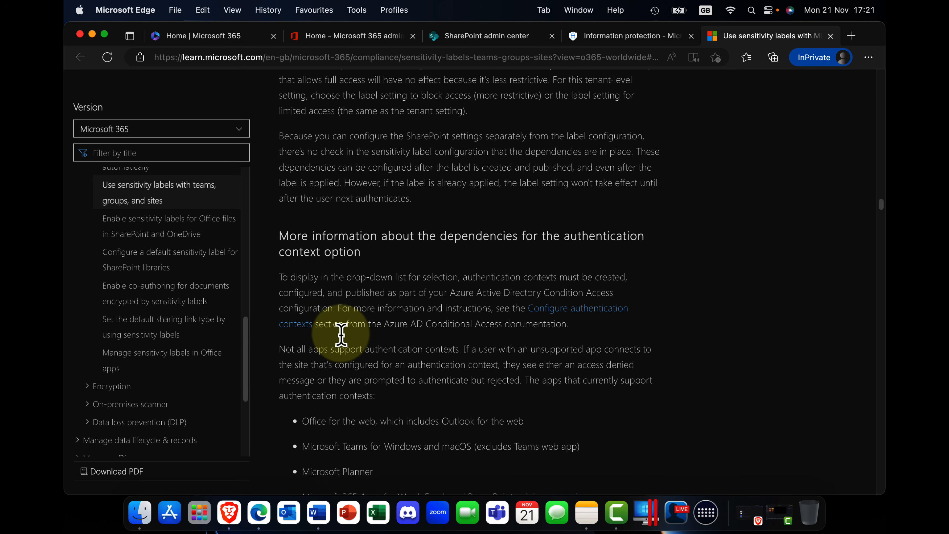
scroll(342, 334, down, 20)
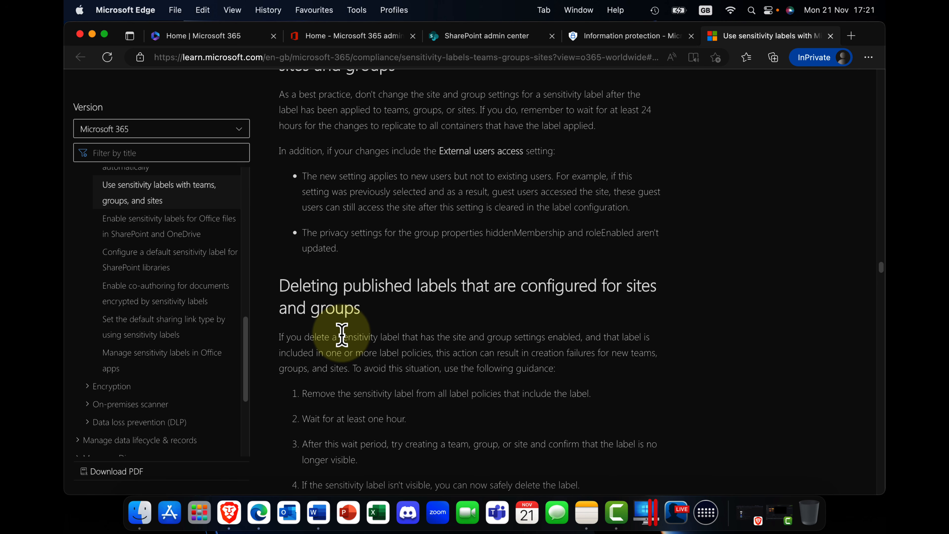
scroll(342, 334, down, 20)
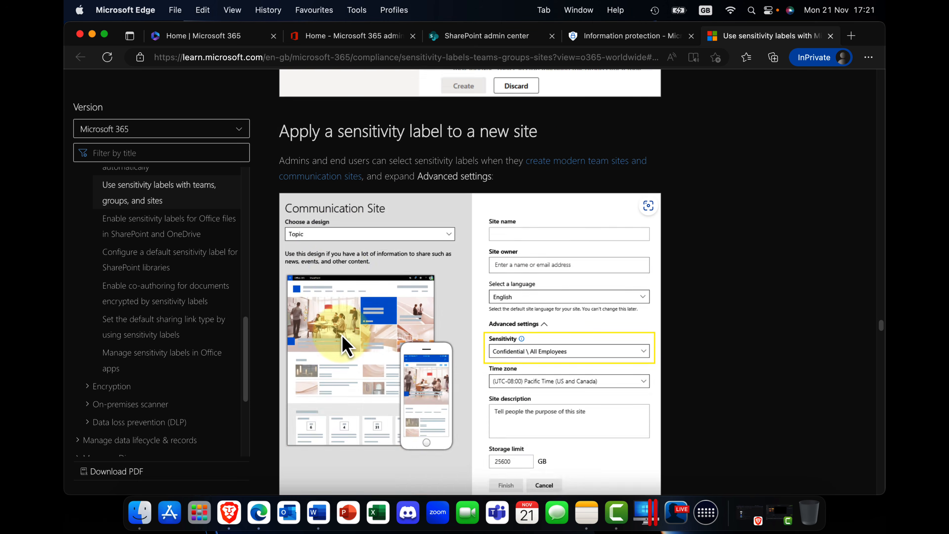
scroll(346, 344, up, 2)
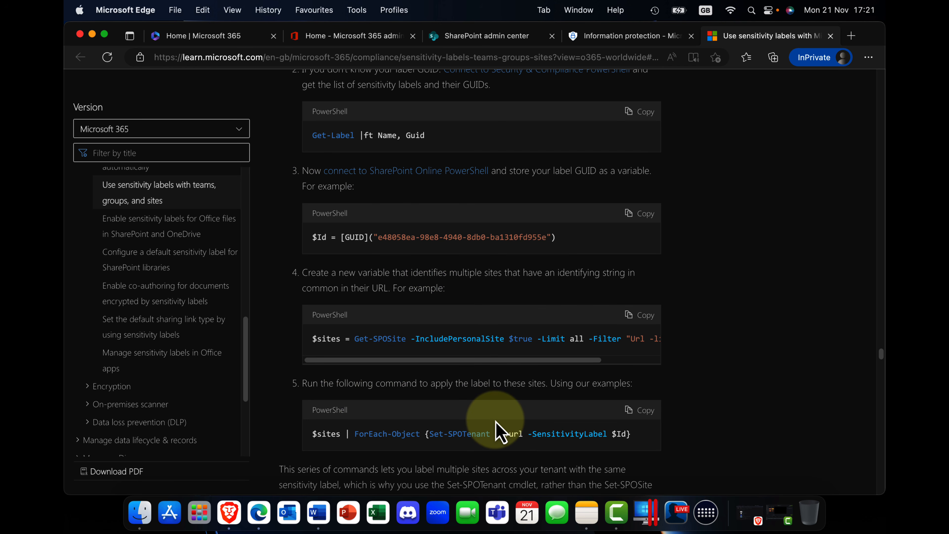
scroll(494, 426, down, 1)
scroll(496, 421, up, 8)
scroll(495, 421, up, 10)
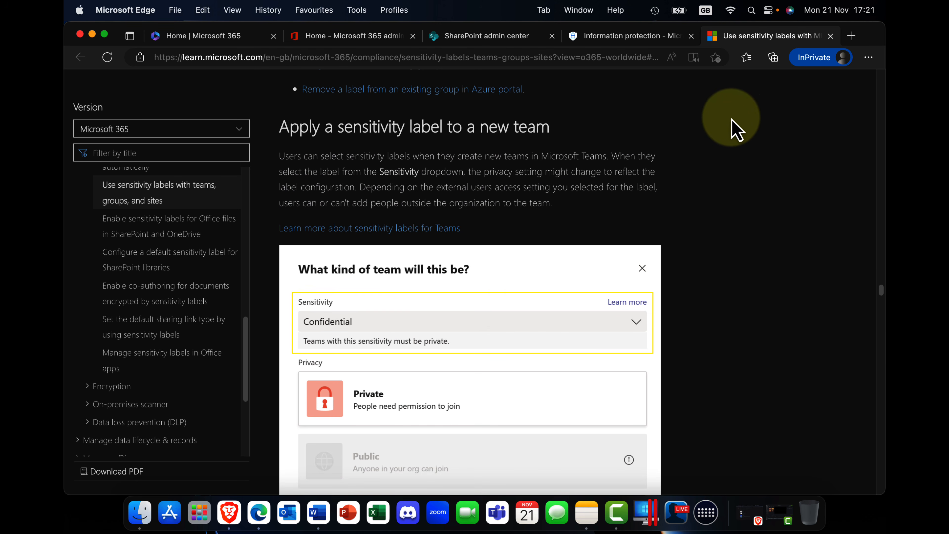
Close the Microsoft Learn article, enable both encryption and marking for labeled items, and proceed to the encryption settings.
click(832, 37)
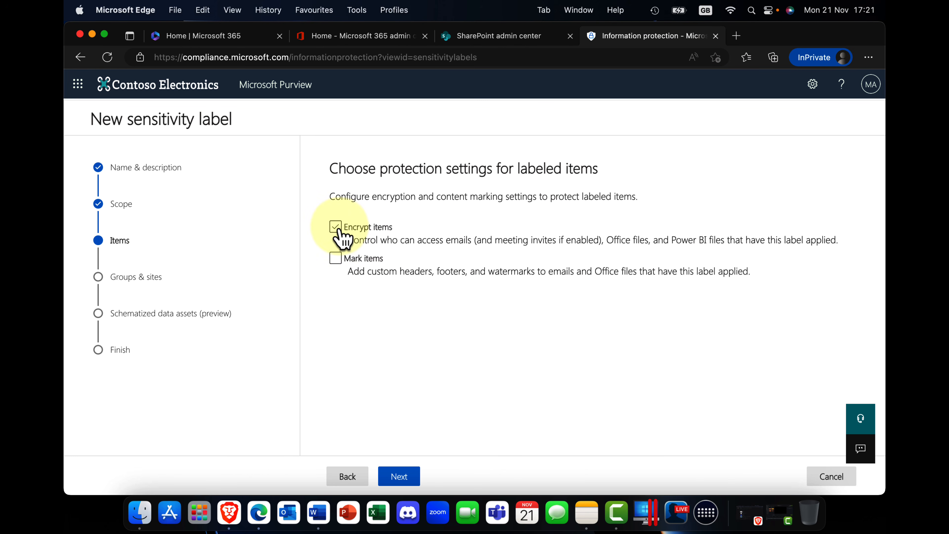
click(335, 226)
click(335, 258)
click(397, 477)
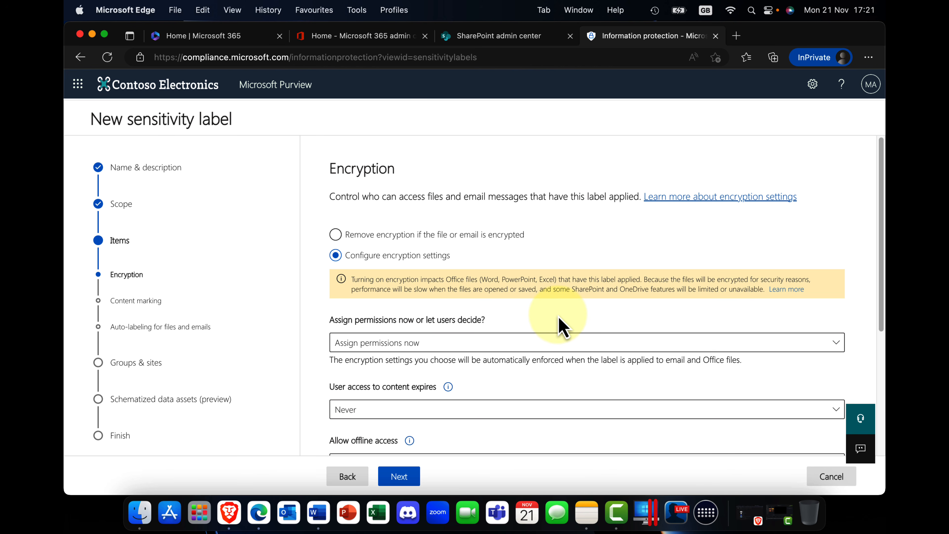
Keep offline access at Always and add all users and groups in the organization to the label's encryption permissions.
scroll(562, 328, down, 3)
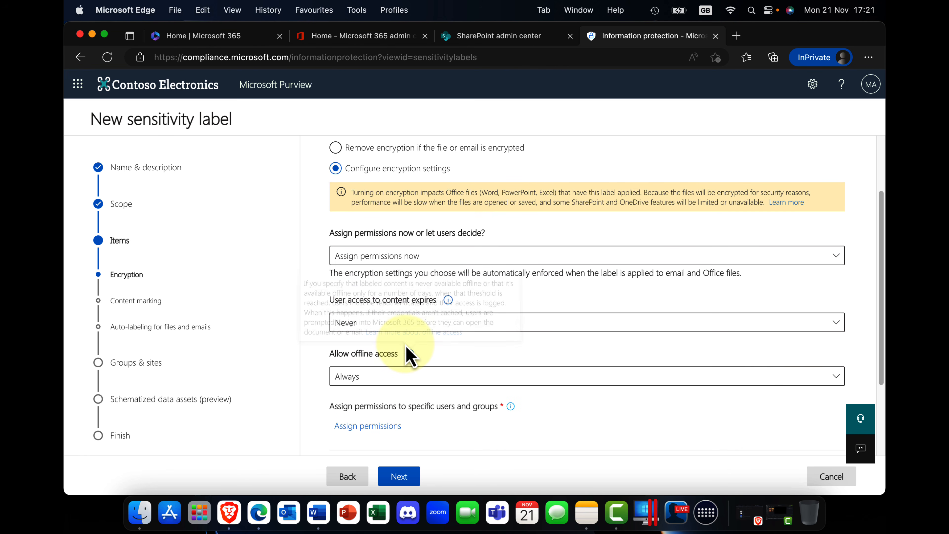
mouse_move(407, 348)
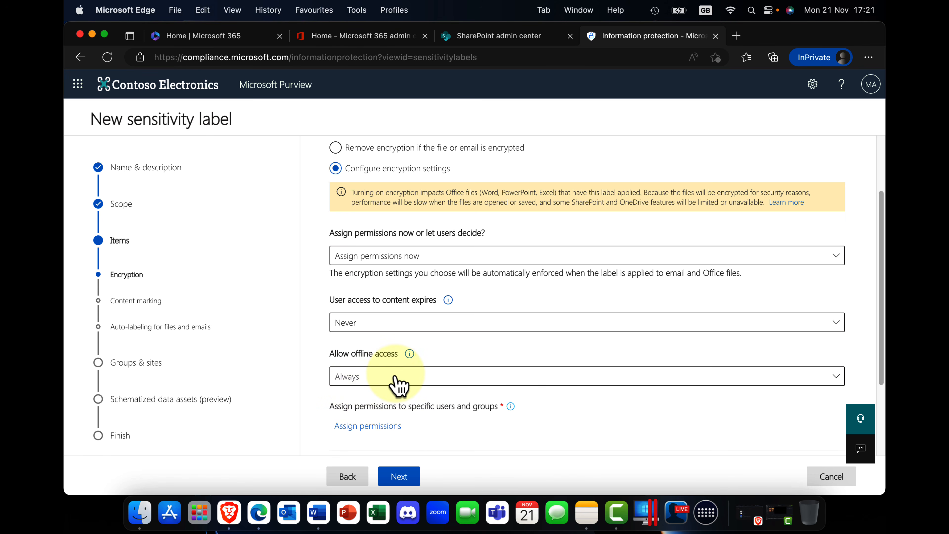
click(434, 380)
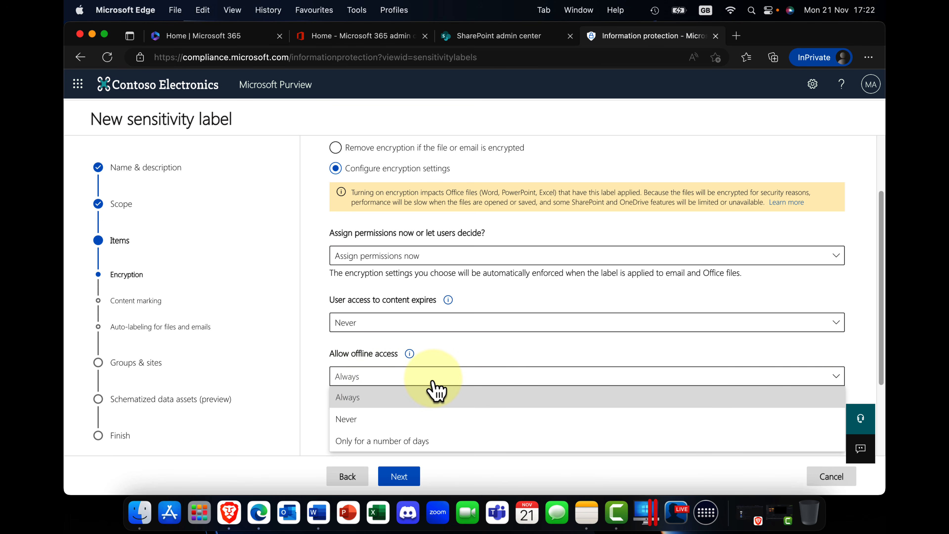
click(435, 381)
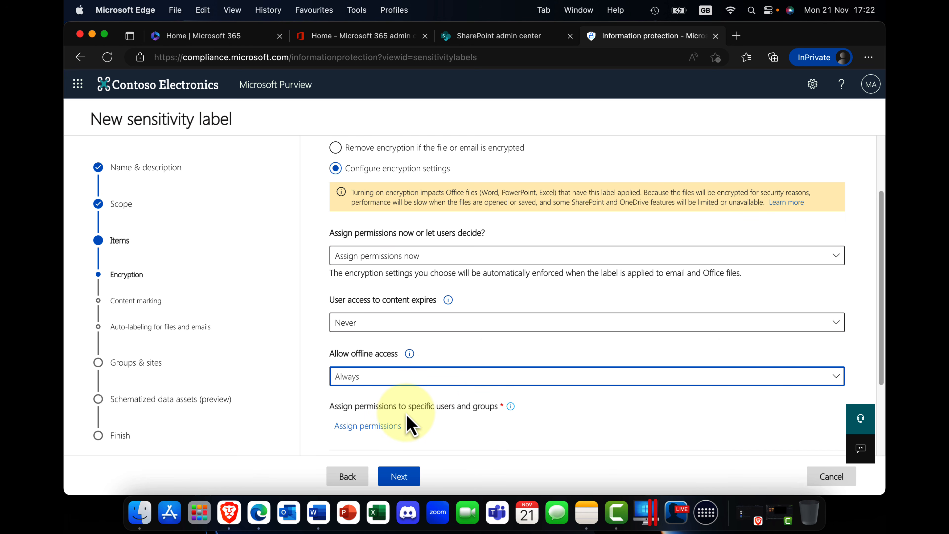
click(368, 426)
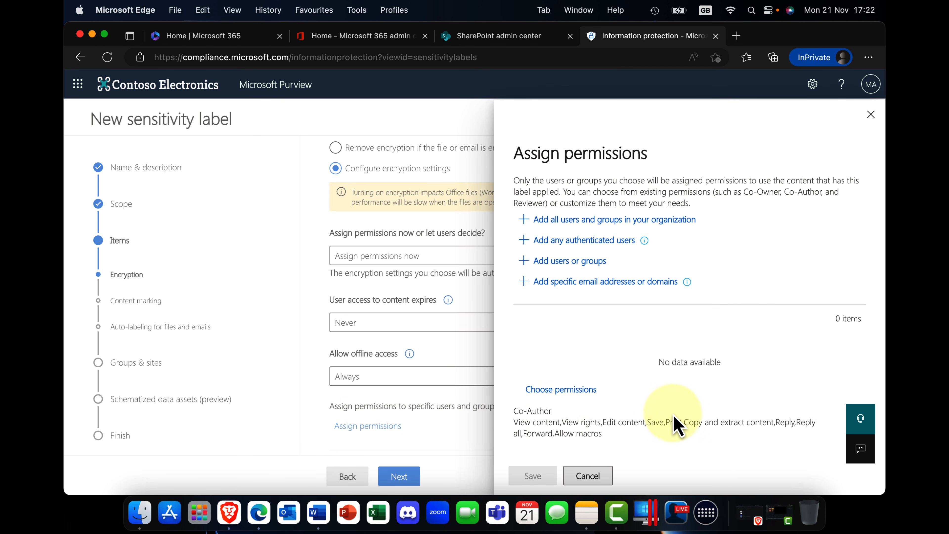
click(564, 225)
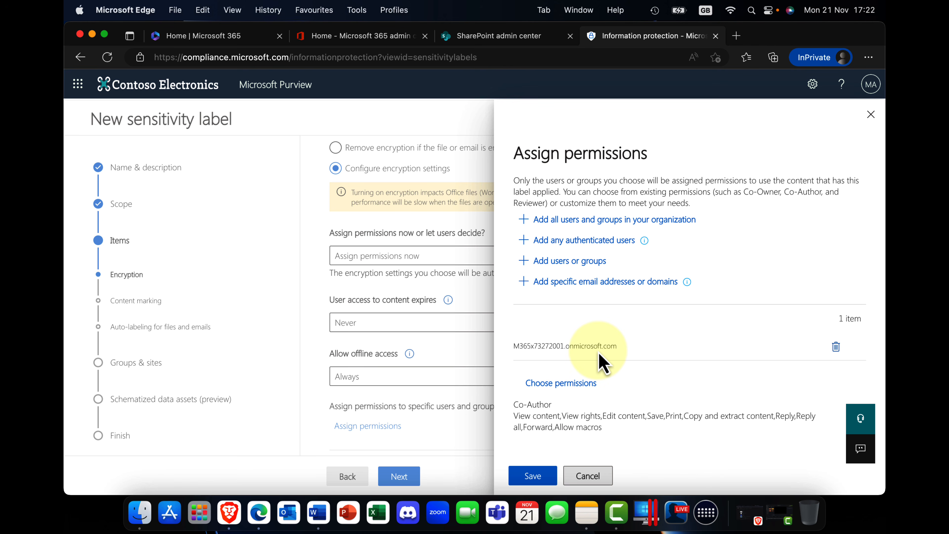
Compare the Reviewer and Co-Author permission levels, save Co-Author for the organization, and proceed to content marking.
click(578, 388)
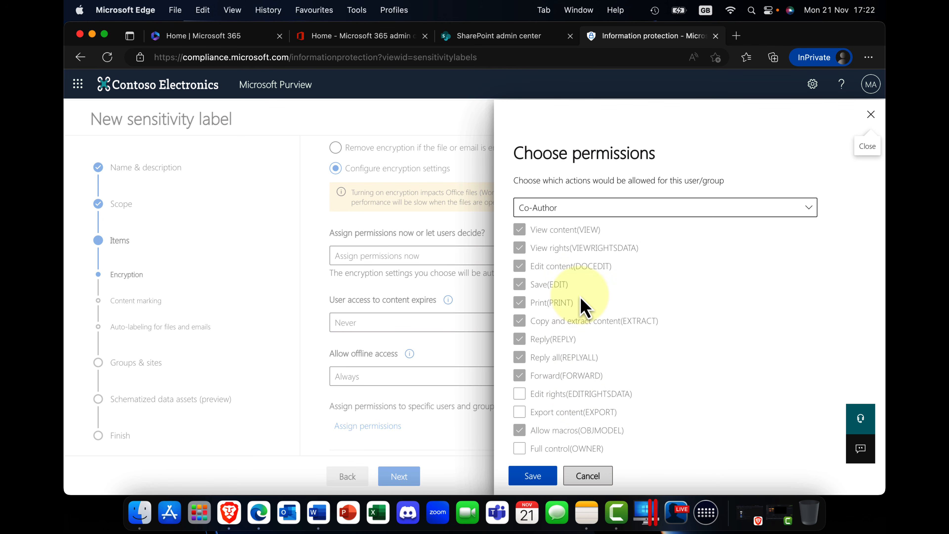
click(809, 208)
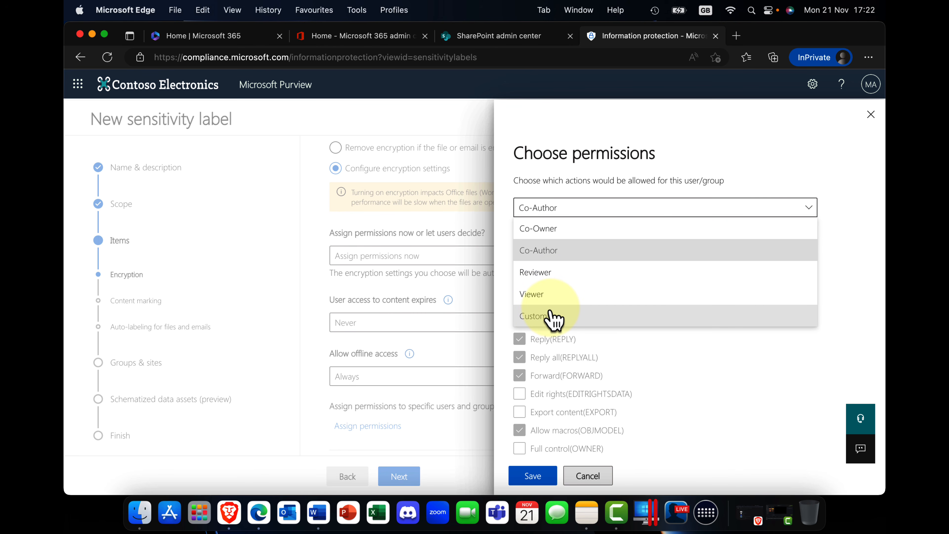
click(559, 249)
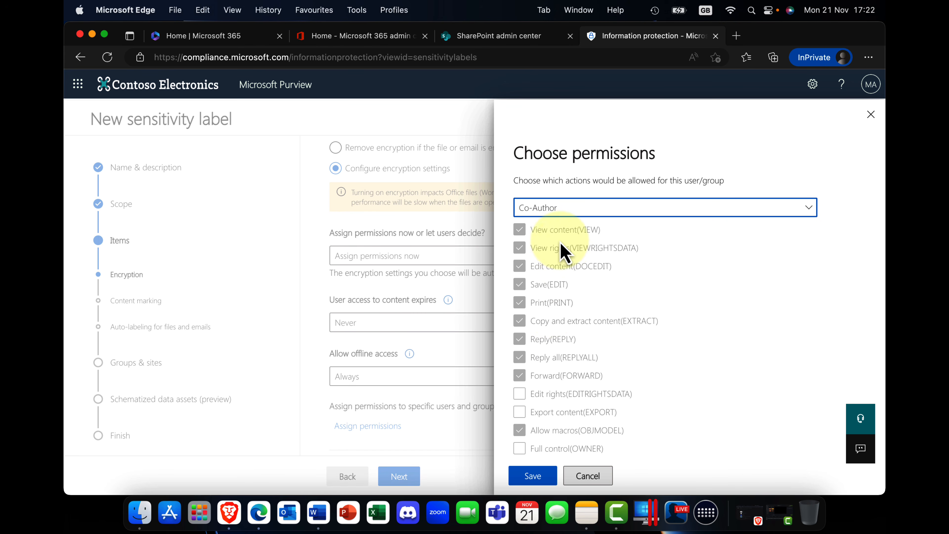
click(575, 210)
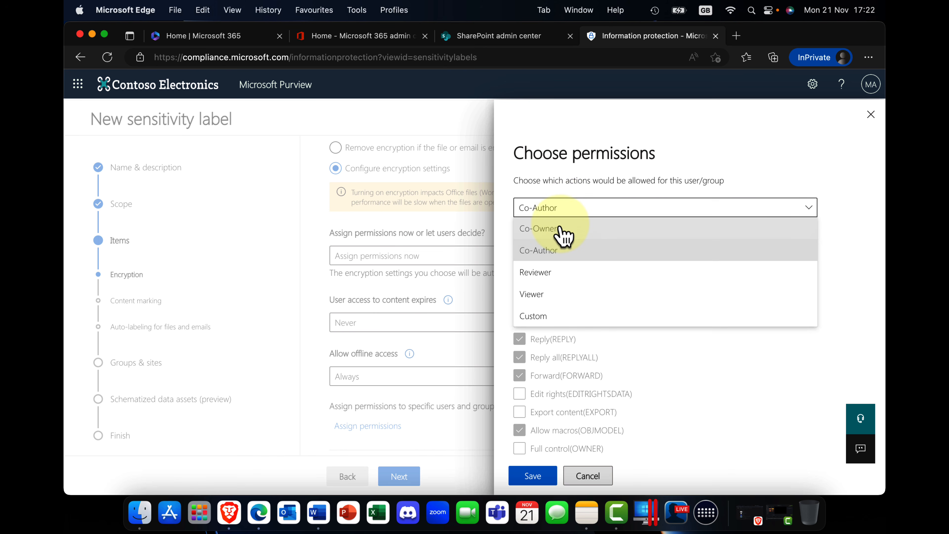
click(547, 280)
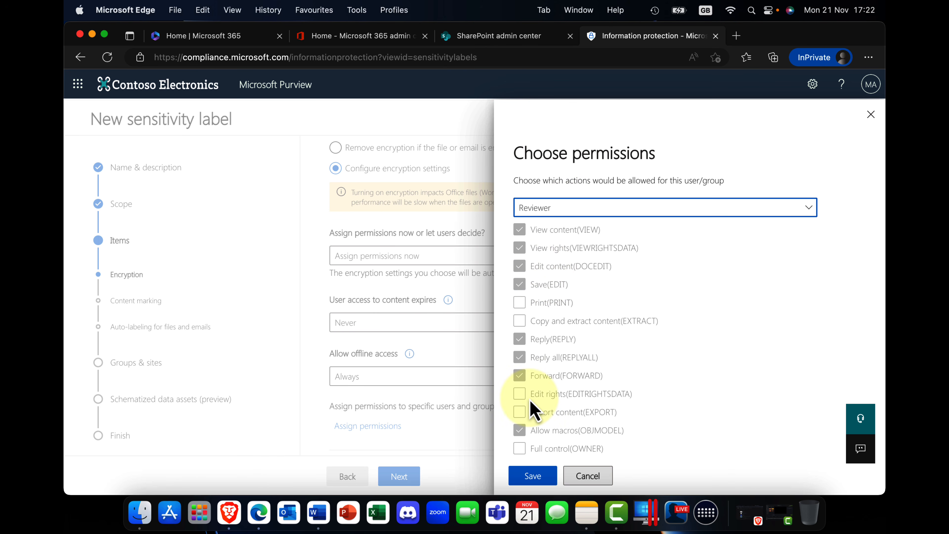
click(575, 208)
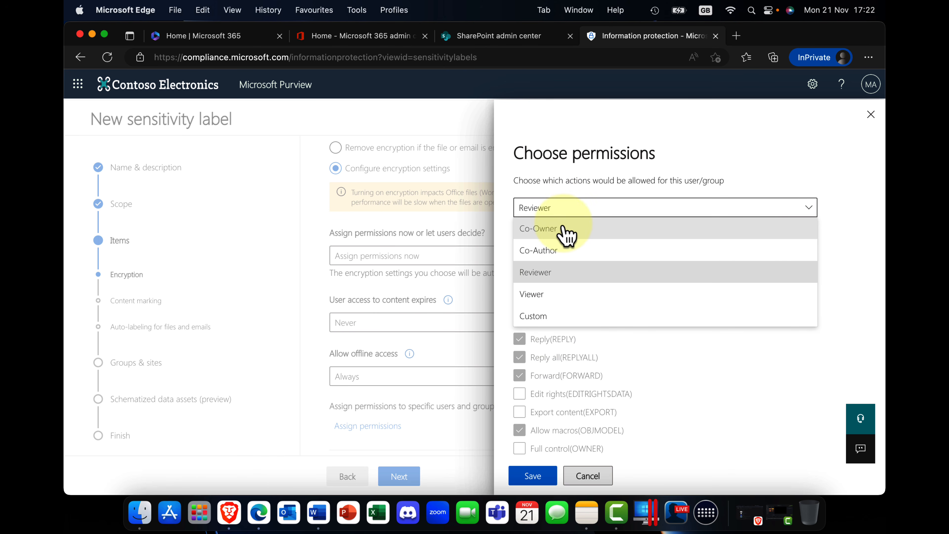
click(564, 255)
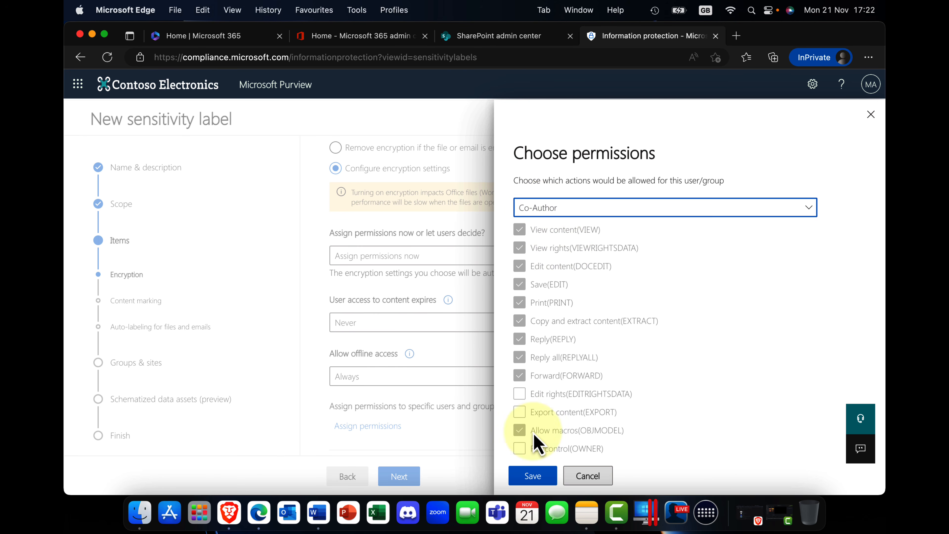
click(542, 475)
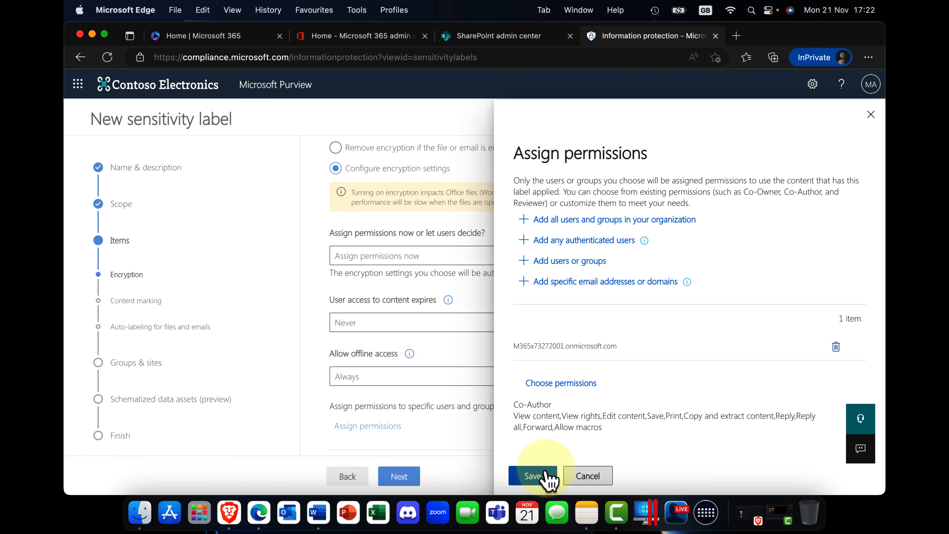
click(548, 475)
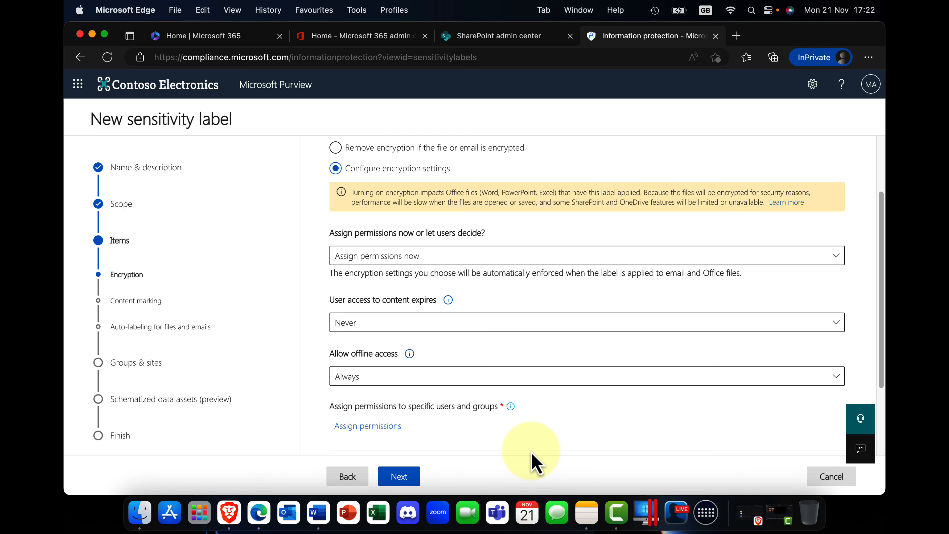
click(399, 476)
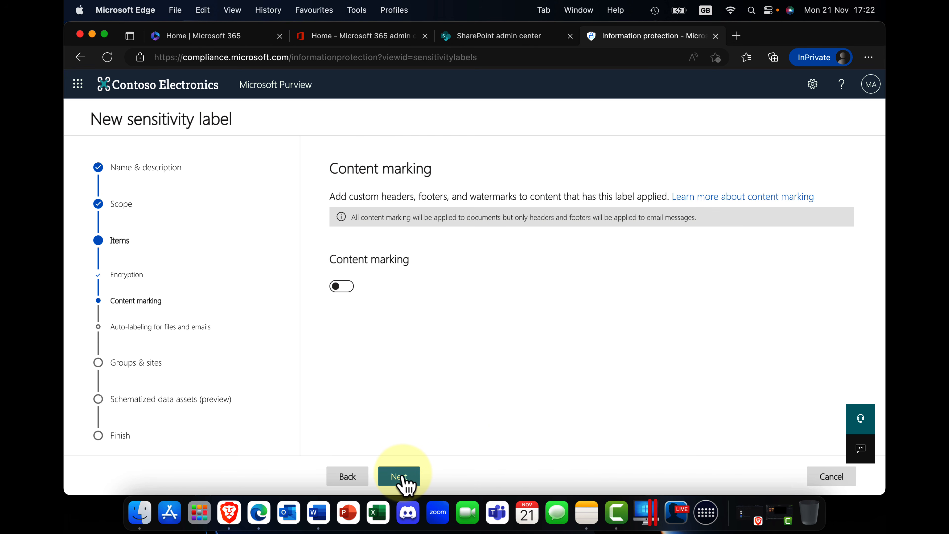
Turn on content marking and add a header with the text London confidential.
click(341, 288)
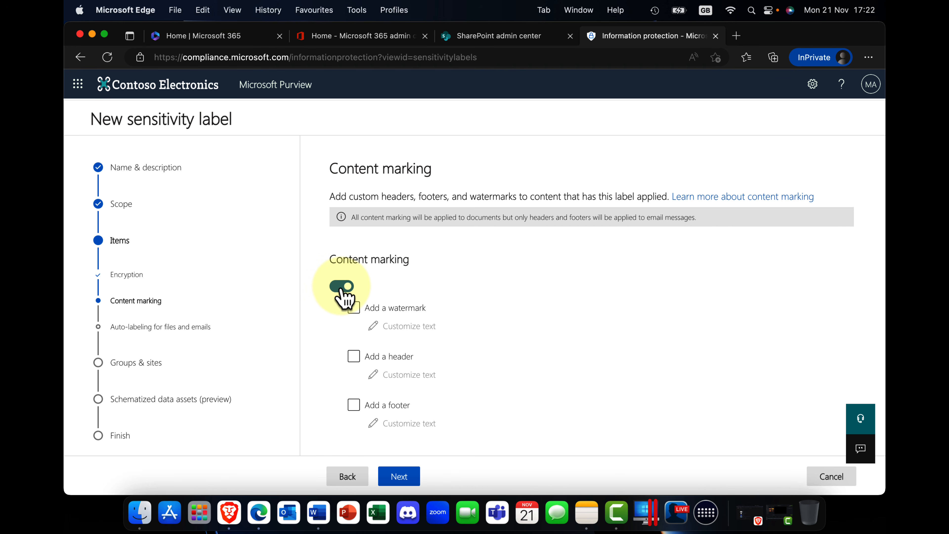
click(353, 356)
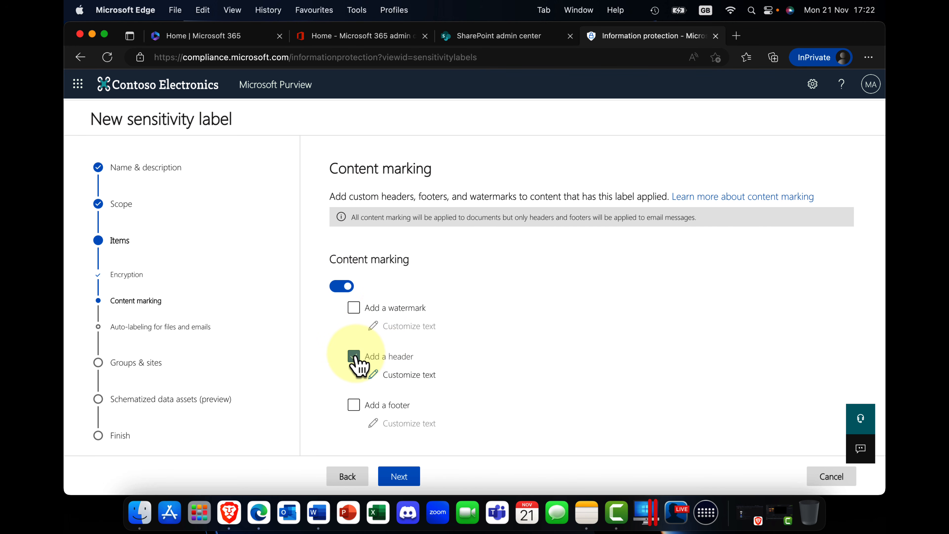
click(397, 376)
click(605, 214)
text(London confidential)
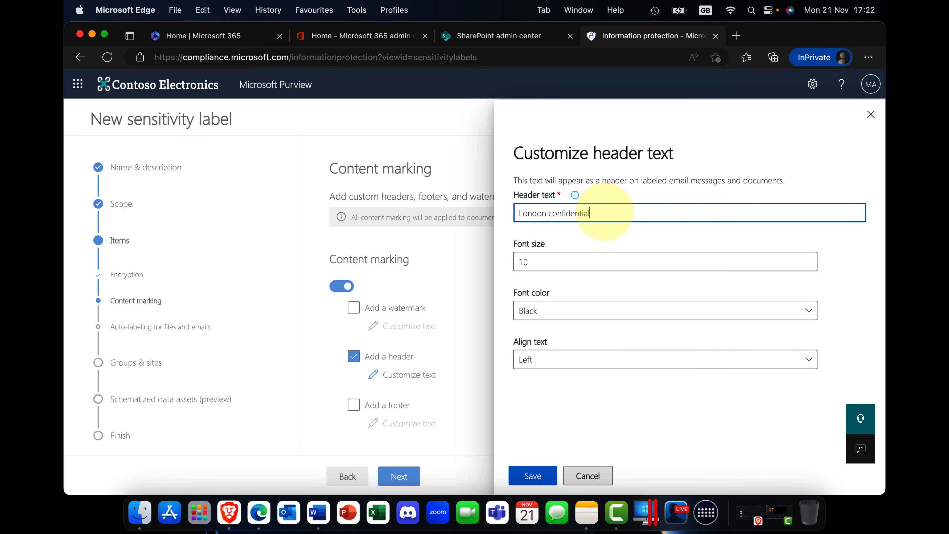
Set the header's font size to 12 and its color to Red, save it, and proceed to auto-labeling.
click(560, 263)
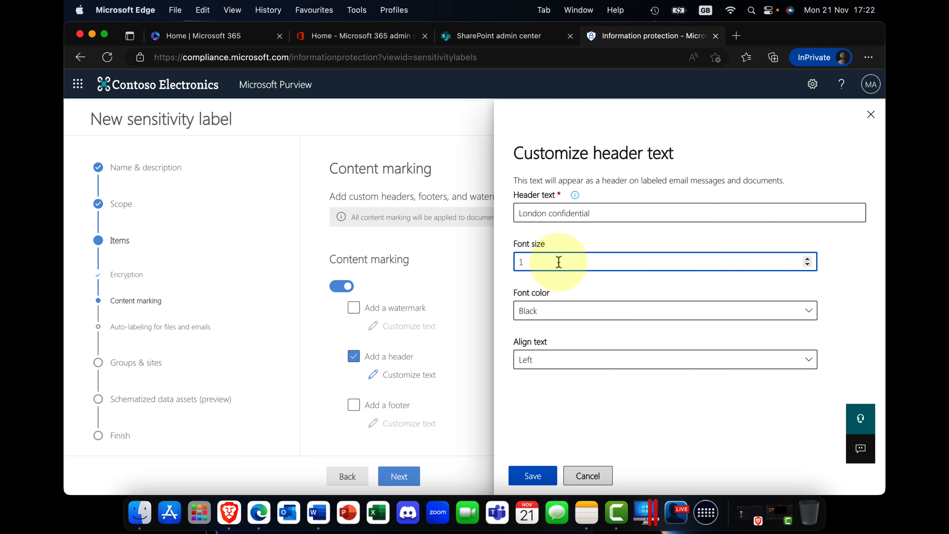
click(571, 315)
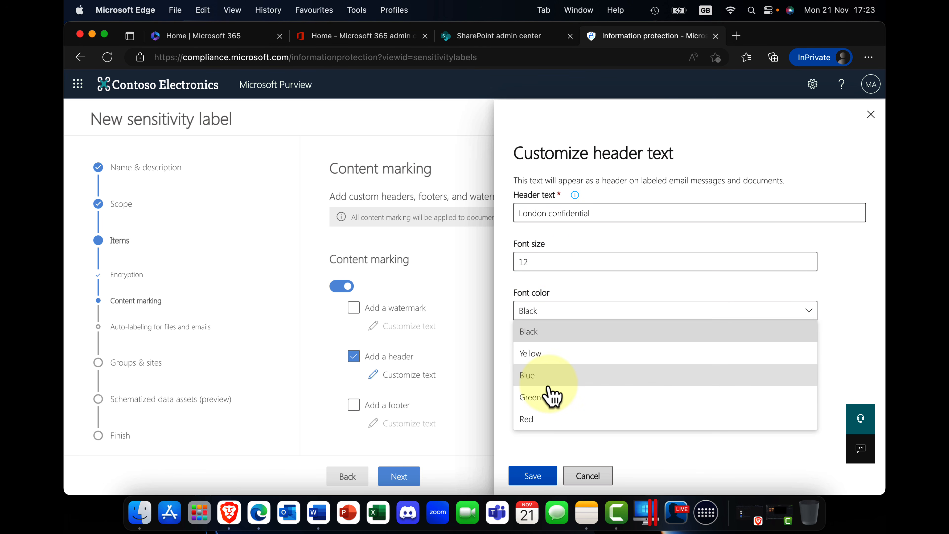
click(551, 421)
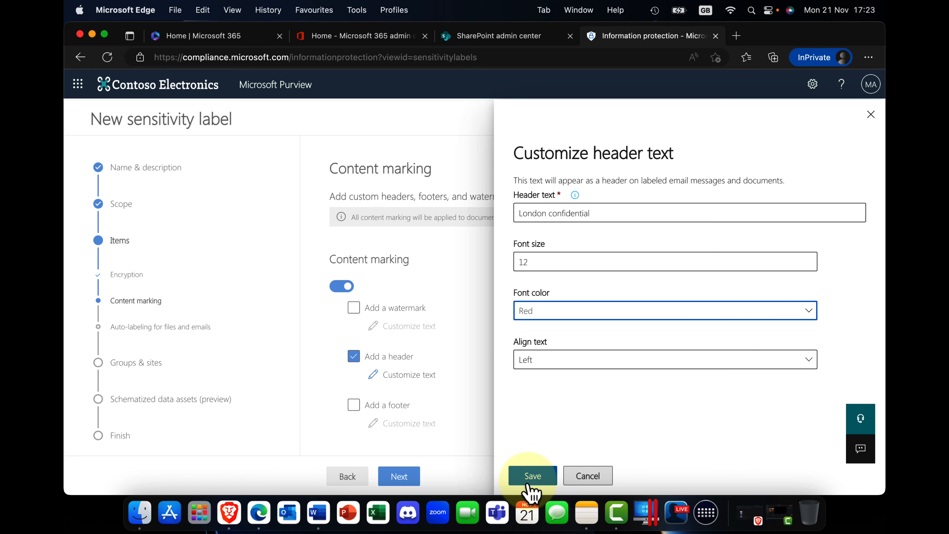
click(532, 477)
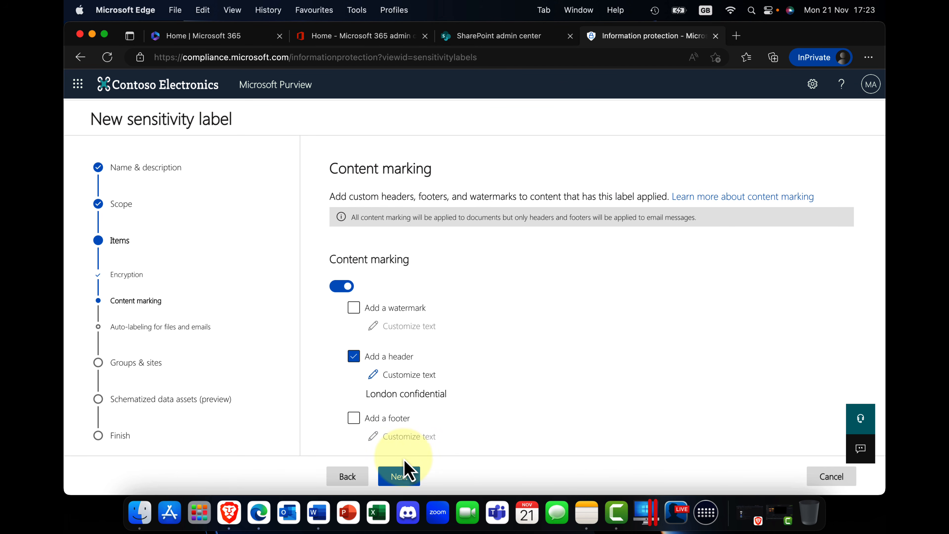
click(404, 482)
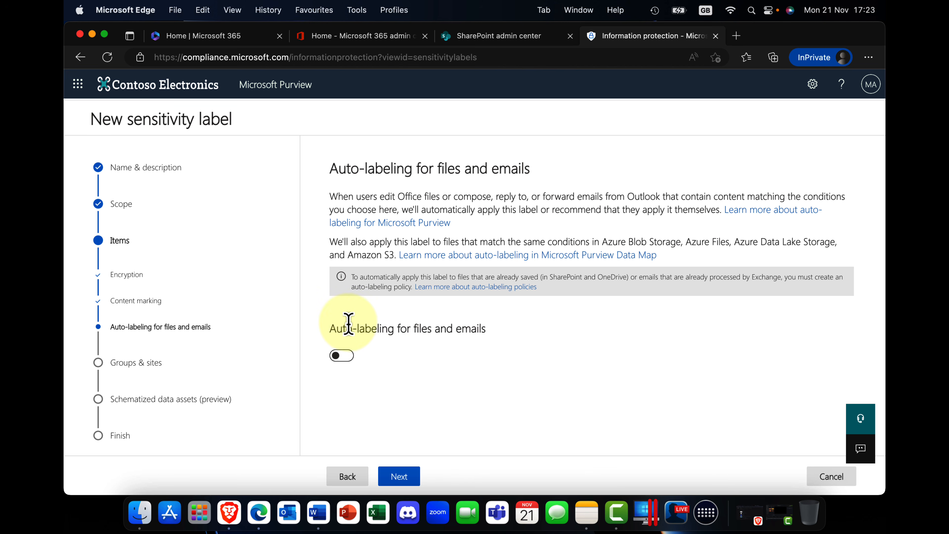
Turn on auto-labeling for files and emails and add a Content contains condition.
drag(331, 329, 492, 342)
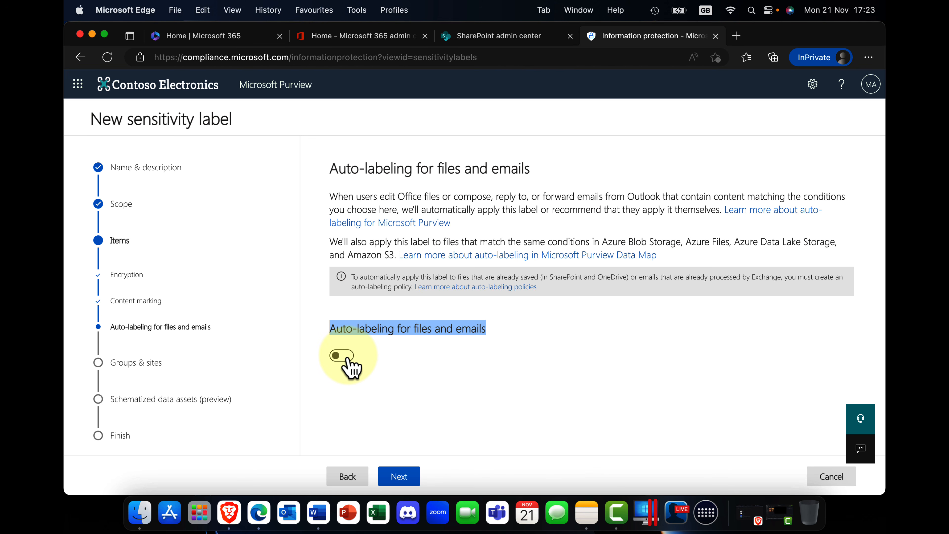
click(341, 355)
scroll(411, 364, down, 5)
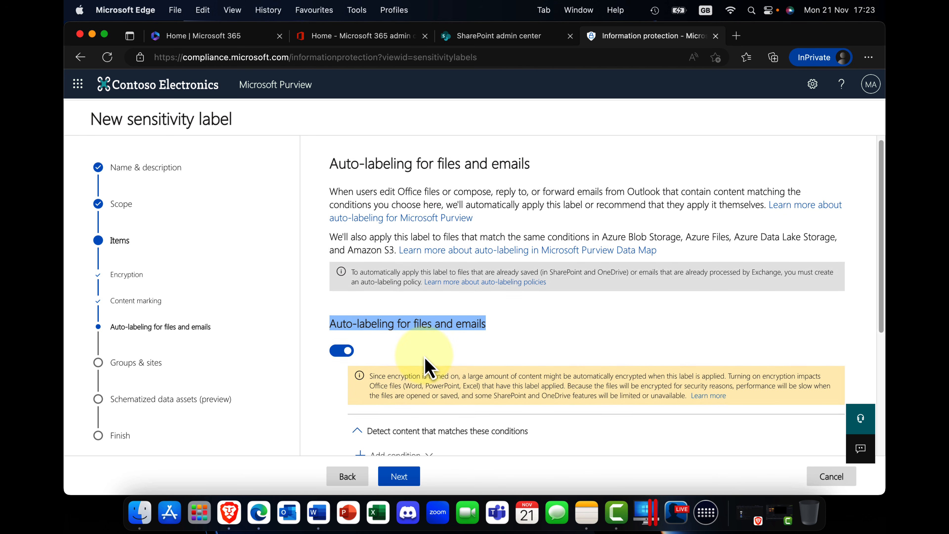
scroll(428, 367, down, 1)
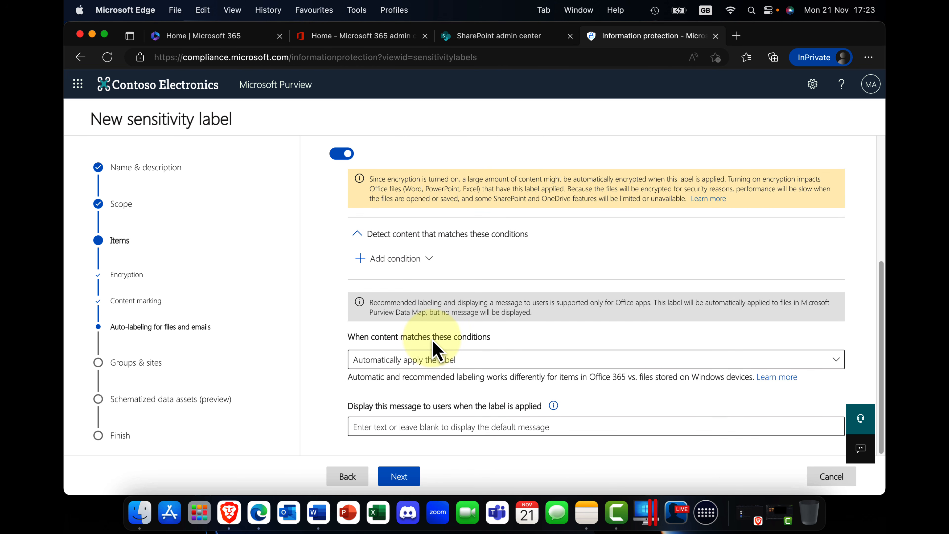
click(430, 260)
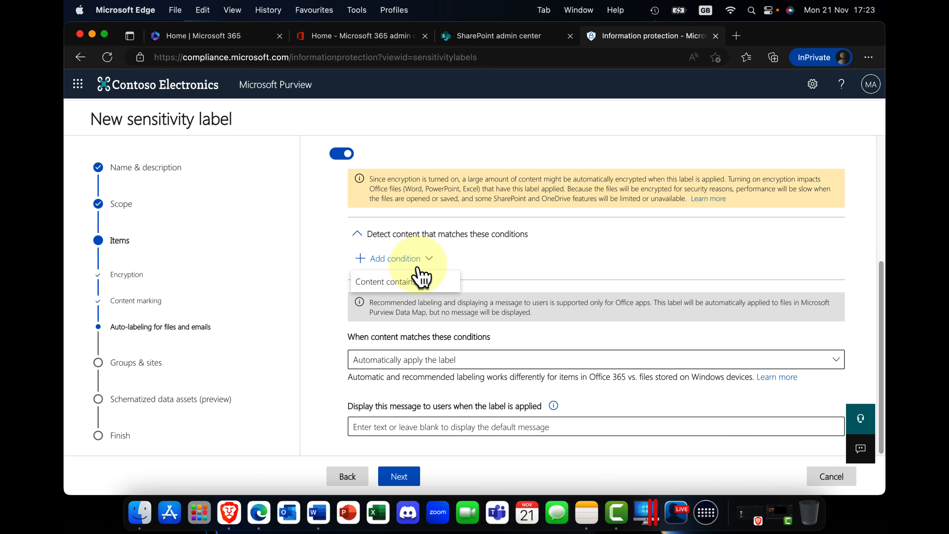
click(389, 281)
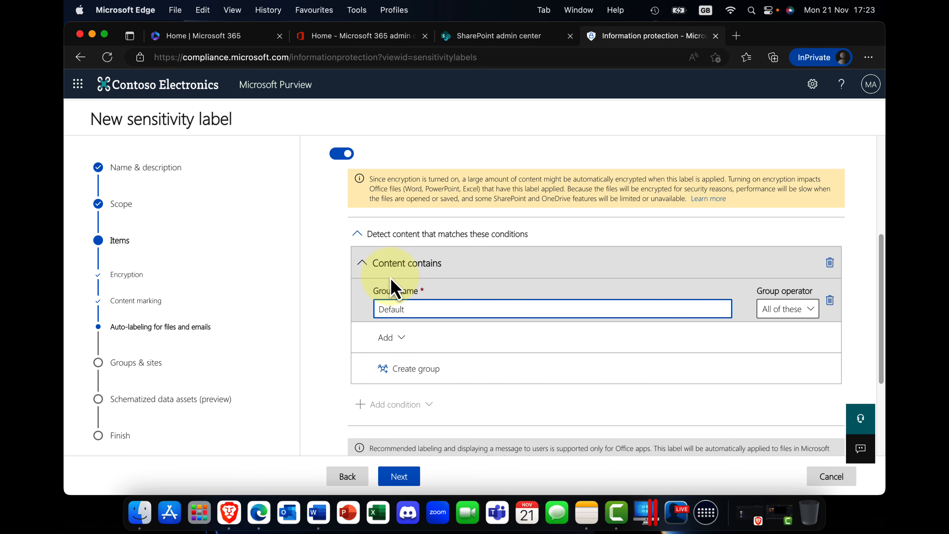
Select the sensitive info types U.S. Bank Account Number, U.S. Driver's License Number and U.S. / U.K. Passport Number for the Default group.
click(388, 337)
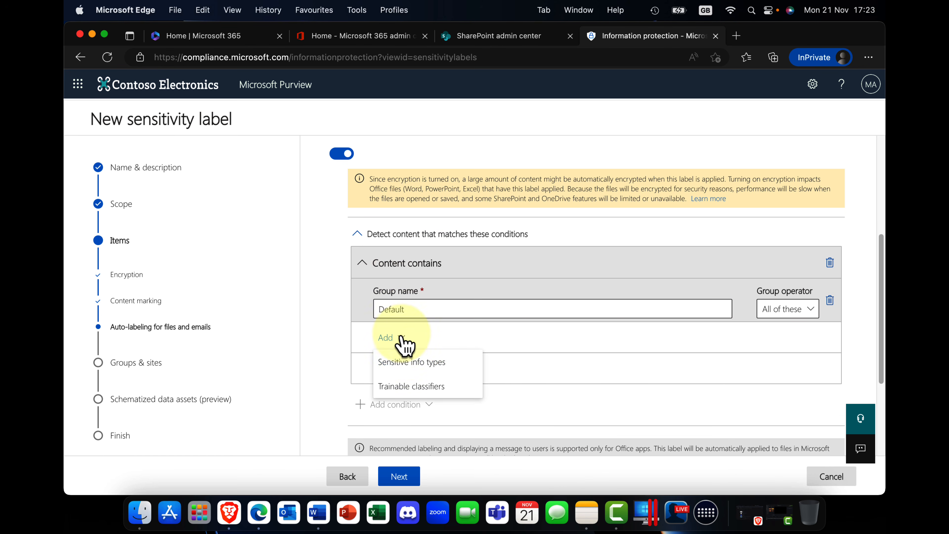
click(421, 363)
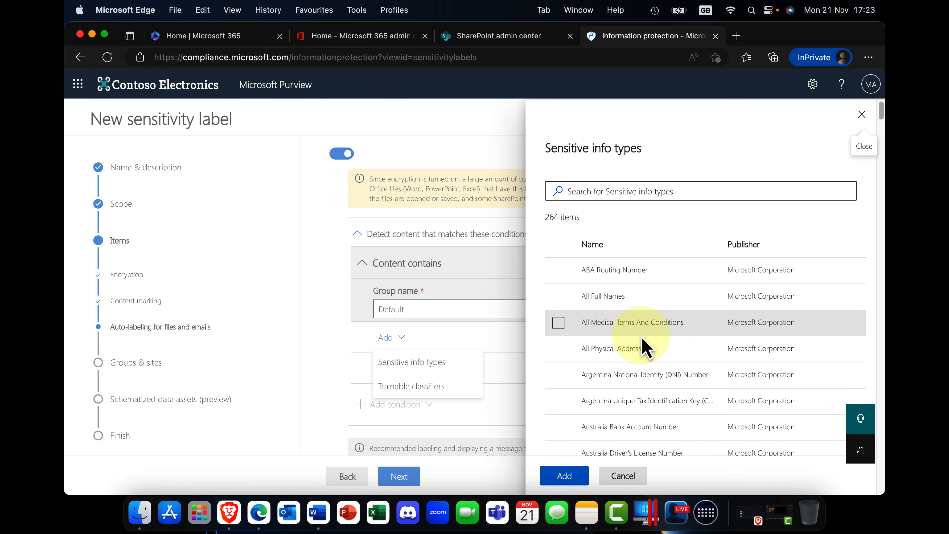
scroll(647, 348, down, 20)
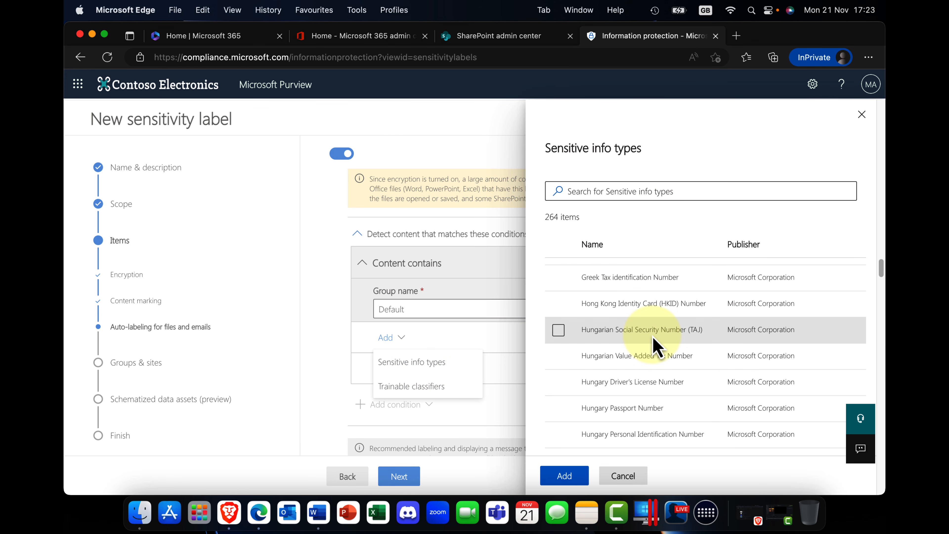
scroll(654, 345, down, 15)
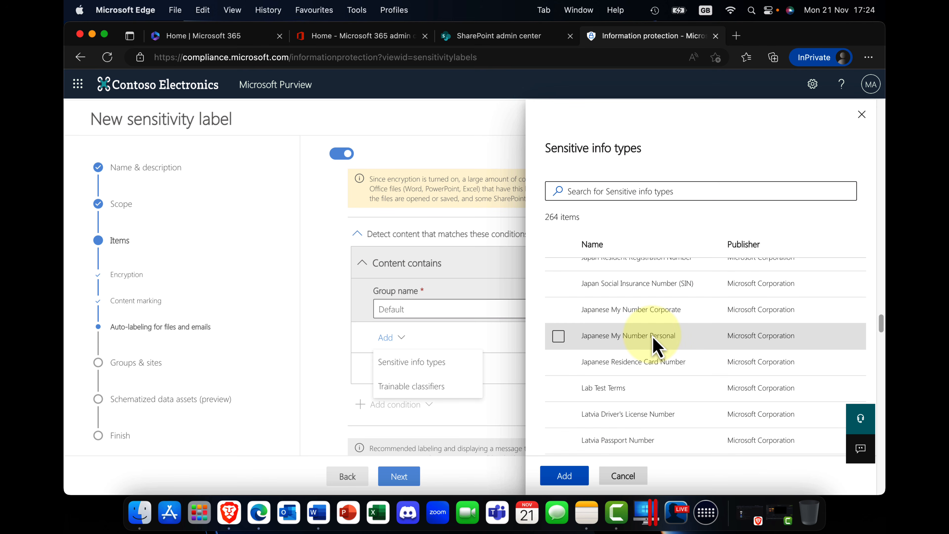
scroll(654, 346, down, 3)
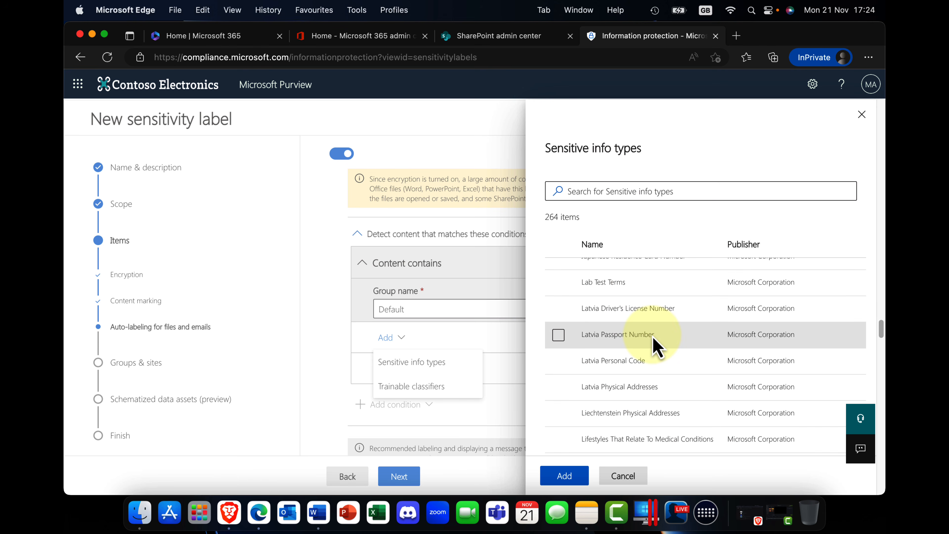
scroll(653, 338, down, 20)
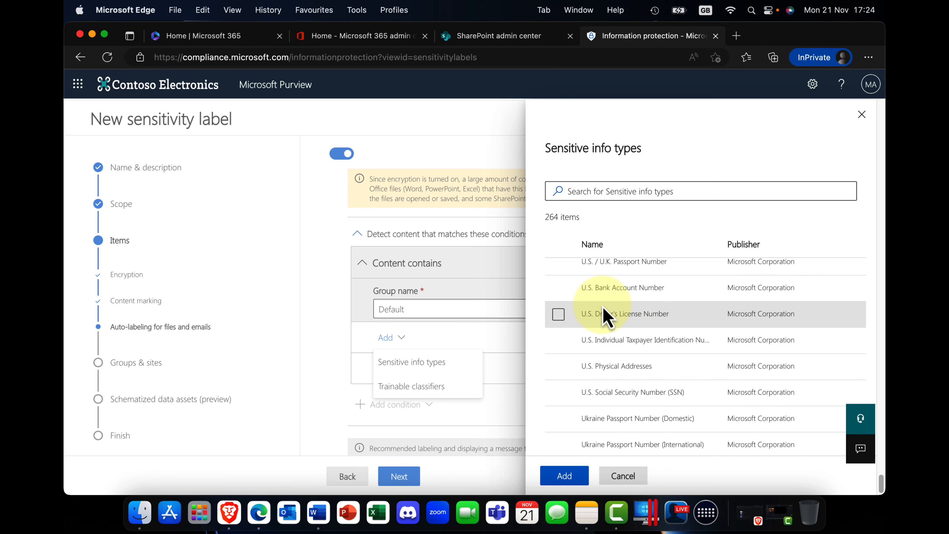
click(558, 287)
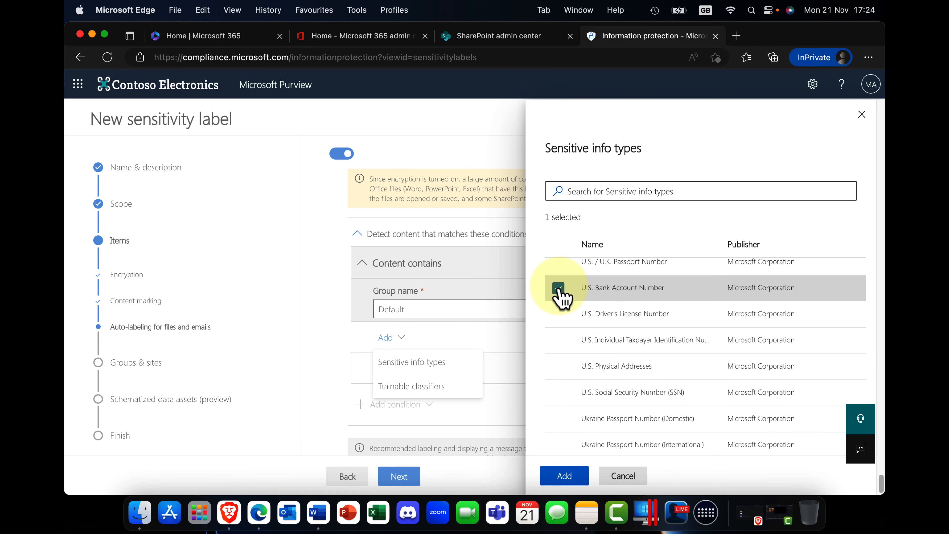
click(559, 314)
scroll(558, 316, up, 2)
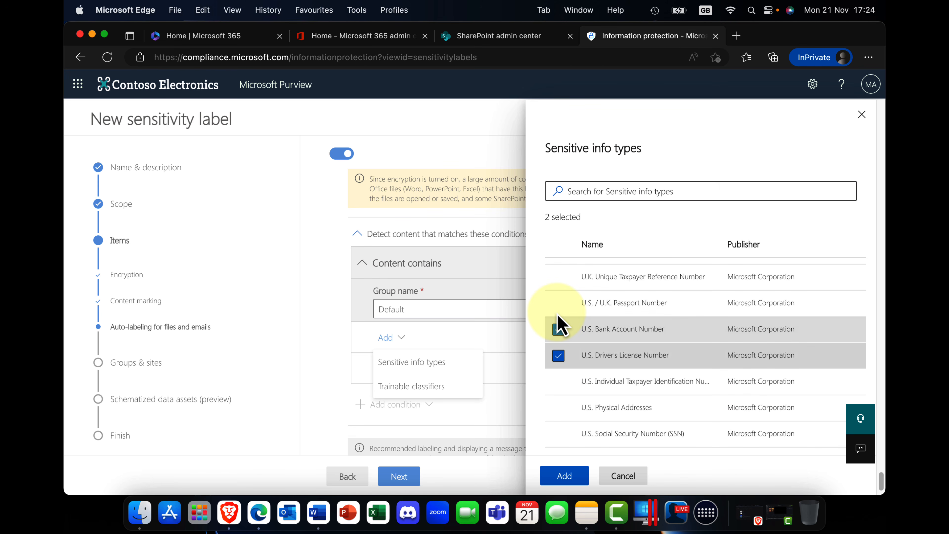
click(557, 313)
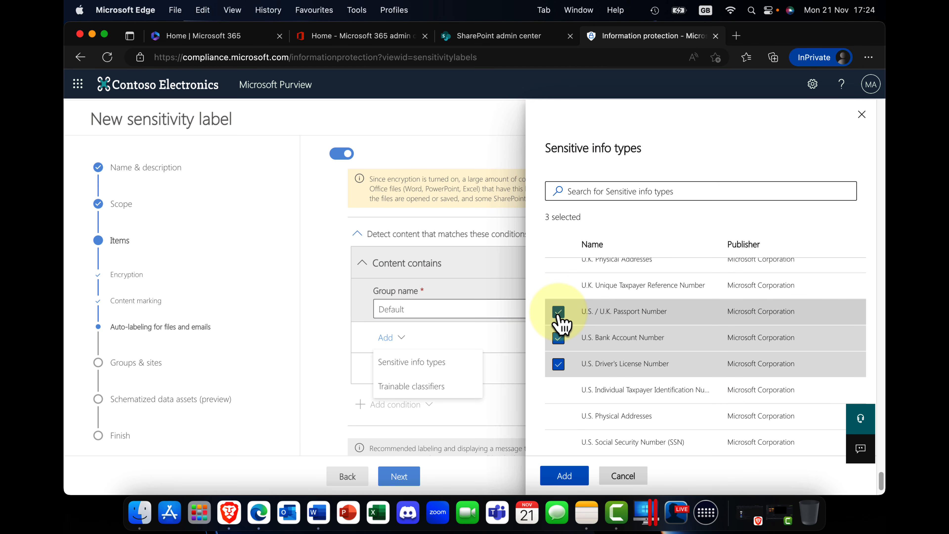
Also select U.K. National Health Service Number and add the selected sensitive info types to the Content contains condition.
scroll(559, 316, down, 2)
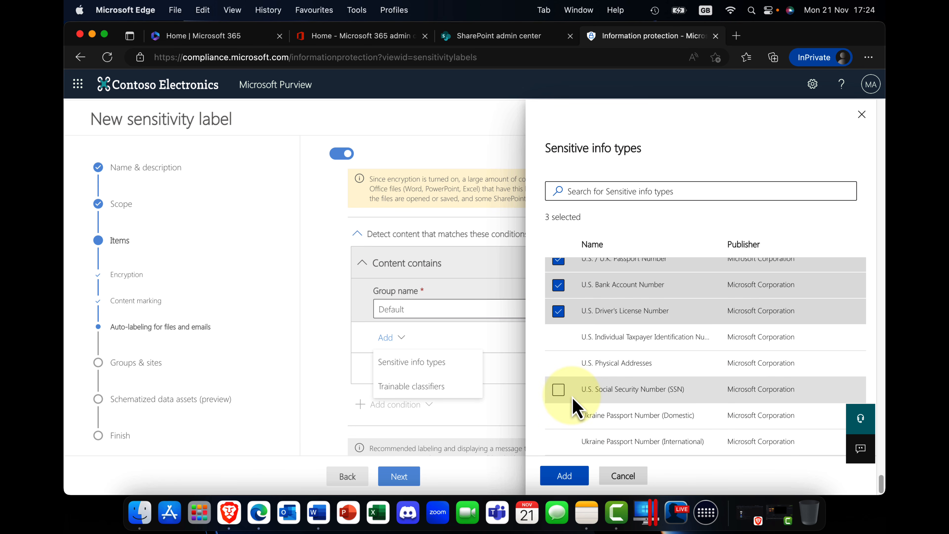
scroll(557, 374, up, 5)
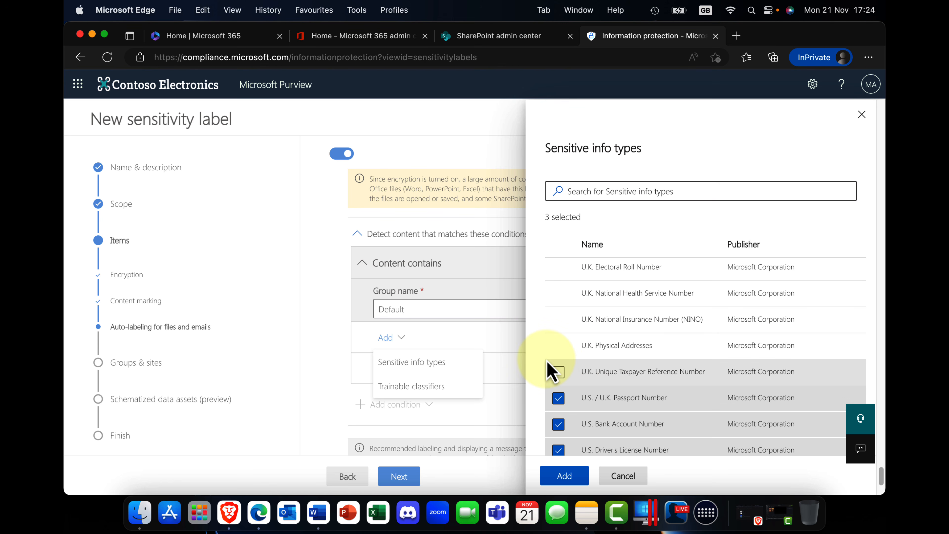
scroll(558, 345, up, 2)
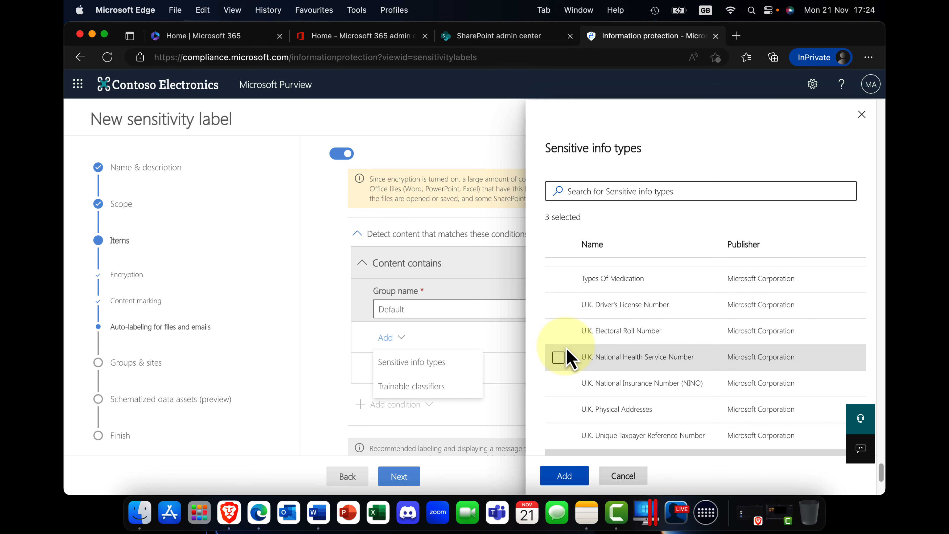
scroll(563, 366, up, 2)
click(557, 406)
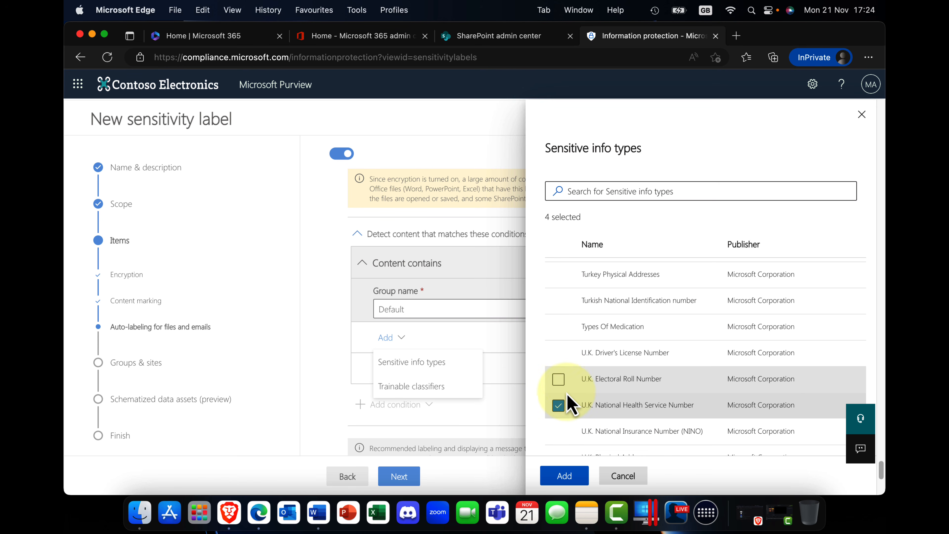
click(574, 483)
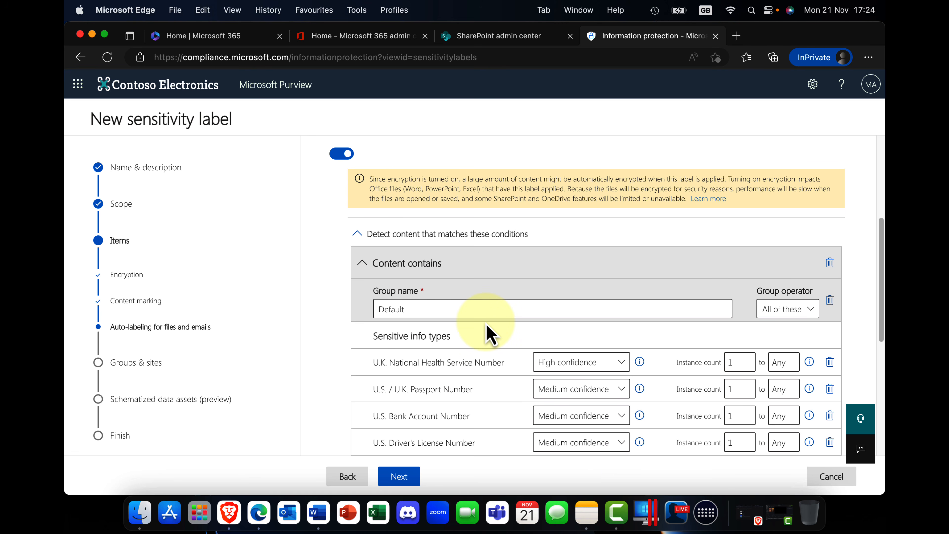
Proceed to the settings review, keeping automatic label application and leaving auto-labeling for schematized data assets off.
scroll(467, 333, down, 3)
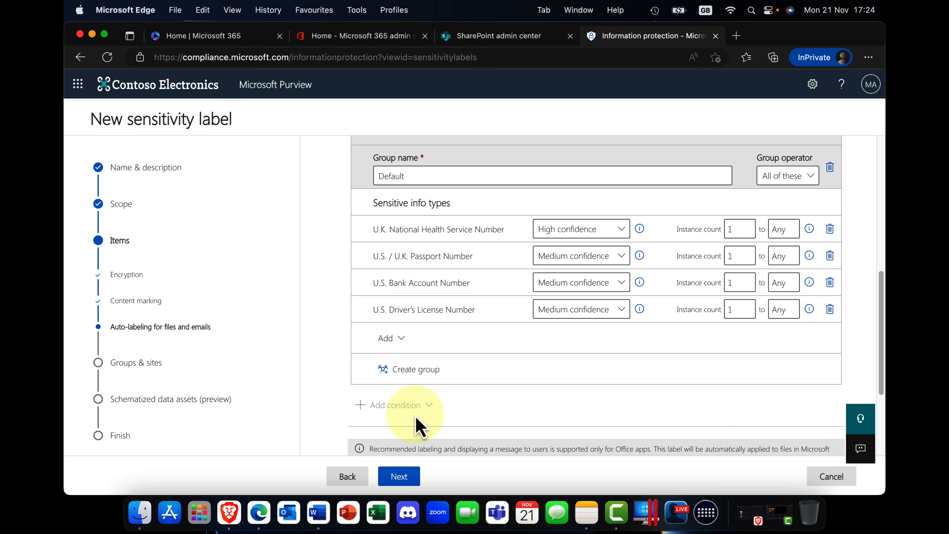
scroll(418, 424, down, 3)
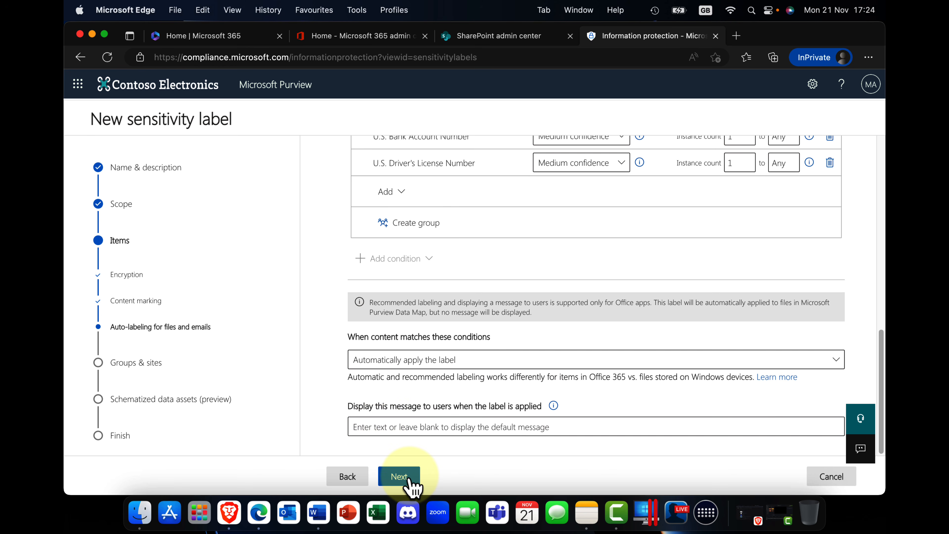
click(399, 476)
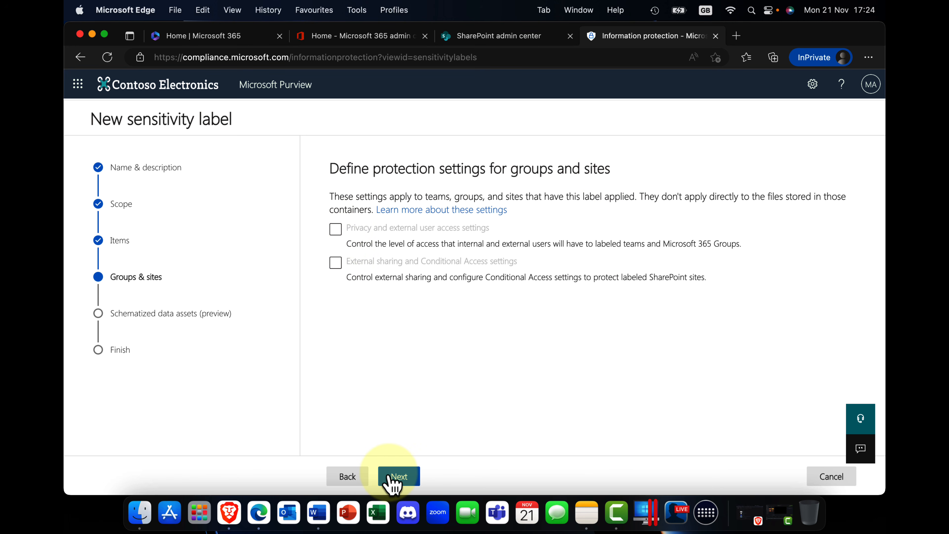
click(397, 477)
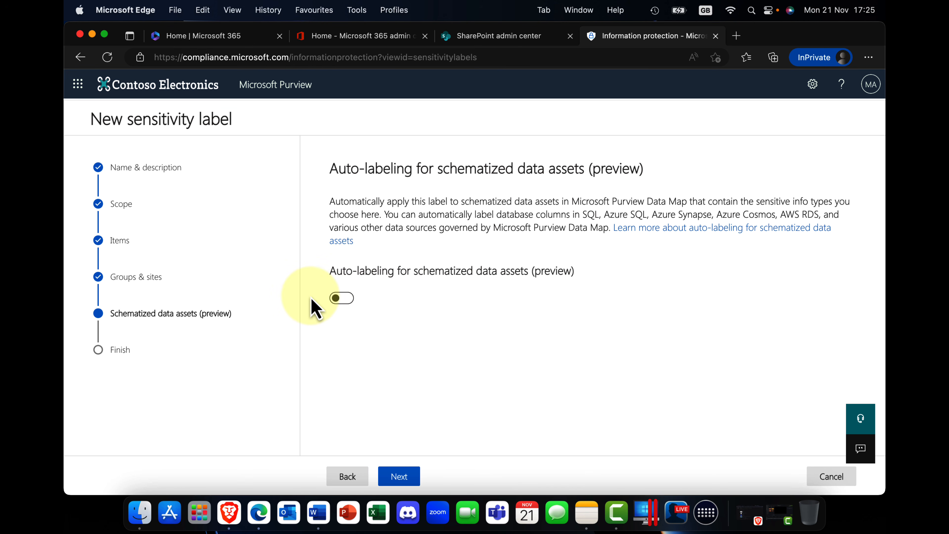
click(398, 477)
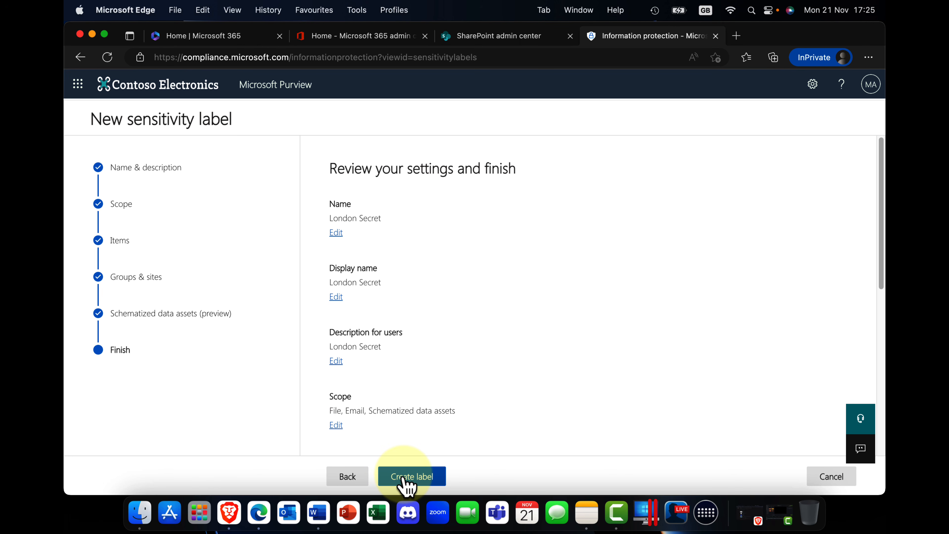
Create the London Secret label and finish with the option Don't create a policy yet.
click(403, 479)
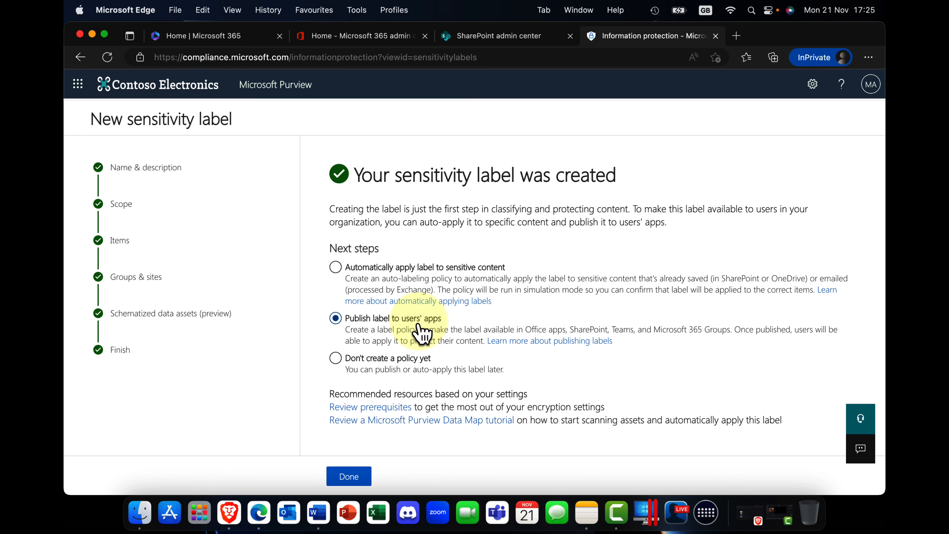
click(382, 363)
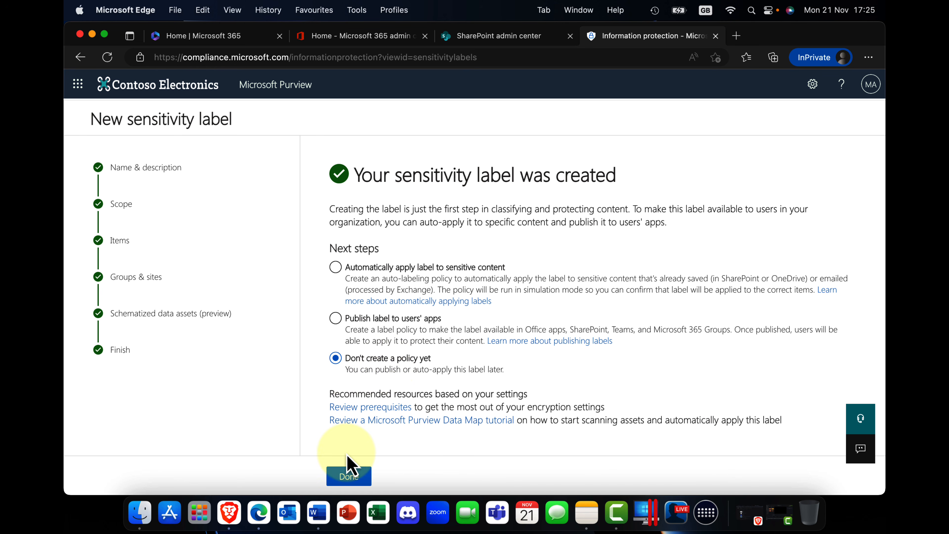
click(348, 476)
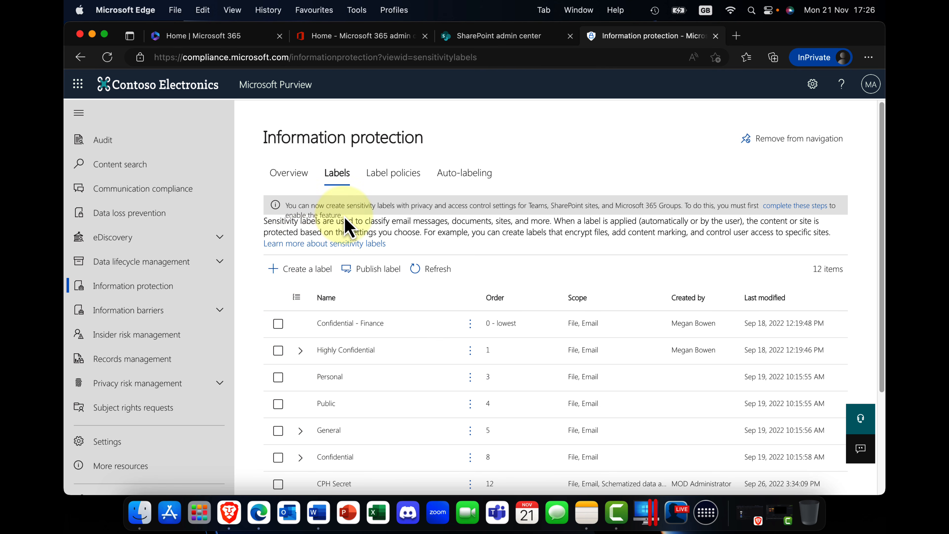
Edit the Confidential-Finance Policy label policy and add London Secret to its sensitivity labels to publish.
click(403, 181)
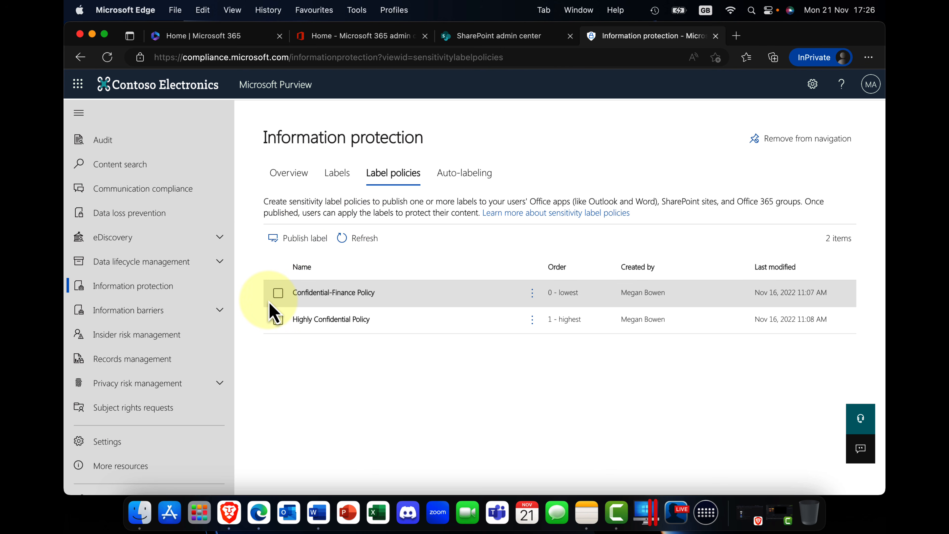
click(322, 296)
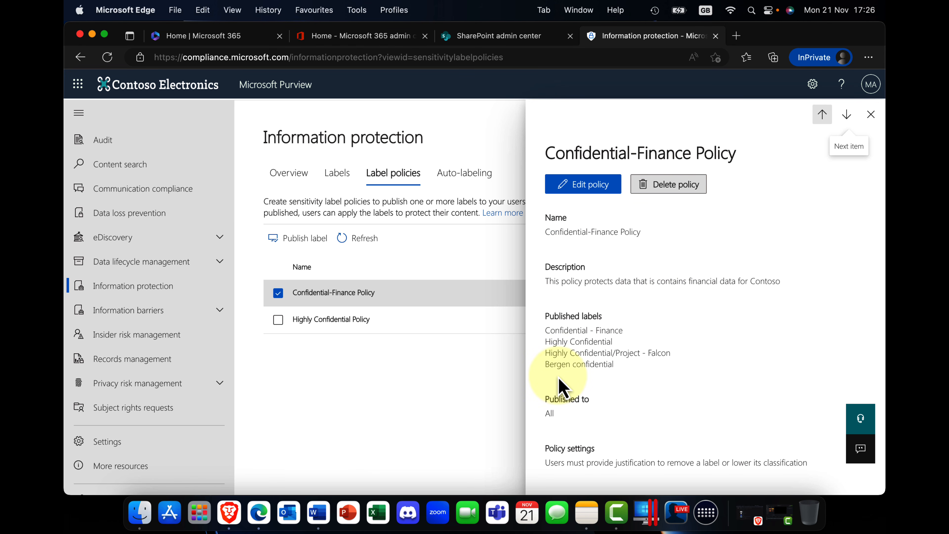
click(597, 192)
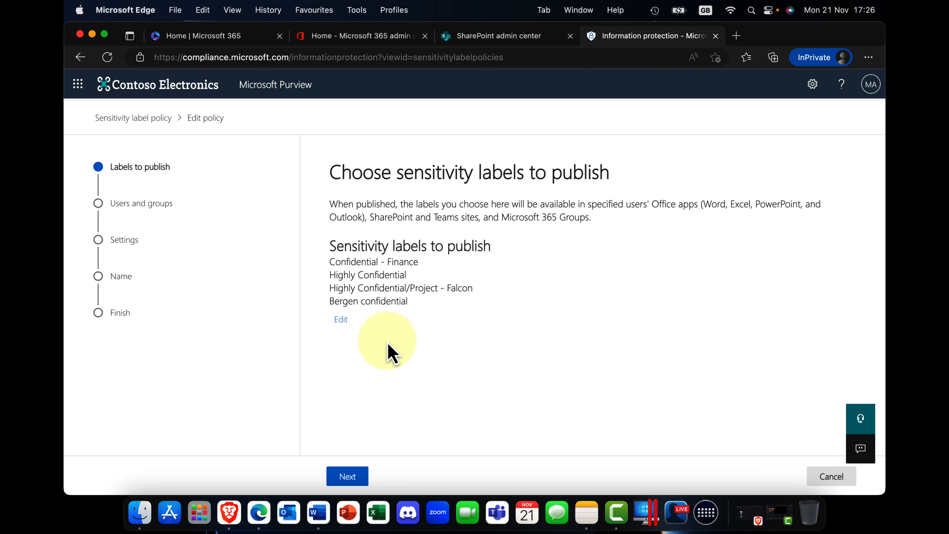
click(341, 319)
scroll(631, 370, down, 10)
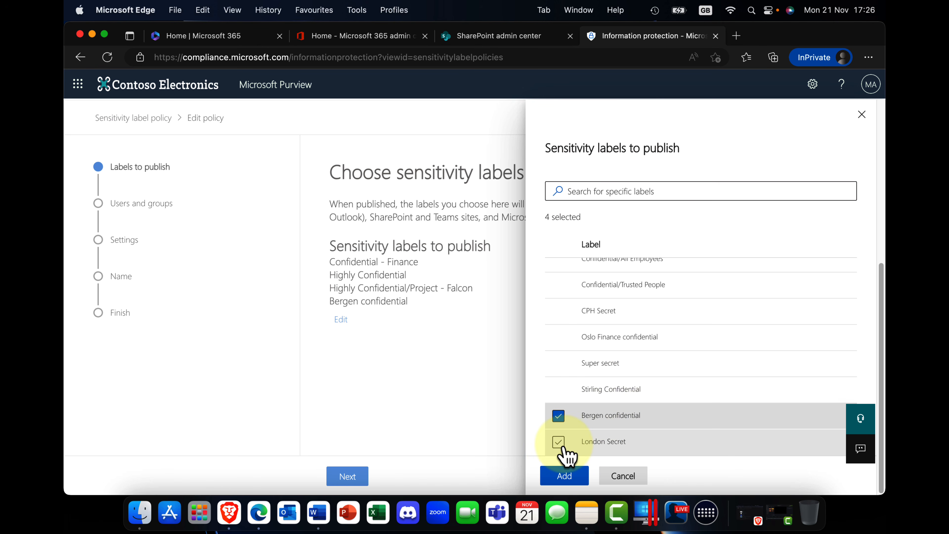
click(558, 442)
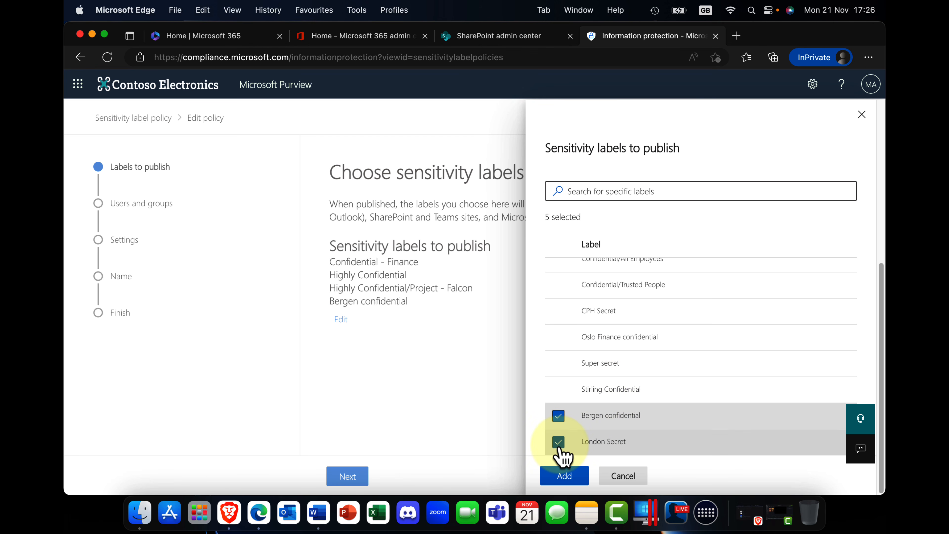
click(564, 476)
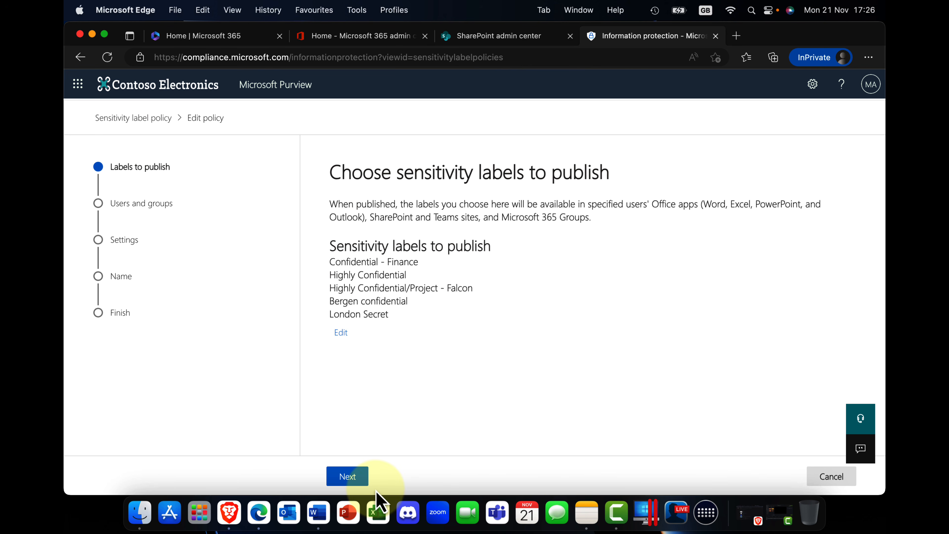
Proceed to the default document settings, keeping publication to all users and groups and the justification requirement for removing labels.
click(347, 476)
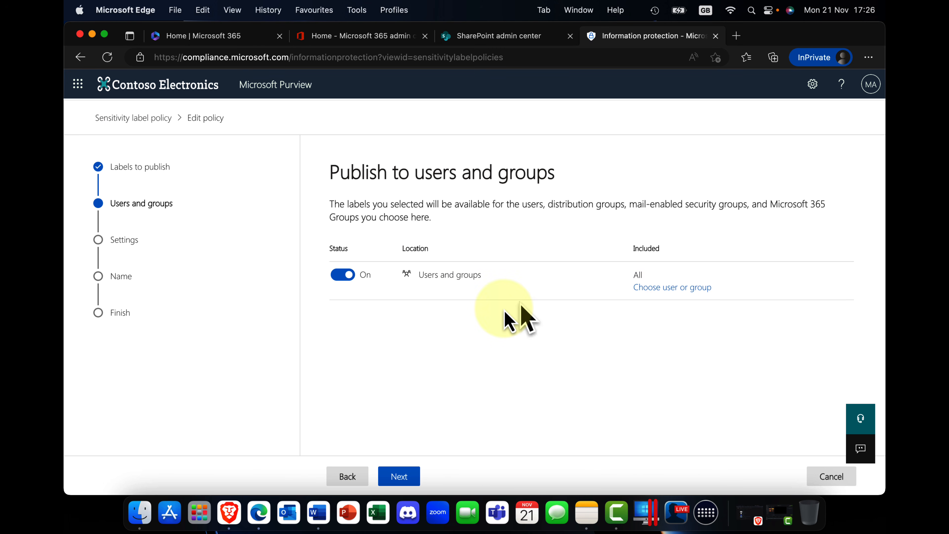
click(399, 477)
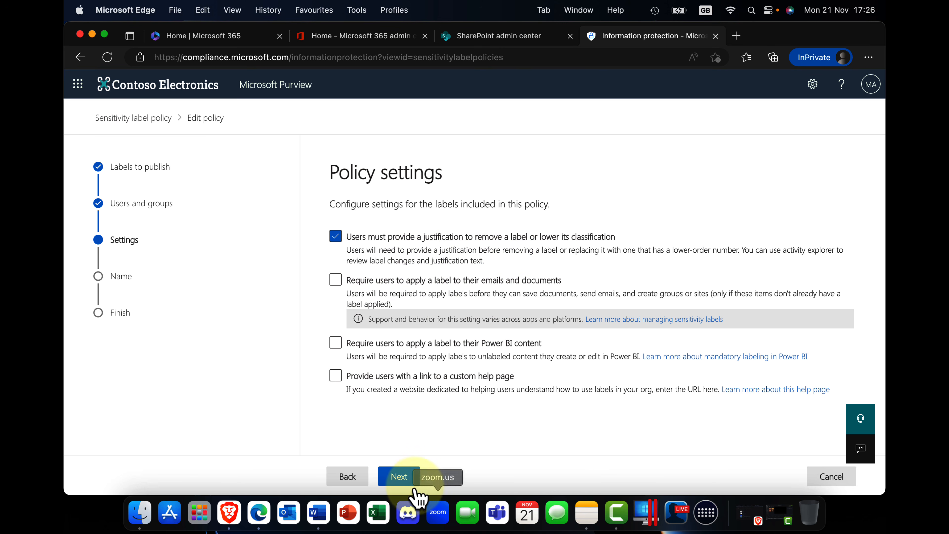
click(412, 480)
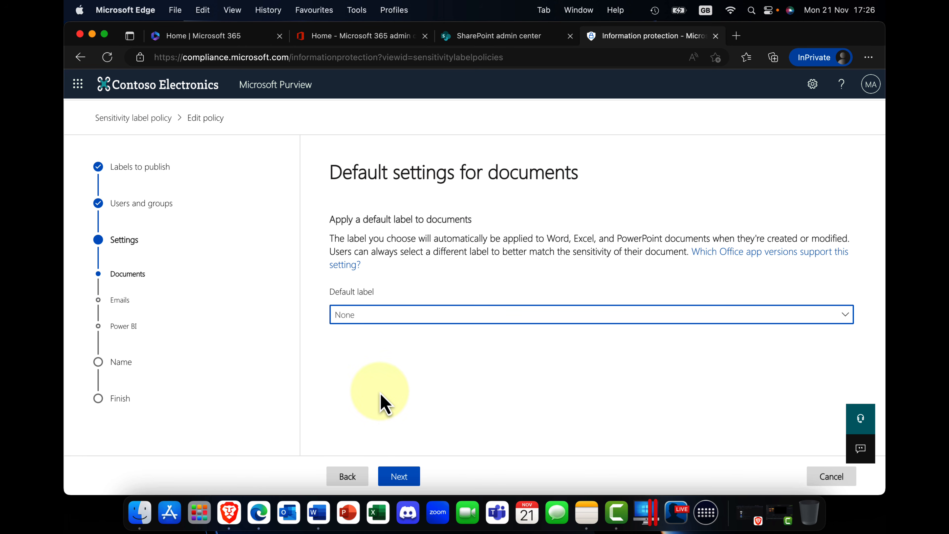
Keep None as the default label for documents and proceed to the default settings for emails.
click(399, 319)
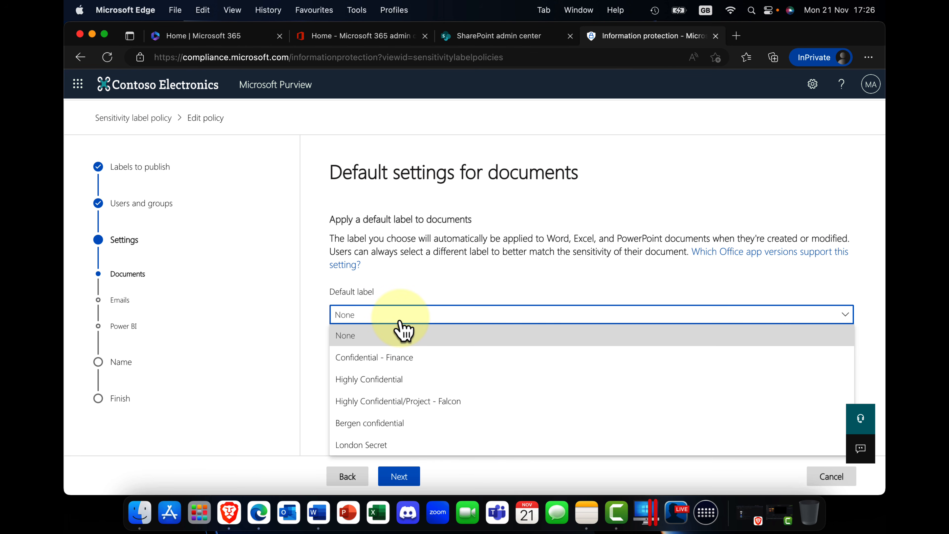
click(399, 332)
click(340, 480)
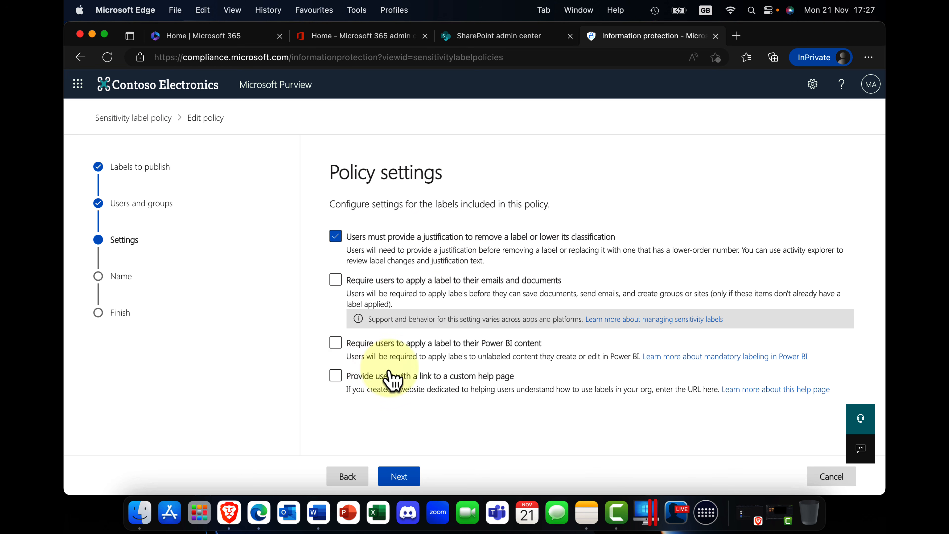
click(399, 476)
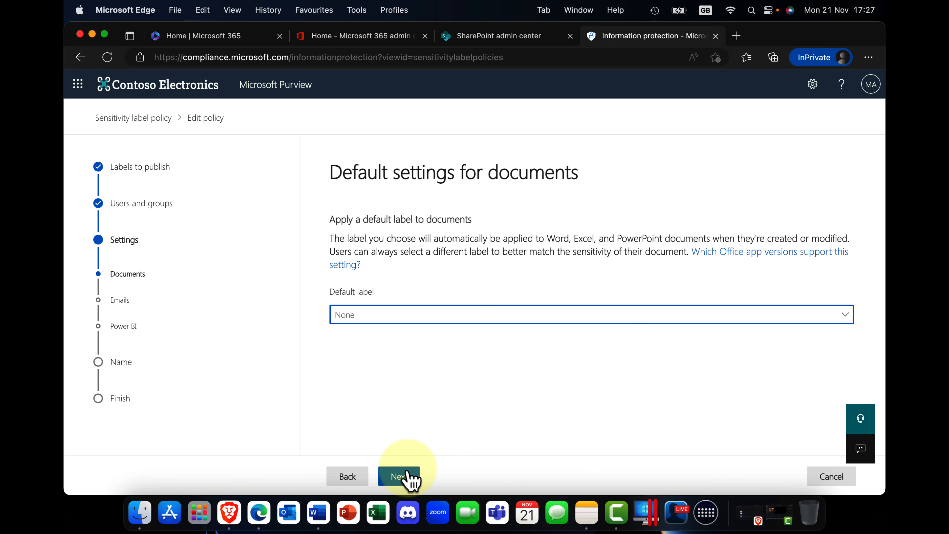
click(407, 475)
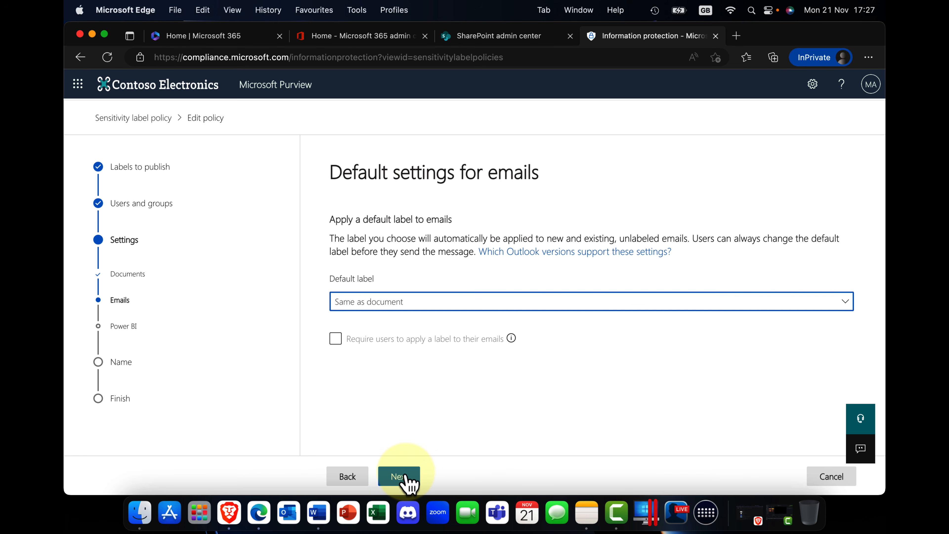
Keep Same as document as the default email label, leave the remaining policy settings and description as they are, and submit the Confidential-Finance Policy.
click(408, 475)
click(407, 477)
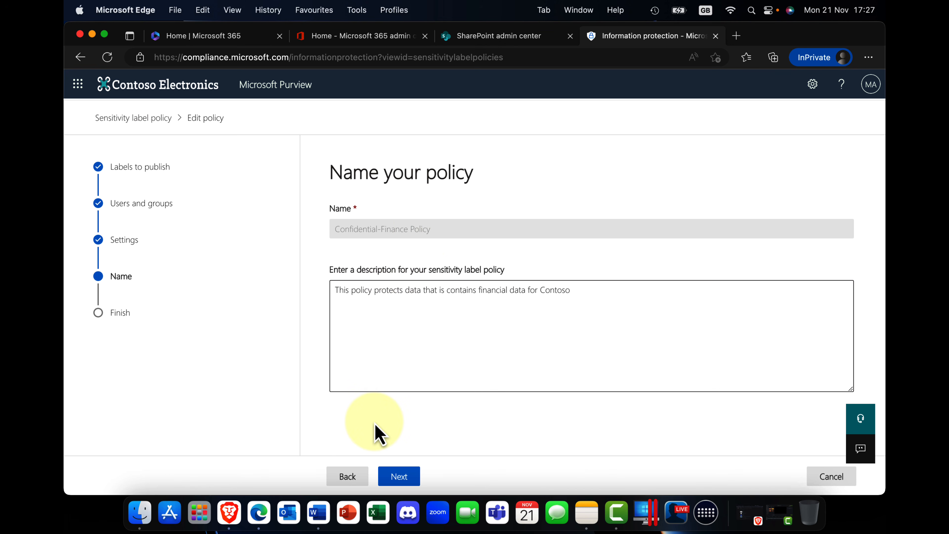
click(399, 477)
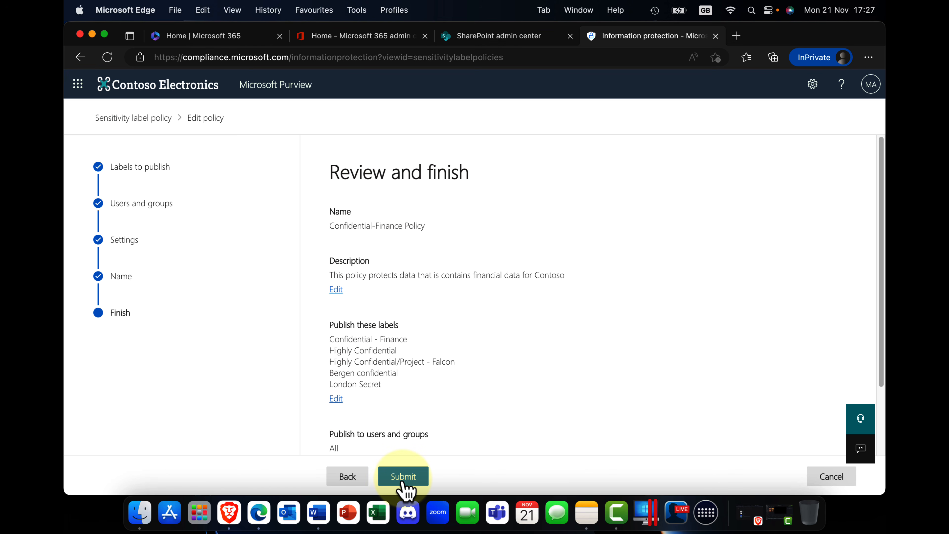
click(404, 482)
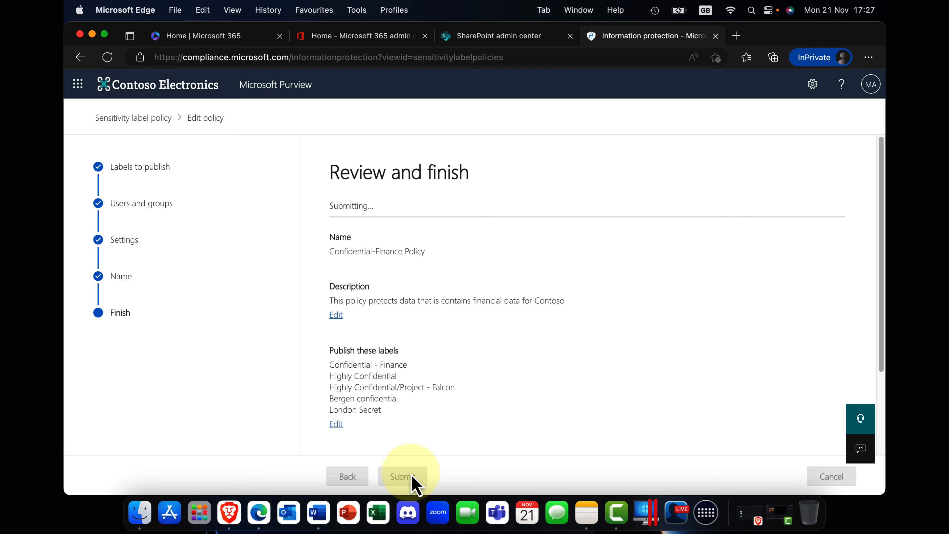
click(355, 478)
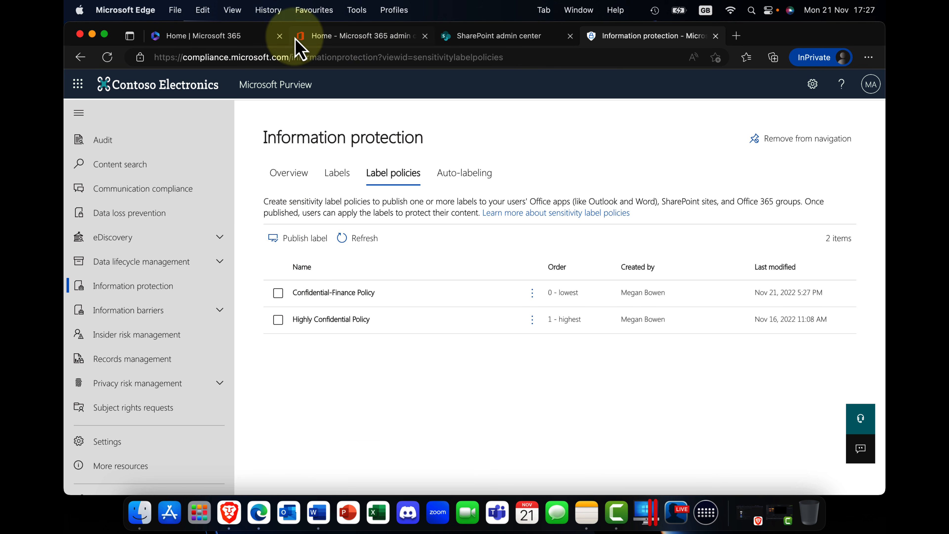
Check the sensitivity labels offered in the Employee Engagement Plan Word document, then close it and return to Information protection.
click(241, 37)
scroll(267, 309, down, 10)
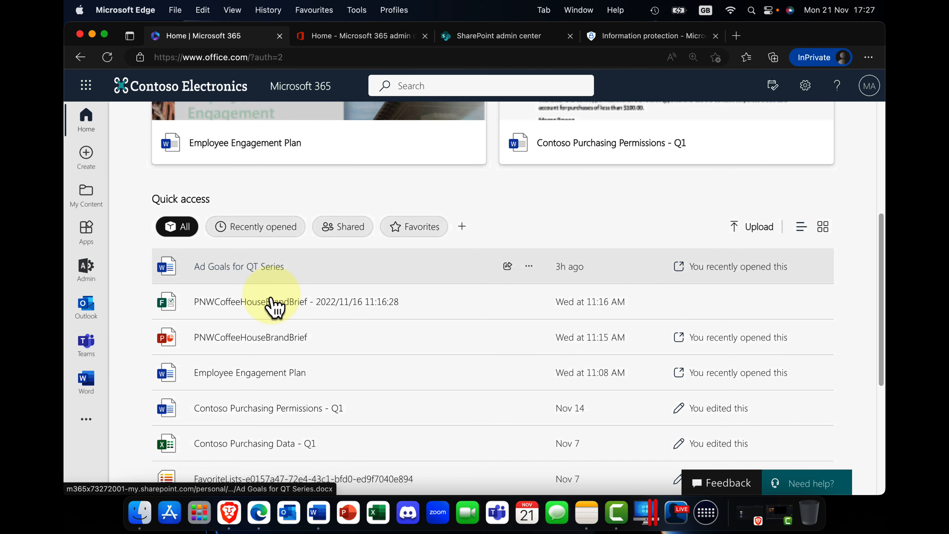
click(242, 312)
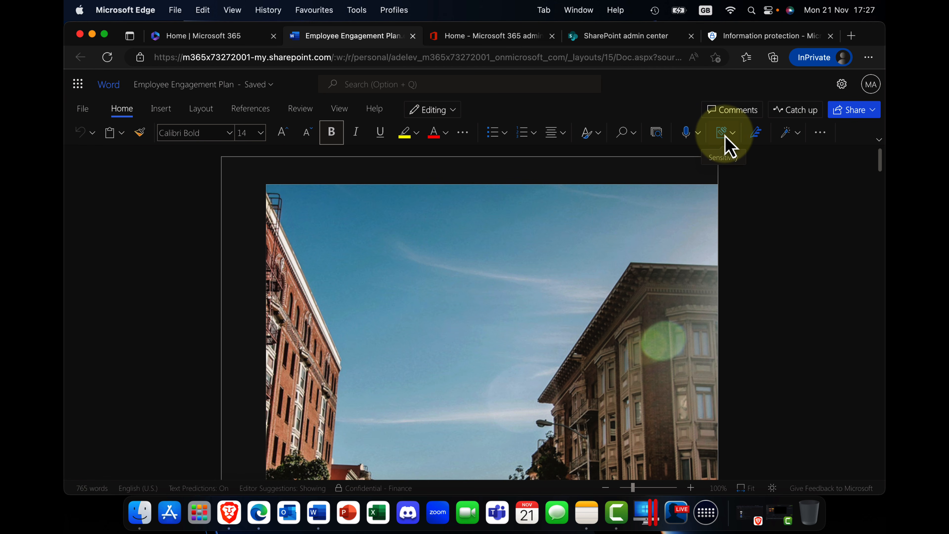
click(734, 134)
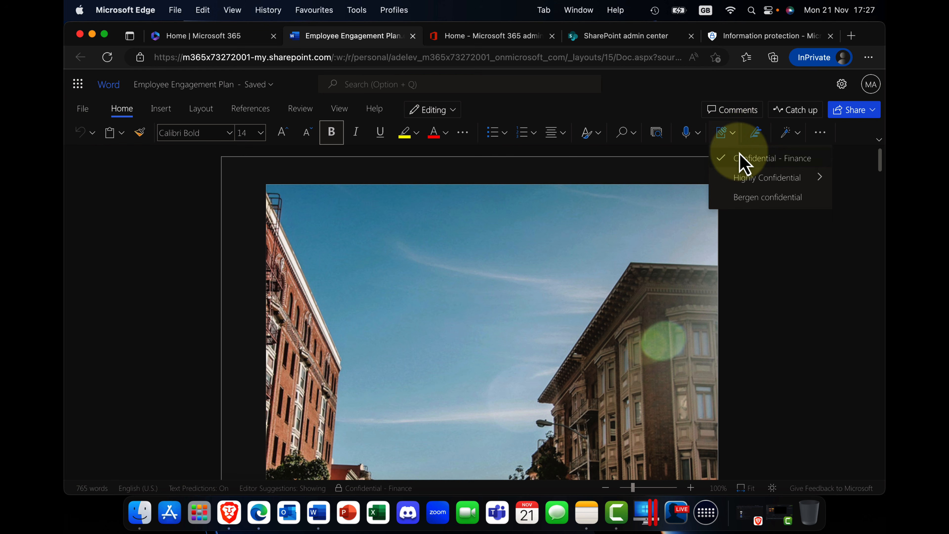
mouse_move(743, 179)
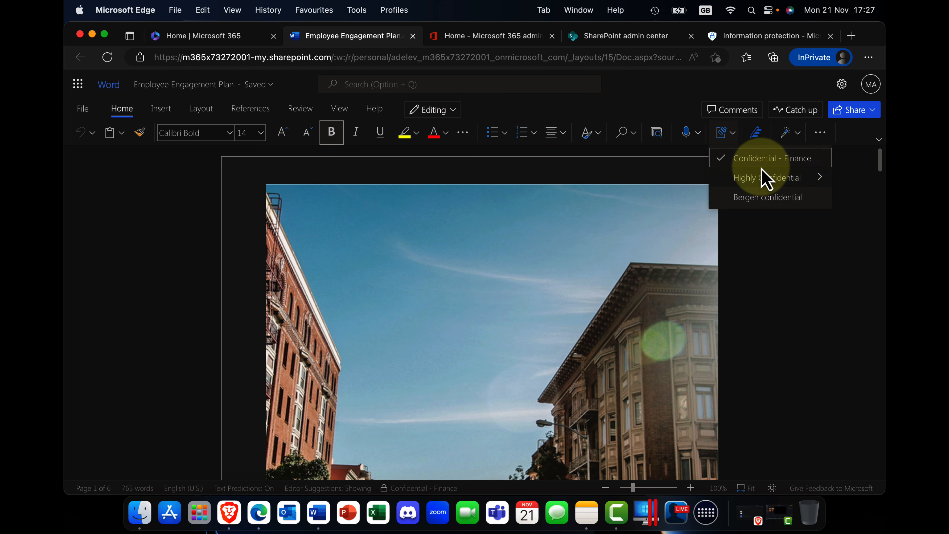
click(752, 232)
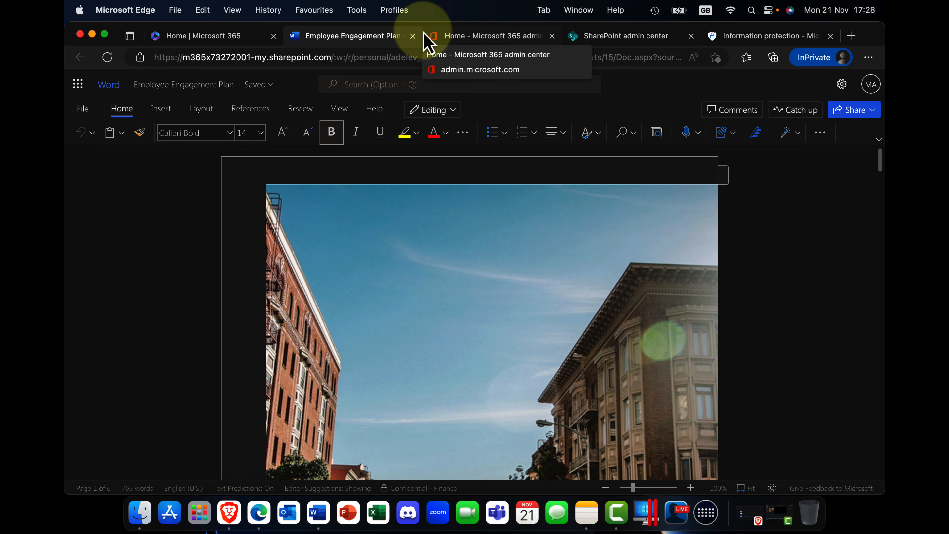
click(413, 36)
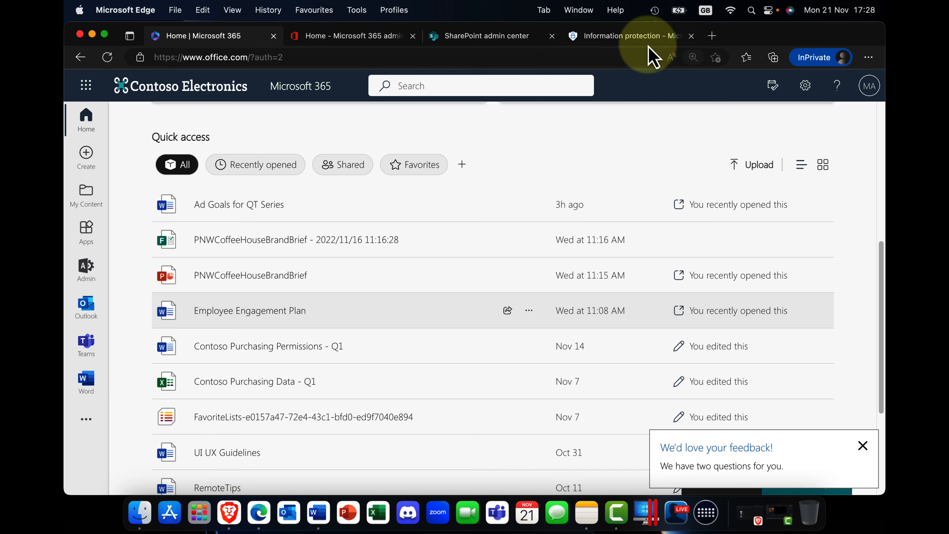
click(631, 37)
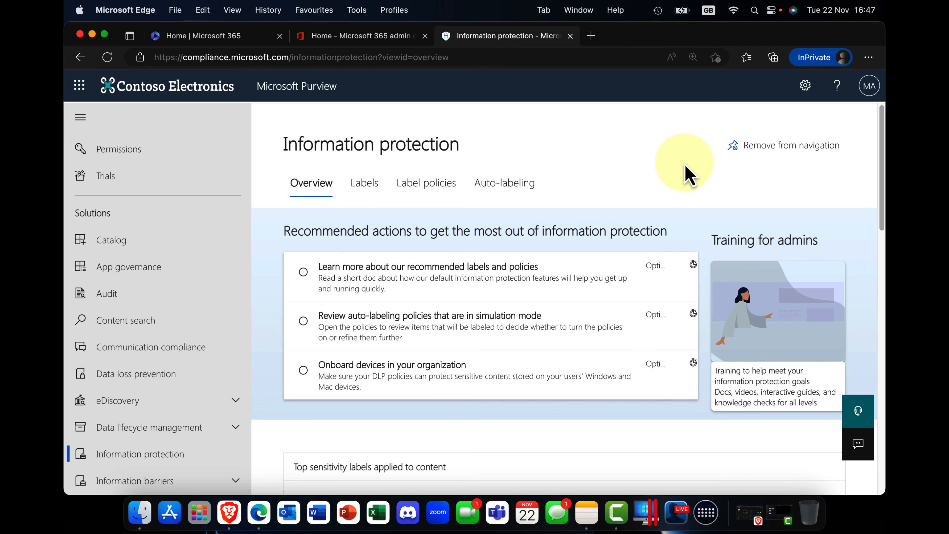
Start creating a data loss prevention policy and review the templates in the Enhanced category.
click(124, 381)
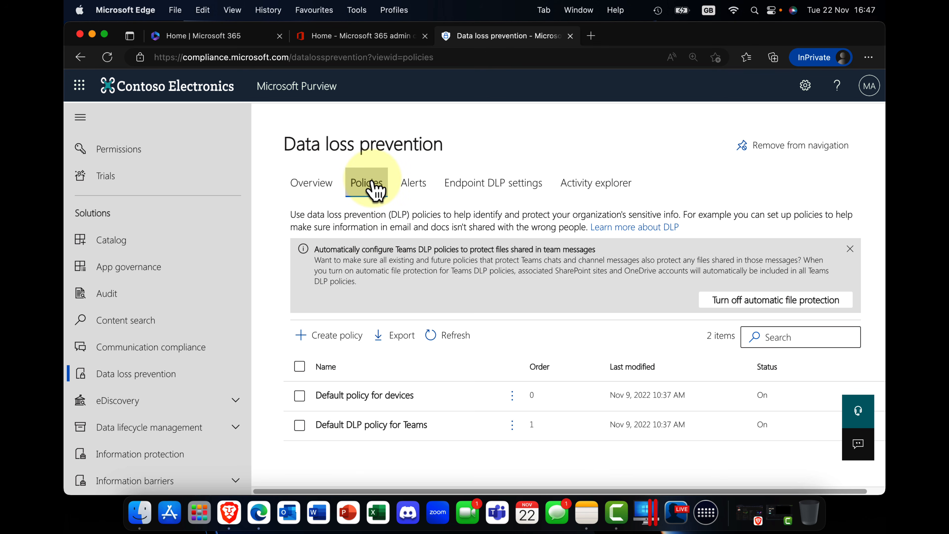
click(338, 346)
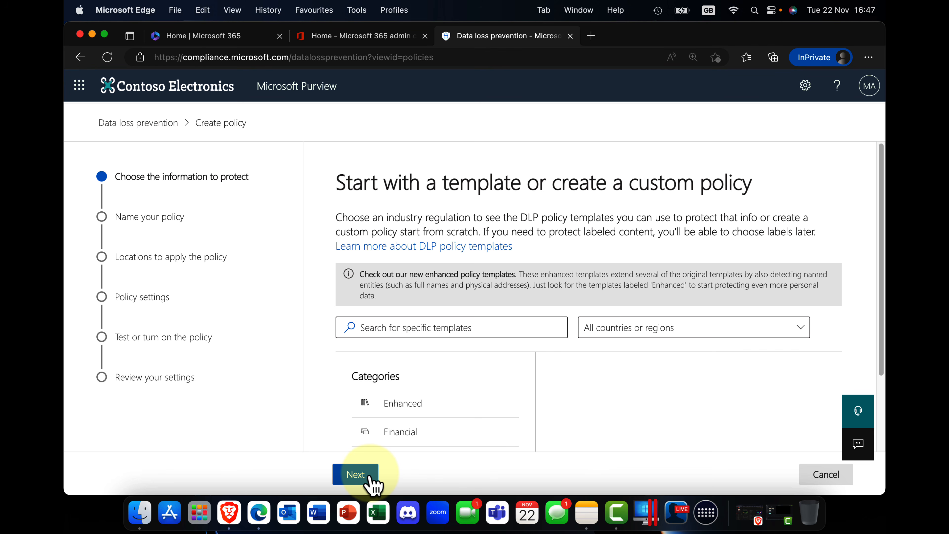
scroll(430, 430, down, 3)
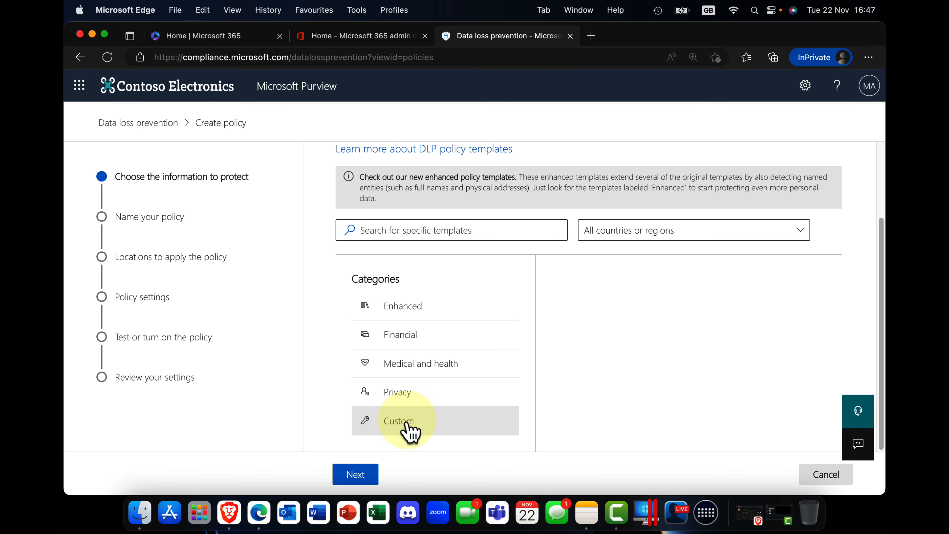
click(406, 315)
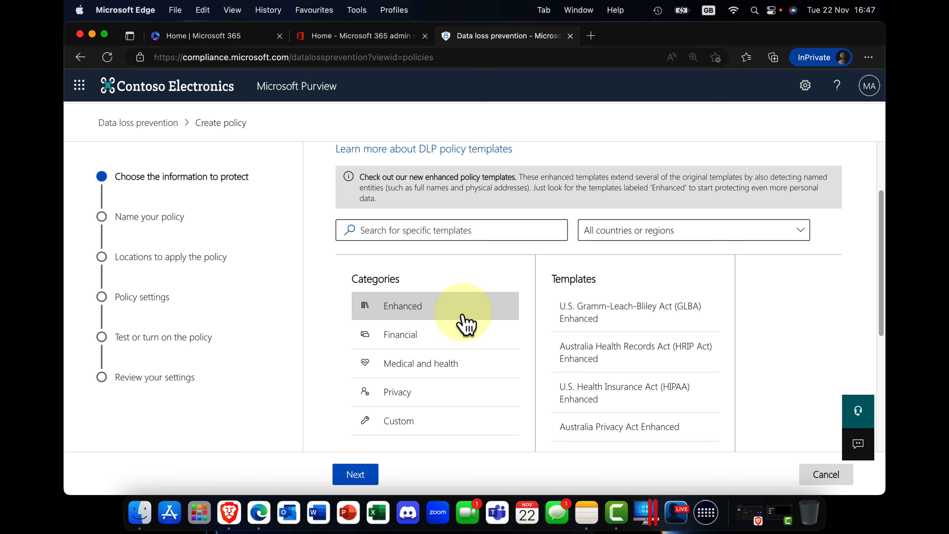
scroll(561, 332, down, 6)
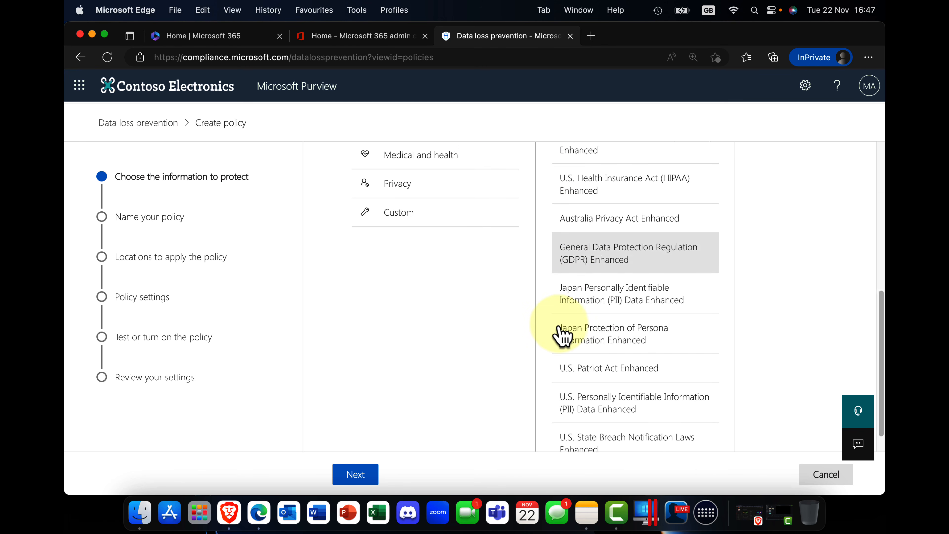
scroll(562, 336, down, 1)
scroll(561, 335, up, 7)
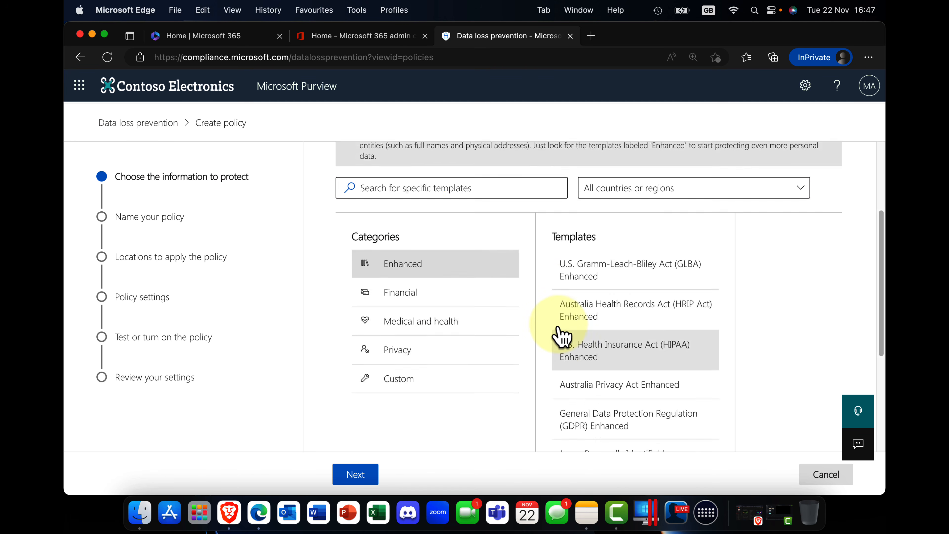
scroll(556, 325, down, 3)
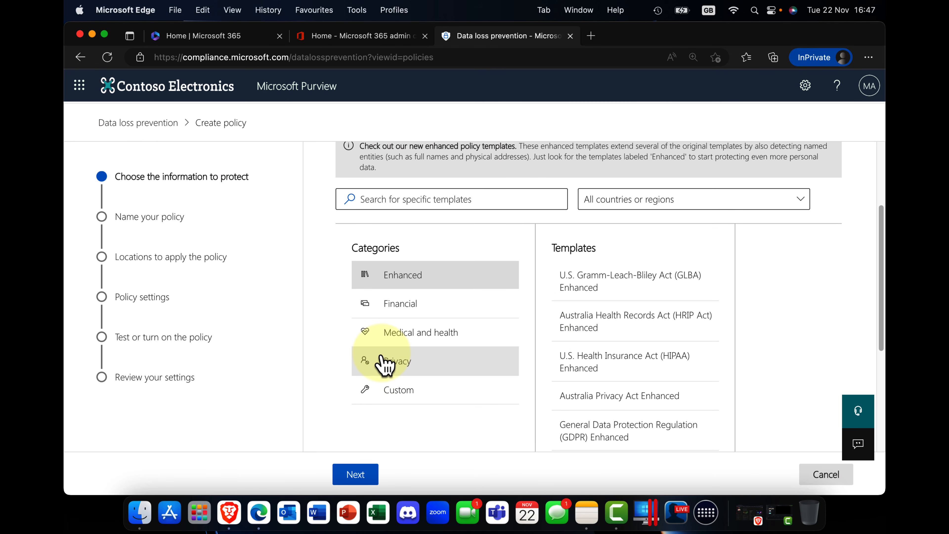
Base the policy on the Privacy template U.K. Personally Identifiable Information (PII) Data, keeping the suggested name and description.
click(402, 370)
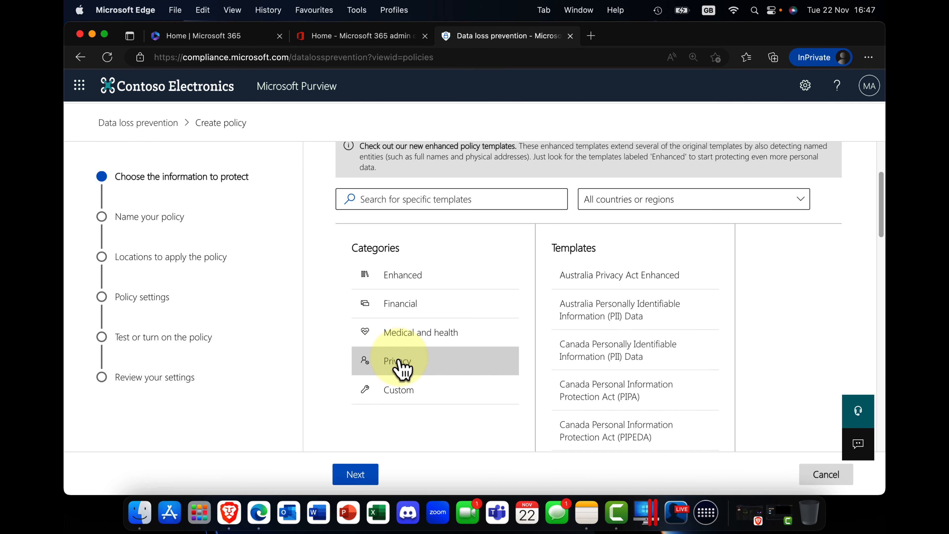
click(616, 338)
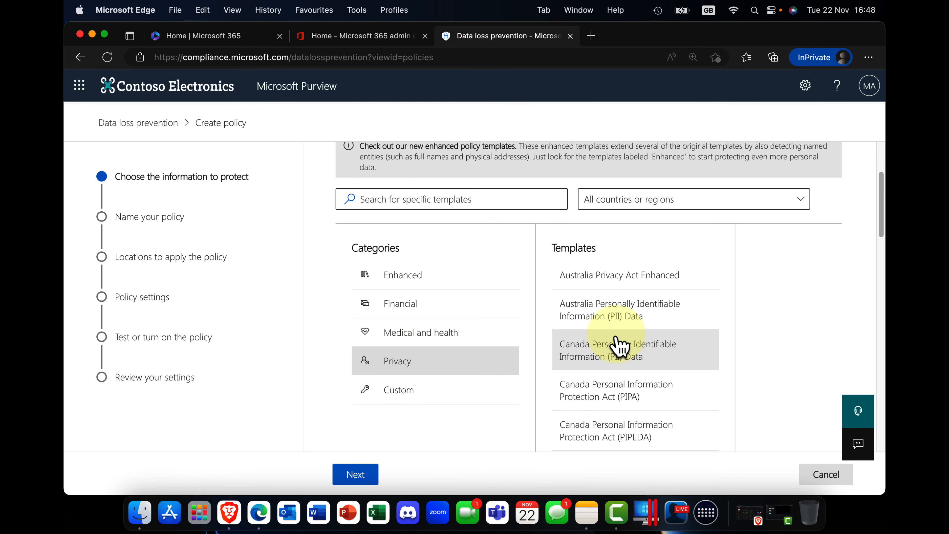
scroll(620, 346, down, 15)
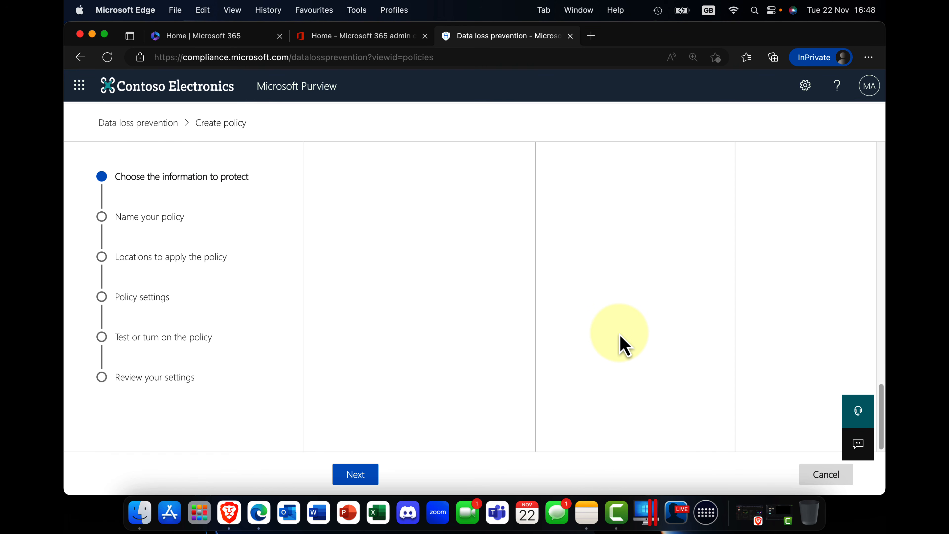
scroll(623, 345, up, 5)
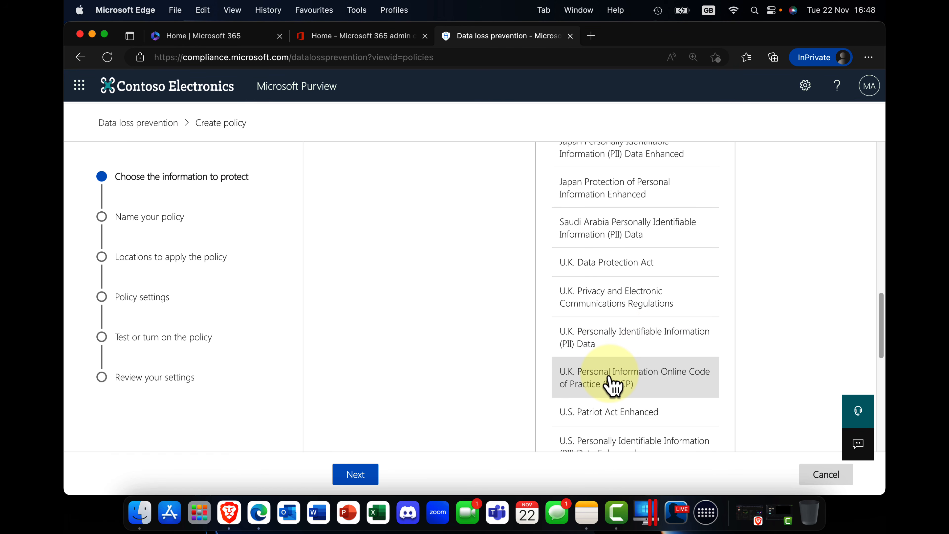
click(616, 351)
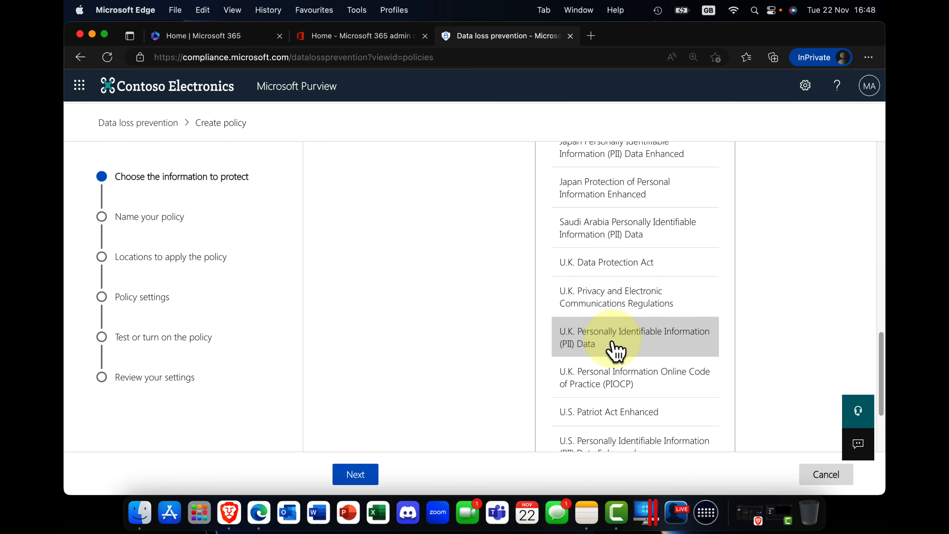
click(359, 478)
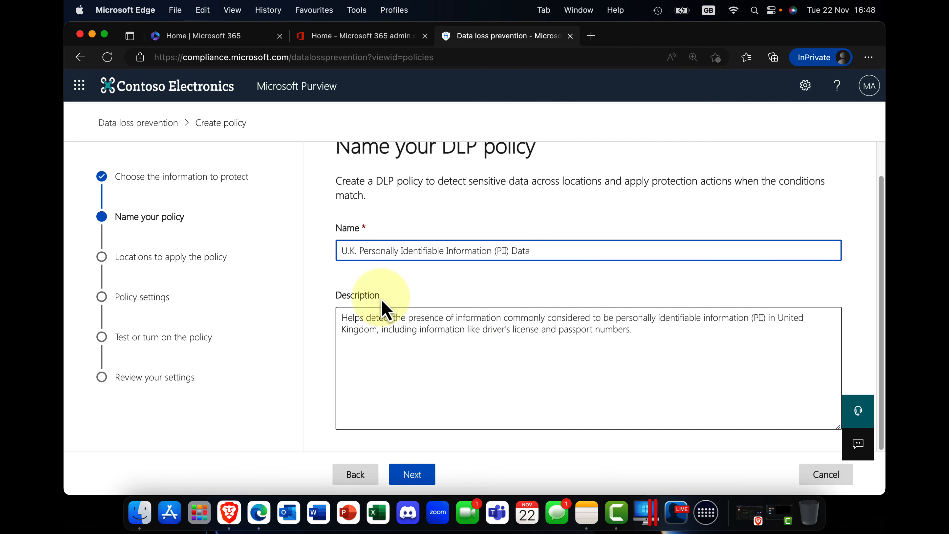
click(418, 482)
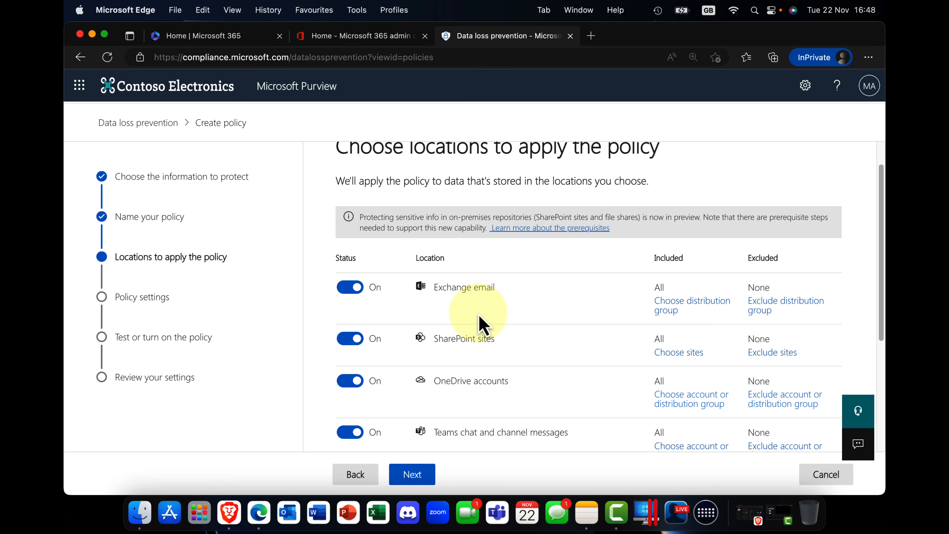
Turn off On-premises repositories as a policy location, keep Devices on, and proceed to the policy settings.
scroll(498, 396, down, 3)
scroll(499, 396, down, 2)
scroll(495, 386, down, 2)
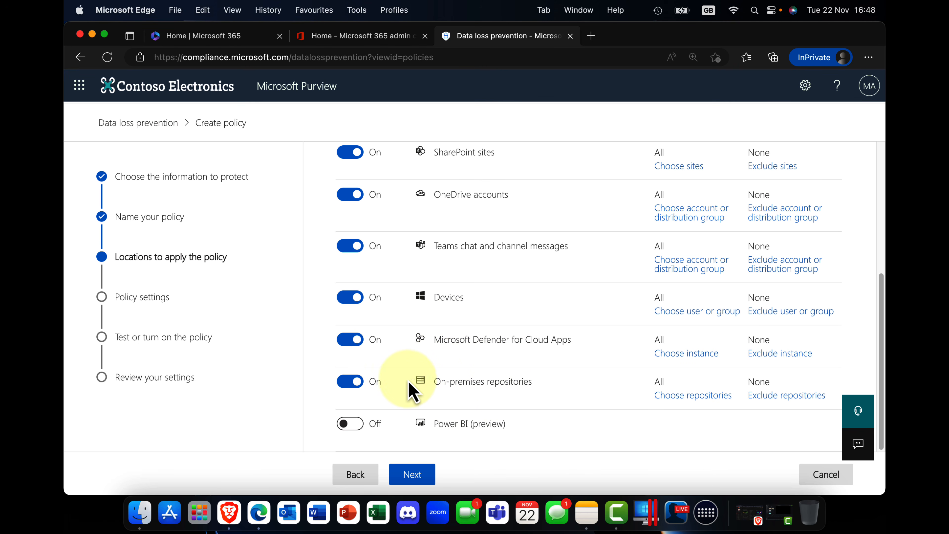
click(354, 385)
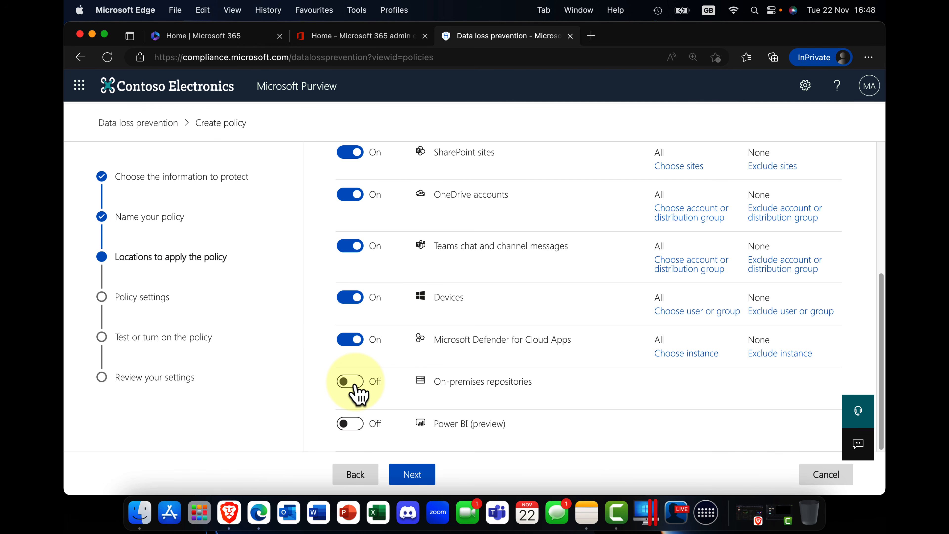
click(356, 301)
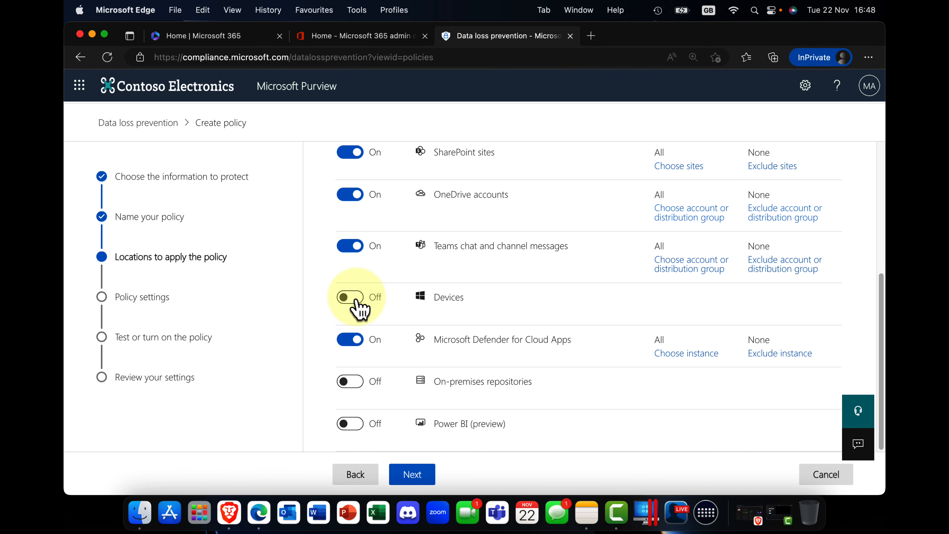
click(357, 301)
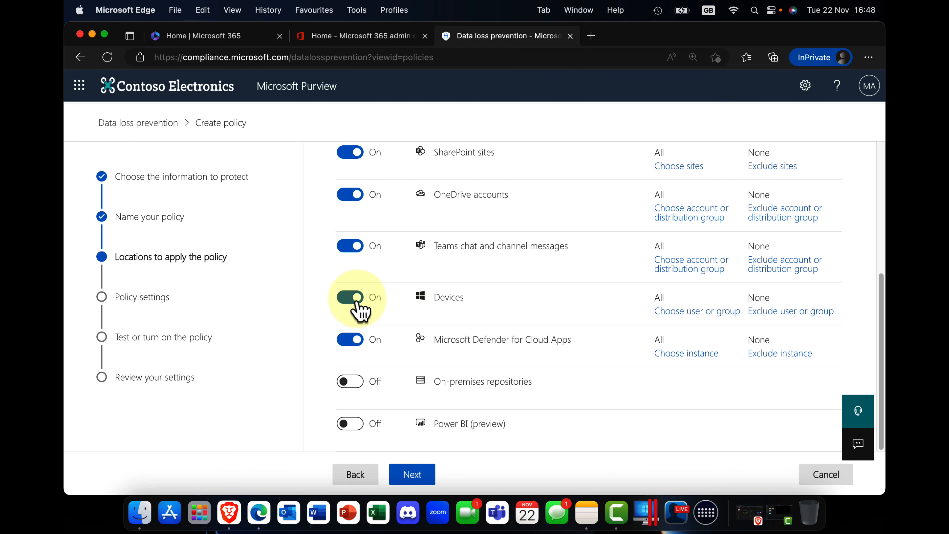
click(421, 475)
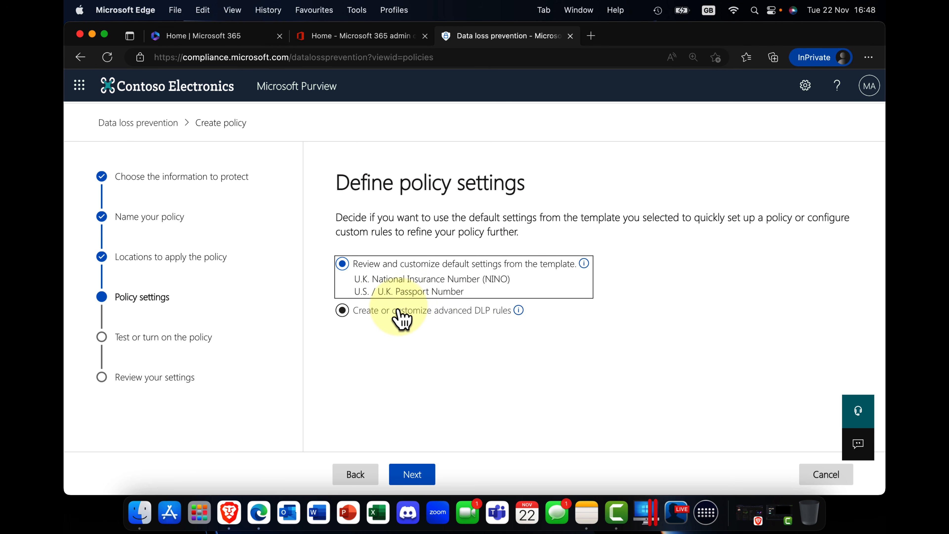
Choose to create or customize advanced DLP rules and open the high-volume U.K. PII rule for editing.
click(364, 314)
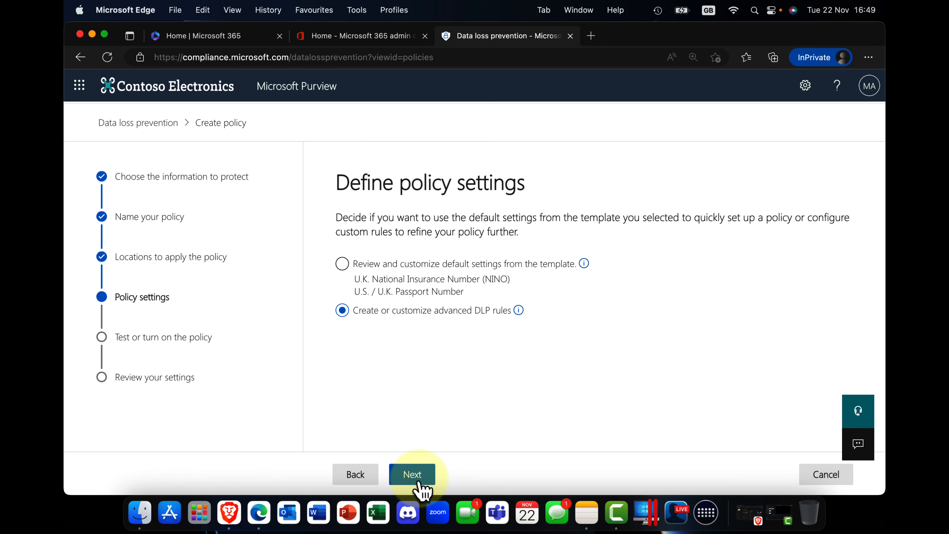
click(412, 474)
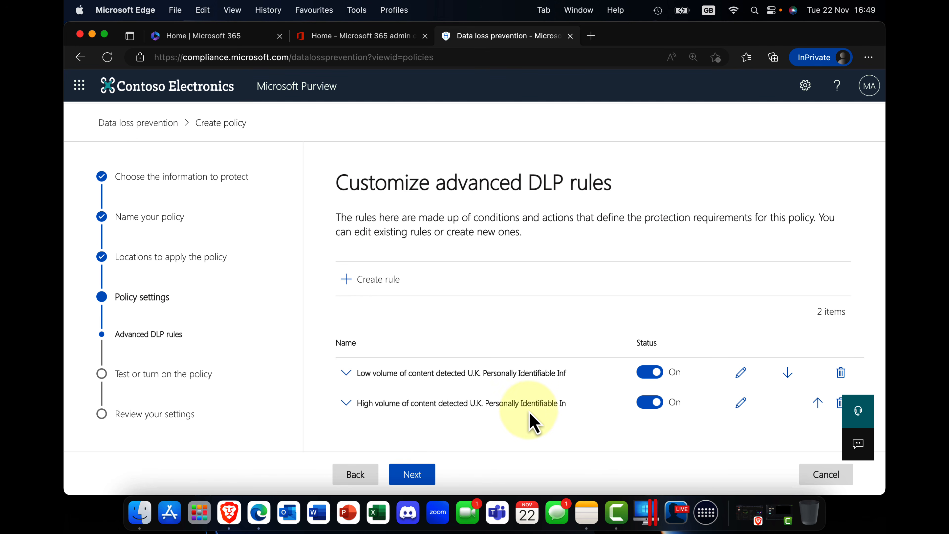
click(740, 410)
Review the rule's sensitive info type conditions and the kinds of content that can be added to the Default group.
scroll(620, 370, down, 2)
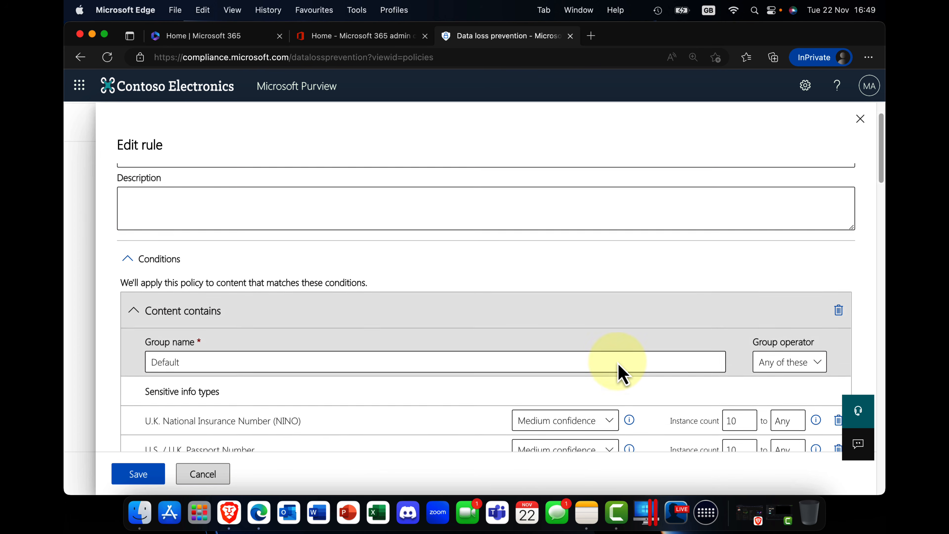
scroll(620, 374, down, 4)
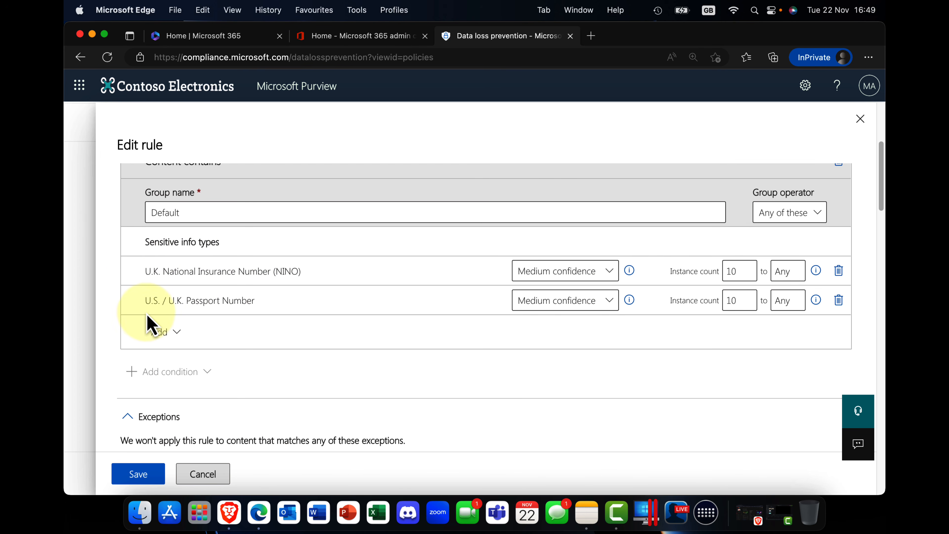
click(177, 333)
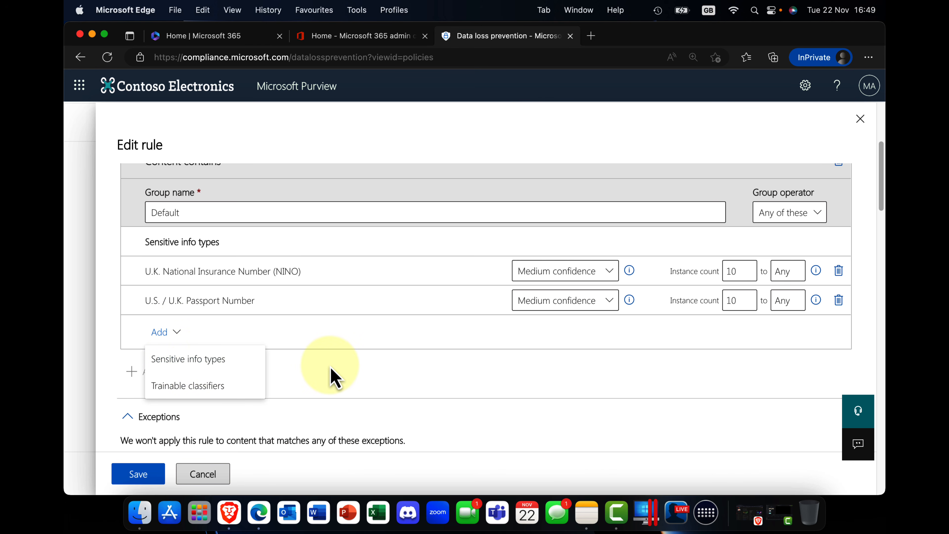
click(330, 378)
Examine the rule's access restriction action, user notification recipients, email customization and policy tip settings.
scroll(331, 370, down, 7)
scroll(295, 352, down, 3)
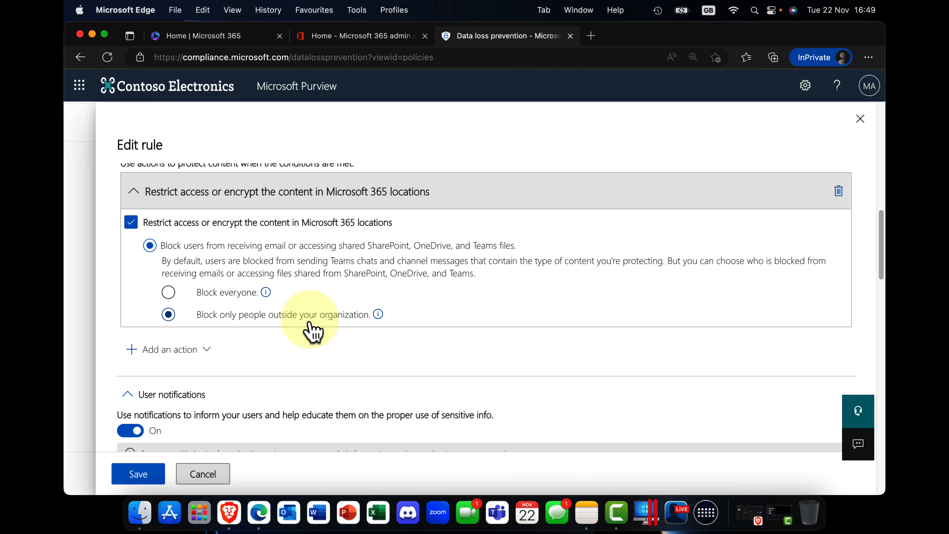
scroll(310, 319, down, 5)
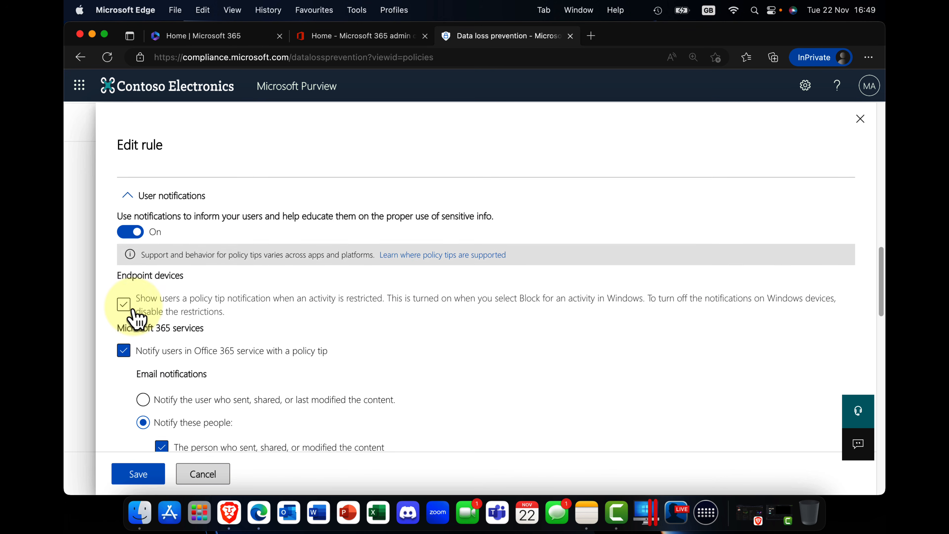
scroll(136, 318, down, 2)
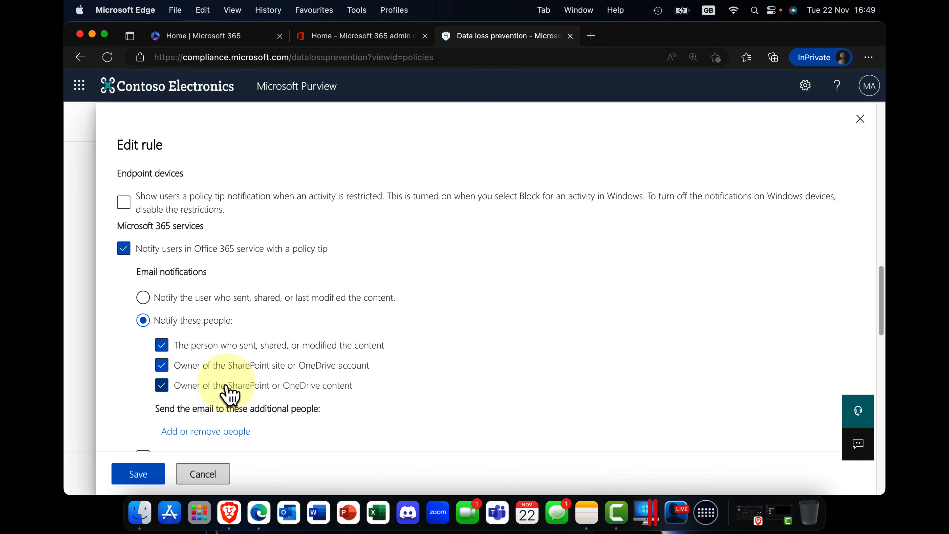
scroll(229, 391, down, 1)
scroll(228, 389, down, 6)
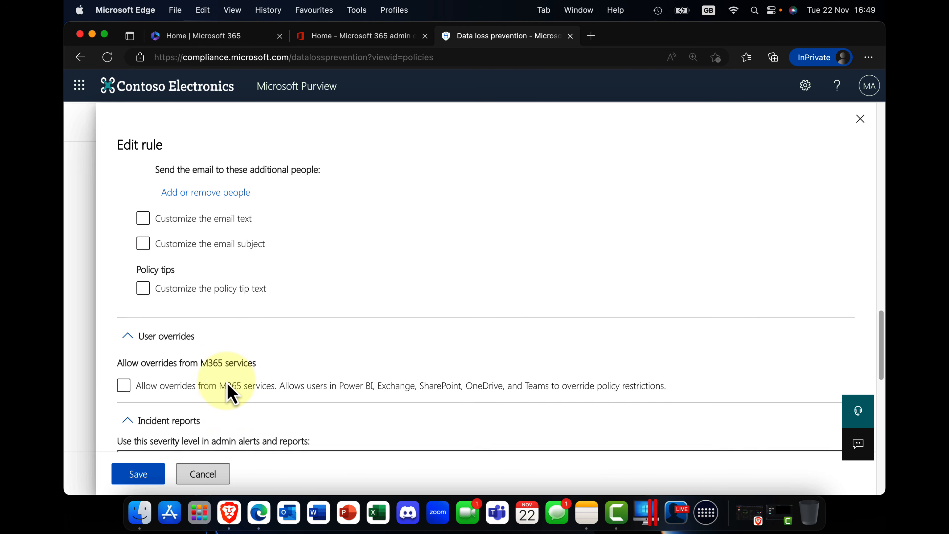
scroll(227, 383, up, 1)
scroll(226, 392, down, 2)
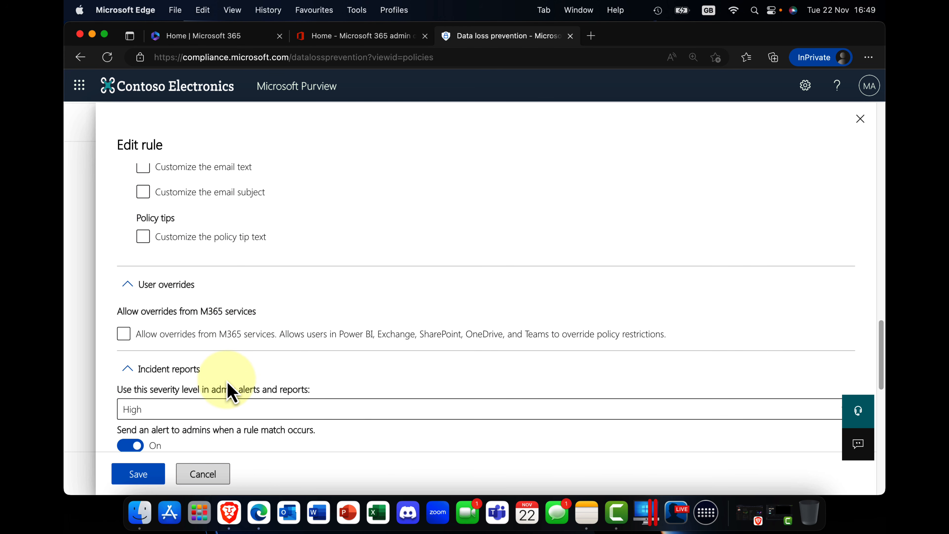
scroll(224, 385, up, 3)
scroll(197, 333, up, 2)
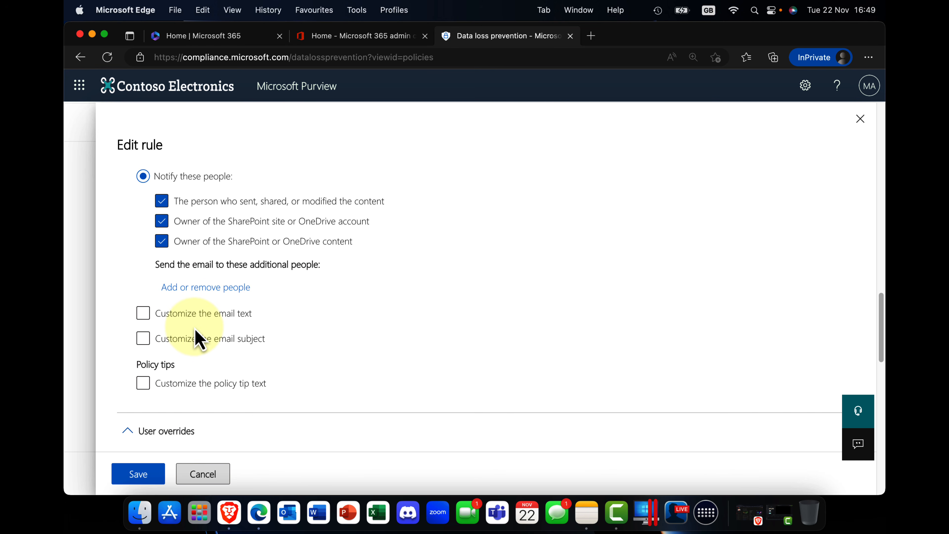
scroll(193, 337, down, 5)
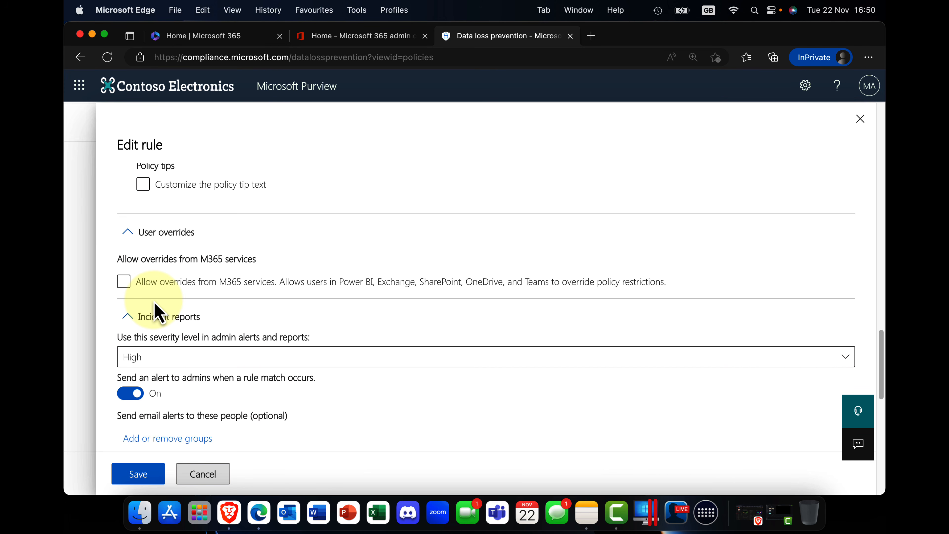
click(125, 285)
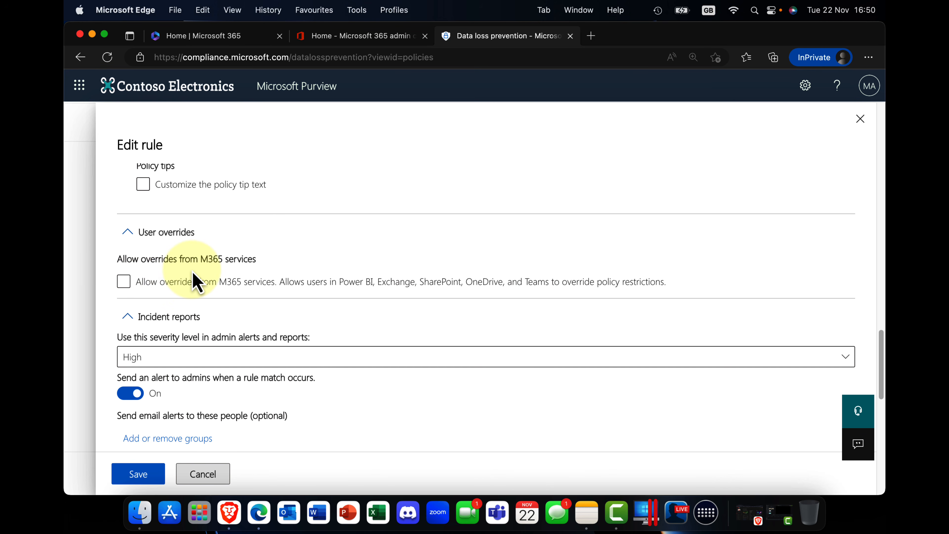
click(127, 287)
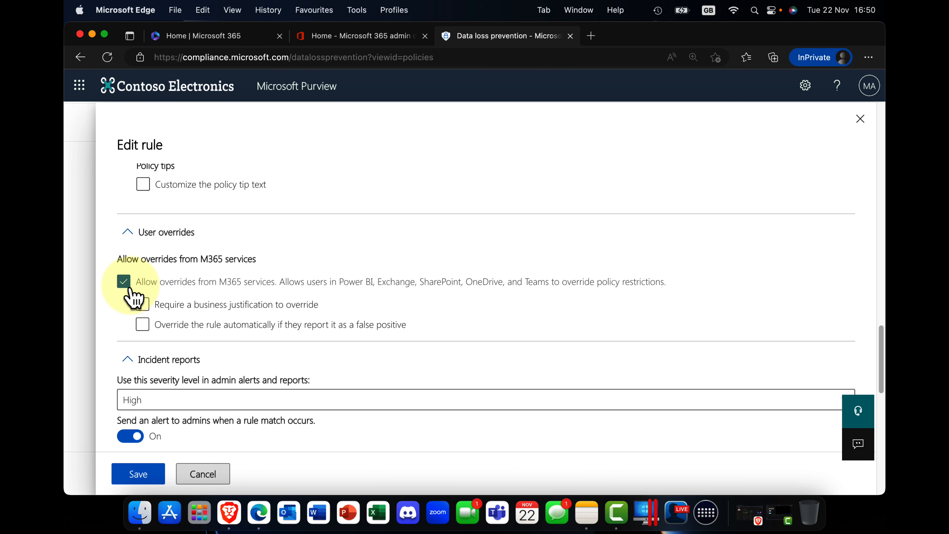
click(142, 305)
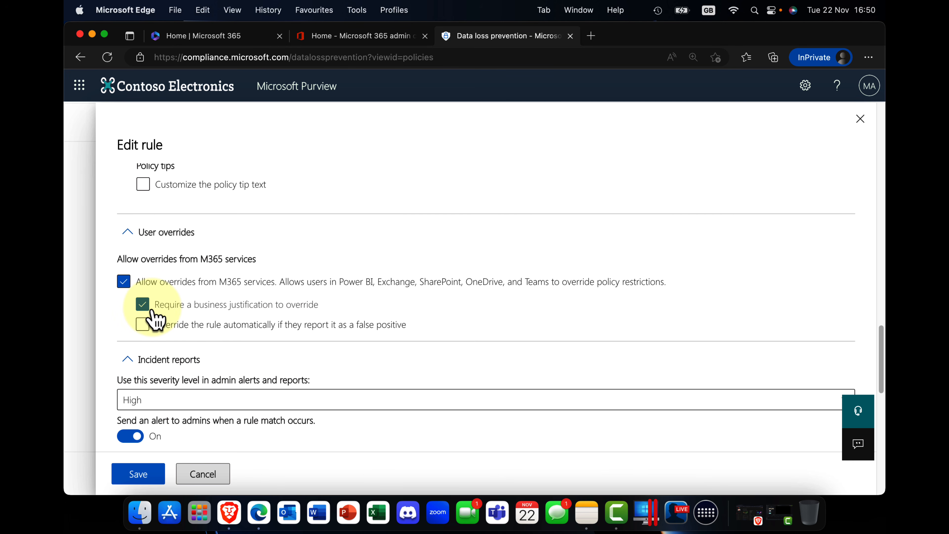
click(144, 326)
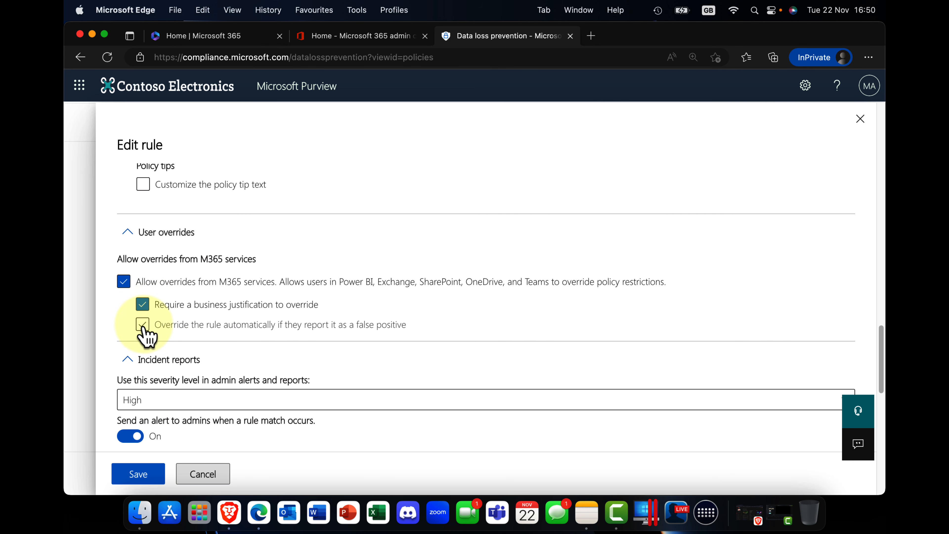
click(143, 326)
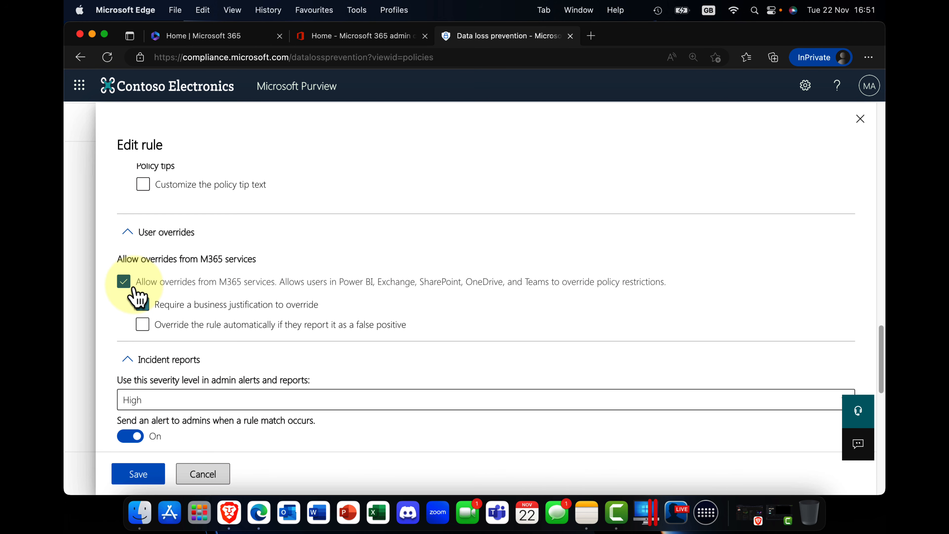
click(126, 283)
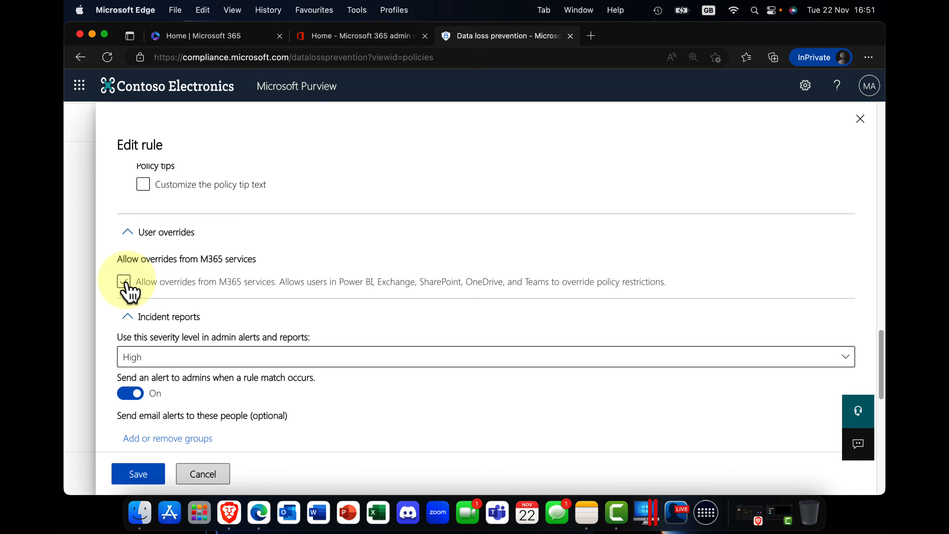
Allow user overrides from M365 services and require a business justification to override.
click(125, 282)
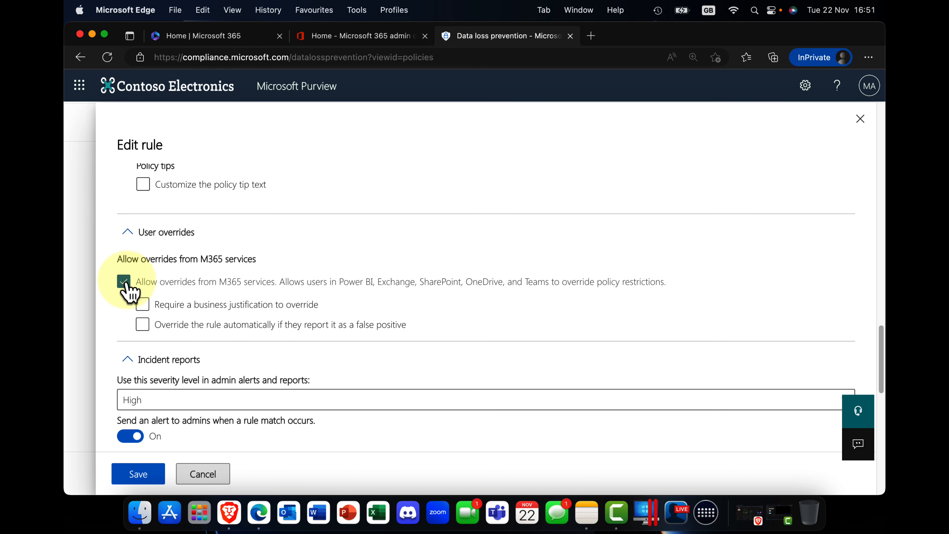
click(142, 306)
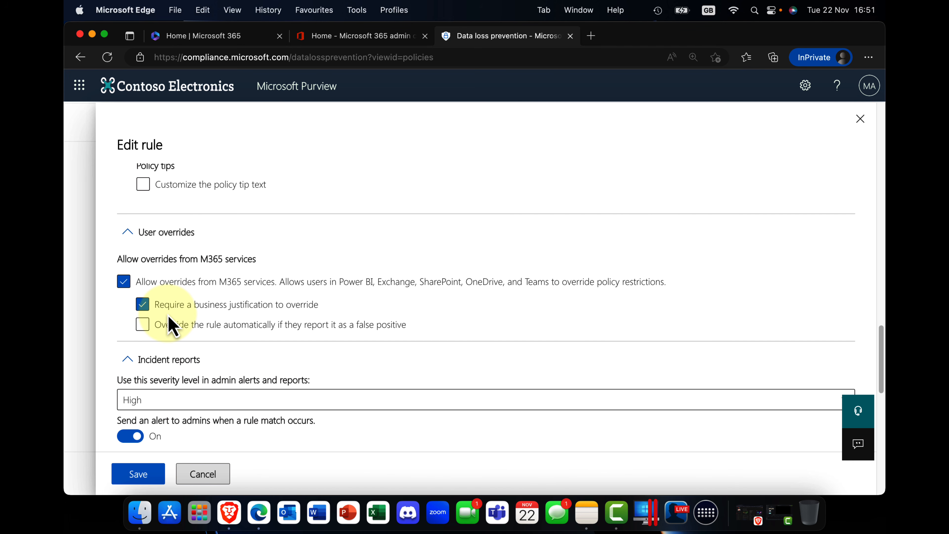
Keep alerts sent every time an activity matches, review the incident report options, and save the rule.
scroll(170, 325, down, 5)
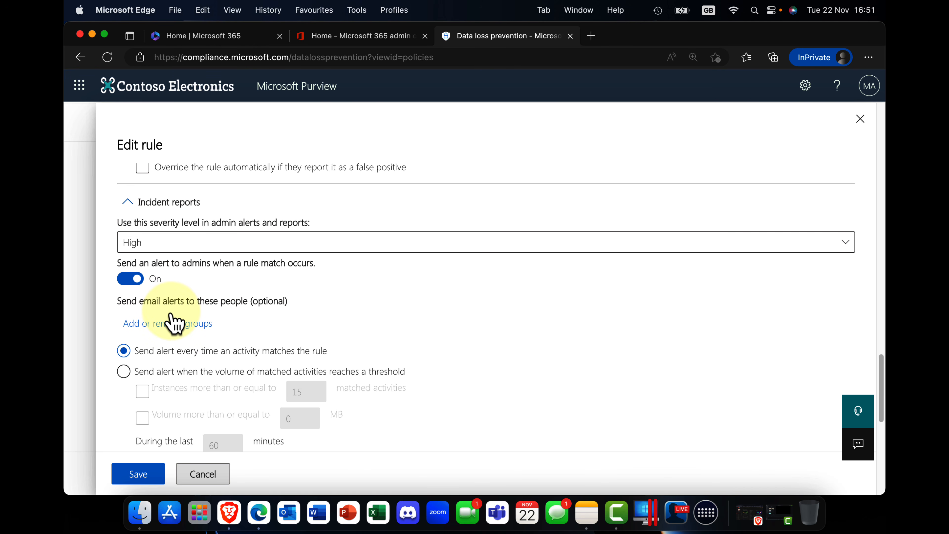
scroll(169, 323, down, 3)
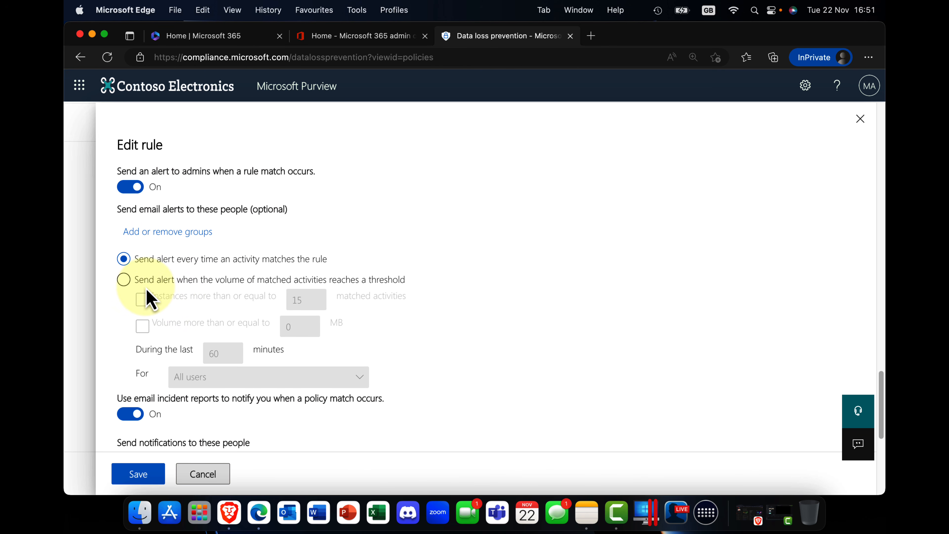
click(125, 281)
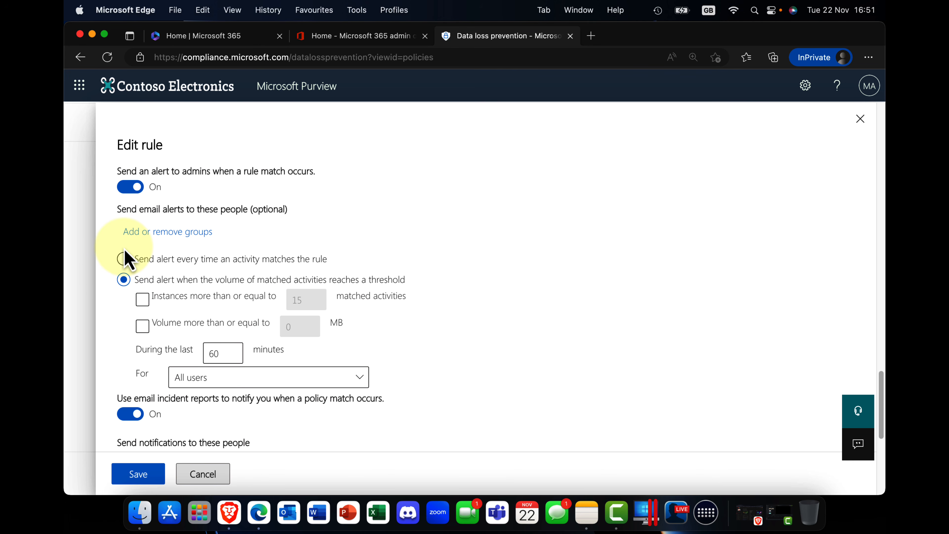
click(123, 259)
scroll(184, 282, down, 5)
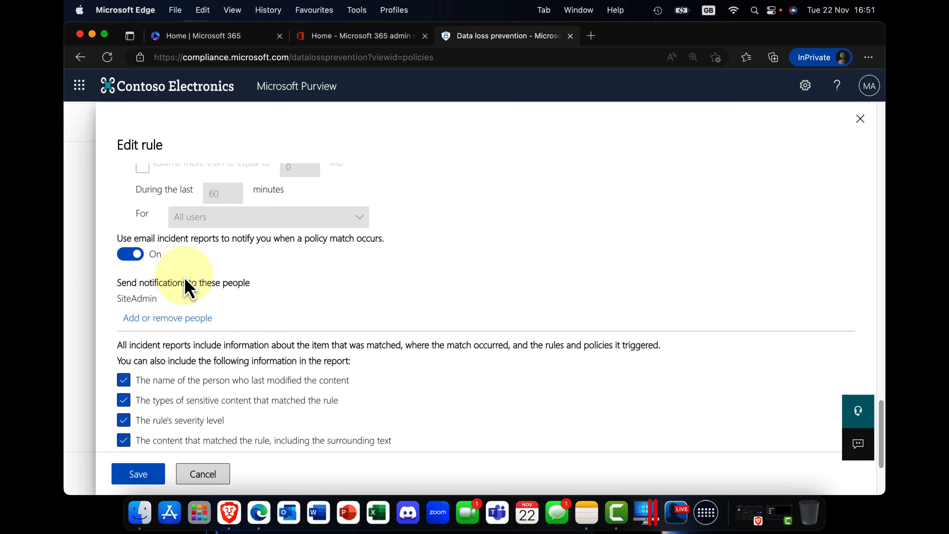
scroll(189, 287, down, 2)
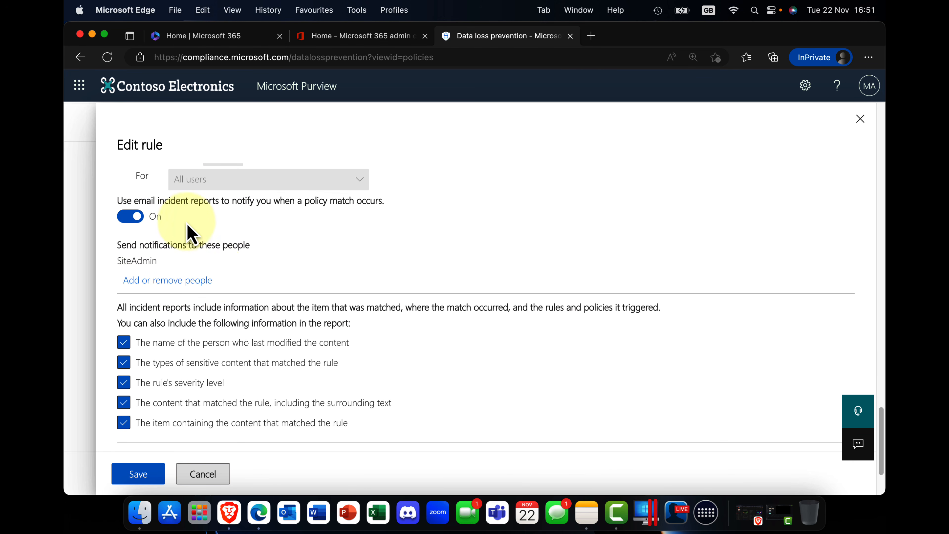
scroll(218, 285, down, 3)
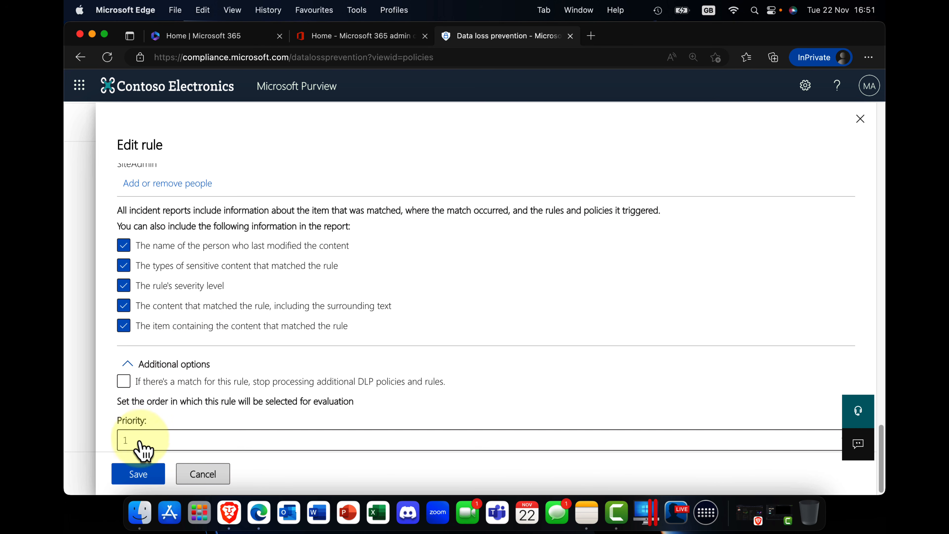
click(138, 474)
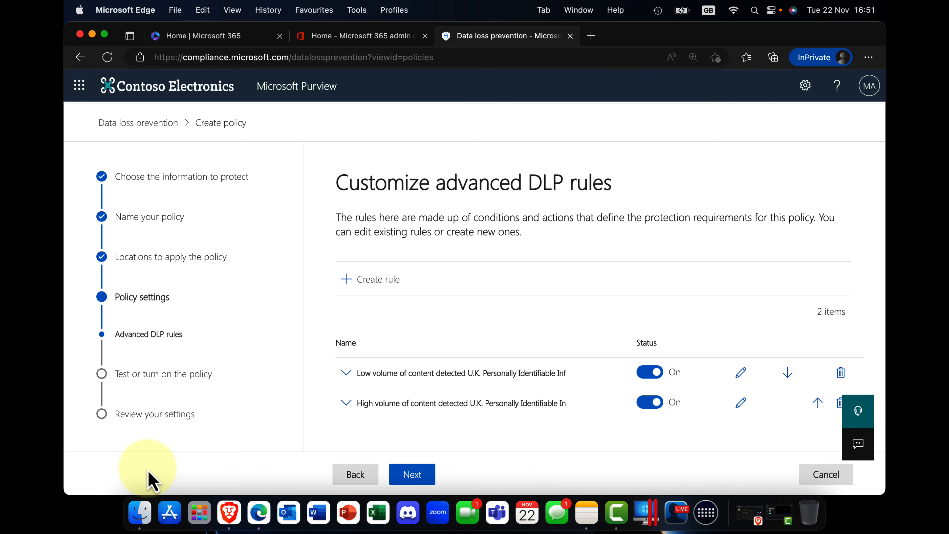
Keep the policy on Test it out first and submit it for creation.
click(411, 475)
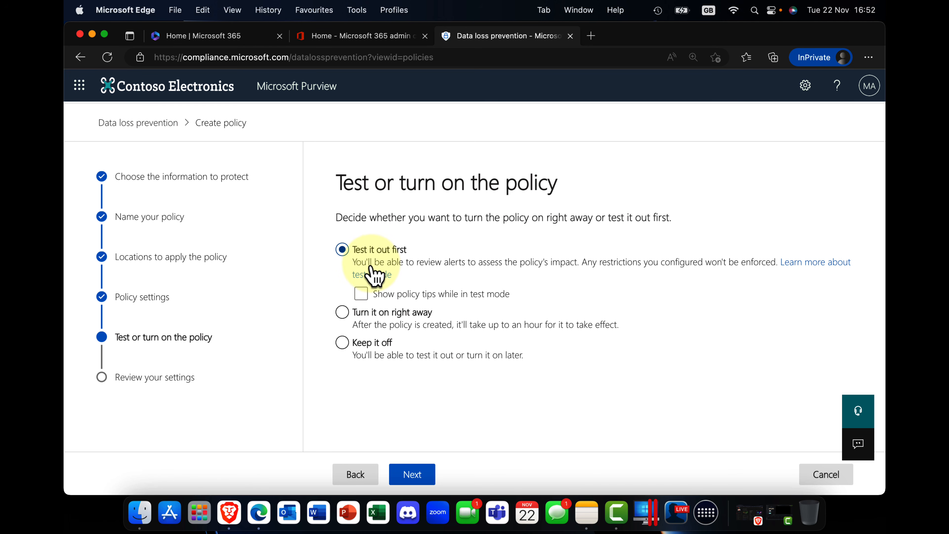
click(413, 474)
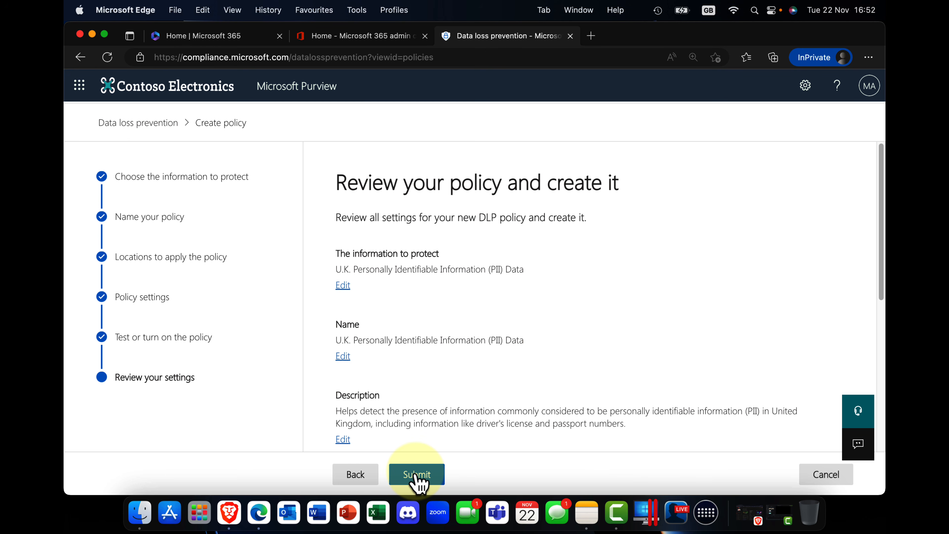
click(417, 474)
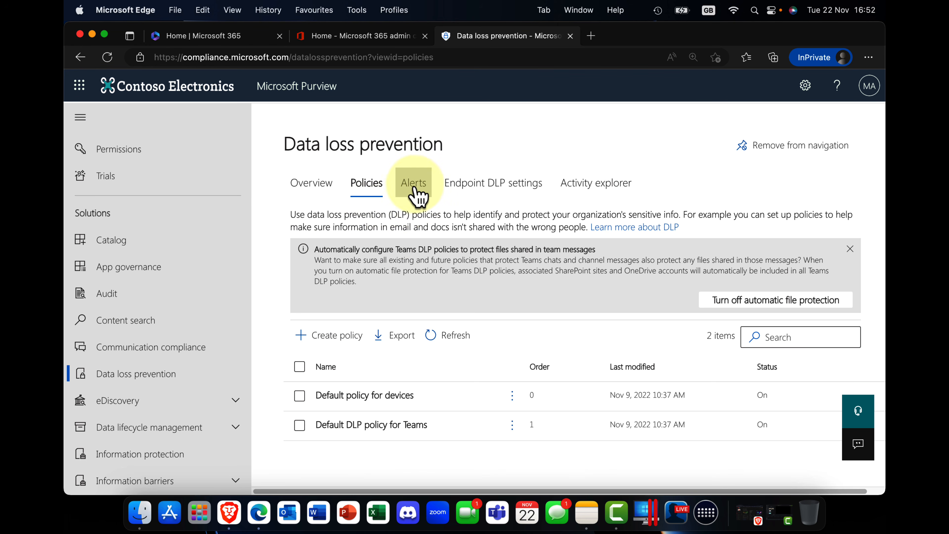
Look through the data loss prevention alerts and their filters, the Endpoint DLP settings, and Activity explorer.
click(416, 189)
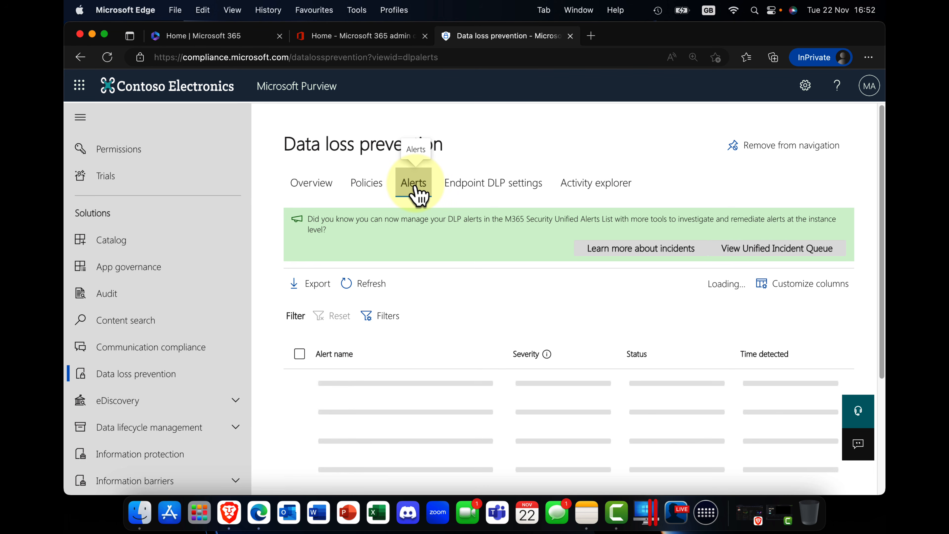
click(370, 317)
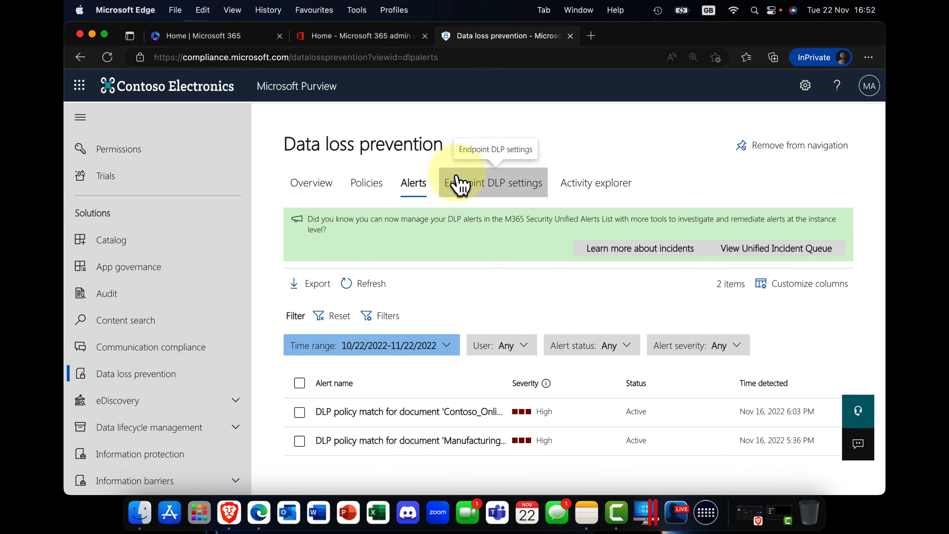
click(485, 192)
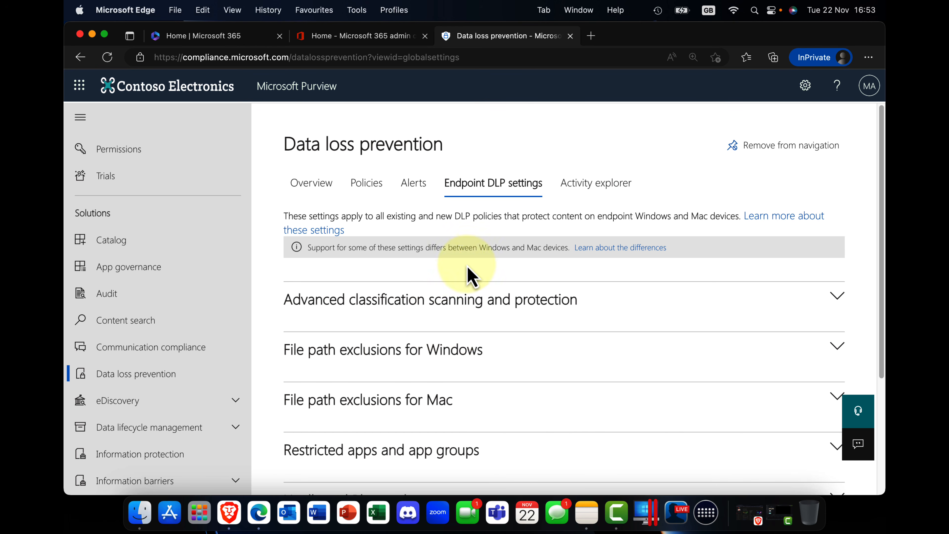
click(588, 197)
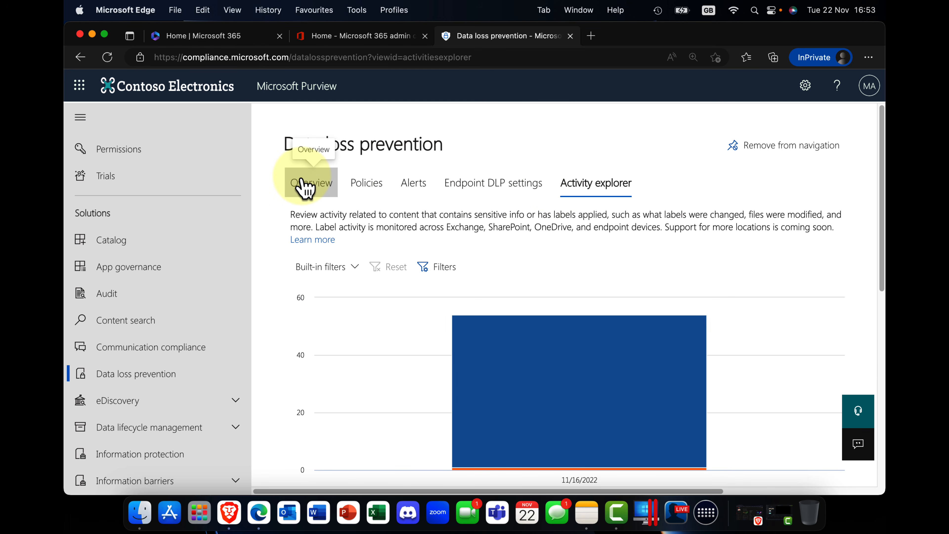
scroll(537, 365, down, 5)
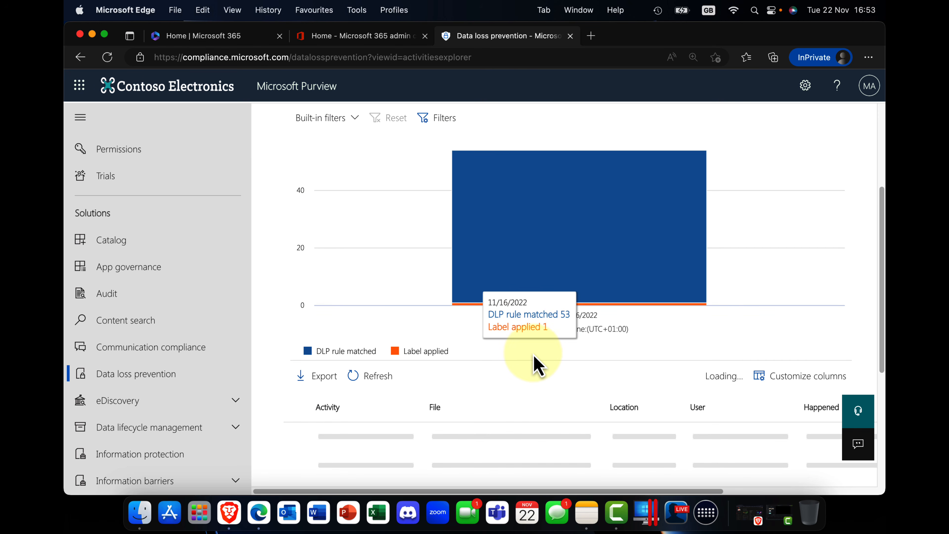
scroll(537, 364, up, 5)
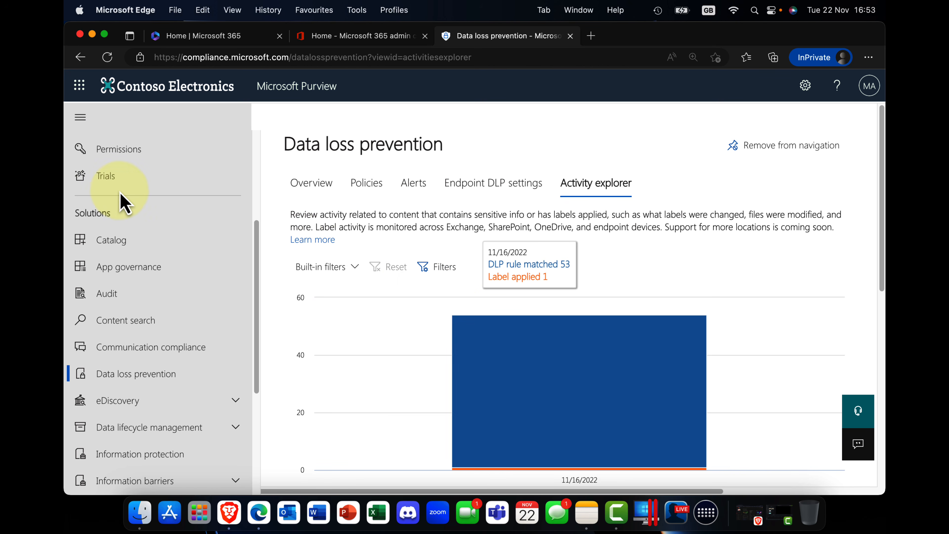
scroll(124, 202, up, 5)
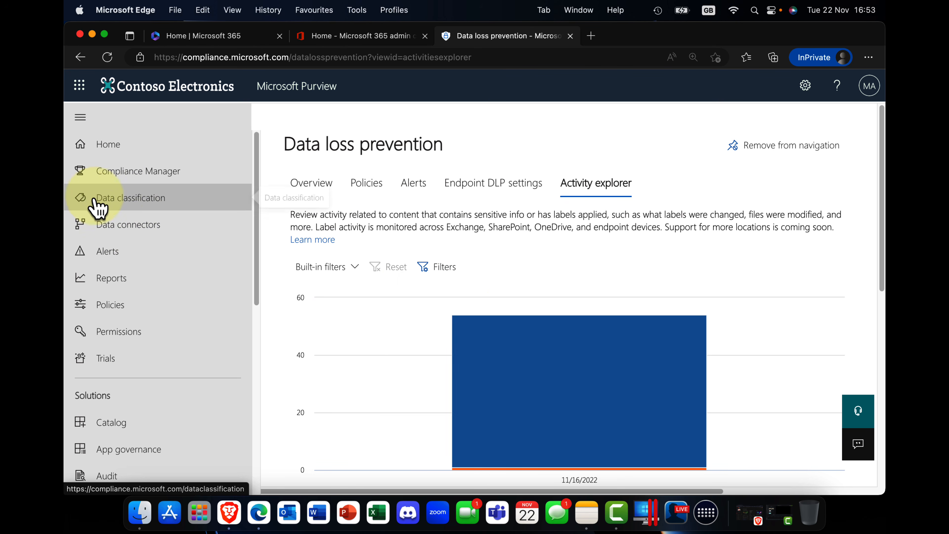